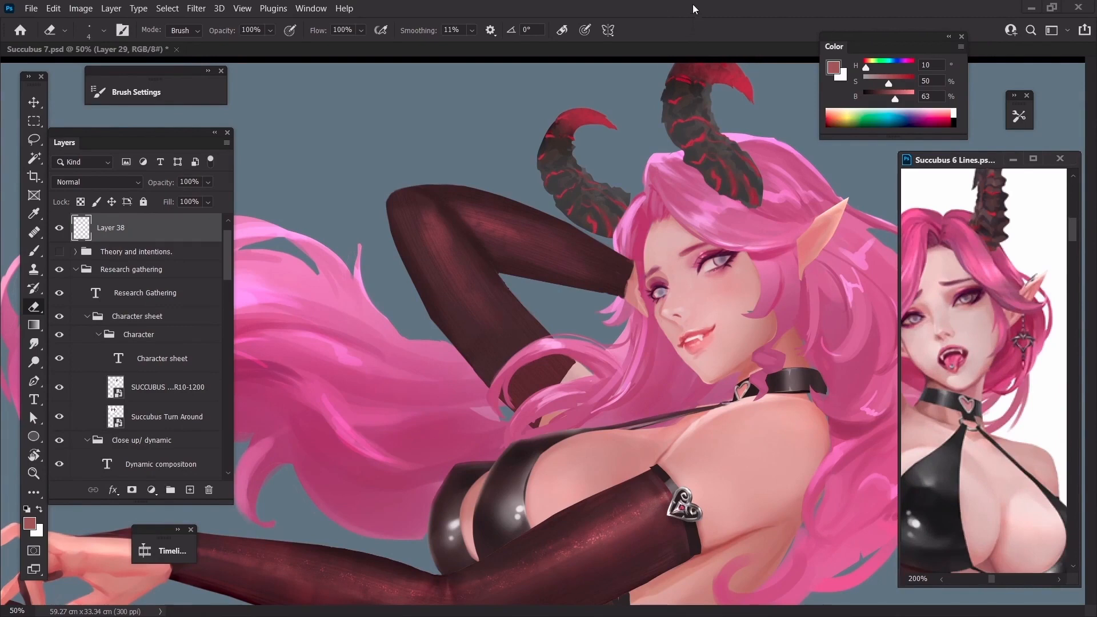
Switch to the Succubus 6 Lines document and paste the copied elf-ear reference photo onto a new layer
key("ctrl+plus")
key("ctrl+minus")
key("alt+Tab")
left_click(944, 163)
key("ctrl+0")
key("ctrl+v")
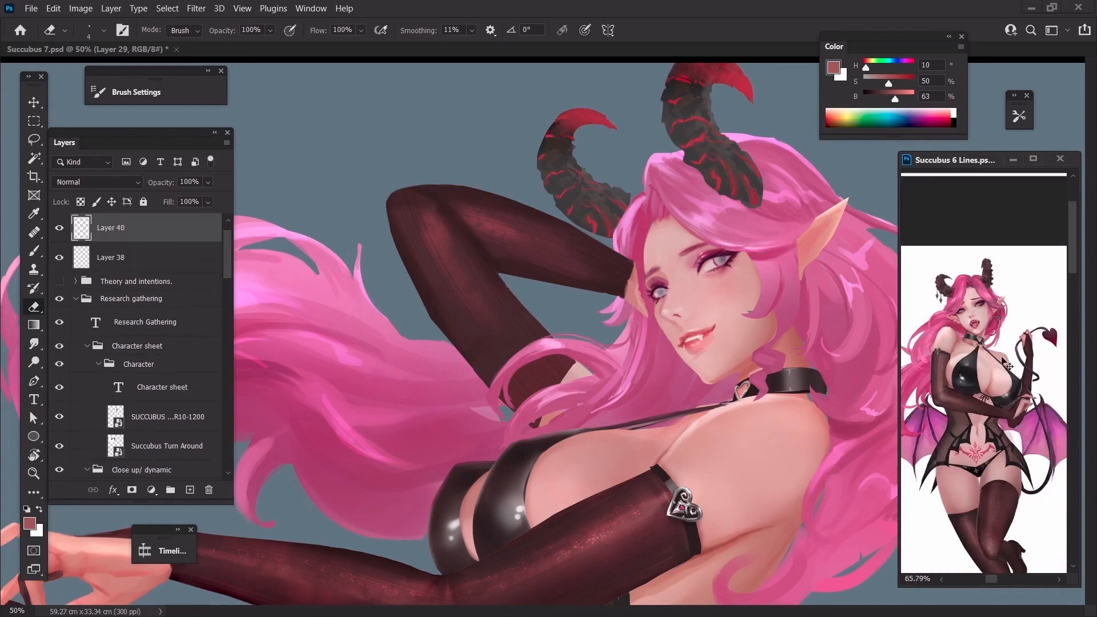
Scale the pasted ear photo to about 60% and place it just below the character turnaround for reference
key("ctrl+t")
key("ctrl+0")
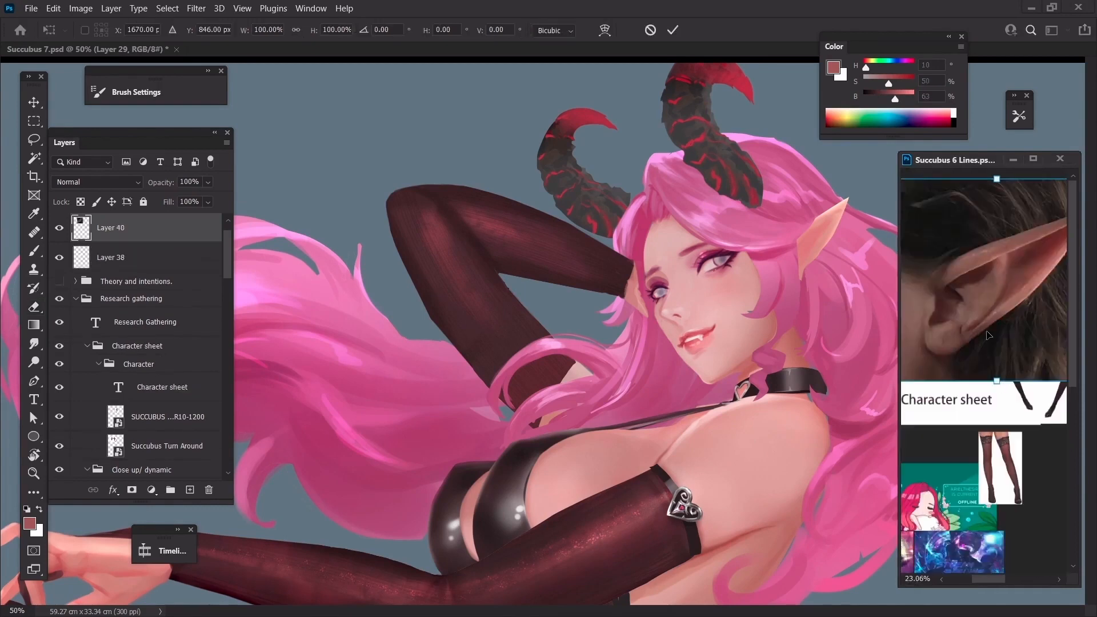
left_click_drag(988, 335, 944, 396)
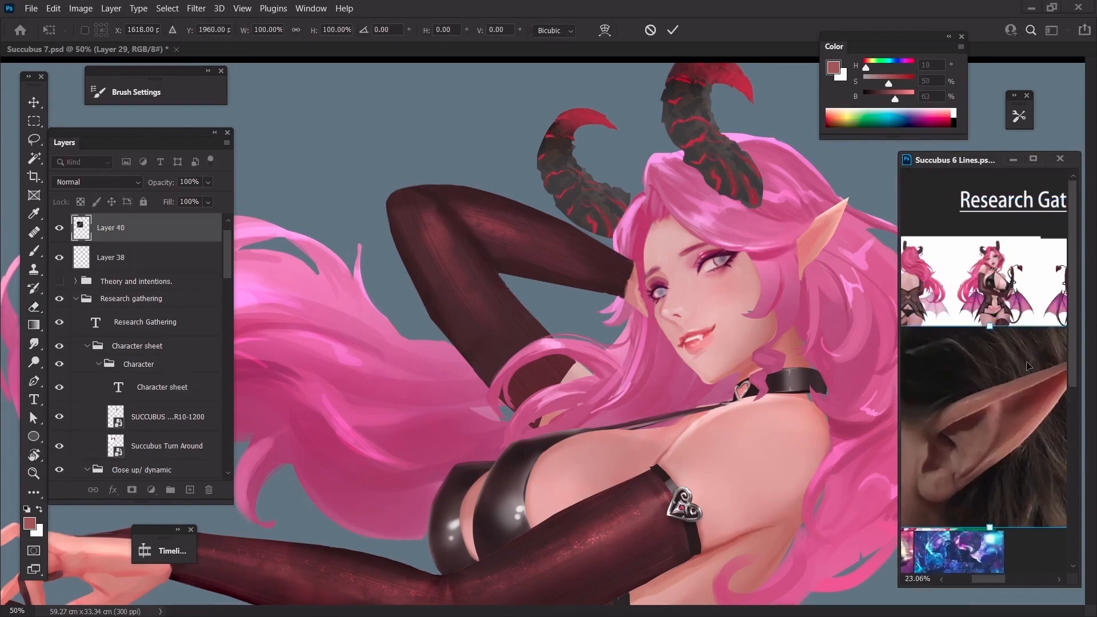
left_click_drag(1027, 363, 993, 377)
left_click_drag(1055, 341, 1014, 377)
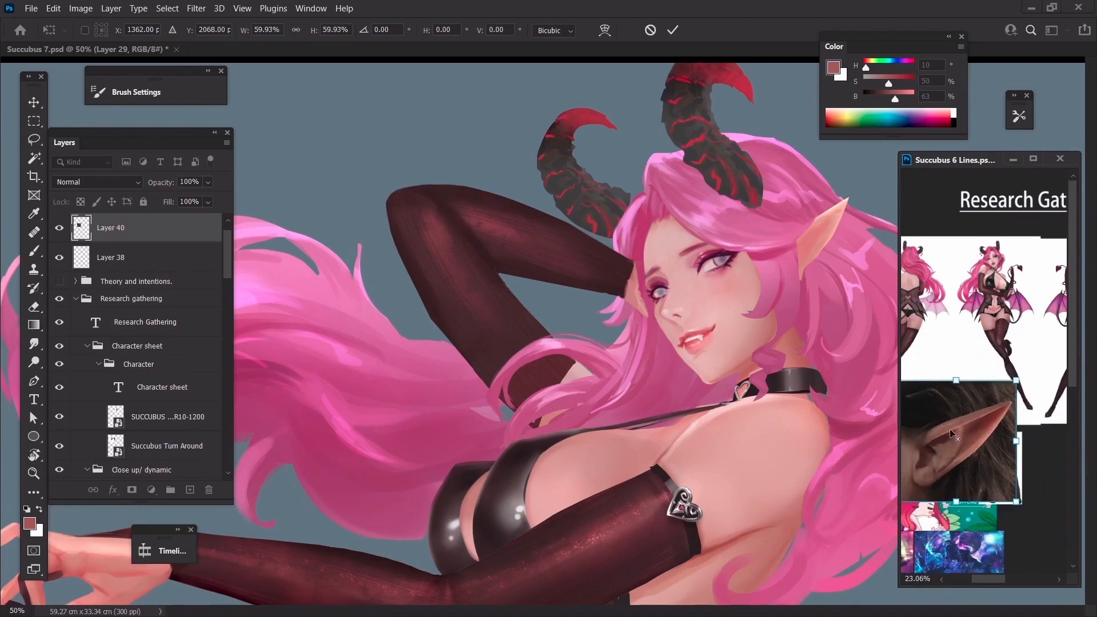
mouse_move(954, 434)
left_mouse_down()
mouse_move(971, 404)
mouse_move(962, 423)
left_mouse_up()
key("Return")
key("e")
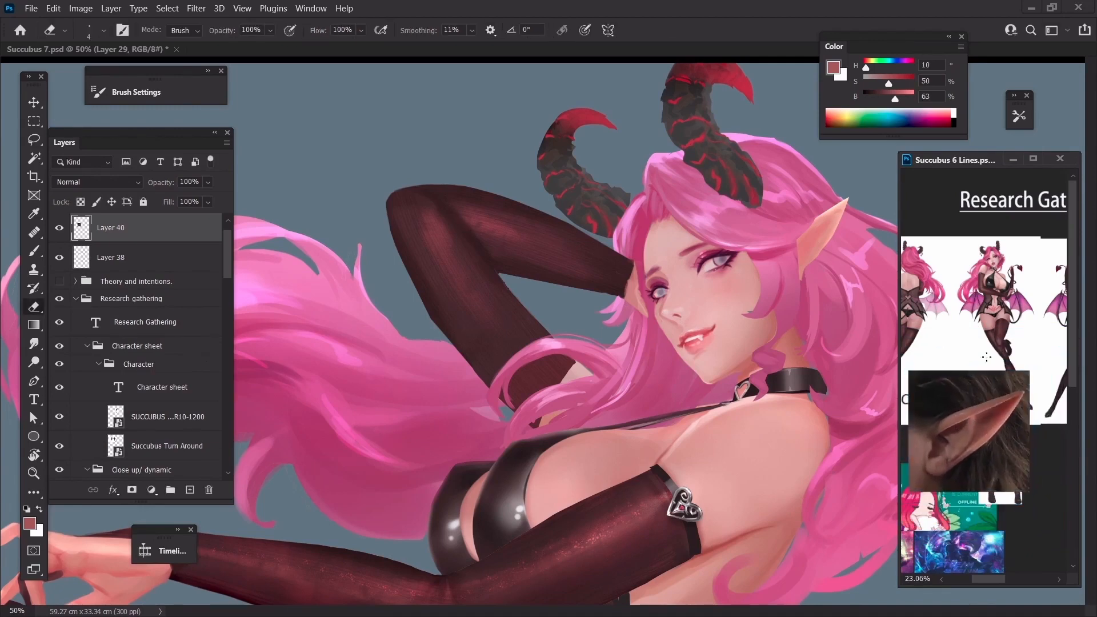
scroll(965, 316, "up", 2)
left_click_drag(964, 507, 996, 440)
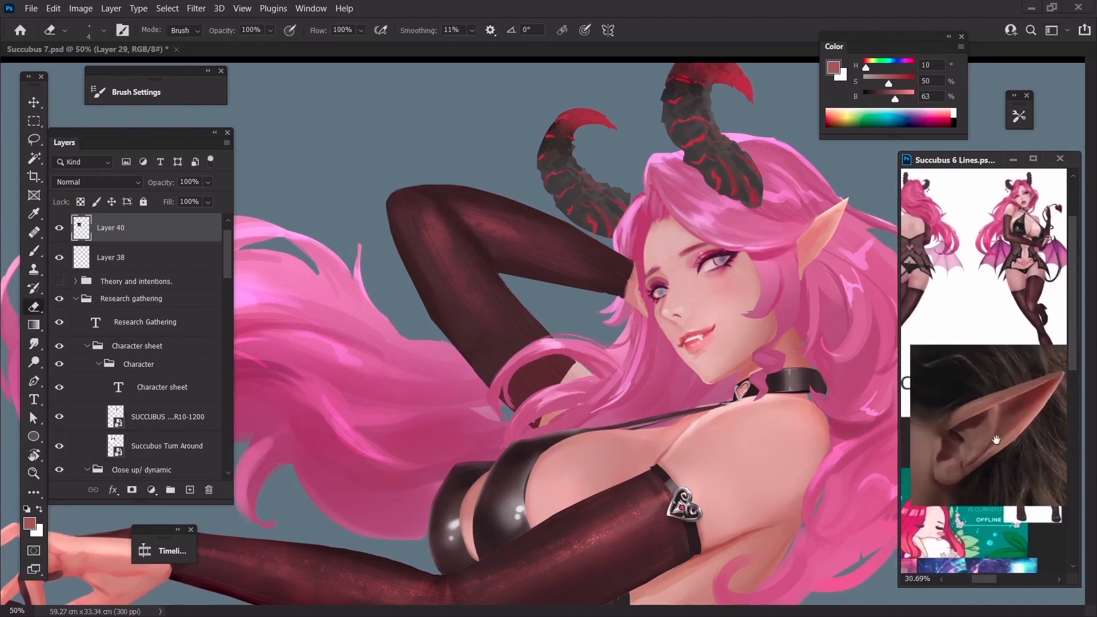
key("ctrl+plus")
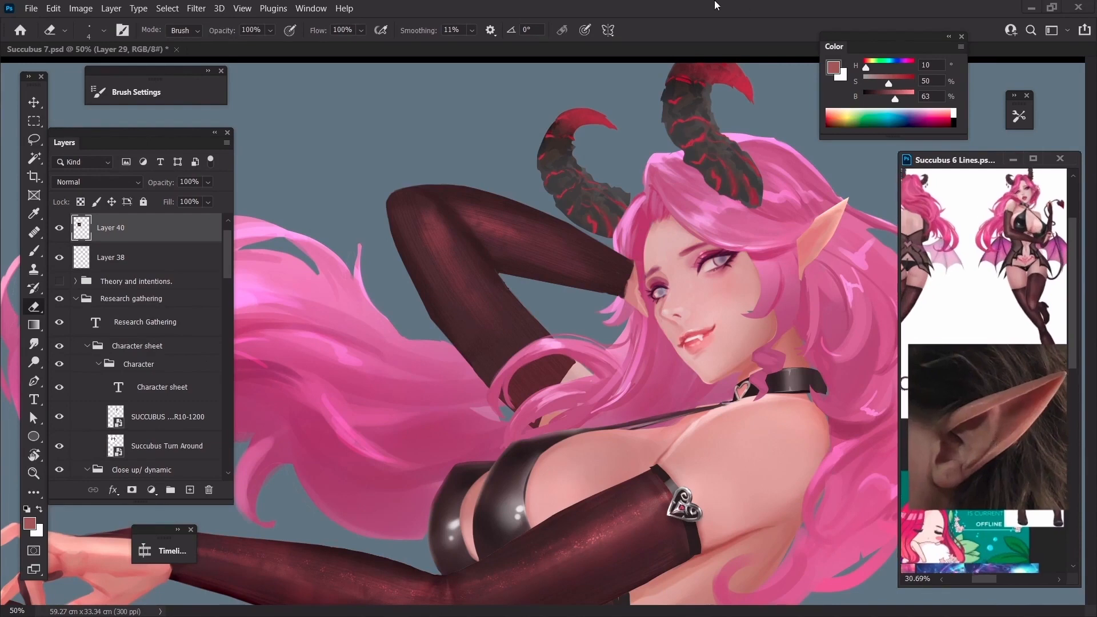
key("ctrl+minus")
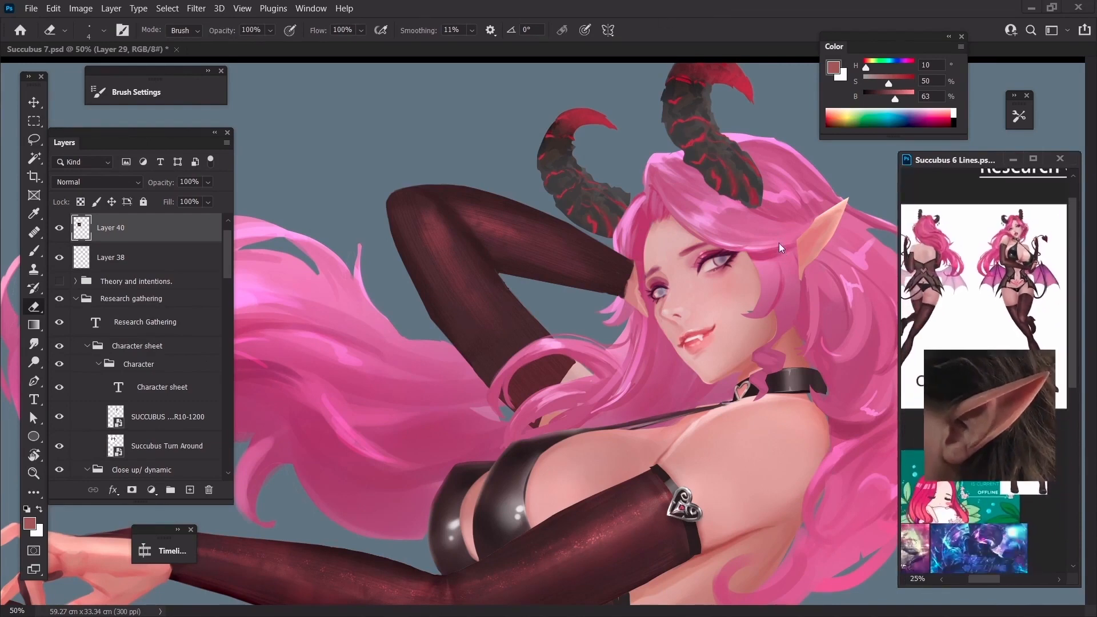
Return to the Succubus 7 painting and select the layer holding the pointed ear beside the face
left_click(815, 247)
key("ctrl+plus")
key("ctrl+plus")
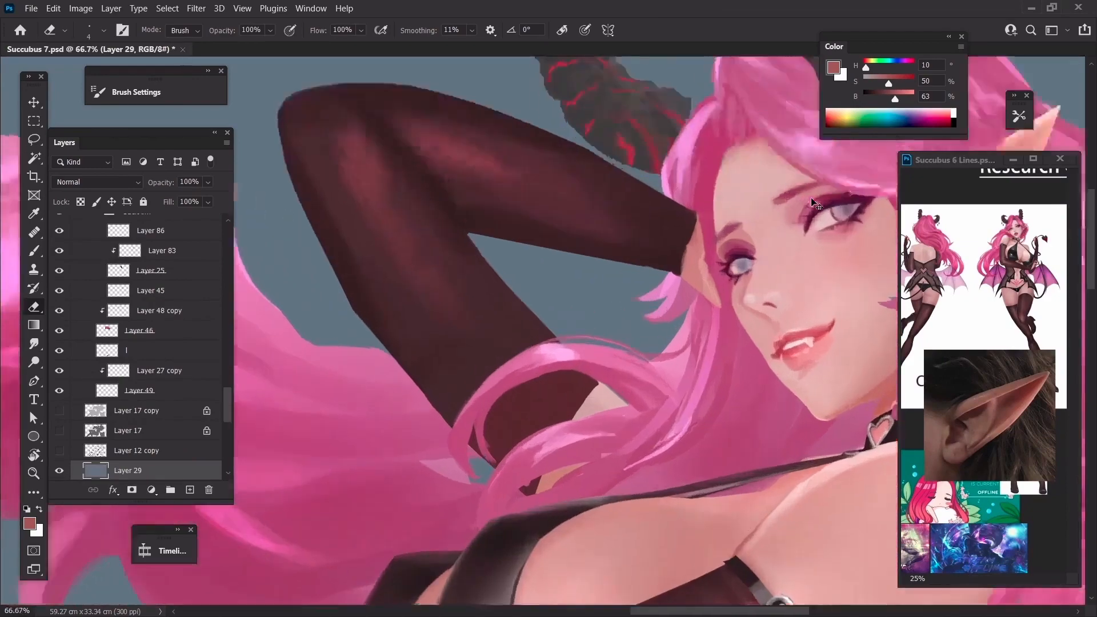
left_click_drag(669, 205, 454, 184)
left_click(680, 333, "ctrl")
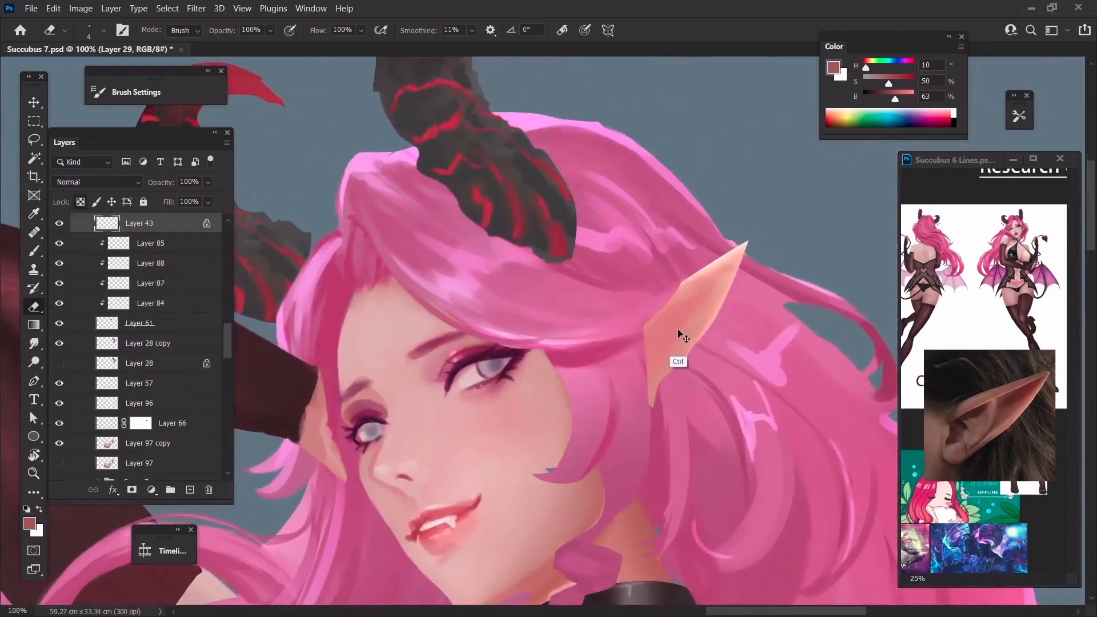
key("ctrl+plus")
left_click_drag(639, 257, 482, 394)
left_click_drag(583, 376, 596, 307)
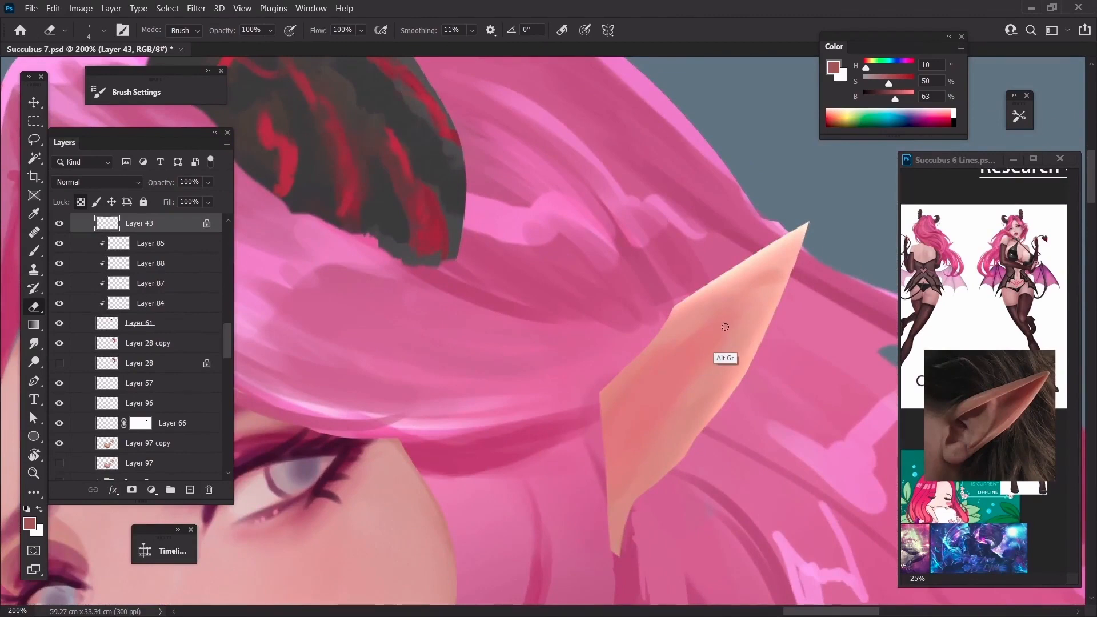
Set the foreground color to a dark reddish brown with hue 10, saturation 57% and brightness 47%
left_click(28, 524)
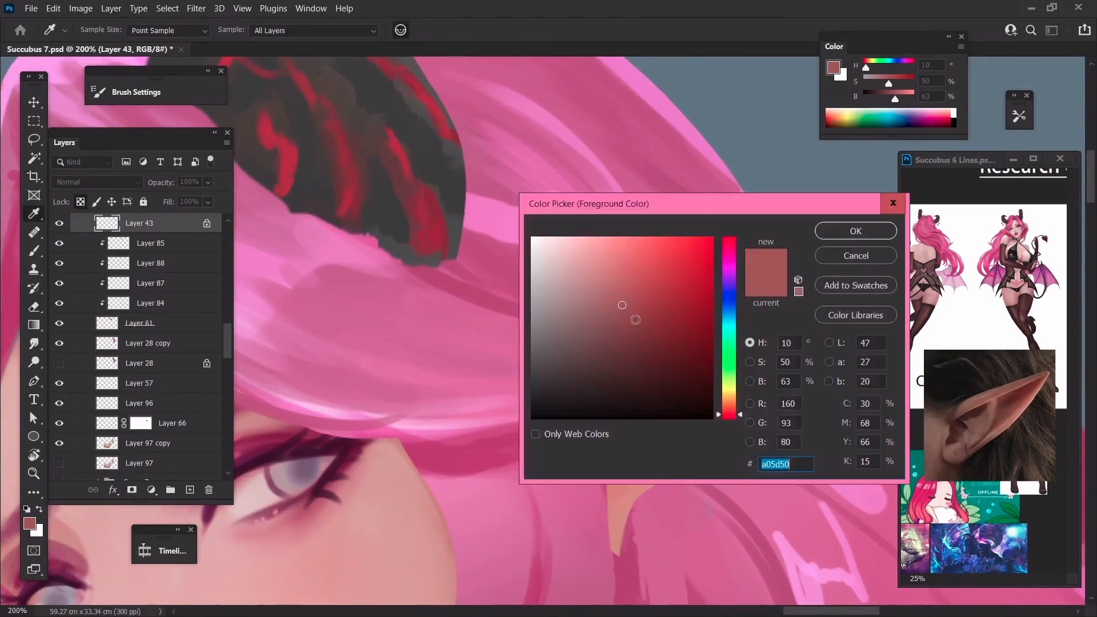
left_click(635, 333)
key("Return")
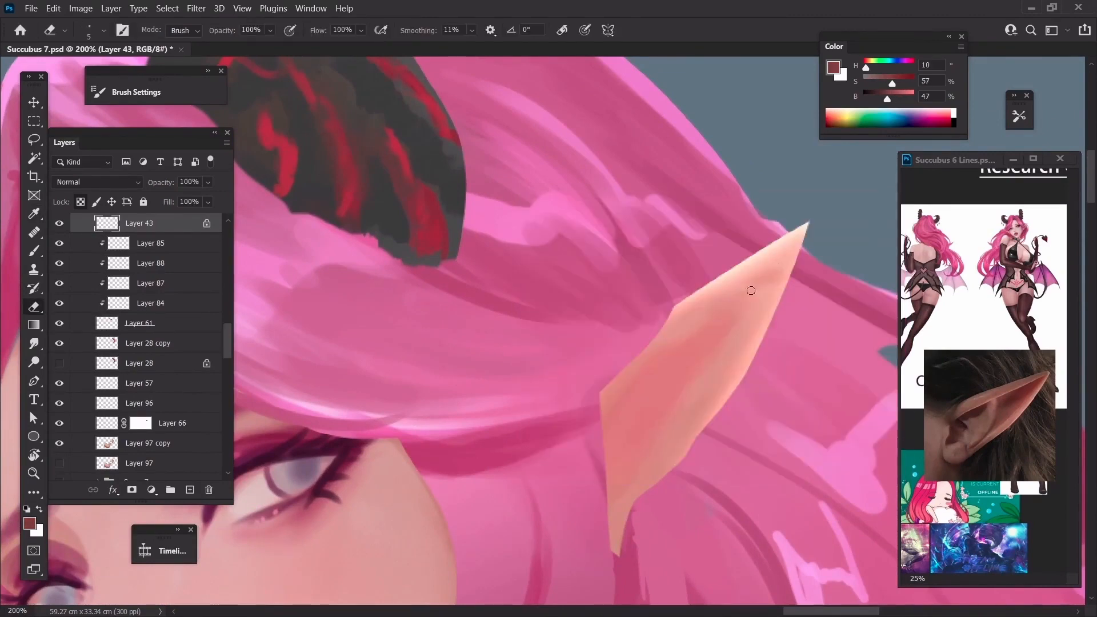
key("bracketright")
left_click_drag(778, 257, 715, 328)
key("ctrl+z")
Paint a thin dark fold along the ear's upper edge, from near the tip toward the base, using a small brush
key("b")
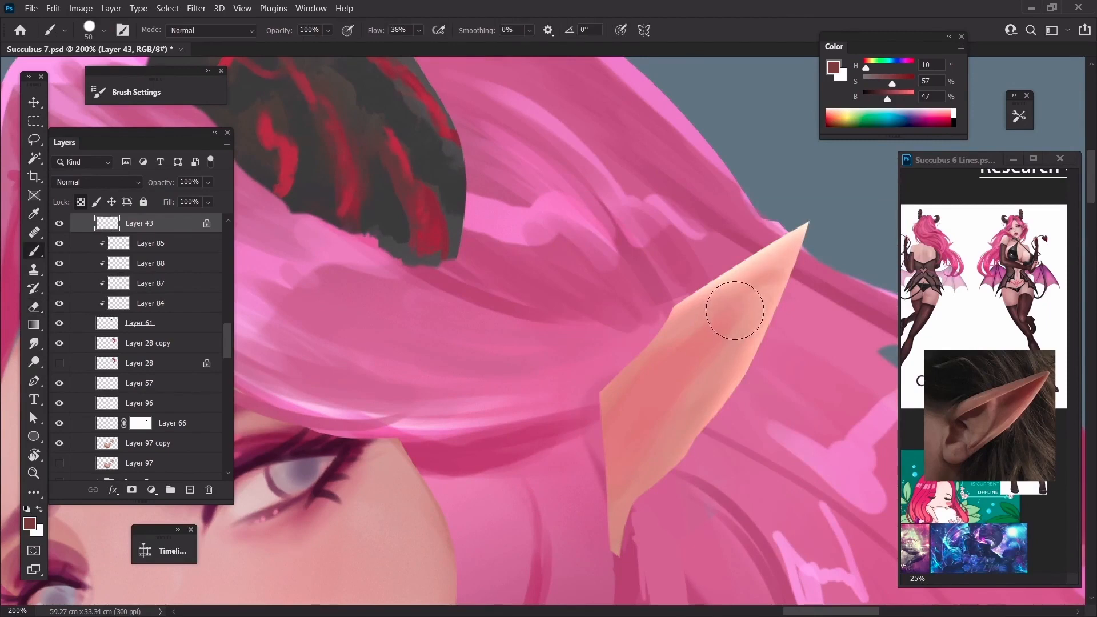
key("bracketleft")
key("bracketleft")
left_click_drag(788, 253, 686, 344)
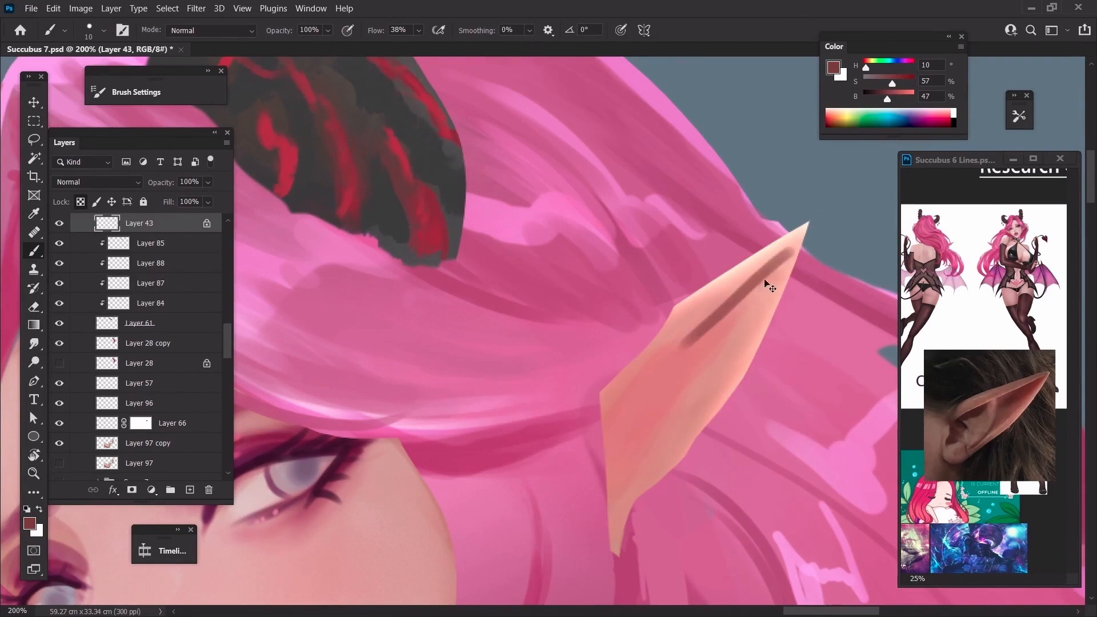
key("ctrl+z")
left_click_drag(777, 255, 661, 362)
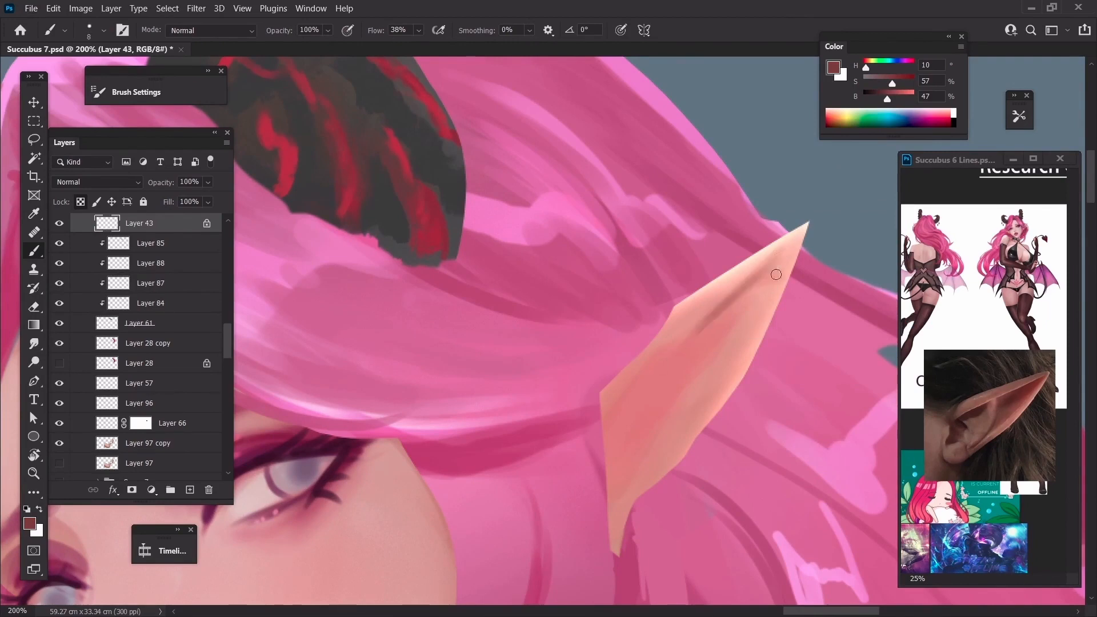
key("bracketleft")
left_click_drag(775, 275, 624, 401)
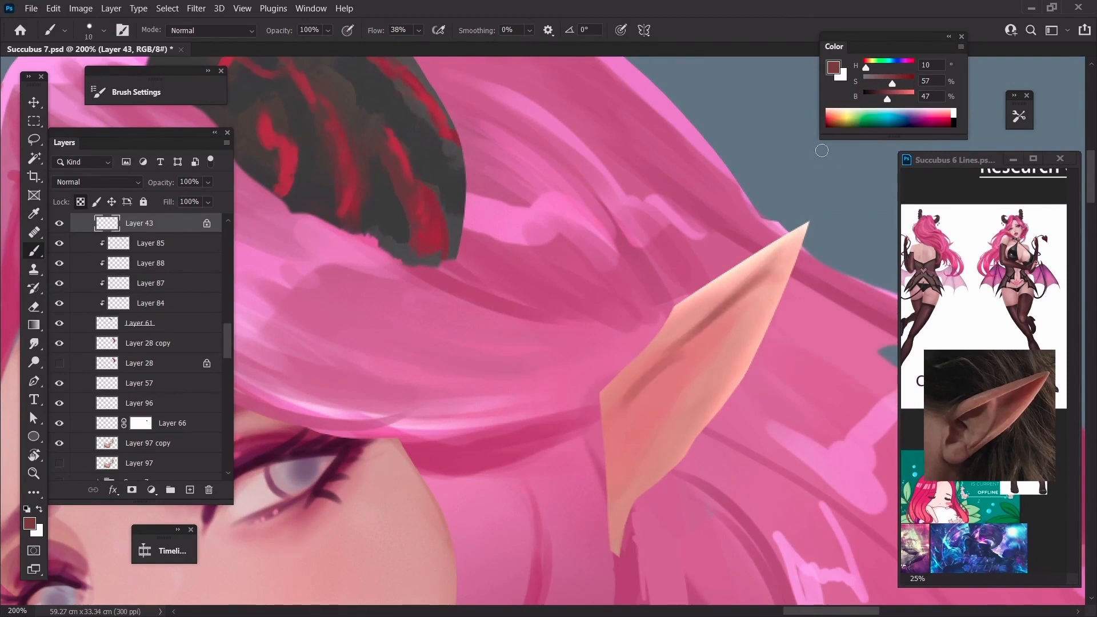
key("ctrl+minus")
key("ctrl+minus")
key("ctrl+minus")
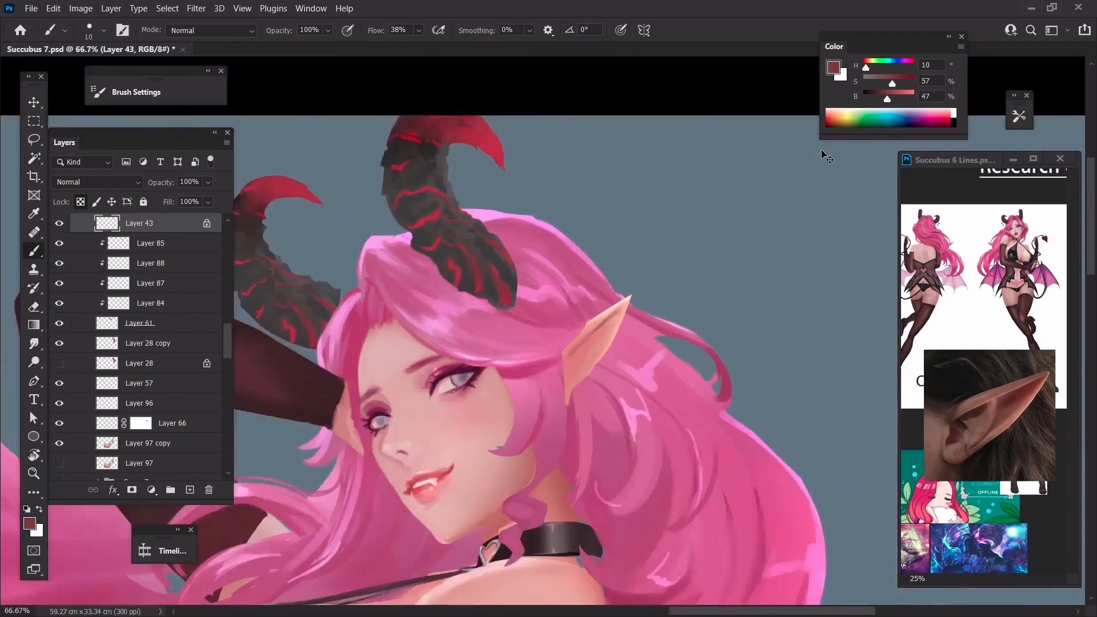
key("ctrl+plus")
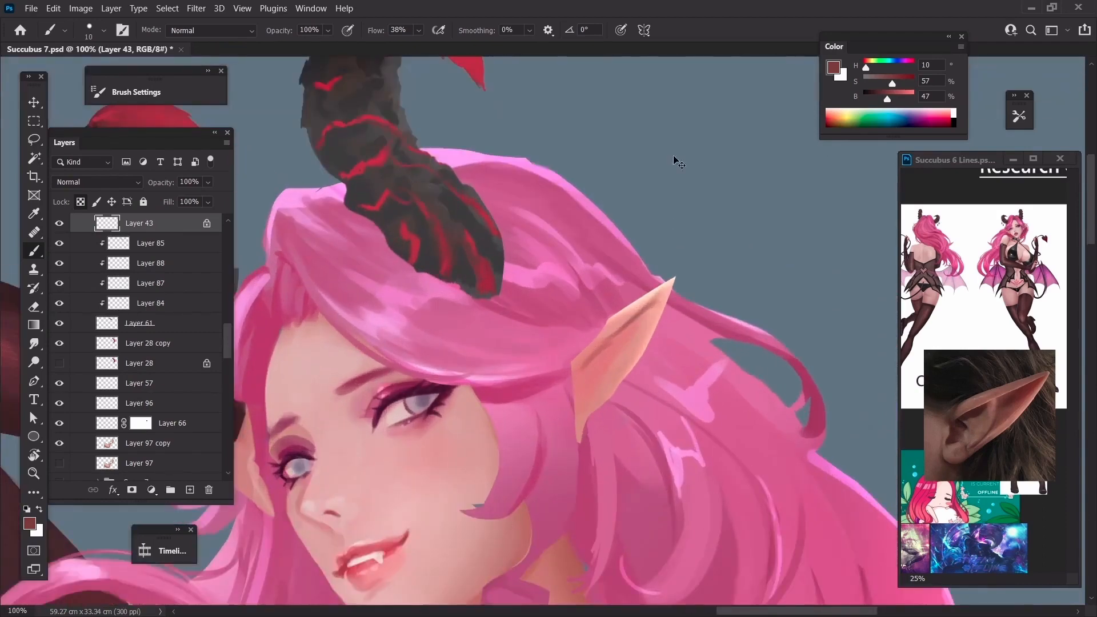
Sample a salmon skin tone from the ear and shift the whole ear slightly lower on the head
key("bracketright")
left_click(583, 351, "alt")
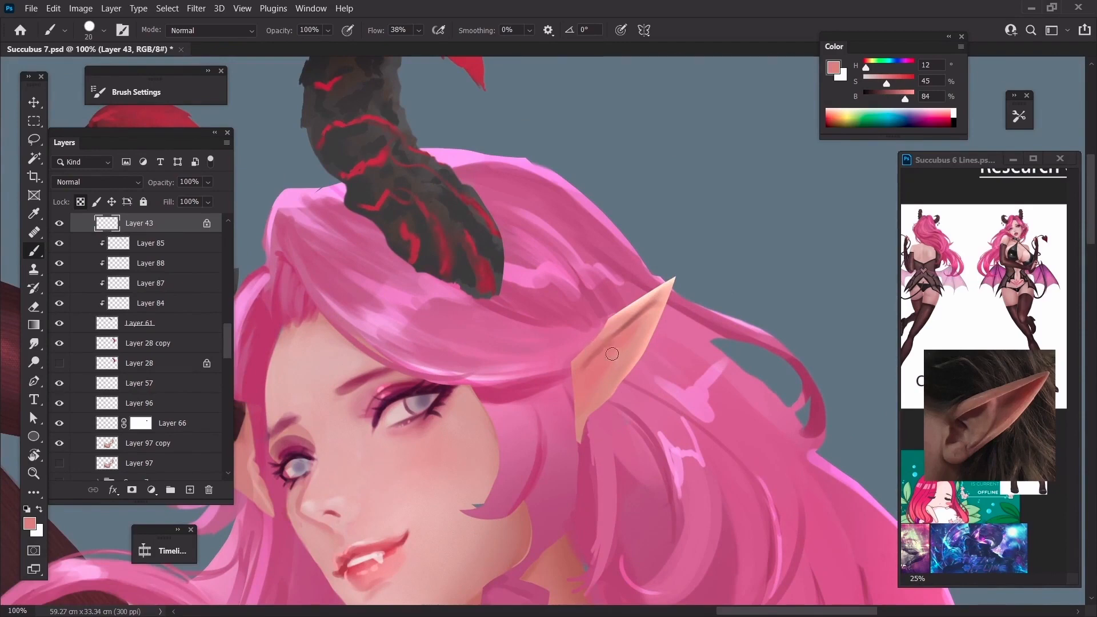
key("ctrl+t")
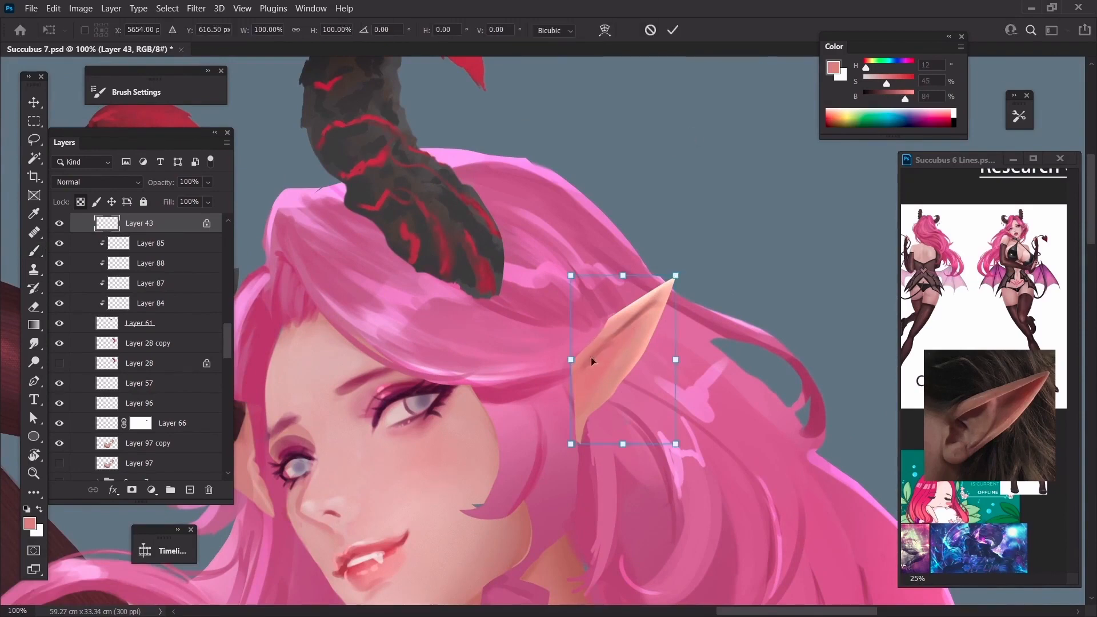
left_click_drag(607, 333, 602, 429)
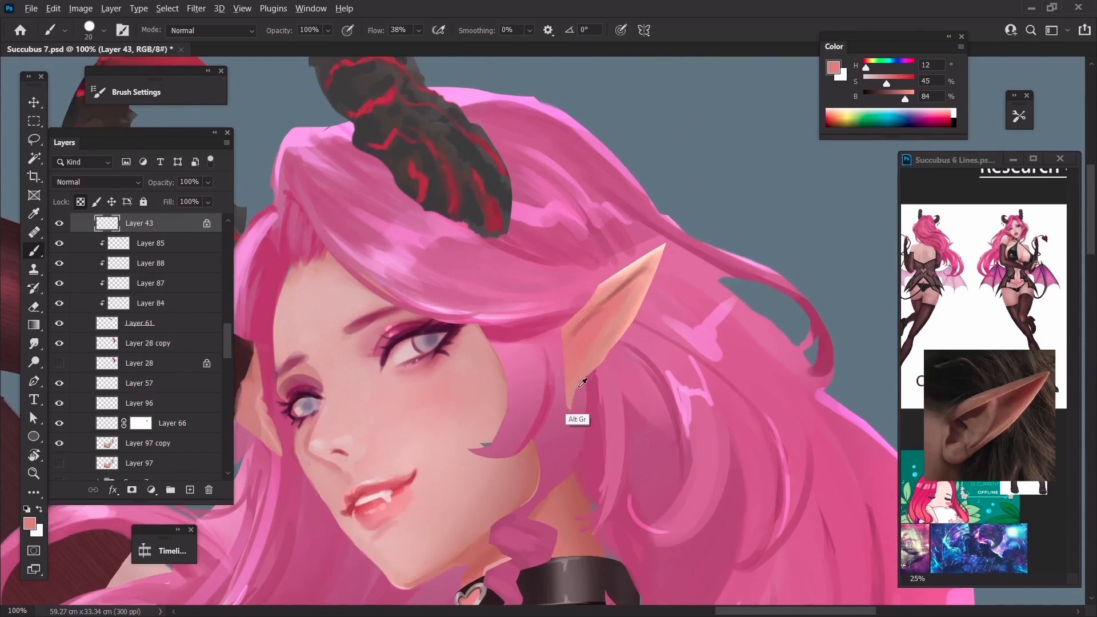
left_click(574, 384, "alt")
left_click(573, 386, "alt")
key("bracketright")
key("ctrl+z")
key("e")
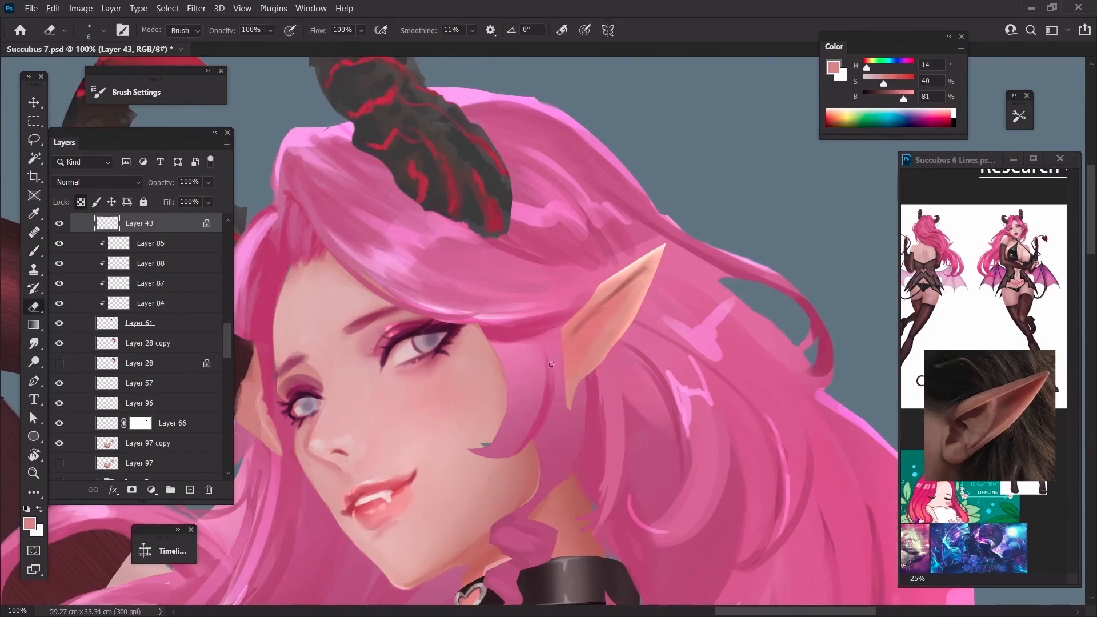
key("bracketright")
key("bracketright")
key("bracketright")
key("bracketright")
key("bracketright")
key("bracketright")
key("bracketright")
left_click_drag(564, 321, 570, 407)
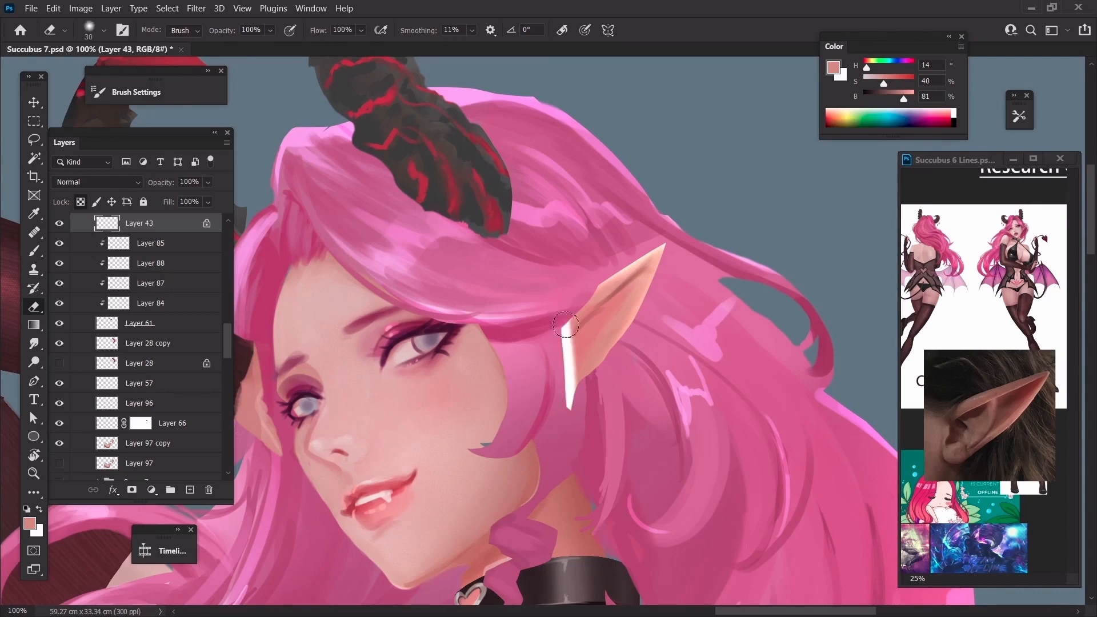
key("ctrl+z")
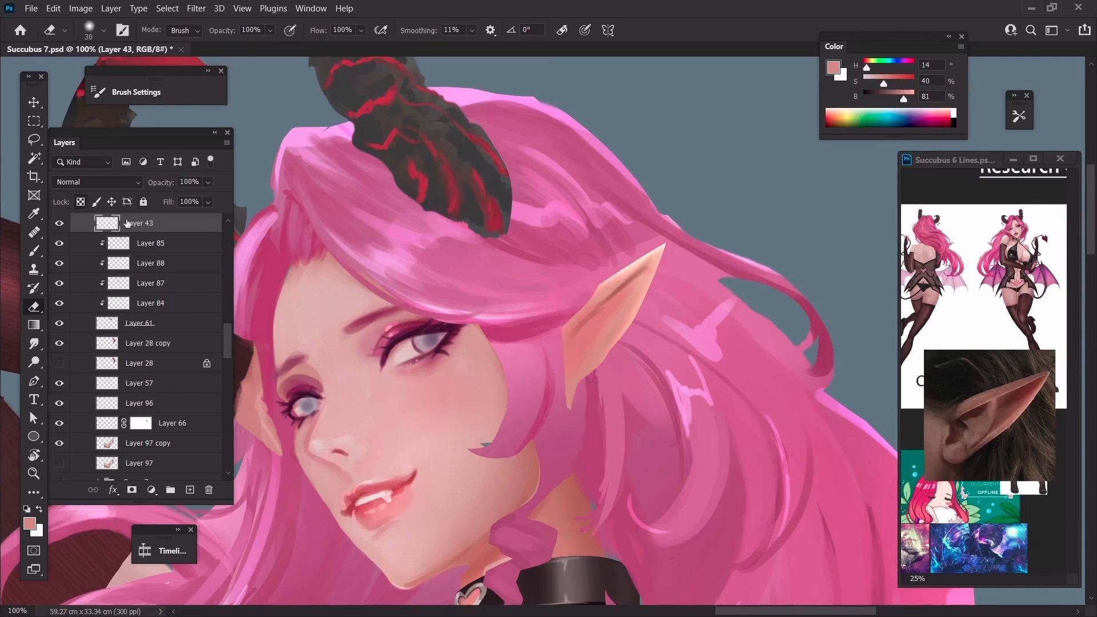
Unlock the ear layer's transparency, erase the ear's thin lower tip, and reduce the eraser size
mouse_move(564, 398)
left_mouse_down()
mouse_move(556, 329)
mouse_move(570, 388)
mouse_move(791, 353)
left_mouse_up()
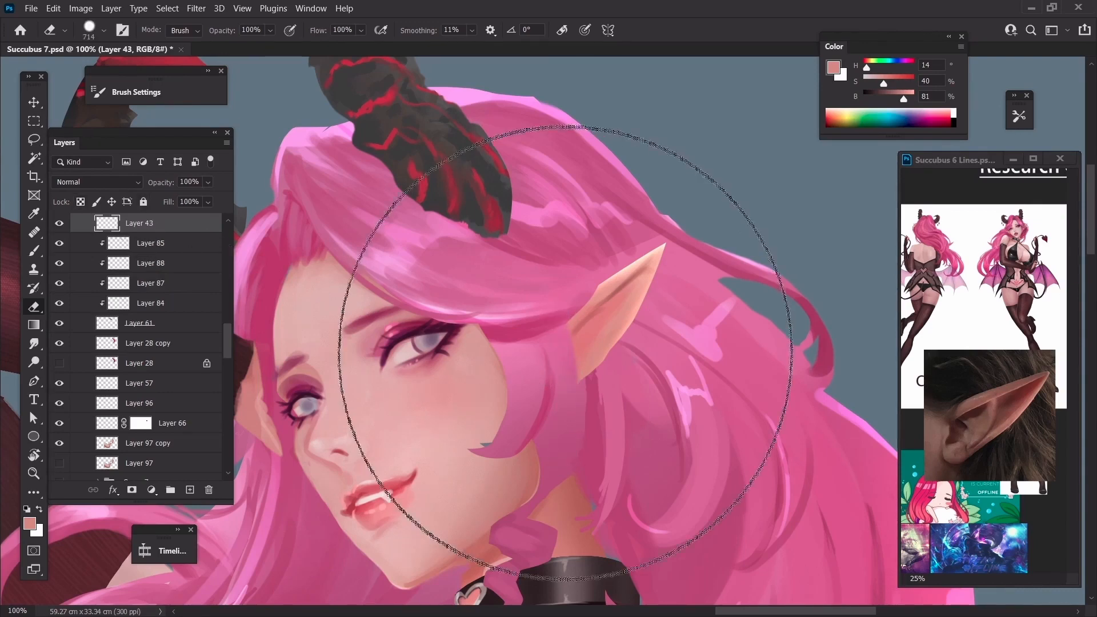
key("bracketleft")
key("bracketleft")
key("bracketleft")
key("bracketleft")
key("bracketleft")
key("bracketleft")
key("bracketleft")
key("bracketleft")
key("bracketleft")
key("bracketleft")
key("bracketleft")
key("bracketleft")
key("bracketleft")
key("bracketleft")
key("bracketleft")
key("bracketleft")
key("bracketleft")
Try to trim the ear's front and upper edges with the eraser
left_click_drag(560, 325, 569, 374)
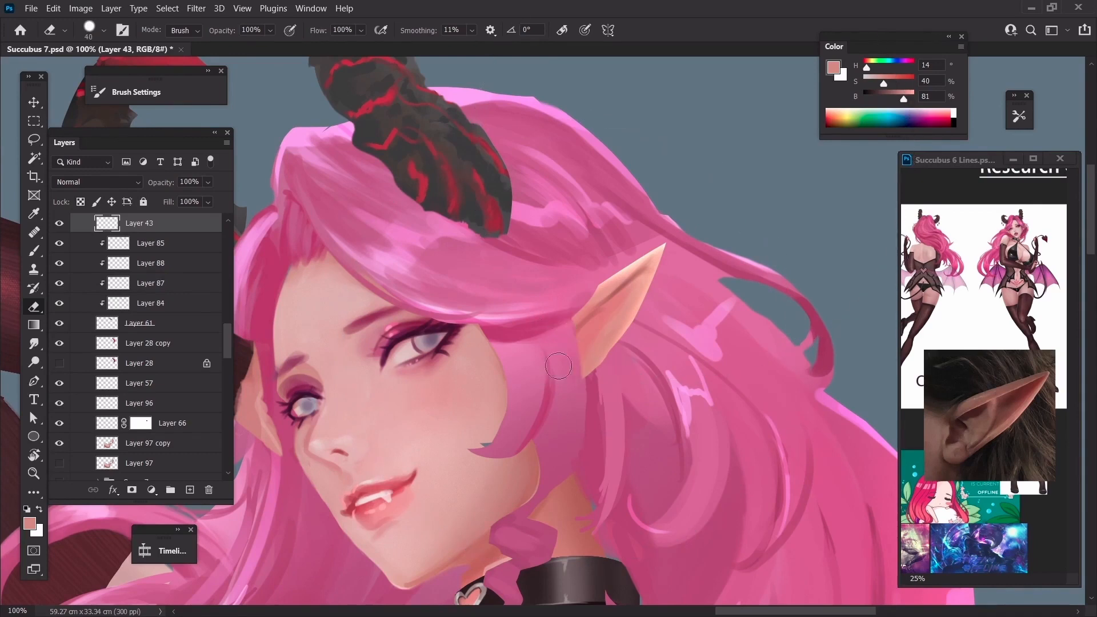
key("bracketleft")
mouse_move(643, 247)
left_mouse_down()
mouse_move(578, 302)
mouse_move(645, 245)
mouse_move(590, 301)
left_mouse_up()
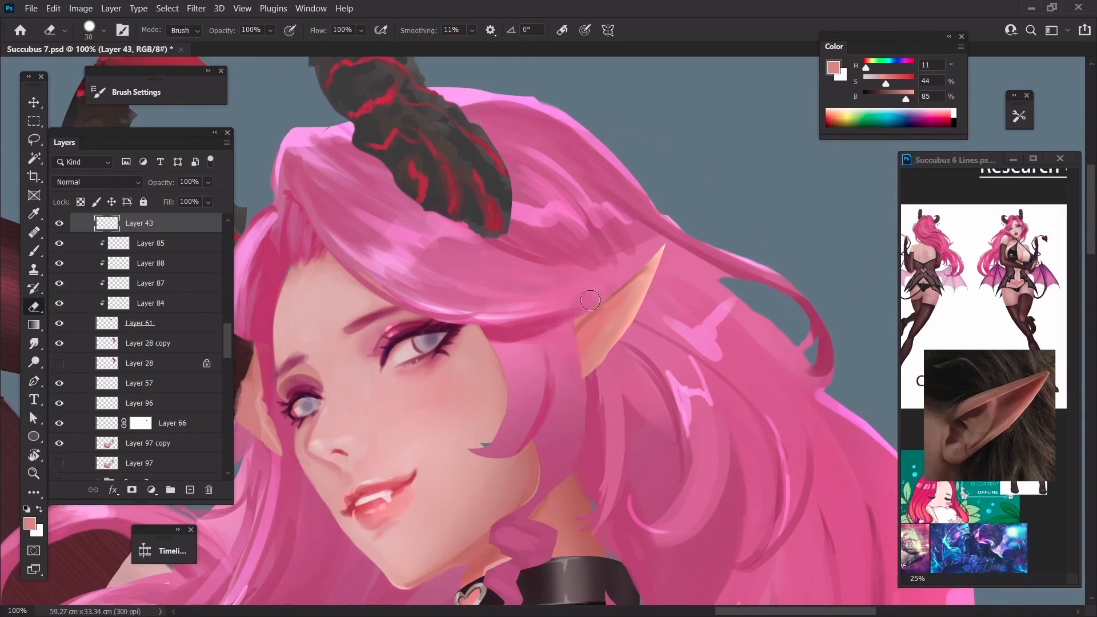
key("ctrl+z")
key("ctrl+z")
key("ctrl+z")
key("ctrl+z")
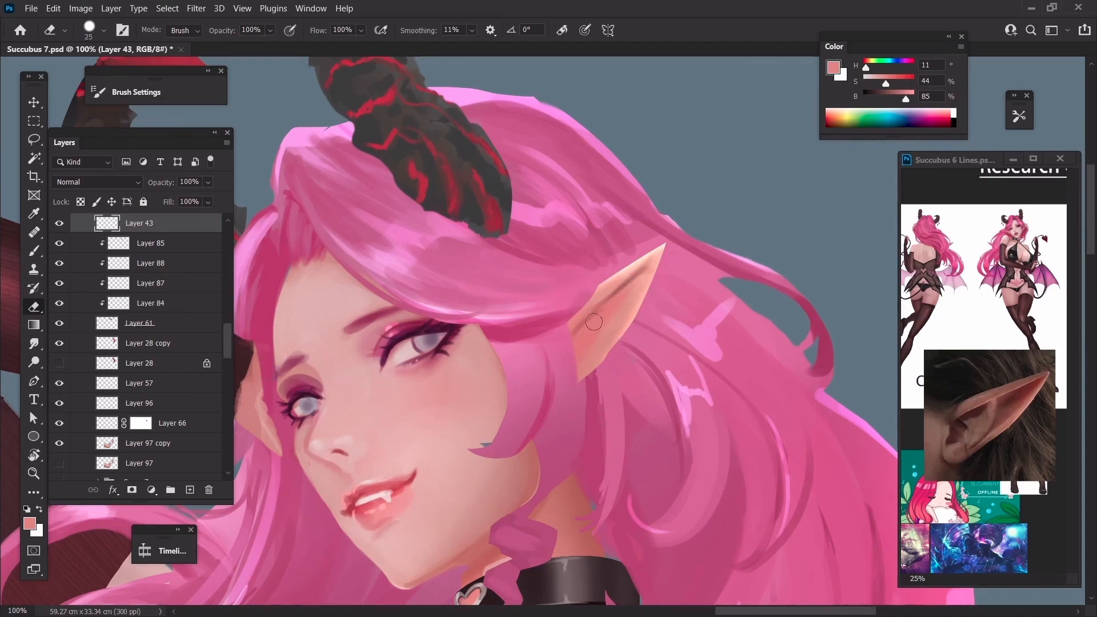
Sample salmon tones from the inner ear and paint beside the dark fold toward the tip with a 15 px brush
key("b")
left_click(598, 320, "alt")
key("bracketleft")
key("bracketleft")
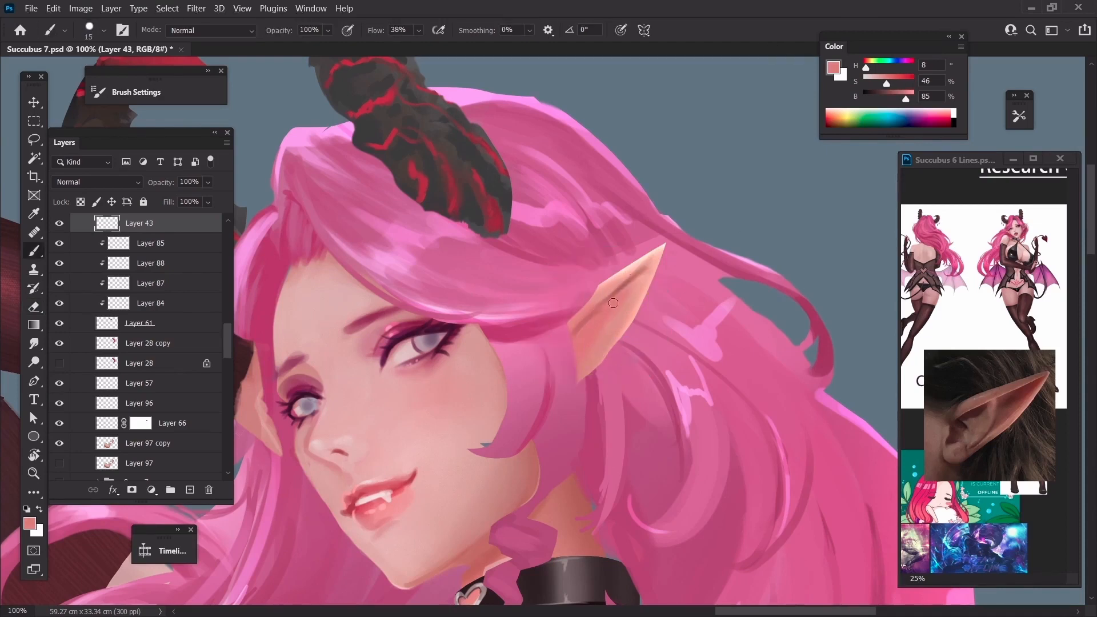
left_click(617, 304, "alt")
left_click_drag(617, 303, 641, 277)
Set the foreground color to the saturated pink e86581
left_click(30, 523)
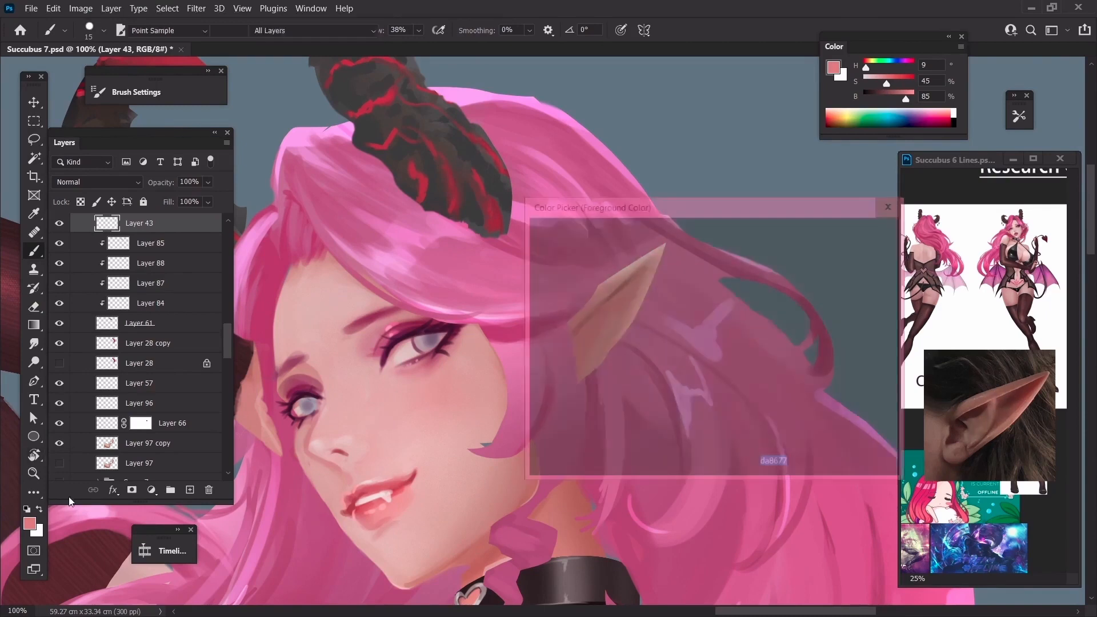
left_click_drag(631, 254, 652, 257)
left_click(731, 243)
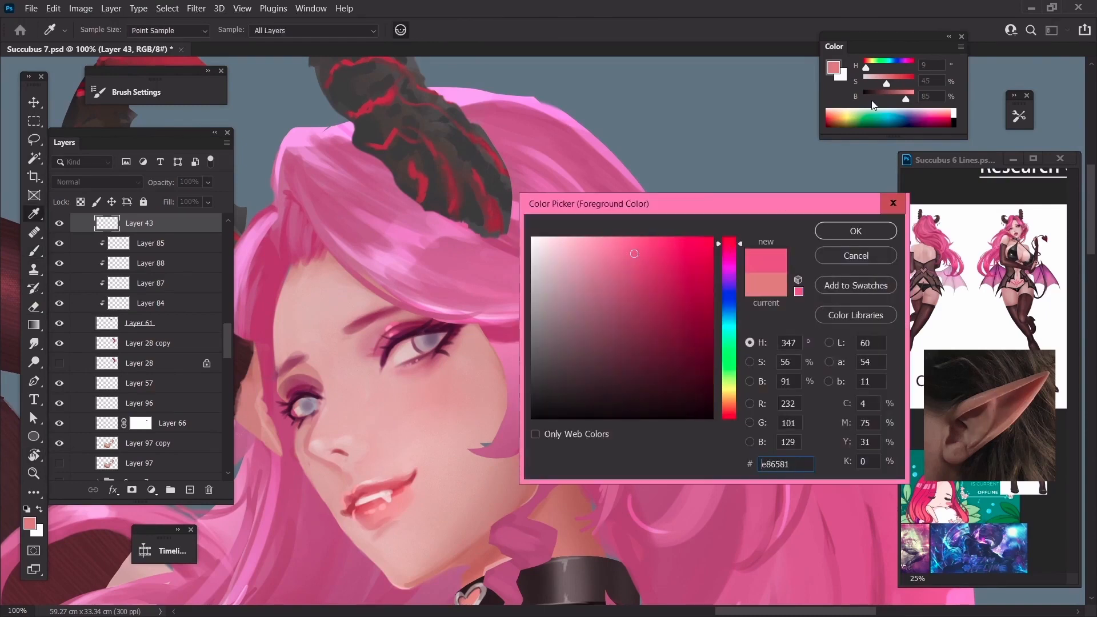
left_click(855, 230)
Brush the saturated pink into the inner ear beside the pointed tip with a 15 px brush
key("ctrl+plus")
left_click_drag(744, 322, 730, 352)
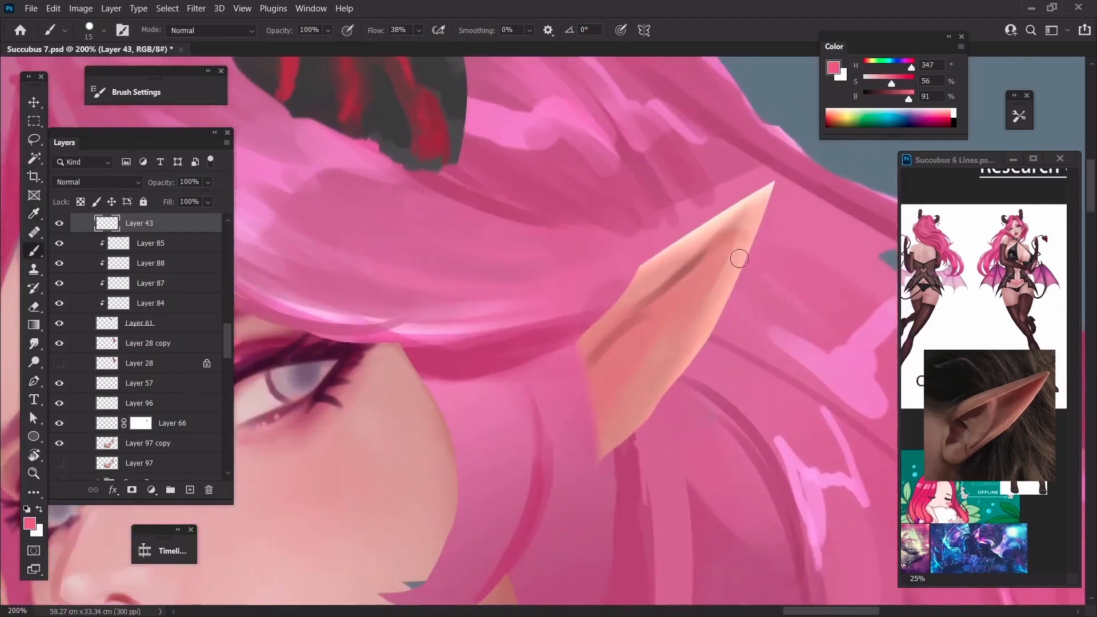
key("bracketleft")
key("bracketright")
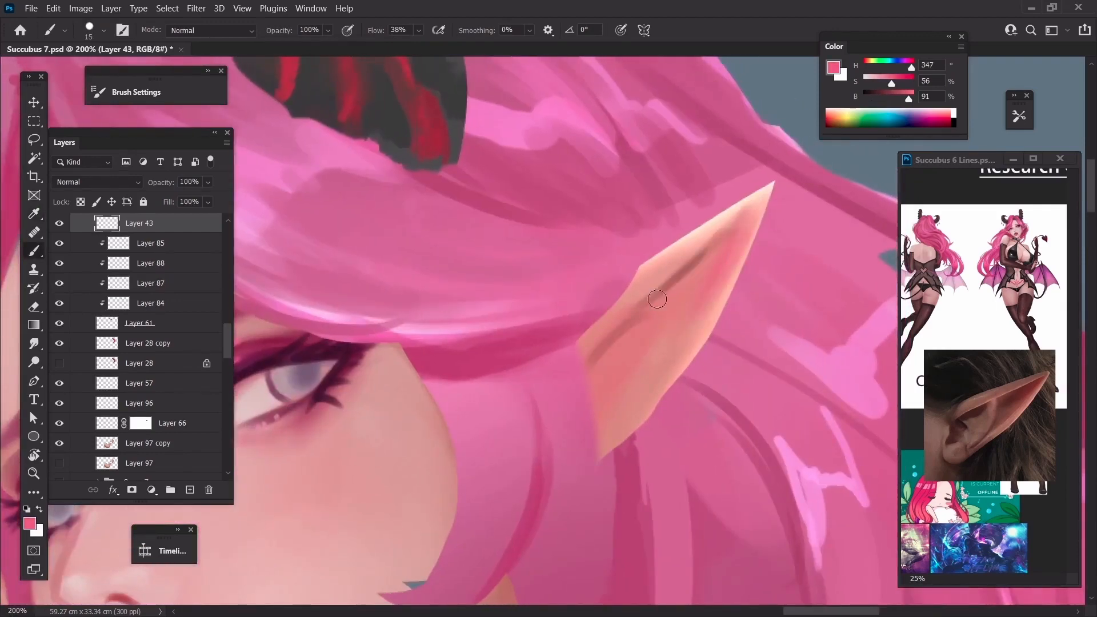
Sample peach tones from the ear and paint the curved inner ridge and the small fold below it, using 15 and 9 px brushes
left_click(650, 351, "alt")
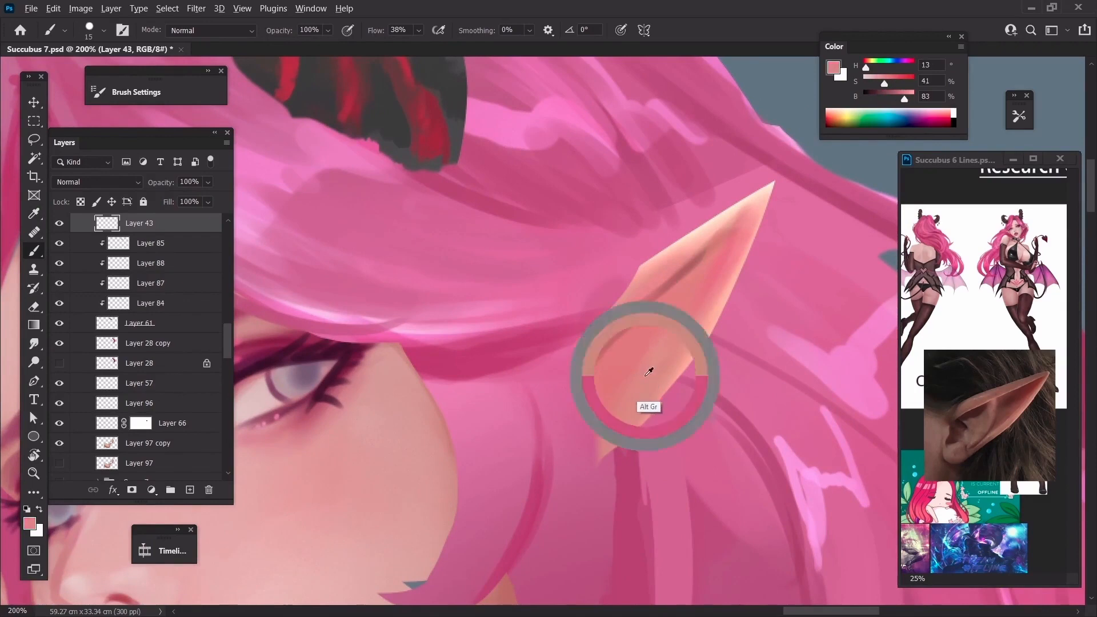
key("bracketright")
key("bracketleft")
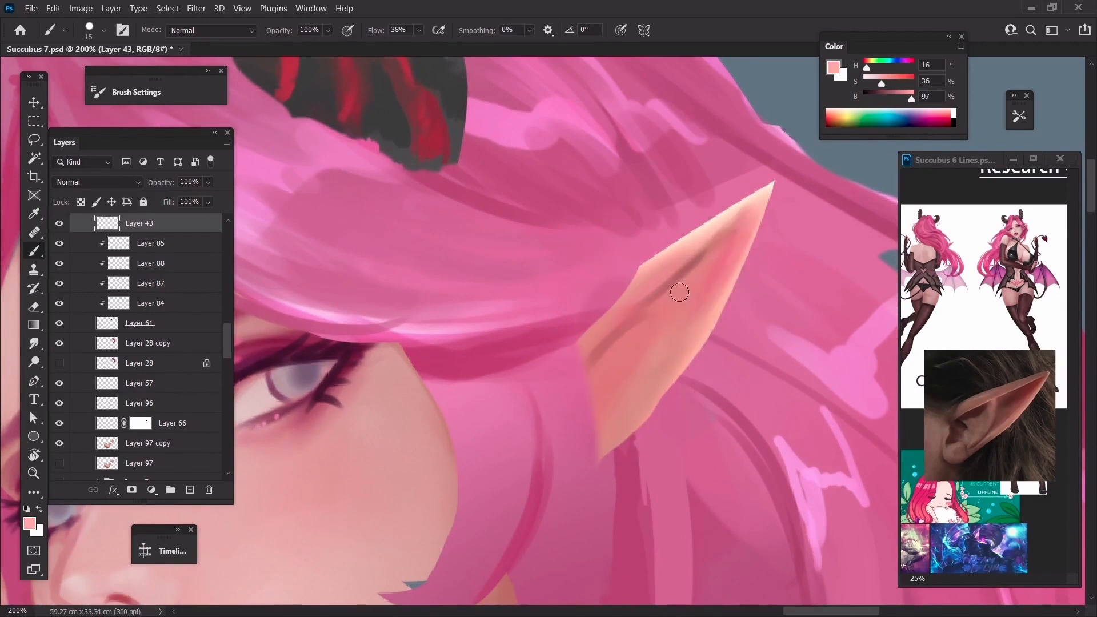
left_click_drag(675, 294, 656, 353)
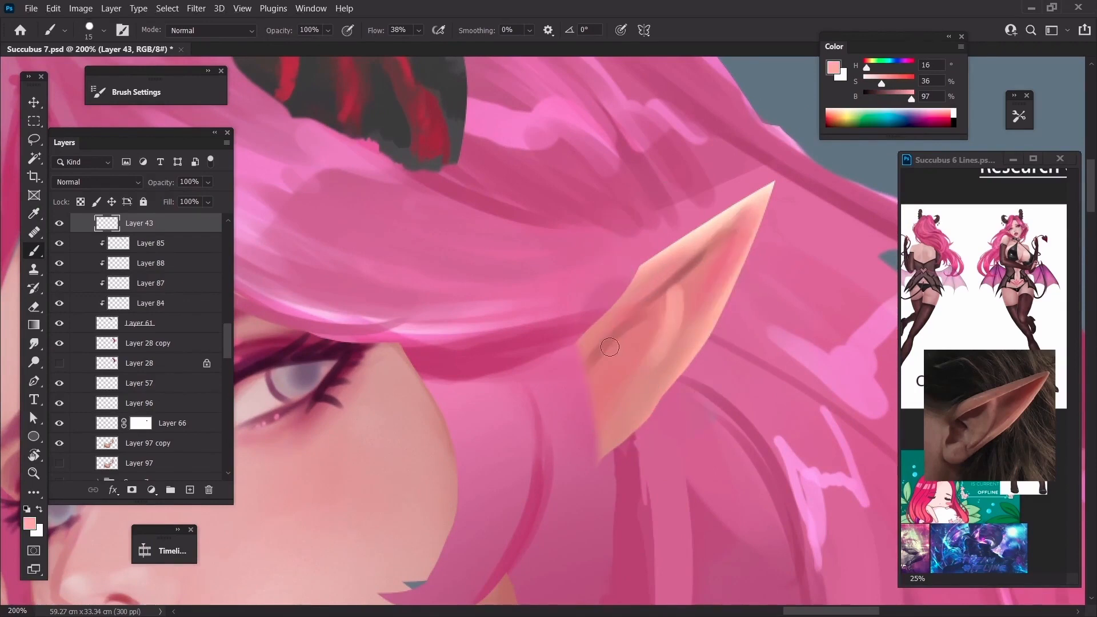
key("bracketleft")
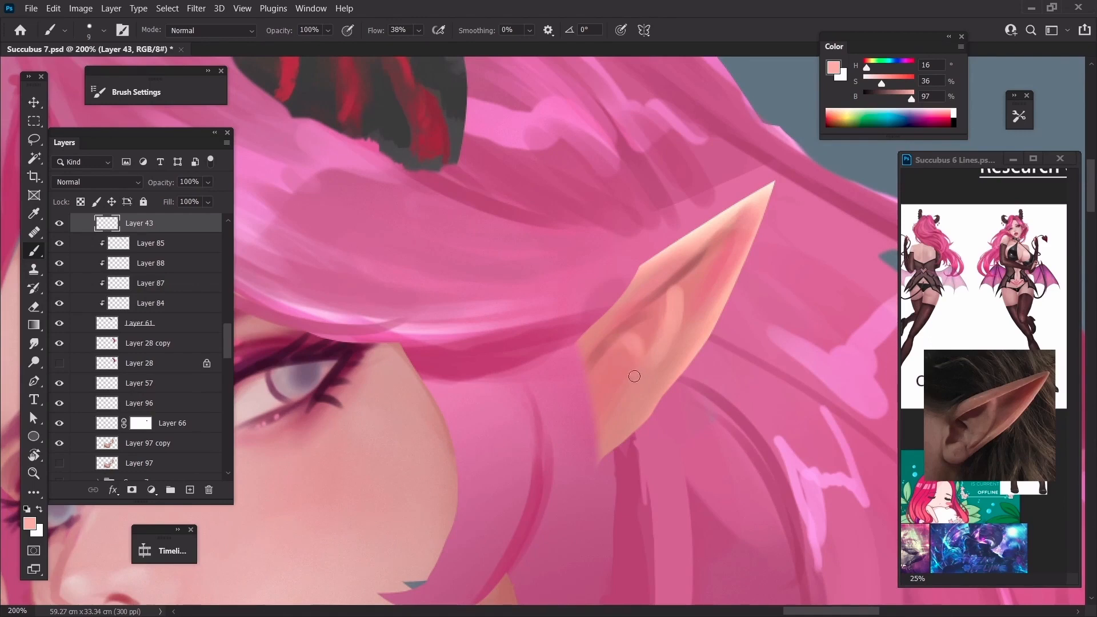
mouse_move(624, 355)
left_mouse_down()
mouse_move(612, 396)
mouse_move(591, 372)
left_mouse_up()
Sample ear tones to shade the hollow above the lobe and paint a rounded earlobe at the ear's base
left_click(597, 353, "alt")
key("bracketright")
left_click(610, 406, "alt")
mouse_move(608, 439)
left_mouse_down()
mouse_move(584, 450)
mouse_move(586, 422)
left_mouse_up()
key("bracketright")
Sample the upper edge's peach tone and paint the ear's front rim curving down to the lobe with a 10 px brush
left_click(639, 260, "alt")
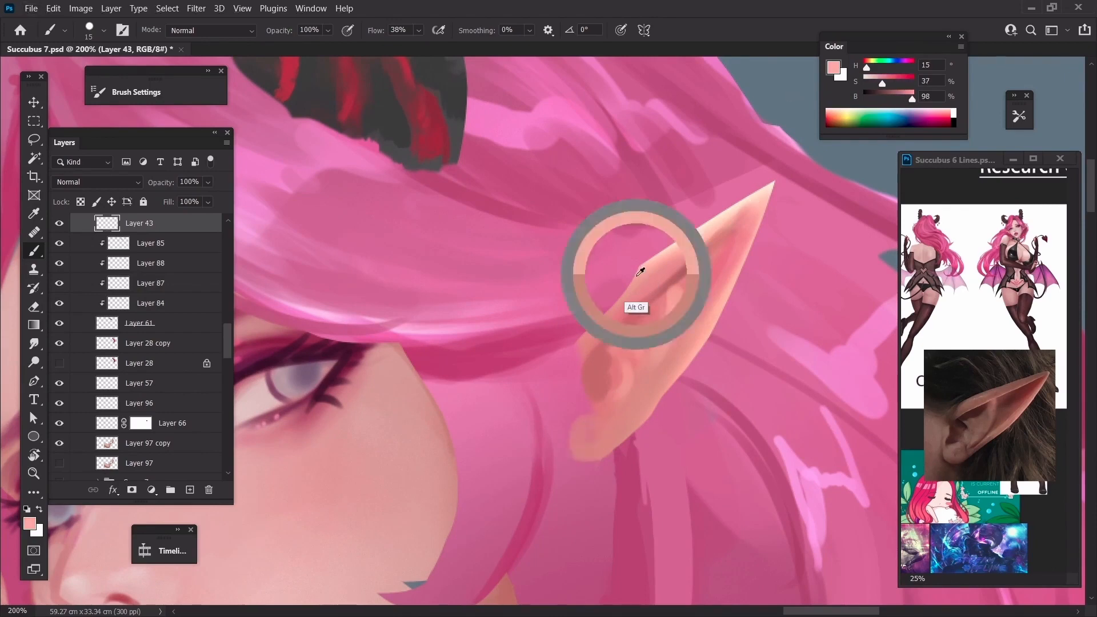
key("bracketleft")
key("bracketleft")
mouse_move(638, 285)
left_mouse_down()
mouse_move(579, 355)
mouse_move(605, 319)
mouse_move(579, 335)
mouse_move(587, 416)
mouse_move(578, 340)
mouse_move(564, 364)
mouse_move(580, 440)
left_mouse_up()
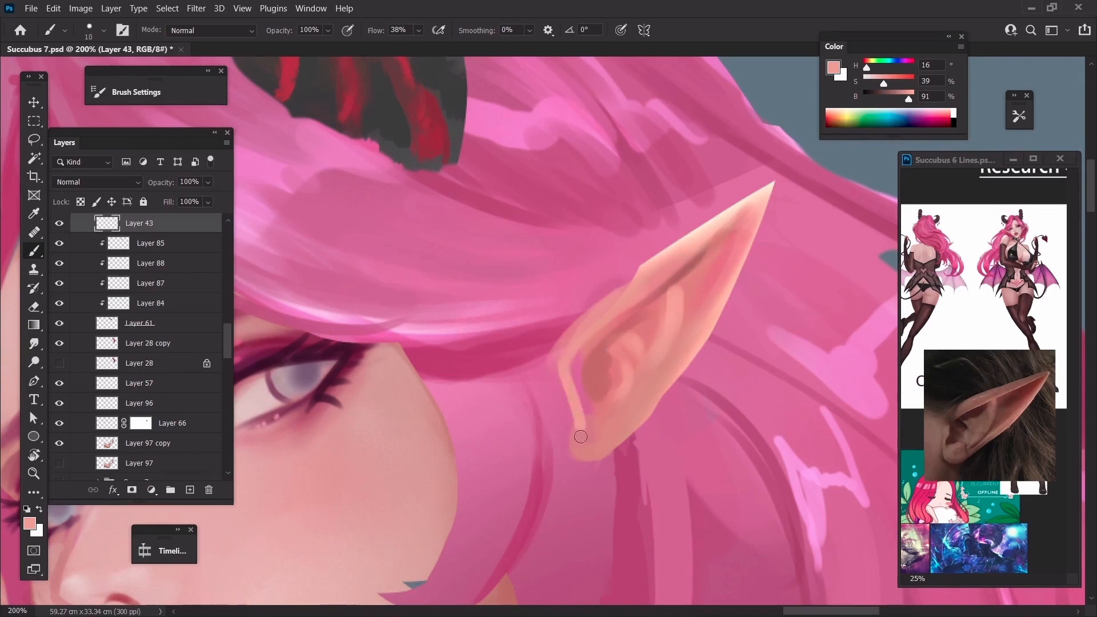
mouse_move(562, 366)
left_mouse_down()
mouse_move(576, 447)
mouse_move(609, 428)
mouse_move(591, 442)
mouse_move(601, 431)
mouse_move(560, 371)
left_mouse_up()
Sample the lobe's tone and fill in the front rim and lobe with solid skin color
left_click(594, 431, "alt")
key("bracketright")
key("bracketright")
key("bracketright")
key("bracketleft")
key("bracketleft")
key("bracketleft")
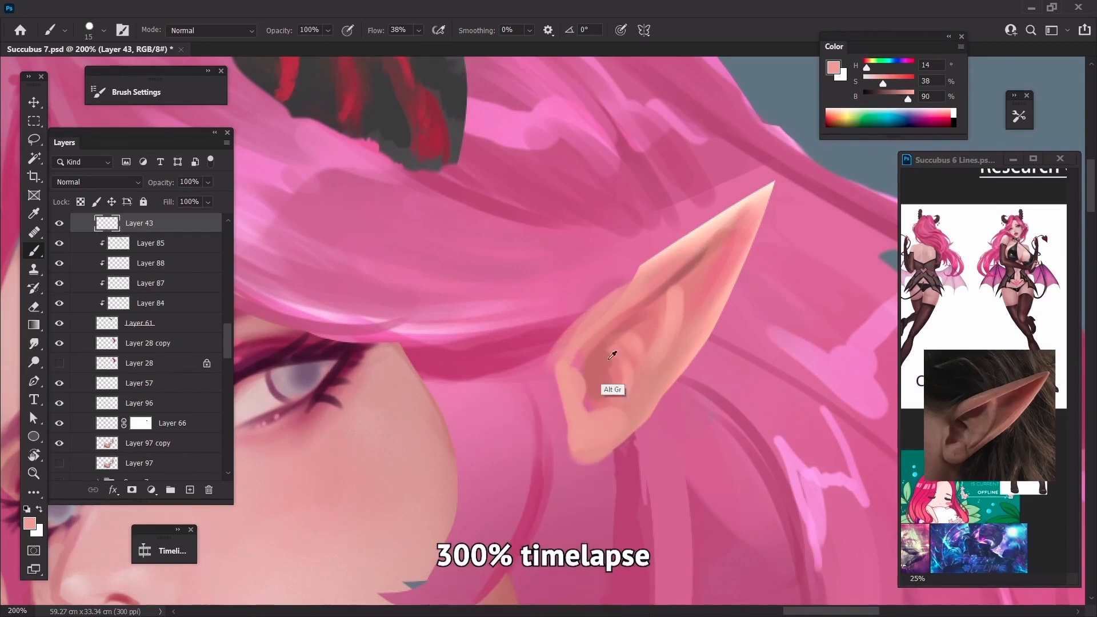
Set the foreground to a dark red (H 9, S 68, B 60) and shade the ear's central hollow
left_click(611, 391, "alt")
left_click(29, 523)
left_click(854, 228)
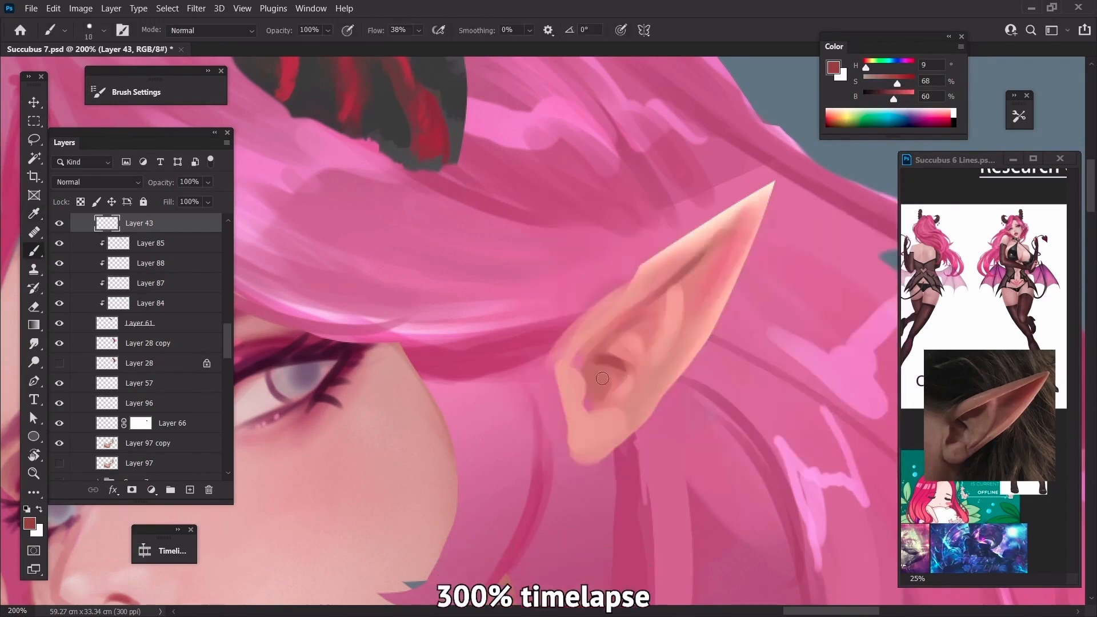
mouse_move(588, 359)
left_mouse_down()
mouse_move(658, 297)
mouse_move(595, 347)
left_mouse_up()
key("bracketright")
key("bracketright")
Blend the dark fold toward the tip, then sample rim tones and smooth the upper front rim down to the hollow
mouse_move(714, 269)
left_mouse_down()
mouse_move(743, 218)
mouse_move(727, 260)
left_mouse_up()
left_click(725, 246, "alt")
key("bracketleft")
left_click(619, 294, "alt")
left_click_drag(619, 294, 578, 335)
mouse_move(632, 274)
left_mouse_down()
mouse_move(564, 364)
mouse_move(583, 344)
mouse_move(587, 414)
left_mouse_up()
Sample neighboring skin tones and blend the inner ridge and the lower rear part of the ear
left_click(605, 388, "alt")
key("bracketright")
left_click(652, 354, "alt")
mouse_move(653, 363)
left_mouse_down()
mouse_move(641, 403)
mouse_move(632, 396)
left_mouse_up()
mouse_move(645, 355)
left_mouse_down()
mouse_move(666, 300)
mouse_move(631, 338)
mouse_move(606, 344)
mouse_move(634, 340)
mouse_move(643, 308)
left_mouse_up()
left_click(647, 320, "alt")
left_click(631, 341, "alt")
Sample the upper edge's tone and smooth the ear's upper edge from the tip to the front rim
left_click(690, 248, "alt")
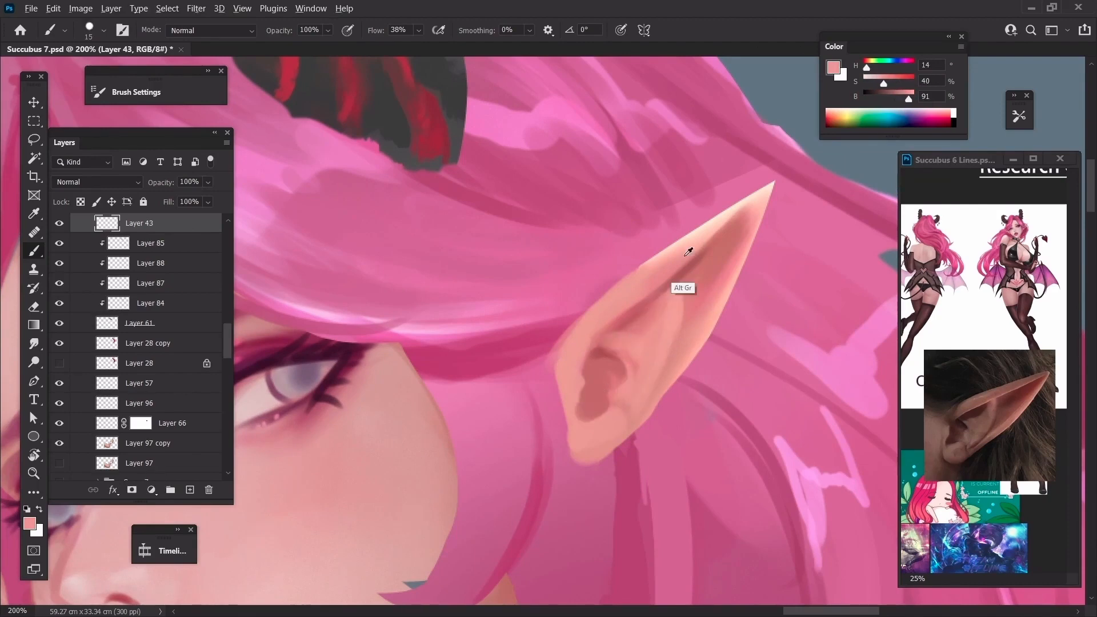
left_click_drag(748, 205, 666, 274)
mouse_move(665, 265)
left_mouse_down()
mouse_move(713, 229)
mouse_move(653, 260)
left_mouse_up()
Examine how the reshaped ear reads against the whole figure and up close
key("ctrl+minus")
key("ctrl+minus")
key("ctrl+minus")
key("ctrl+minus")
key("ctrl+minus")
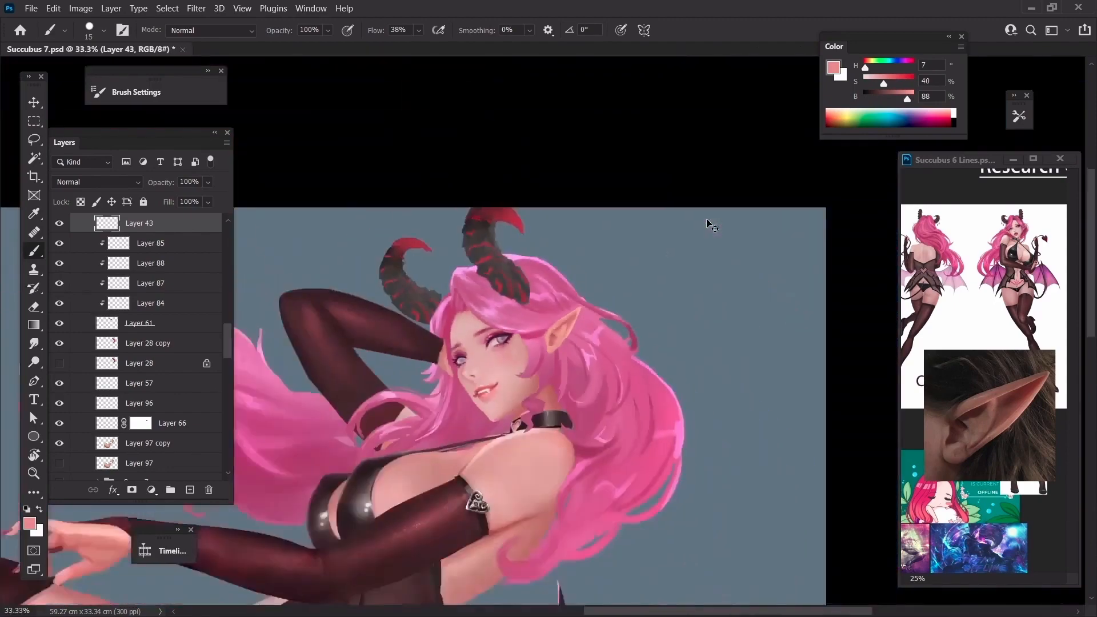
key("ctrl+plus")
key("ctrl+plus")
key("ctrl+plus")
key("ctrl+plus")
key("ctrl+plus")
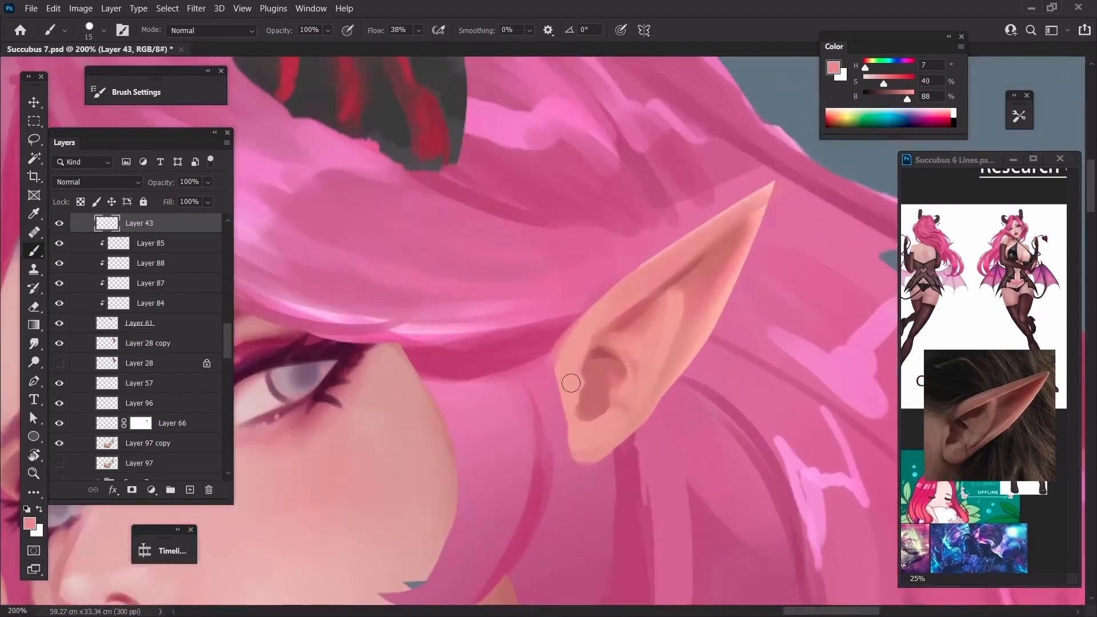
key("ctrl+minus")
key("ctrl+plus")
Sample darker reds and midtones to shade beside the inner ridge and redefine it down toward the lobe
left_click(636, 329, "alt")
key("bracketleft")
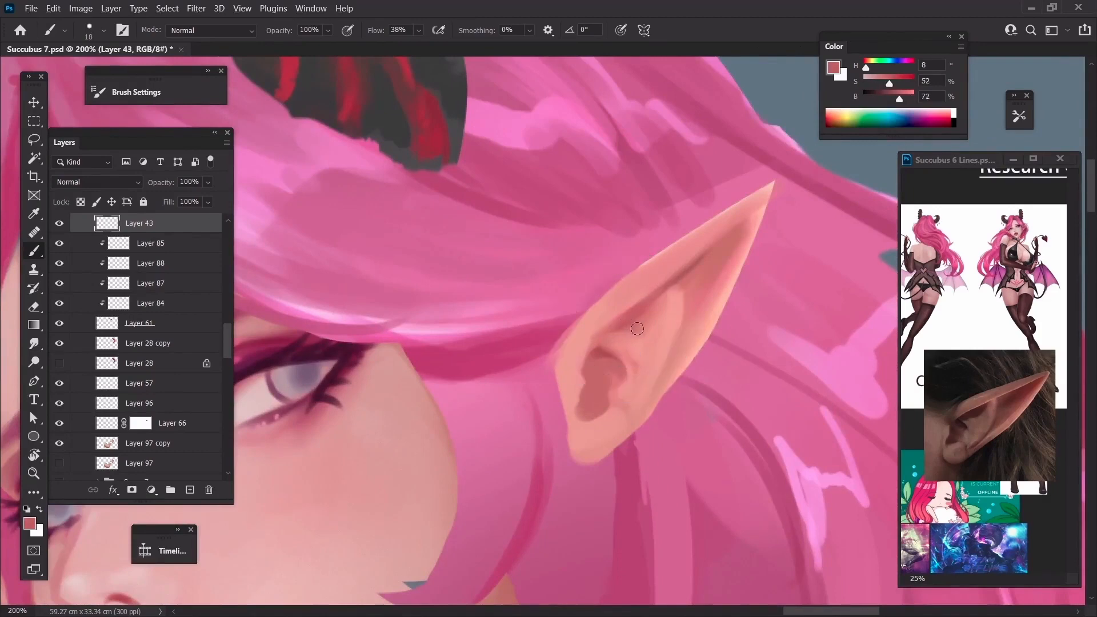
left_click(641, 318, "alt")
key("bracketright")
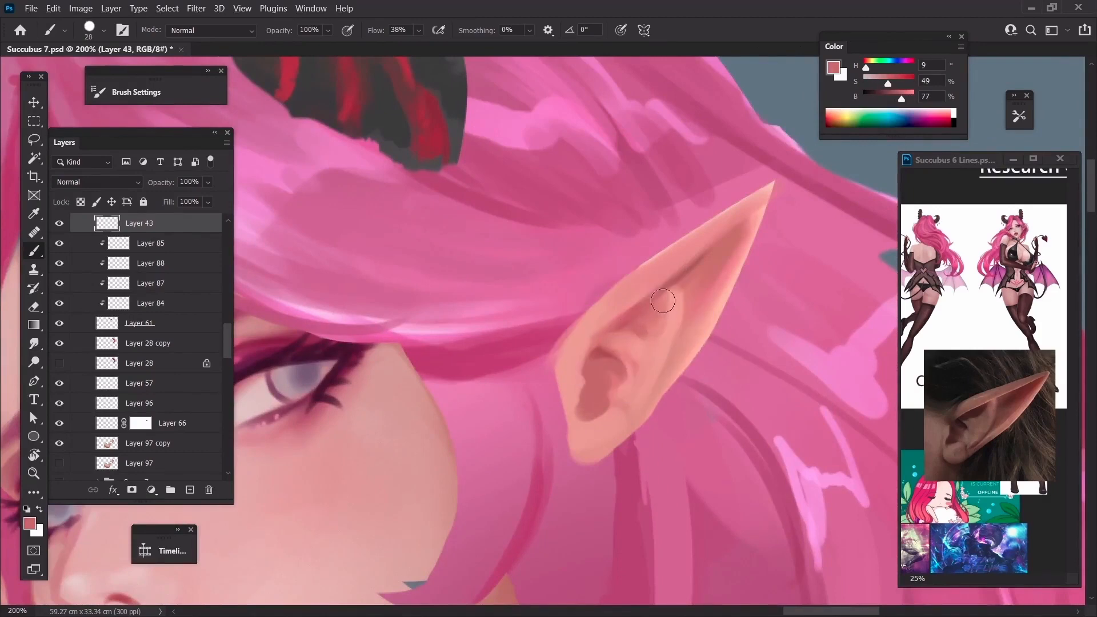
left_click(646, 359, "alt")
left_click_drag(656, 311, 606, 411)
Sample the hollow's shadow tone and refine the hollow down to the lobe with a 15 px brush
key("bracketleft")
left_click(609, 381, "alt")
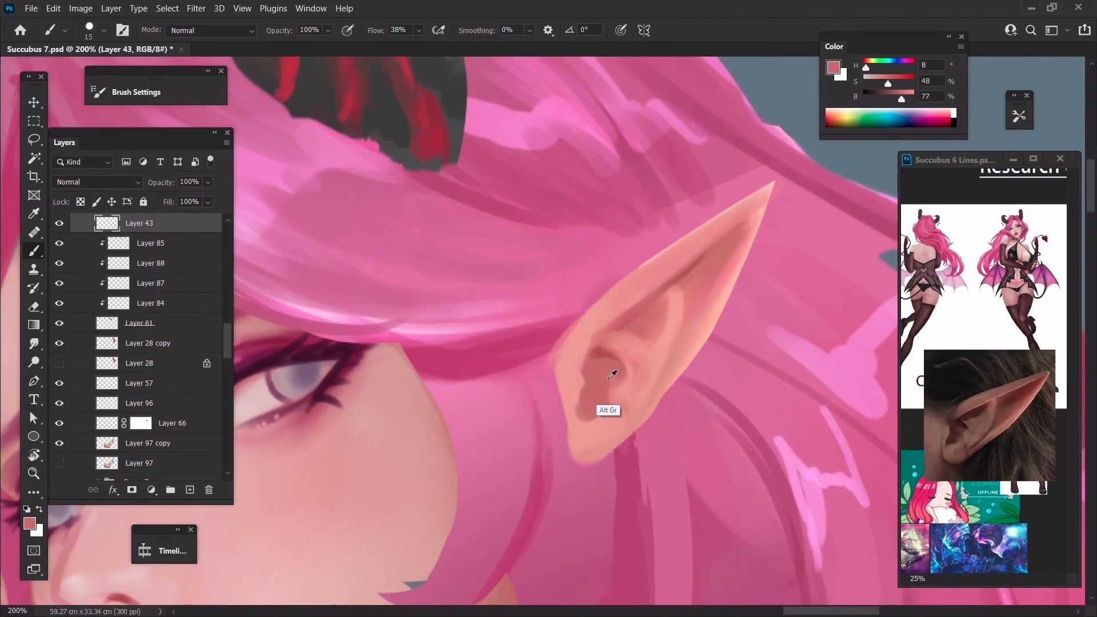
mouse_move(608, 370)
left_mouse_down()
mouse_move(589, 402)
mouse_move(608, 424)
mouse_move(639, 393)
mouse_move(598, 443)
left_mouse_up()
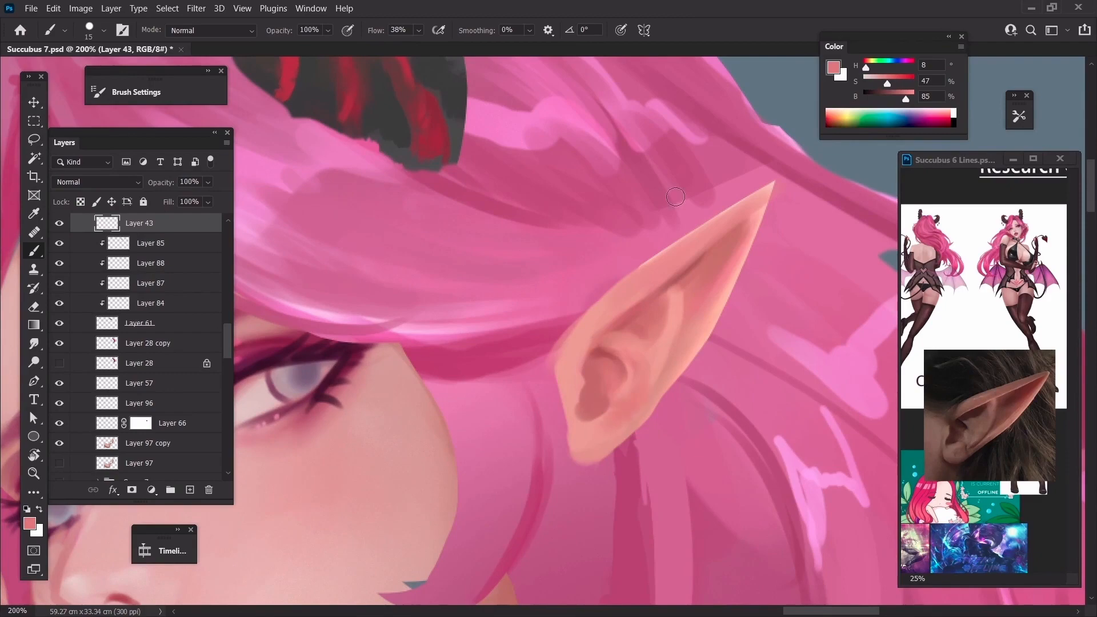
Check the ear's shading against the whole figure
key("ctrl+minus")
key("ctrl+minus")
key("ctrl+minus")
key("ctrl+minus")
key("ctrl+minus")
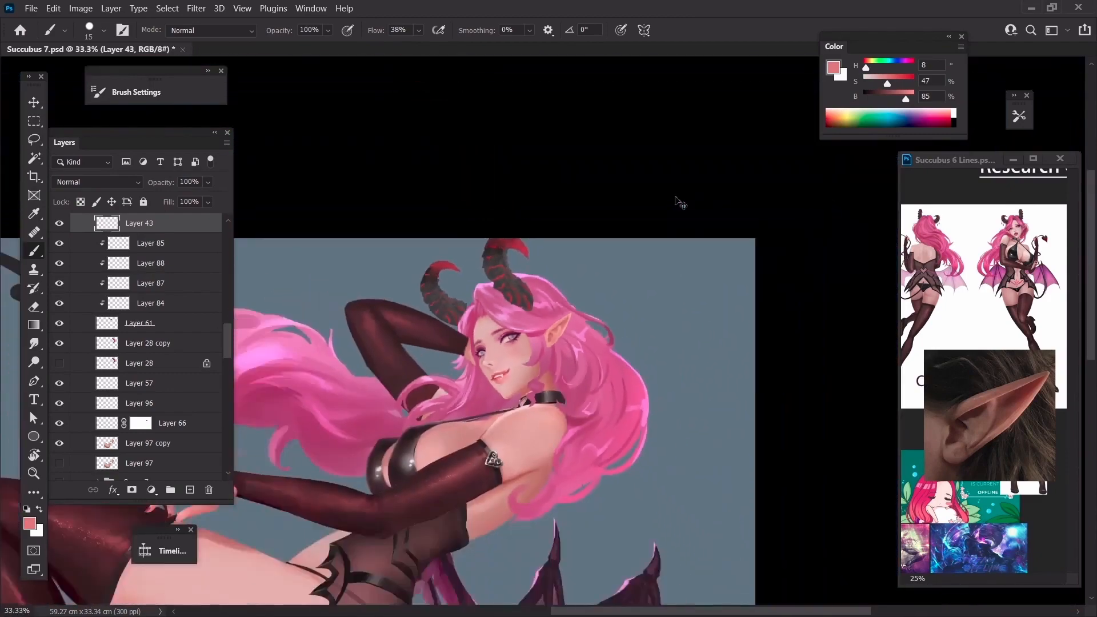
key("ctrl+plus")
key("ctrl+plus")
key("ctrl+plus")
key("ctrl+plus")
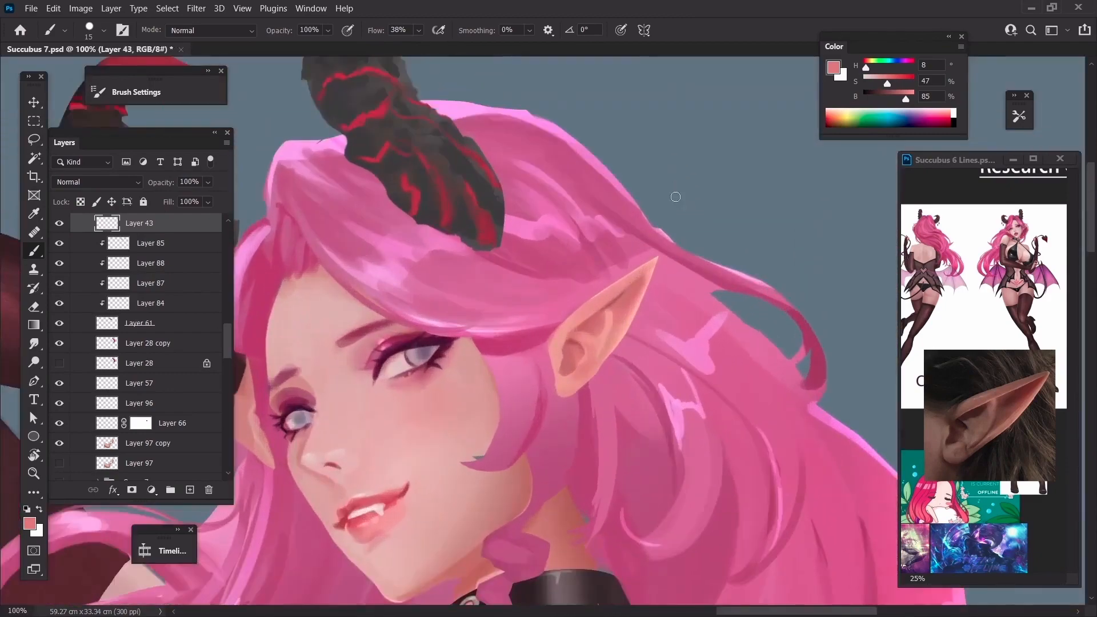
Sample a light peach (H 20, S 39, B 98) and highlight the ear's rear edge with a 9 px brush
left_click(614, 336, "alt")
key("bracketleft")
key("bracketleft")
left_click_drag(638, 291, 601, 364)
key("ctrl+minus")
key("ctrl+plus")
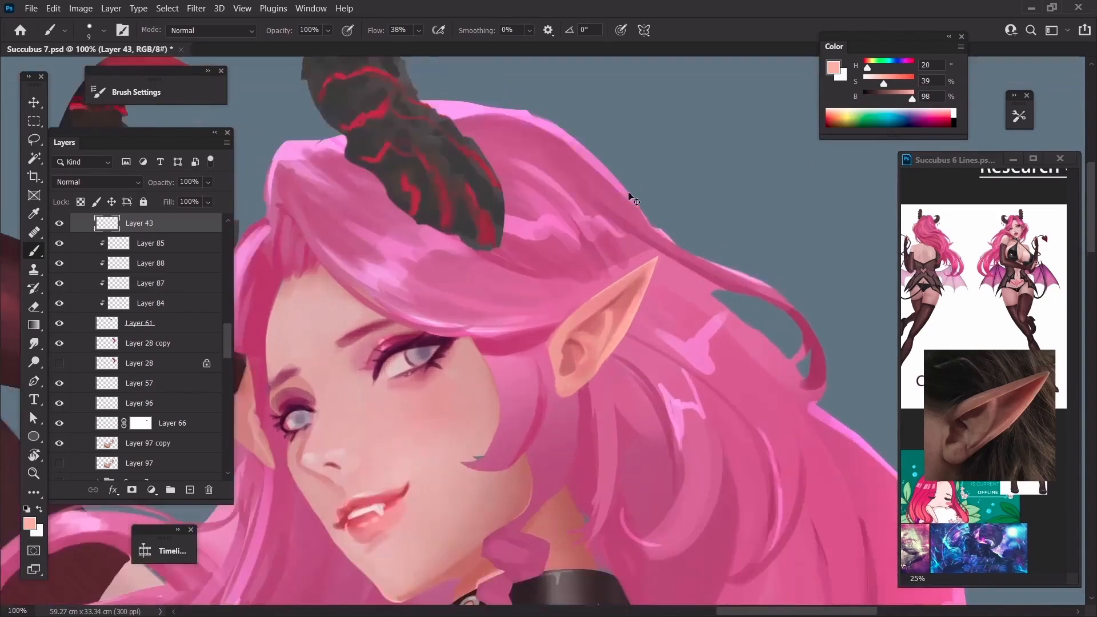
Create a new layer and enlarge the character reference to 300% on the heart-shaped earring
key("ctrl+shift+n")
key("Return")
left_click_drag(578, 328, 580, 299)
left_click_drag(1026, 215, 1001, 252)
scroll(995, 265, "up", 6)
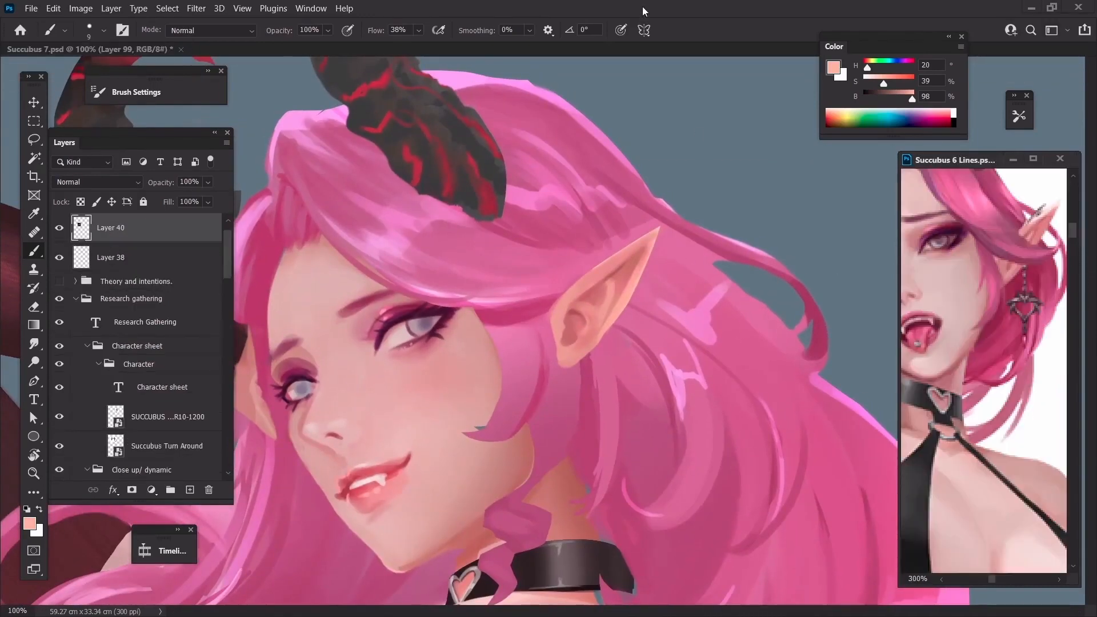
Select the ear layer, add another new layer above it, and sample the choker's dark grey as the paint color
key("bracketleft")
left_click(585, 378)
left_click(599, 328, "ctrl")
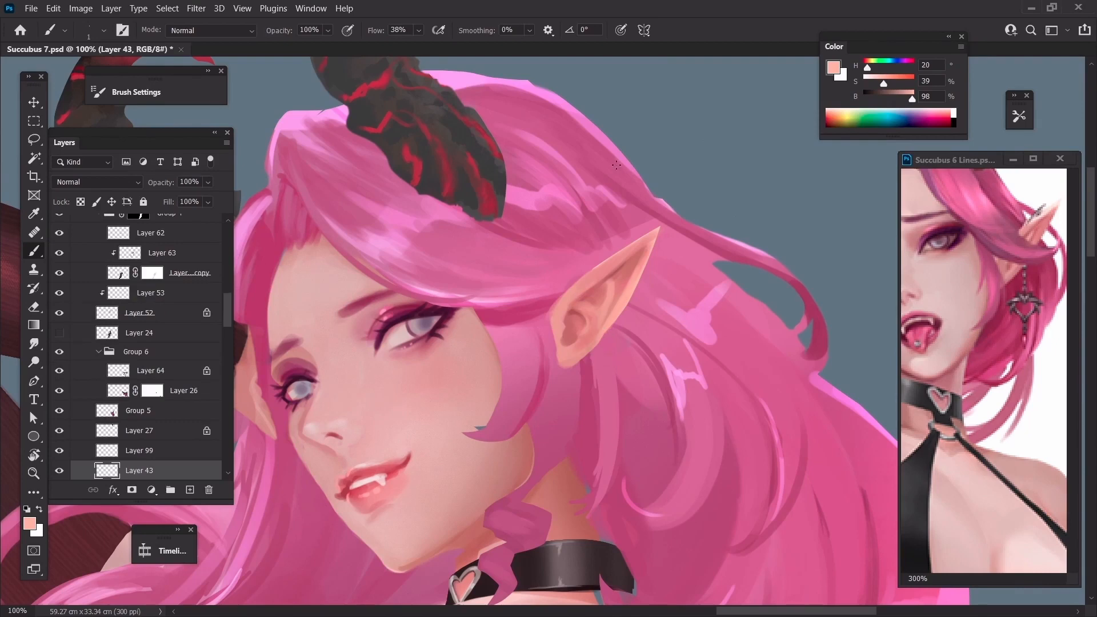
key("ctrl+alt+shift+n")
left_click(567, 560, "alt")
Enable vertical paint symmetry and move its axis from the canvas center toward the ear
left_click(644, 30)
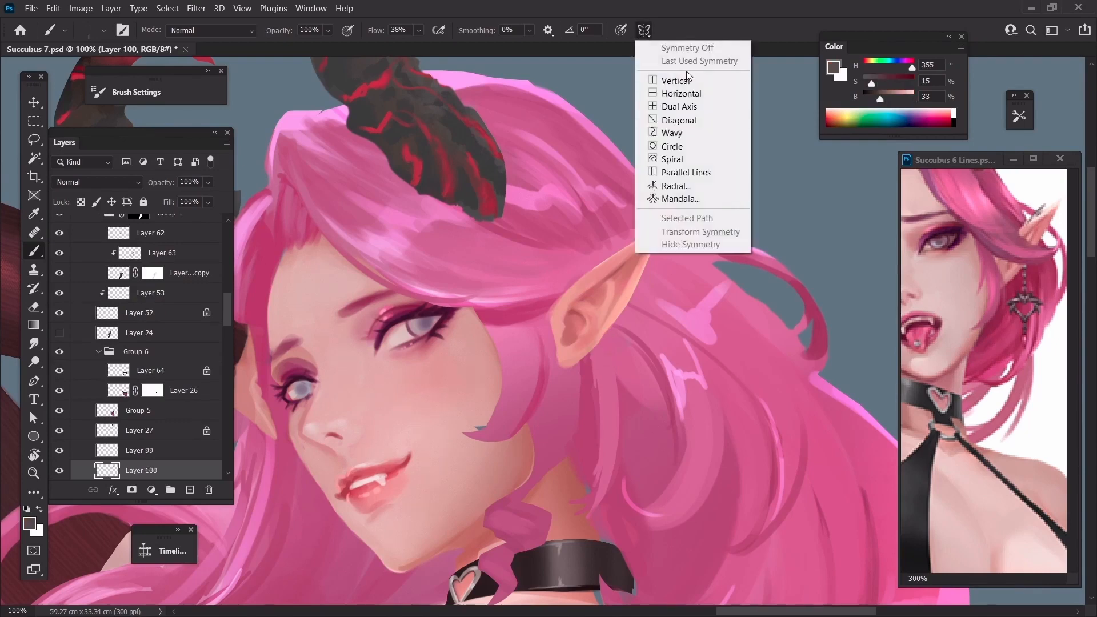
left_click(678, 81)
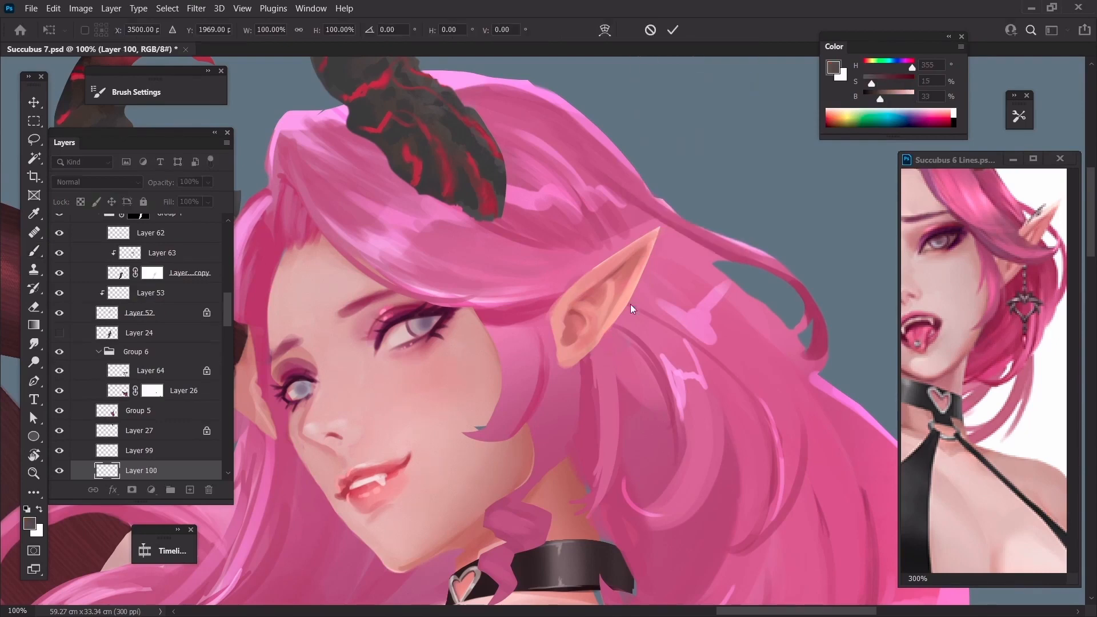
key("ctrl+minus")
key("ctrl+minus")
key("ctrl+minus")
key("ctrl+minus")
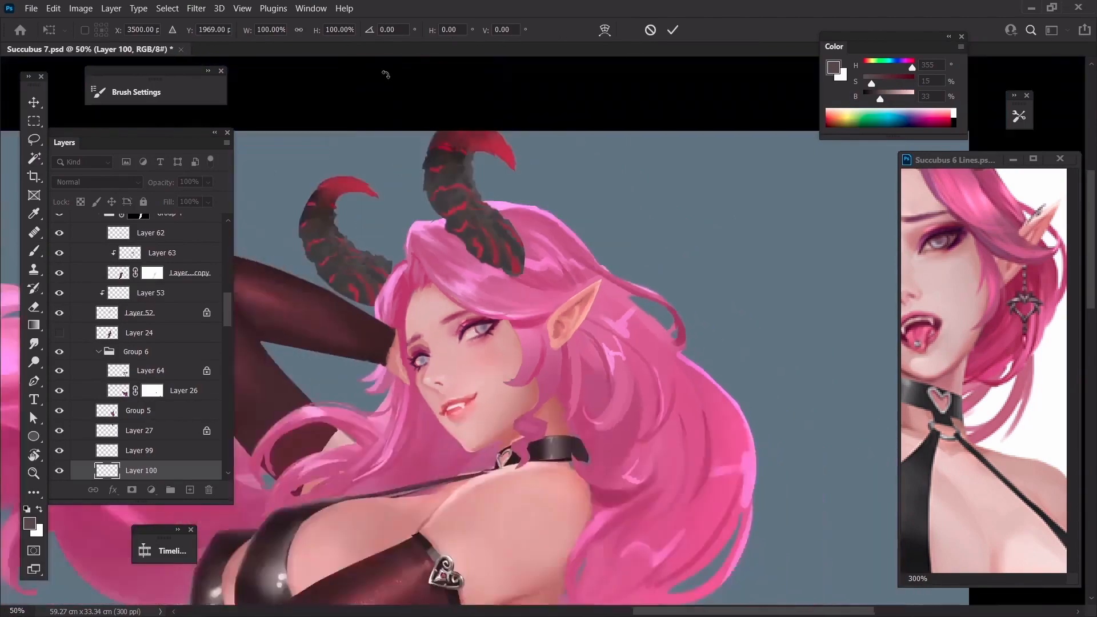
left_click_drag(550, 326, 603, 250)
Fine-tune the symmetry axis so it runs through the rear of the ear, and apply its position
key("ctrl+plus")
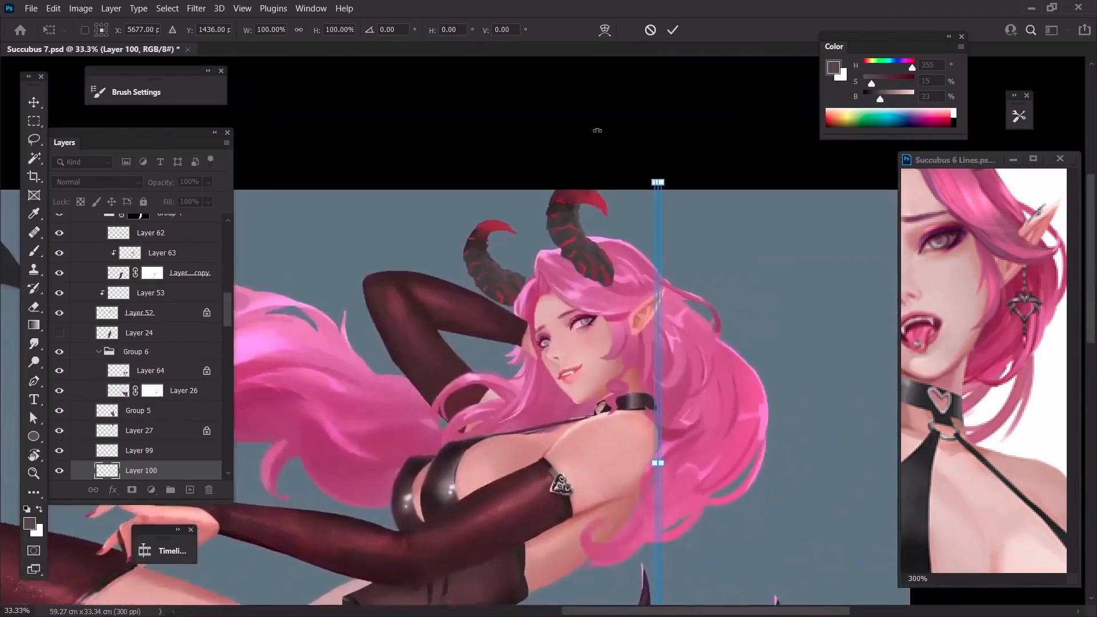
key("ctrl+plus")
key("ctrl+plus")
key("ctrl+plus")
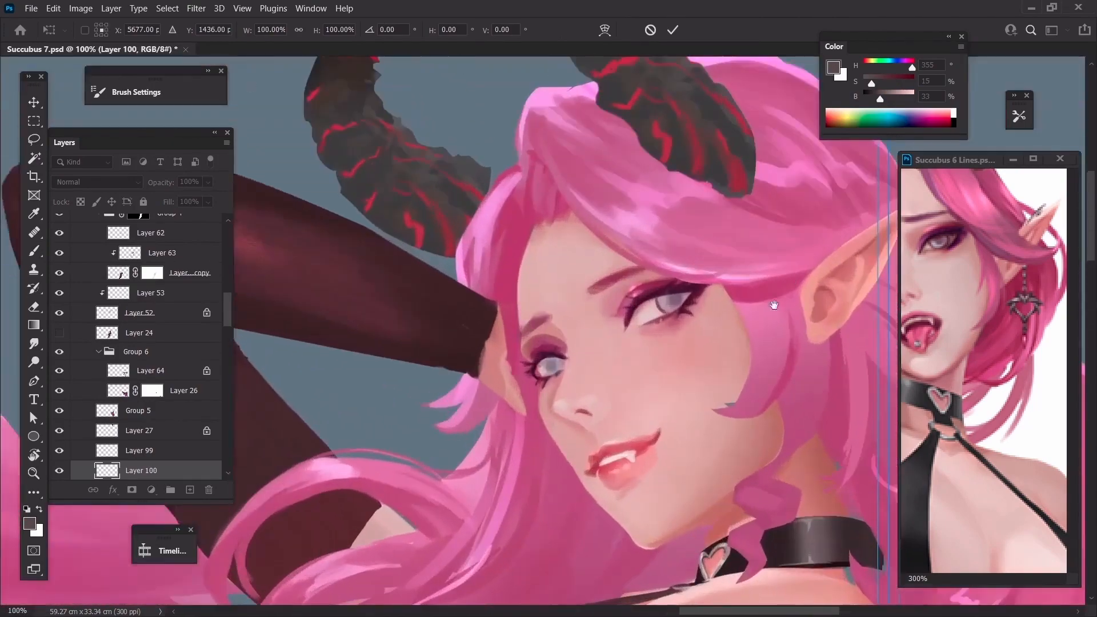
left_click_drag(773, 304, 498, 368)
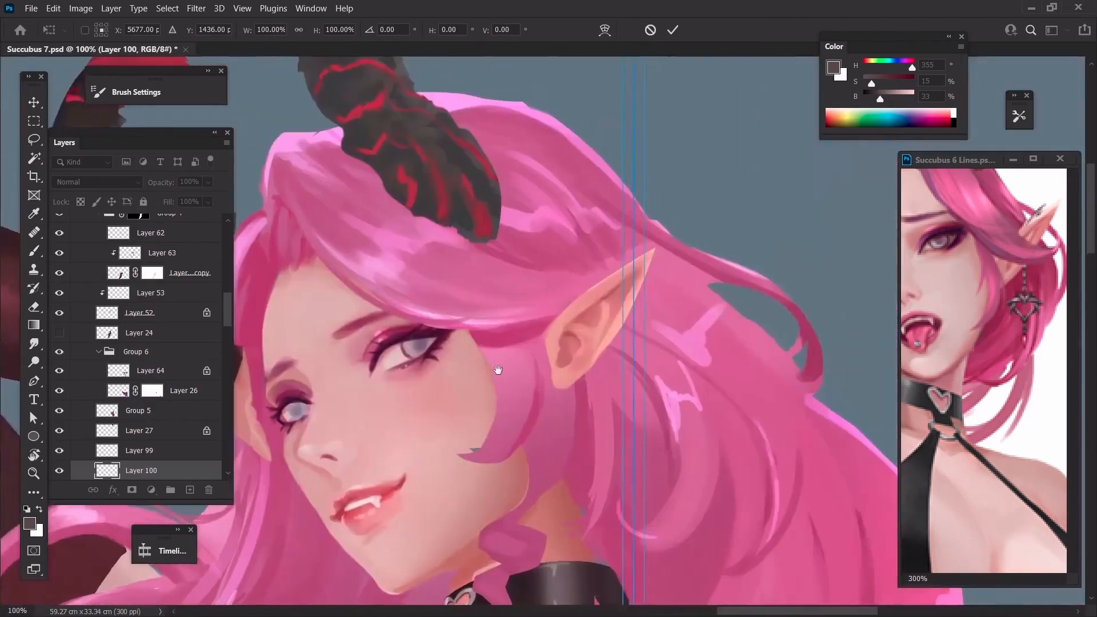
left_click_drag(633, 328, 611, 401)
key("ctrl+plus")
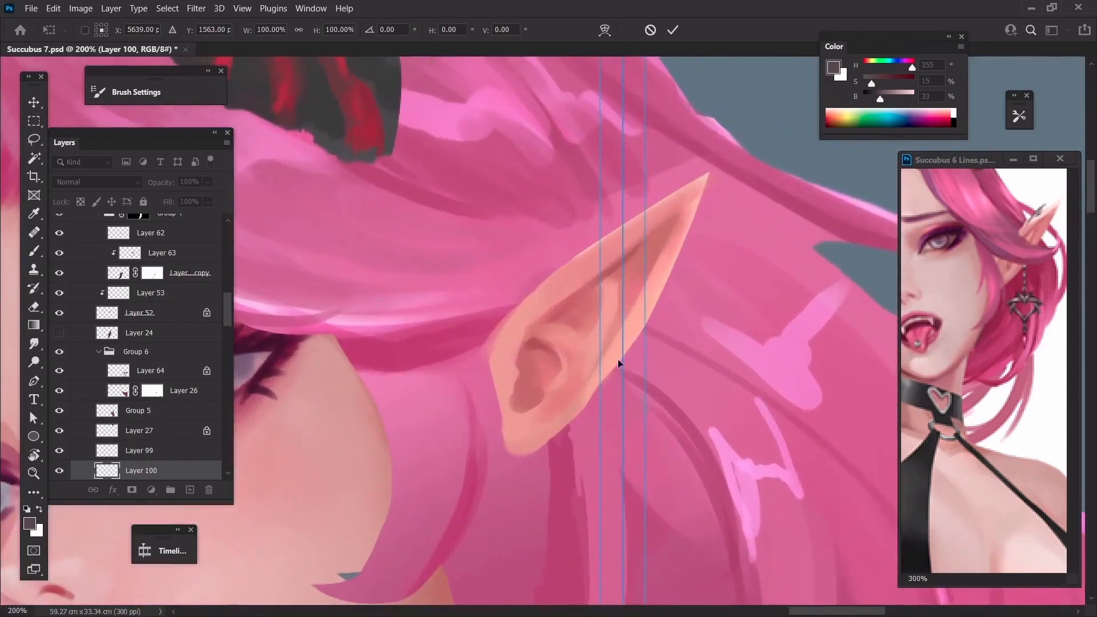
mouse_move(618, 362)
left_mouse_down()
mouse_move(610, 372)
mouse_move(644, 361)
left_mouse_up()
key("Return")
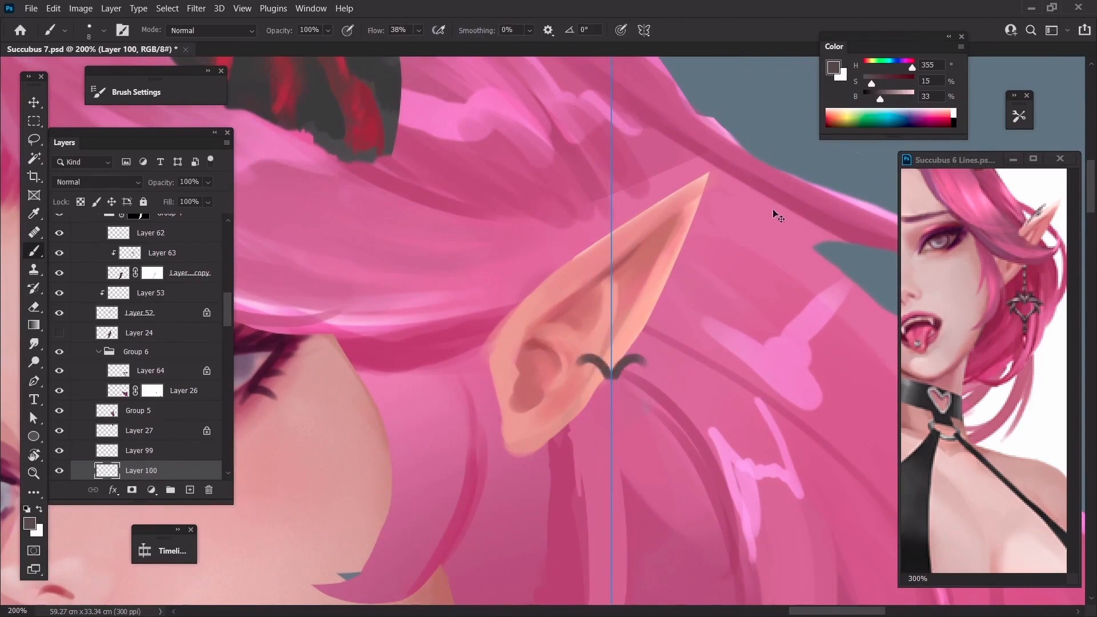
key("ctrl+z")
mouse_move(601, 448)
left_mouse_down()
mouse_move(587, 335)
mouse_move(630, 295)
left_mouse_up()
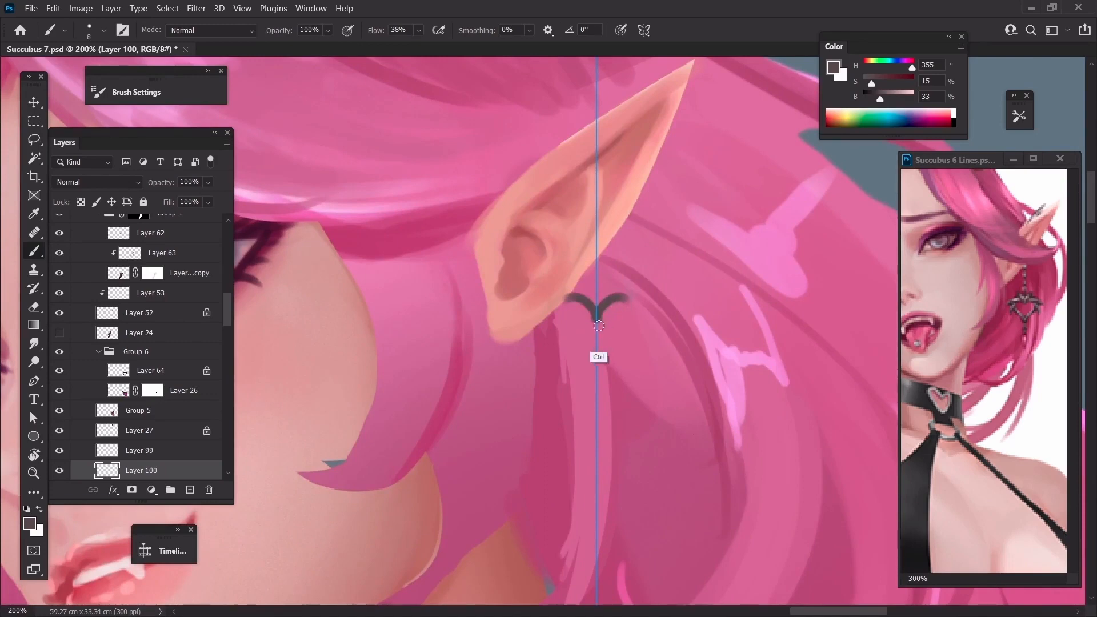
key("ctrl+z")
Paint the earring's mirrored top below the ear: two upright petals, curved side arms and a short center stem, with a 9 px brush
left_click_drag(600, 343, 622, 303)
mouse_move(599, 345)
left_mouse_down()
mouse_move(659, 358)
mouse_move(666, 399)
left_mouse_up()
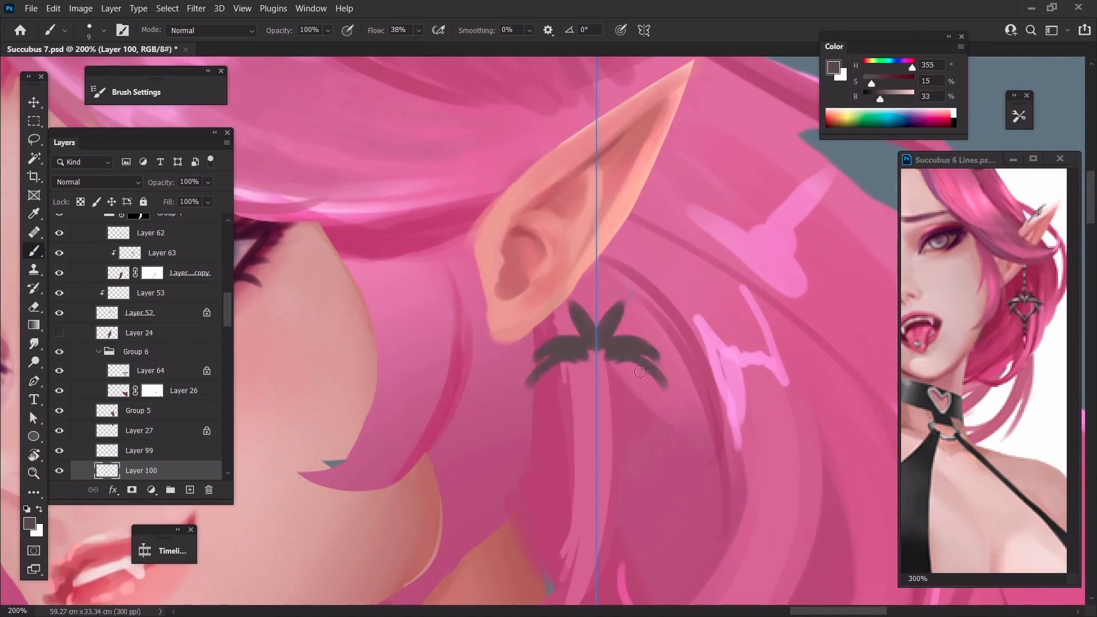
key("ctrl+z")
mouse_move(618, 357)
left_mouse_down()
mouse_move(667, 401)
mouse_move(649, 390)
left_mouse_up()
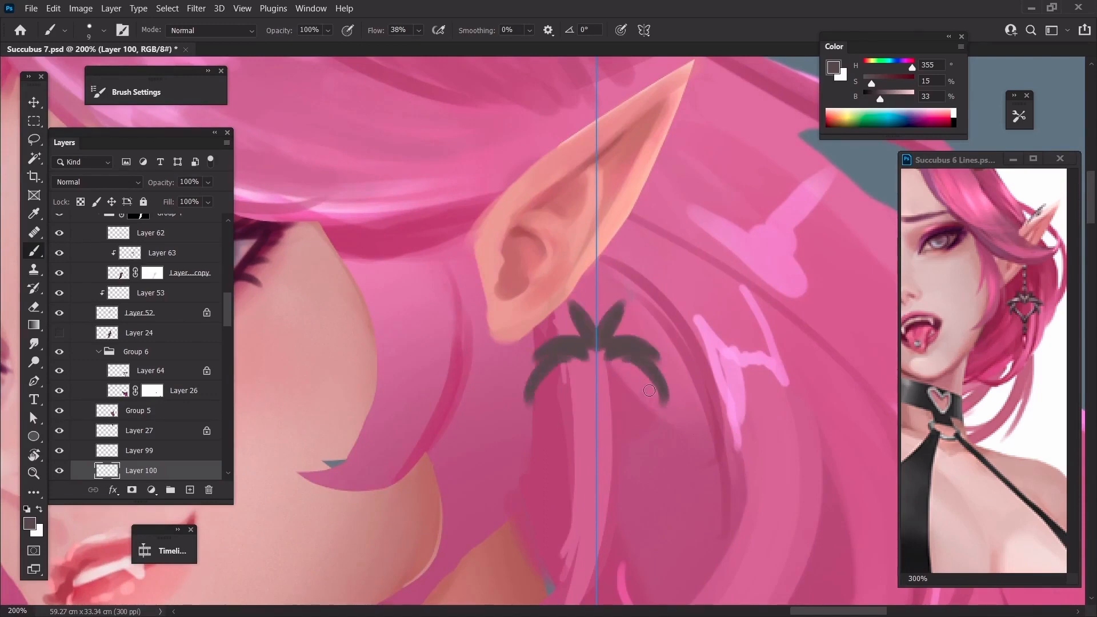
left_click_drag(596, 350, 594, 367)
Paint the earring's mirrored lower sides meeting in a point to close the heart outline, using an 8 px brush
left_click_drag(658, 388, 628, 428)
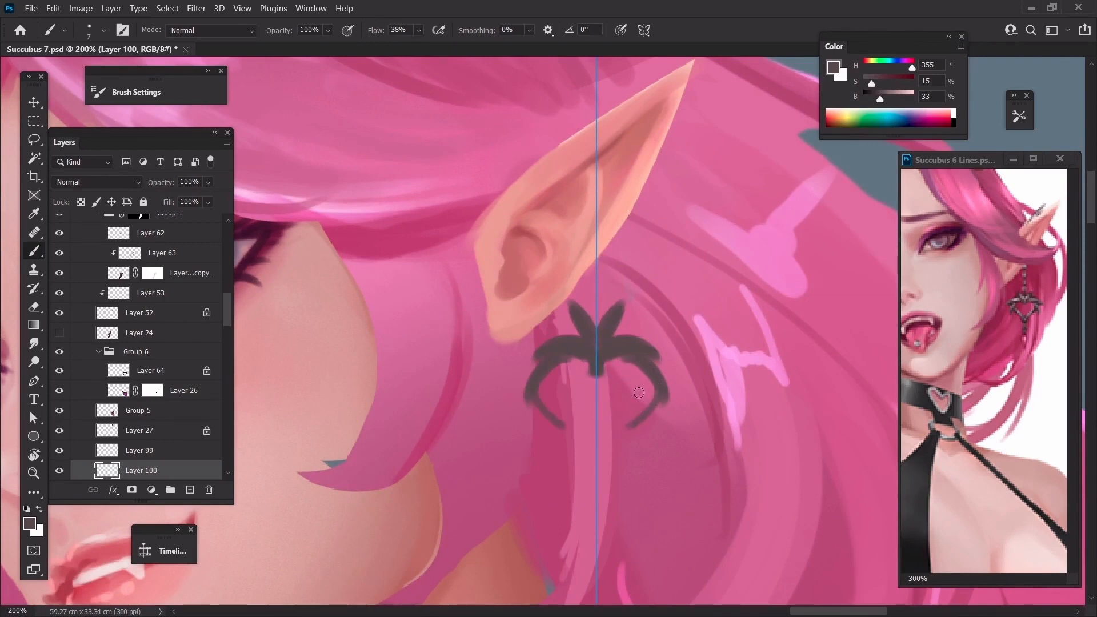
key("ctrl+z")
key("bracketright")
left_click_drag(654, 385, 606, 445)
scroll(589, 425, "down", 2)
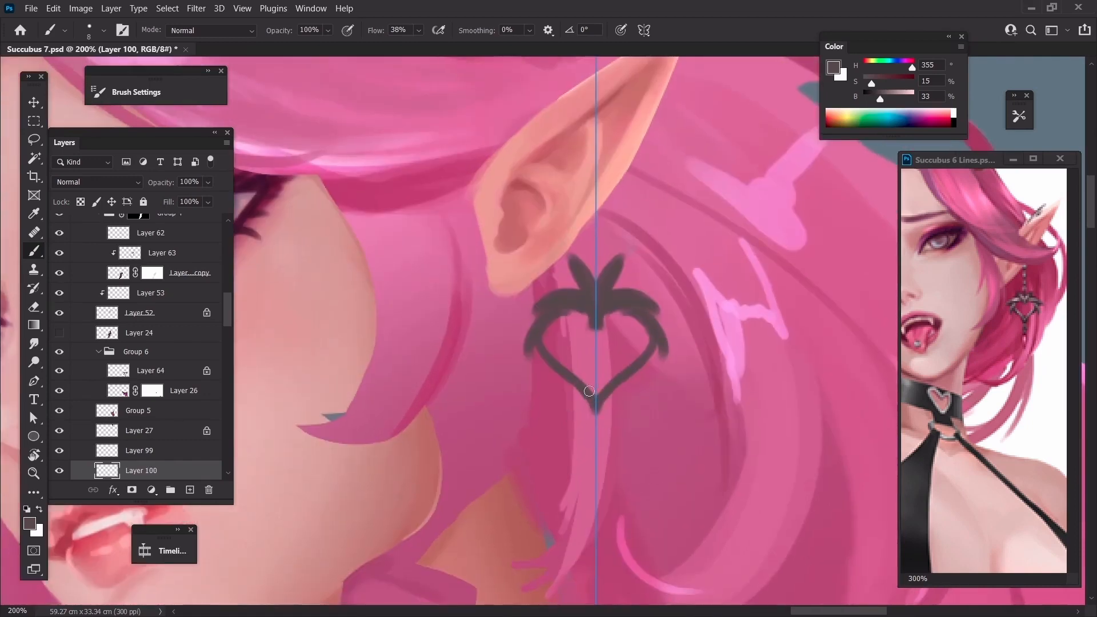
Thicken the heart outline's lower point and broaden the mirrored upright petals above it with dark grey
left_click_drag(563, 369, 591, 396)
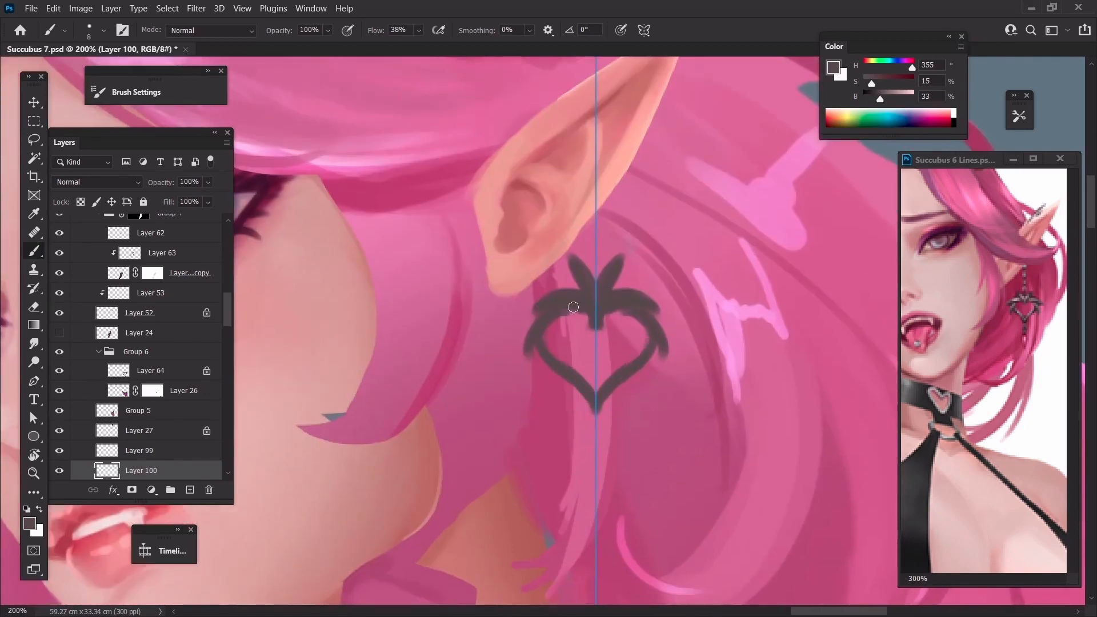
left_click_drag(553, 319, 578, 321)
key("ctrl+z")
key("bracketright")
key("bracketright")
mouse_move(560, 311)
left_mouse_down()
mouse_move(575, 289)
mouse_move(586, 303)
mouse_move(565, 264)
left_mouse_up()
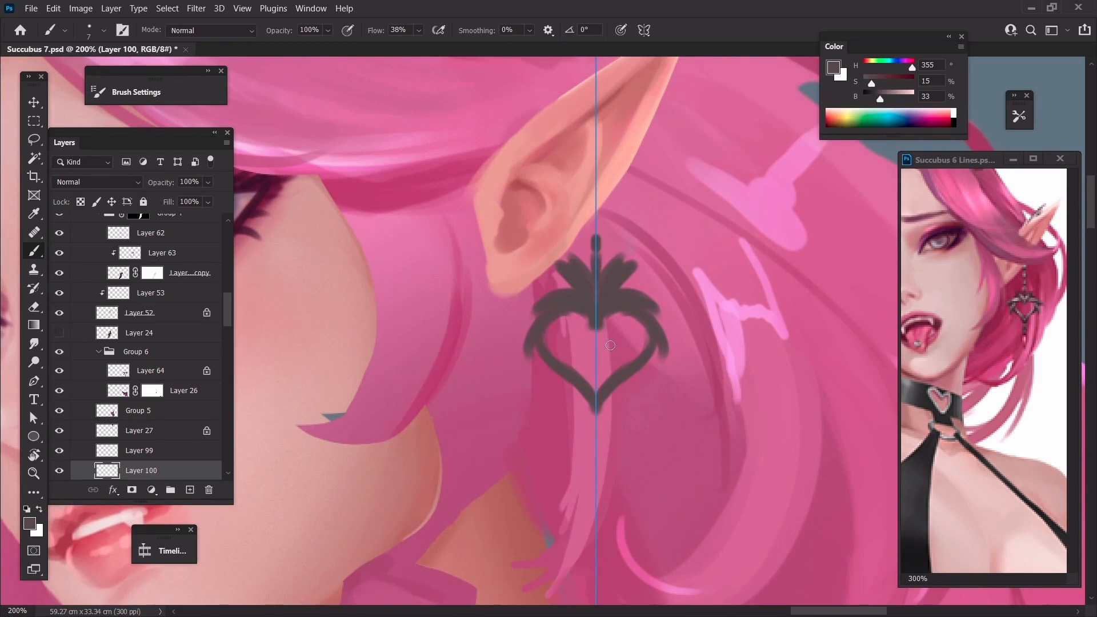
Paint small dark beads on the symmetry axis, stacked above the petals and below the heart's point
left_click(595, 226)
left_click_drag(595, 411, 594, 434)
key("ctrl+z")
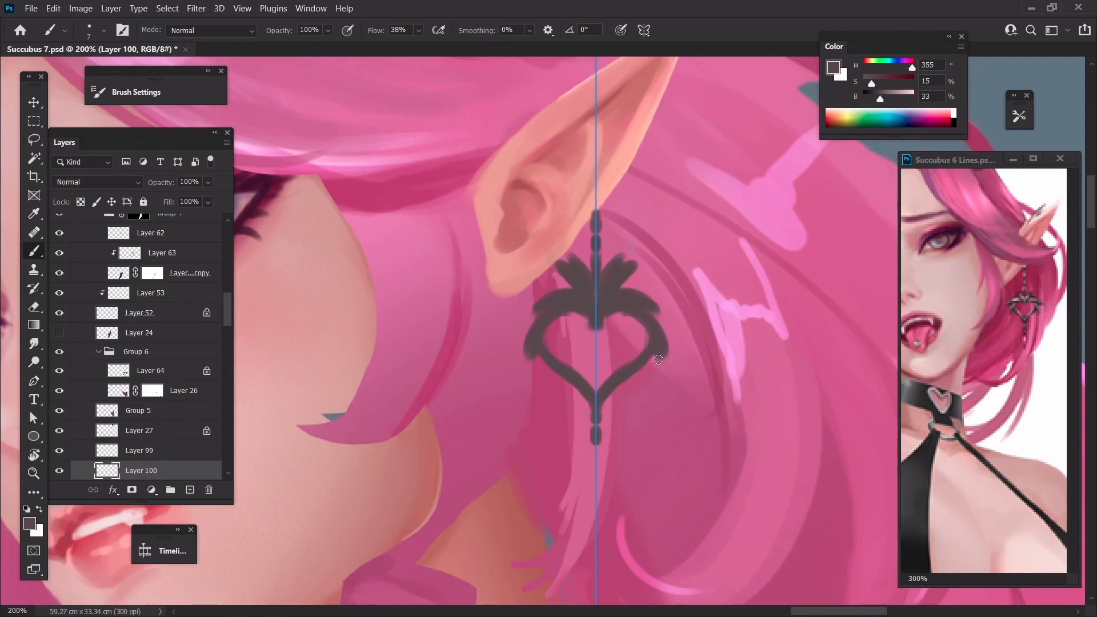
Extend the earring's side arms into outward pointed tips and trim the petal edges with the Eraser
left_click_drag(658, 359, 677, 323)
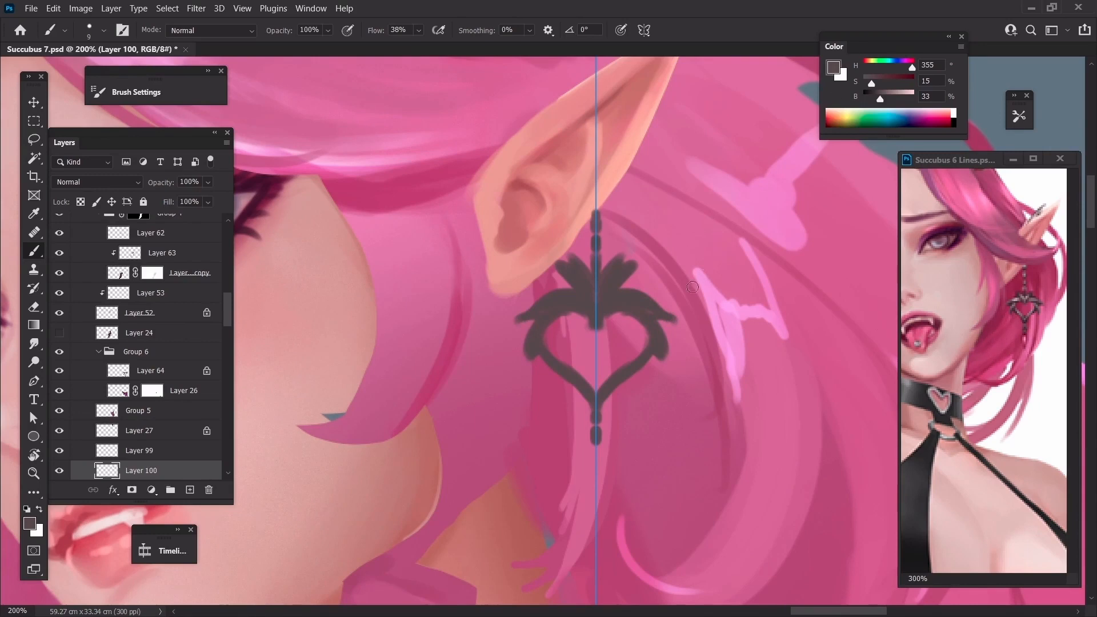
key("e")
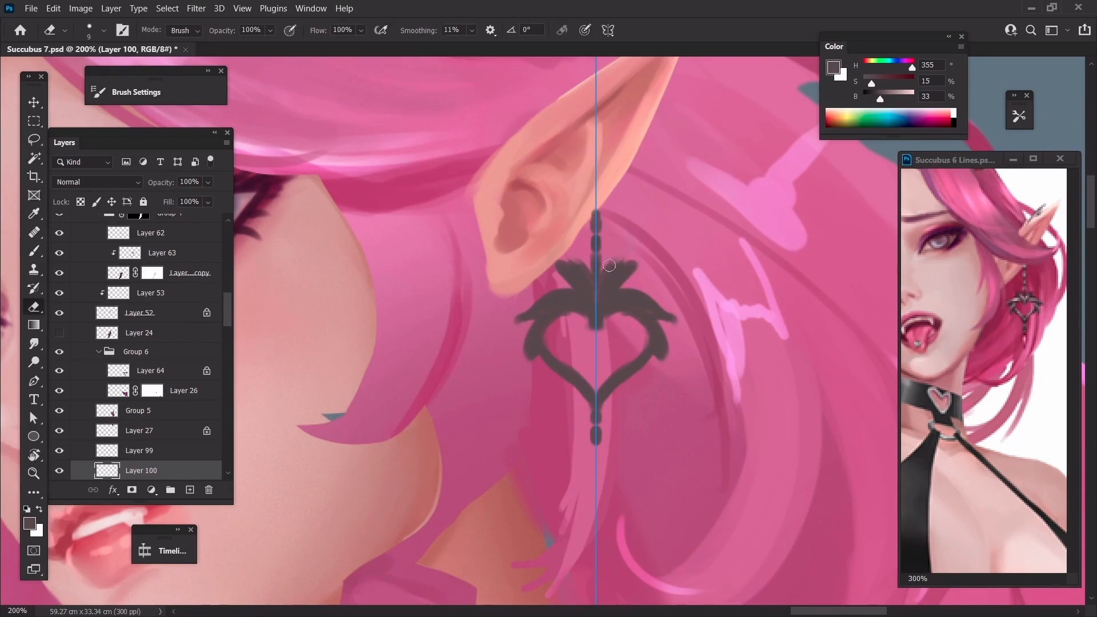
mouse_move(609, 265)
left_mouse_down()
mouse_move(633, 249)
mouse_move(604, 273)
mouse_move(635, 252)
mouse_move(621, 275)
mouse_move(633, 273)
mouse_move(638, 257)
mouse_move(602, 276)
left_mouse_up()
key("bracketleft")
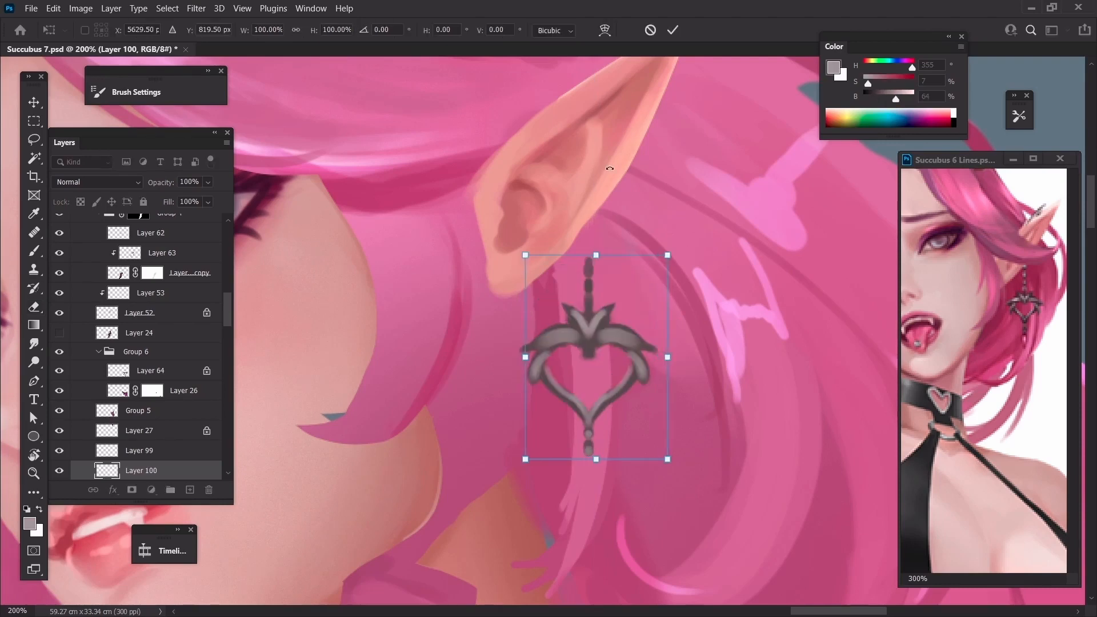
Nudge the earring horizontally until its stem is centered on the symmetry axis
left_click_drag(615, 347, 624, 347)
key("Return")
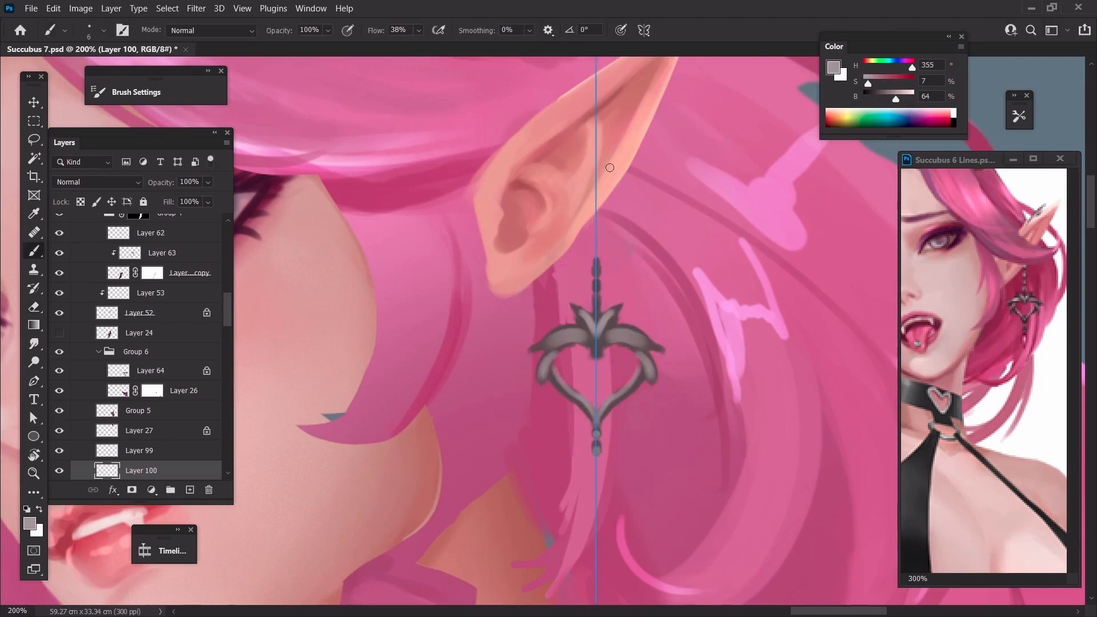
key("ctrl+t")
key("Left")
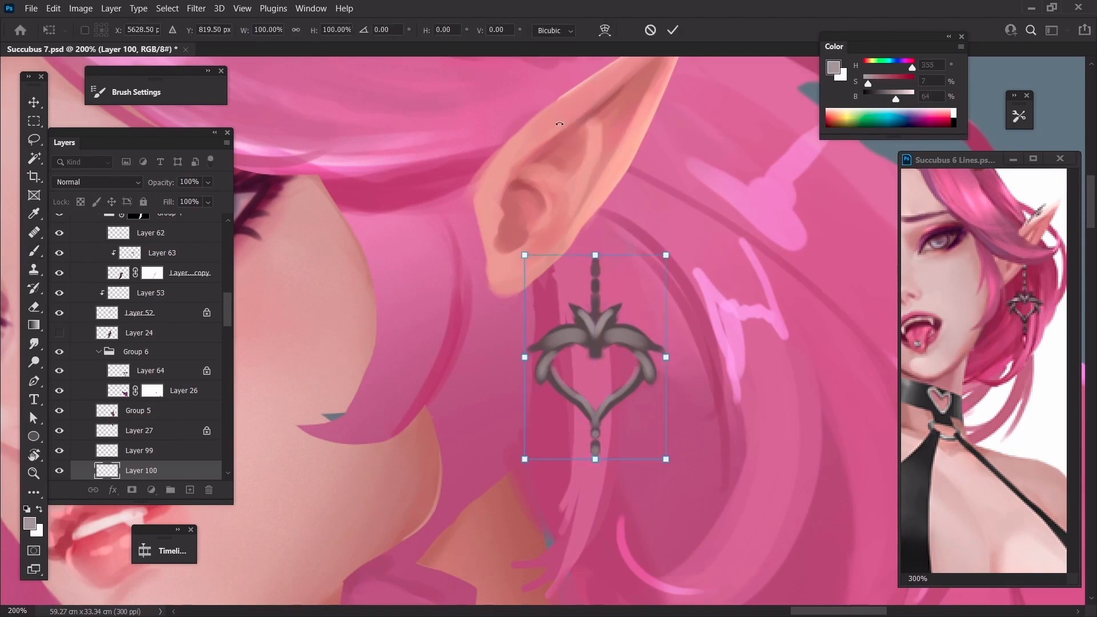
key("Return")
key("ctrl+plus")
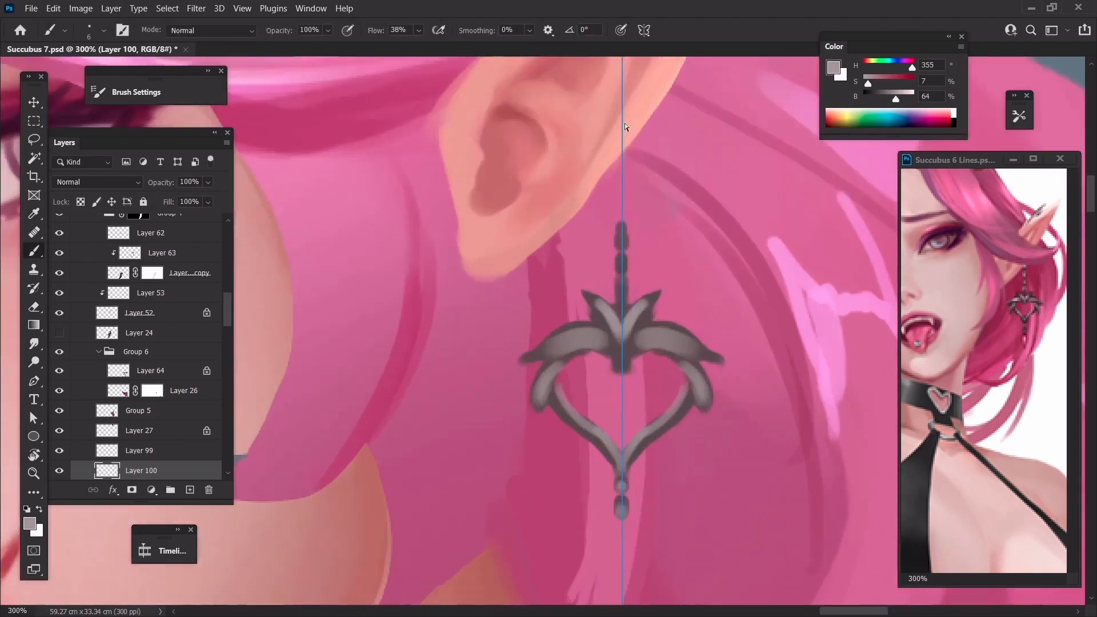
key("ctrl+plus")
key("ctrl+t")
key("Right")
key("Return")
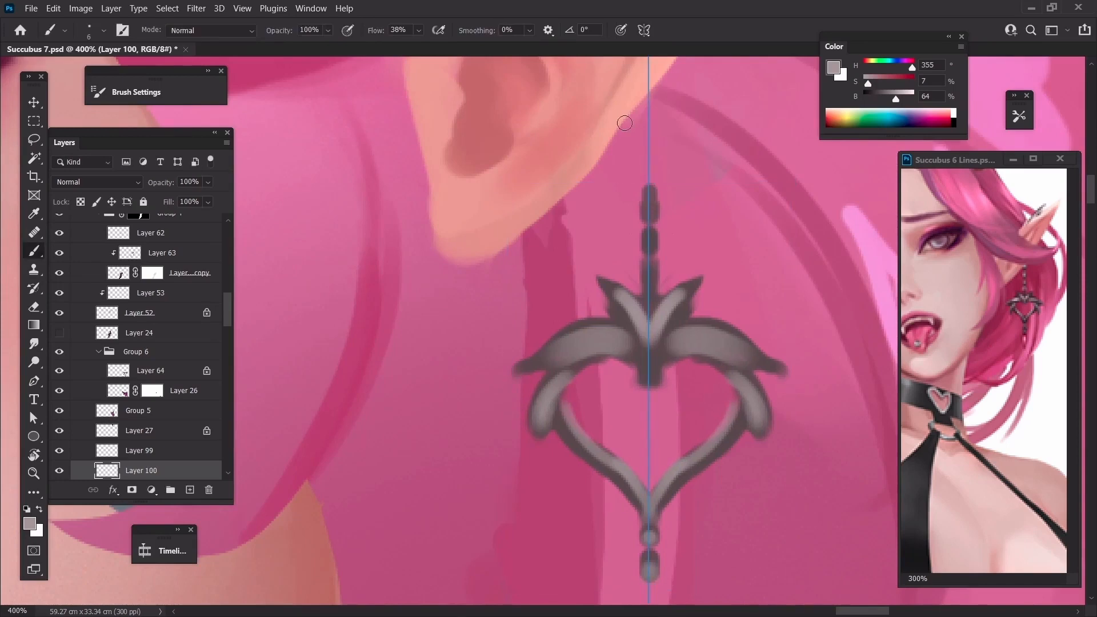
key("ctrl+t")
key("Left")
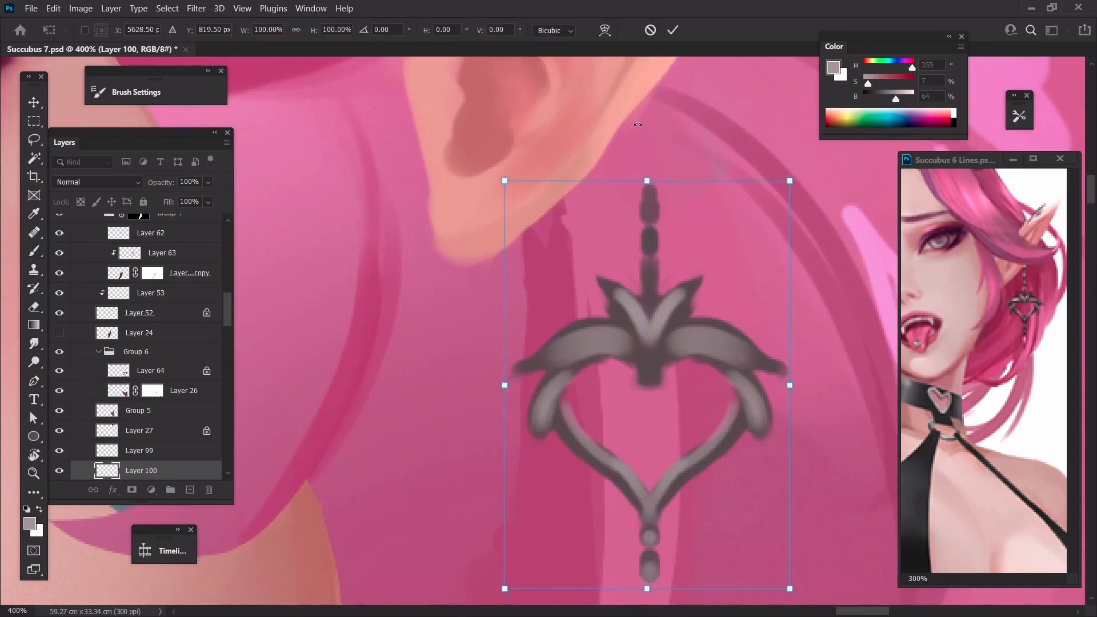
key("Return")
Finish the mirrored metal rendering with pale grey highlights on the heart and petals, plus a red teardrop at the bottom tip
left_click_drag(626, 479, 609, 439)
scroll(621, 349, "down", 2)
left_click(580, 289, "alt")
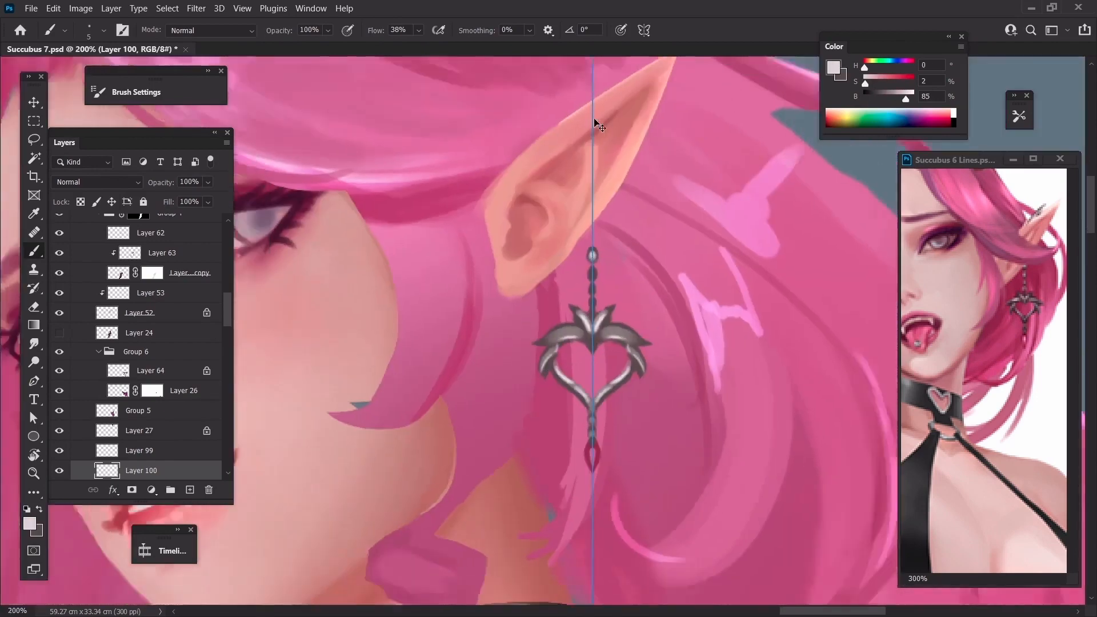
scroll(594, 118, "down", 4)
scroll(594, 119, "up", 4)
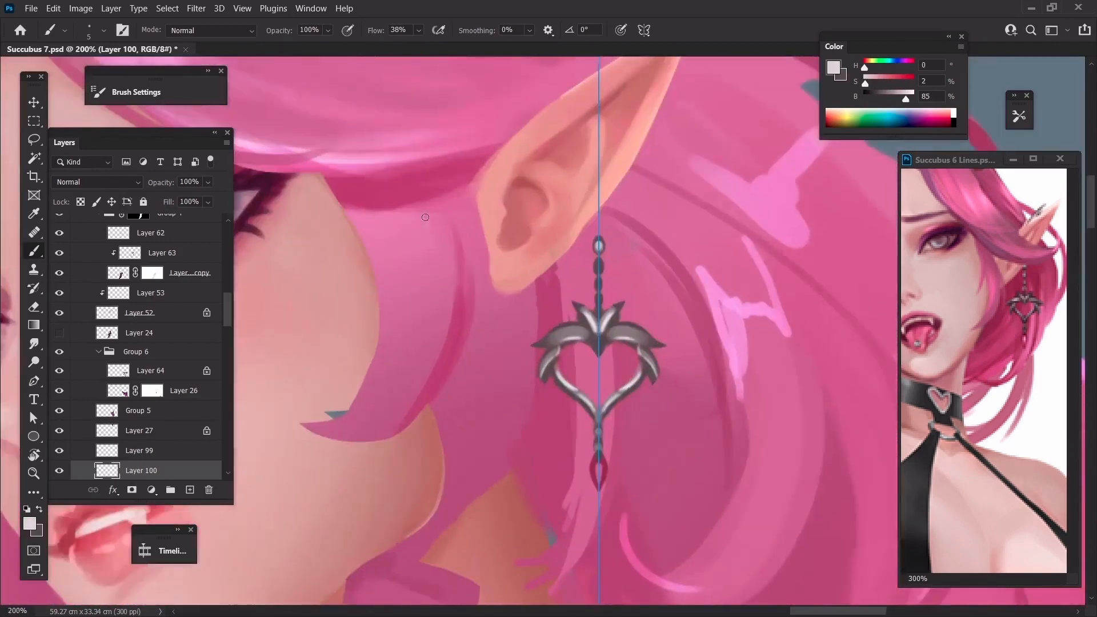
Turn off paint symmetry and lock the transparent pixels of Layer 100
left_click(647, 34)
left_click(657, 42)
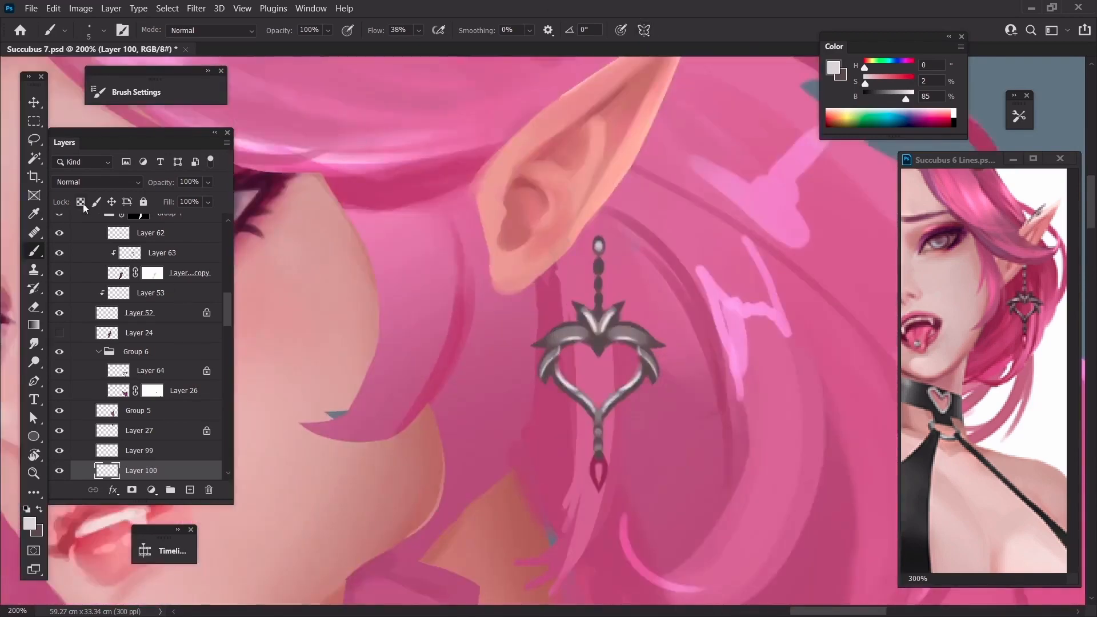
scroll(644, 417, "up", 1)
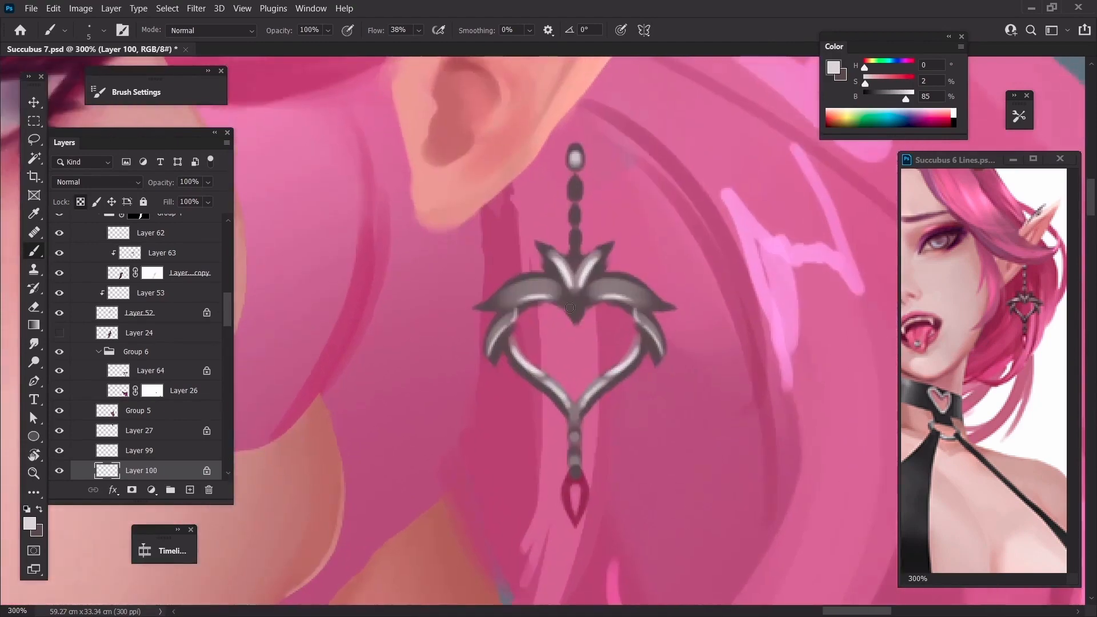
Deepen the shadows on both curved upper arms of the earring with its sampled dark grey
left_click(590, 304, "alt")
left_click_drag(594, 301, 653, 297)
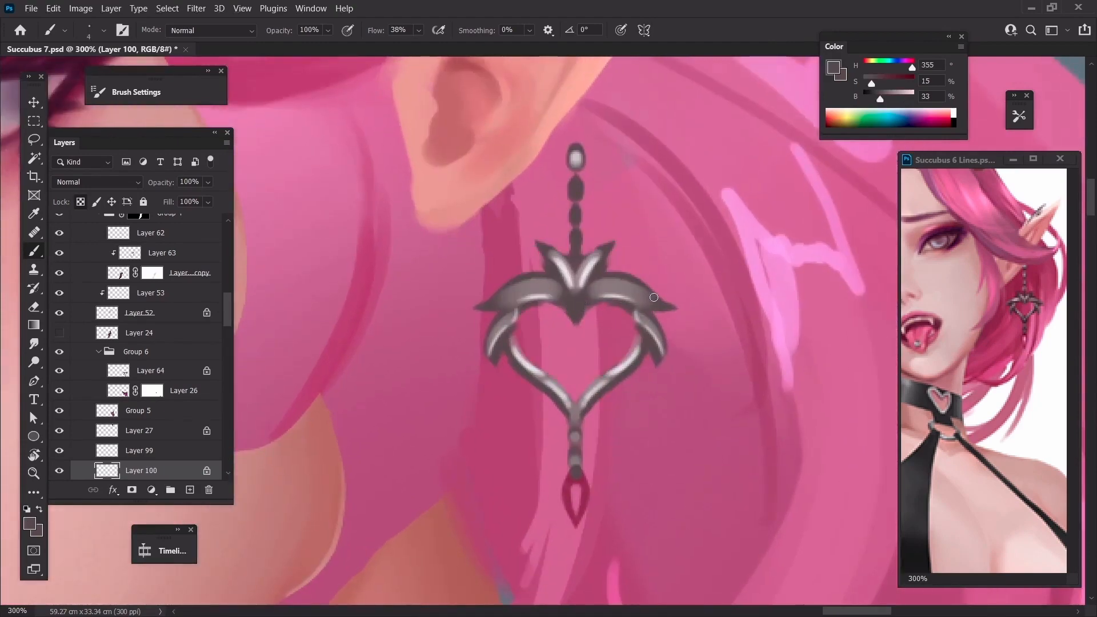
left_click_drag(546, 299, 524, 307)
Duplicate Layer 100 and merge the copy down into the original to make the earring more opaque
key("ctrl+j")
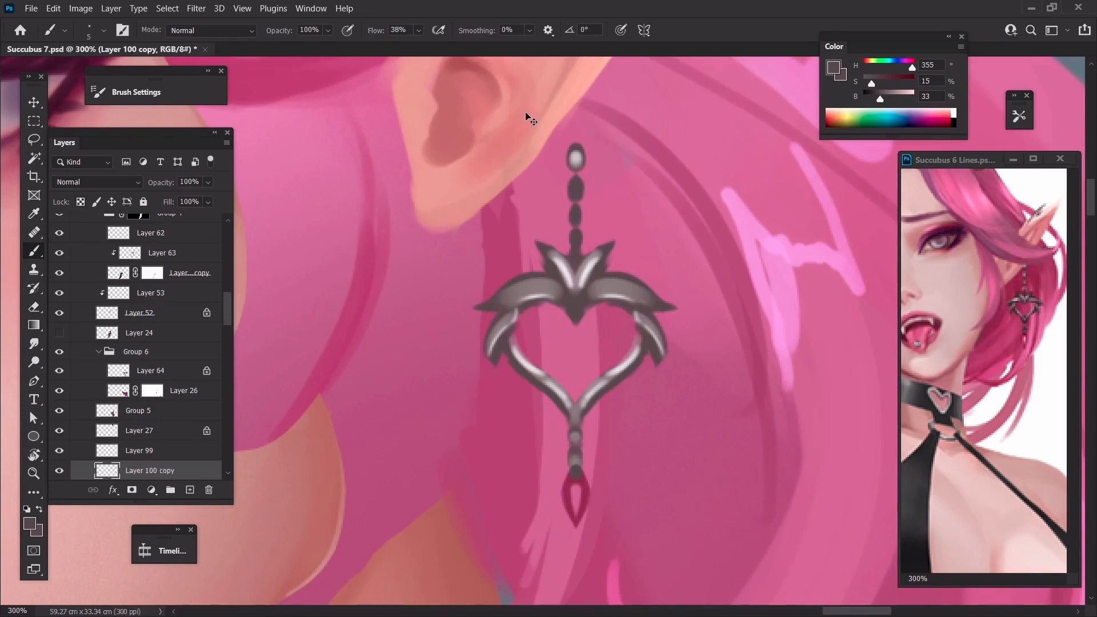
right_click(165, 460)
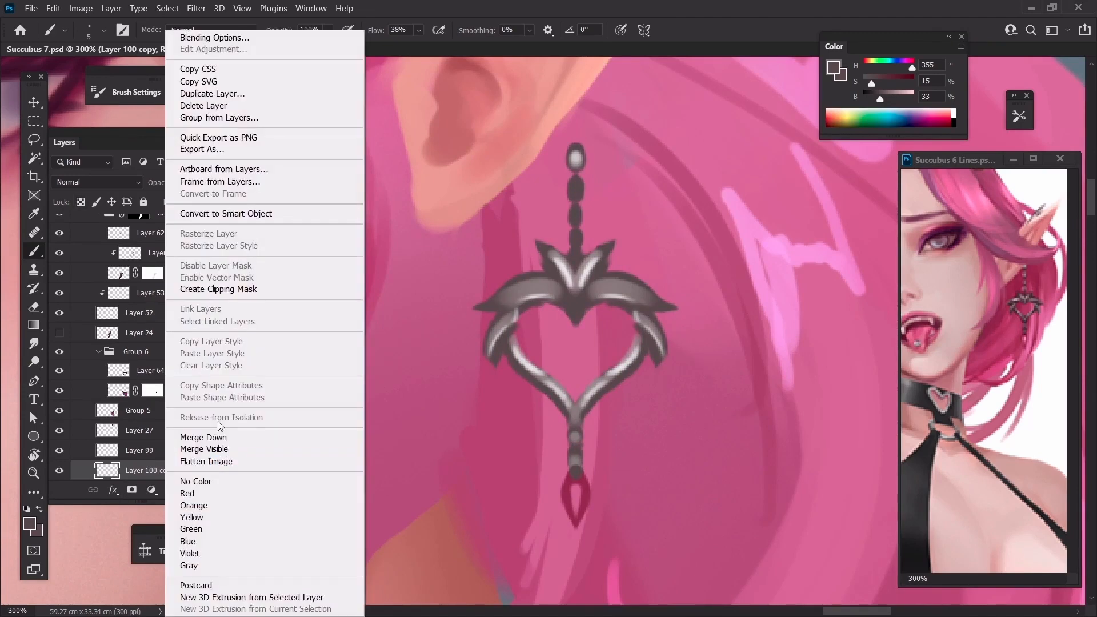
left_click(203, 436)
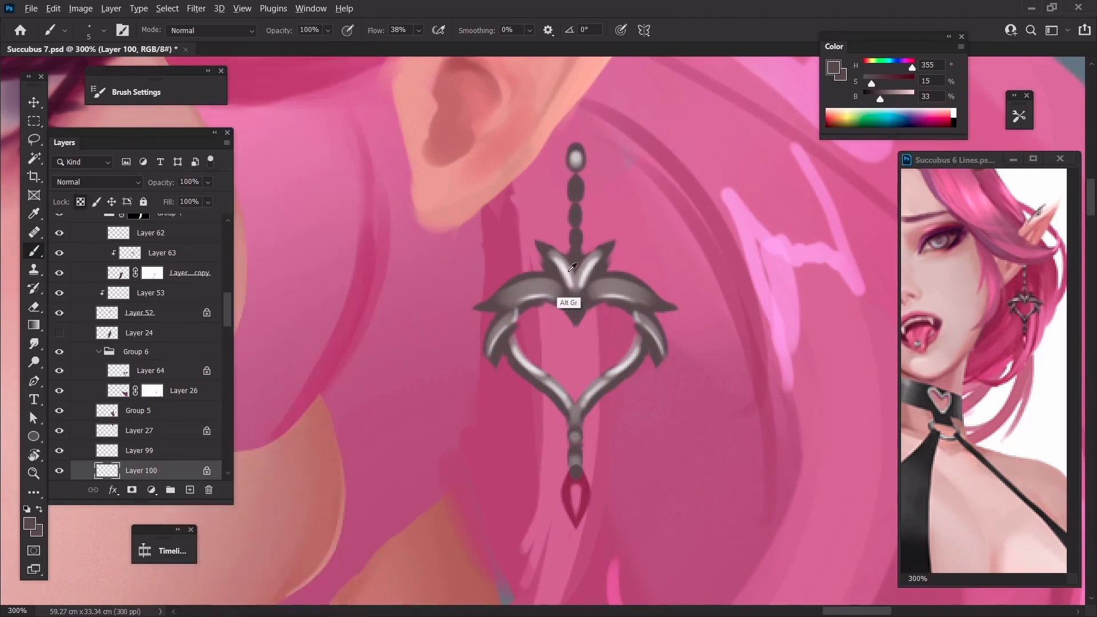
Refine the petals and the heart's lower joint with sampled near-white highlights and dark grey shadows, using a 4–5 px brush
left_click(574, 273, "alt")
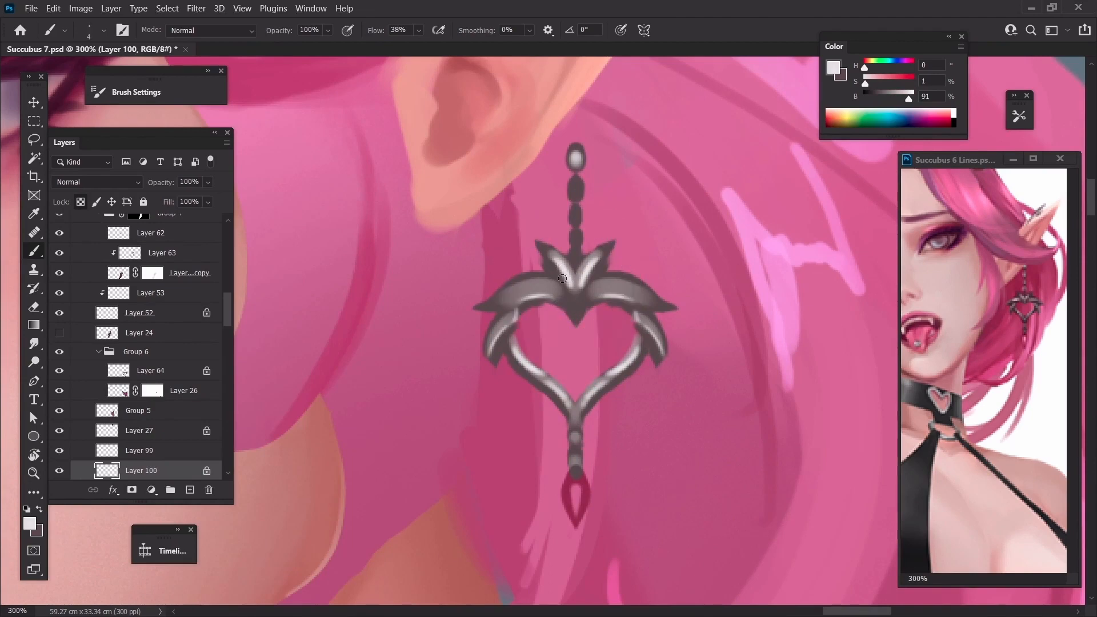
left_click_drag(565, 264, 569, 269)
left_click(560, 296, "alt")
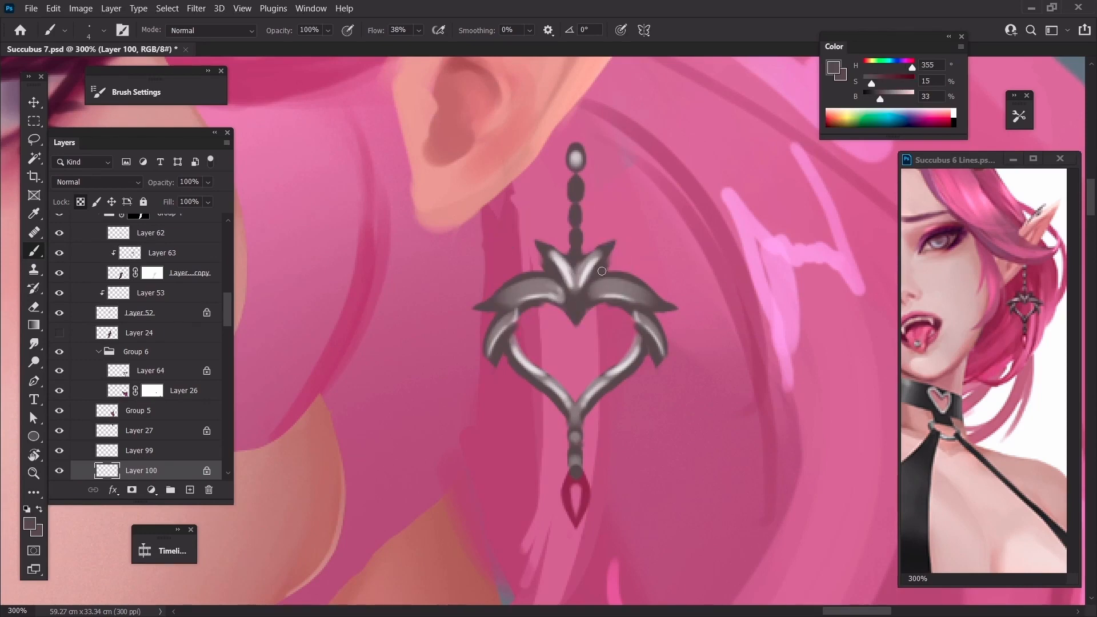
key("bracketleft")
left_click(521, 360, "alt")
key("bracketright")
left_click(561, 402, "alt")
left_click_drag(578, 424, 584, 413)
key("ctrl+minus")
key("ctrl+minus")
key("ctrl+minus")
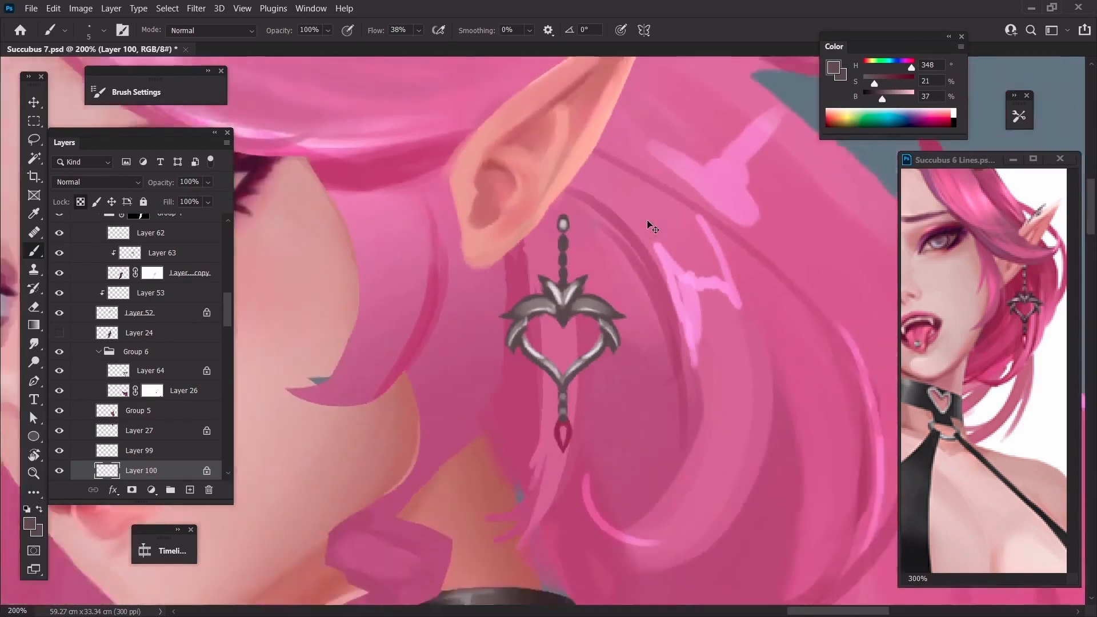
Darken the metal of the earring's arms, heart sides and chain with the Burn Tool on Highlights at 18% exposure
key("ctrl+plus")
key("ctrl+plus")
left_click(34, 363)
right_click(34, 363)
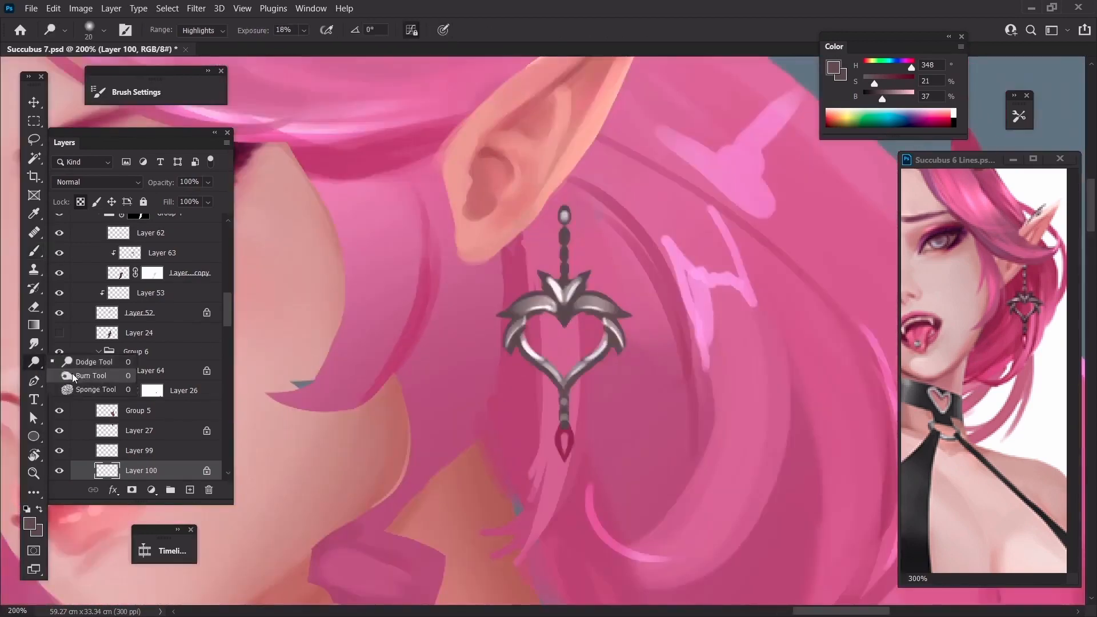
left_click(85, 377)
key("bracketright")
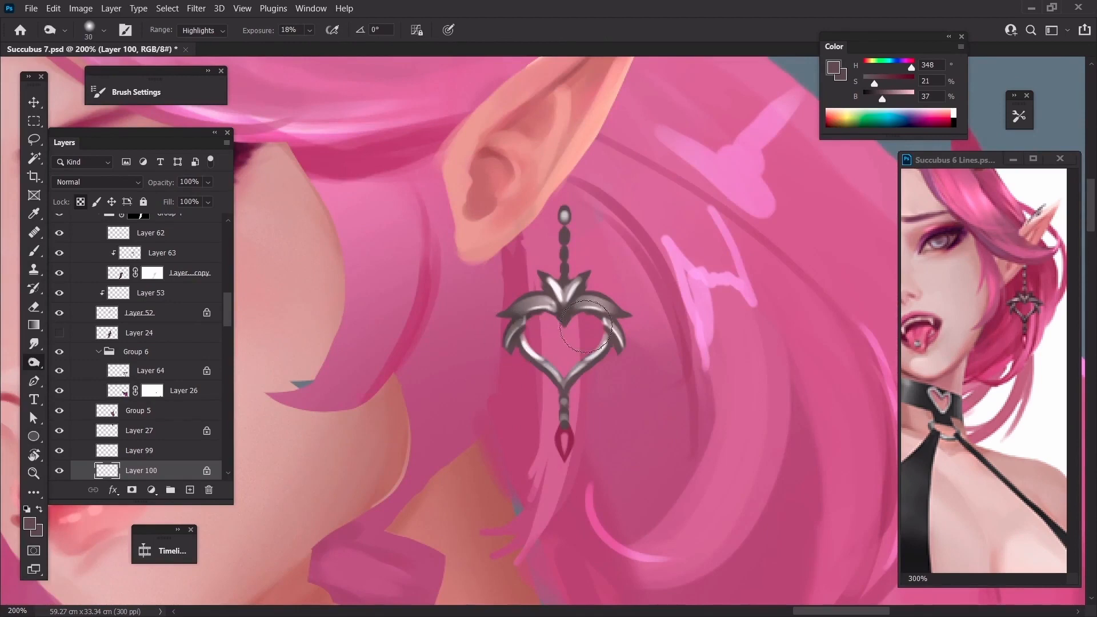
mouse_move(563, 323)
left_mouse_down()
mouse_move(501, 320)
mouse_move(625, 324)
mouse_move(622, 361)
mouse_move(614, 340)
left_mouse_up()
key("bracketleft")
mouse_move(530, 329)
left_mouse_down()
mouse_move(518, 359)
mouse_move(573, 390)
mouse_move(538, 374)
mouse_move(563, 389)
mouse_move(556, 401)
mouse_move(590, 388)
mouse_move(568, 400)
left_mouse_up()
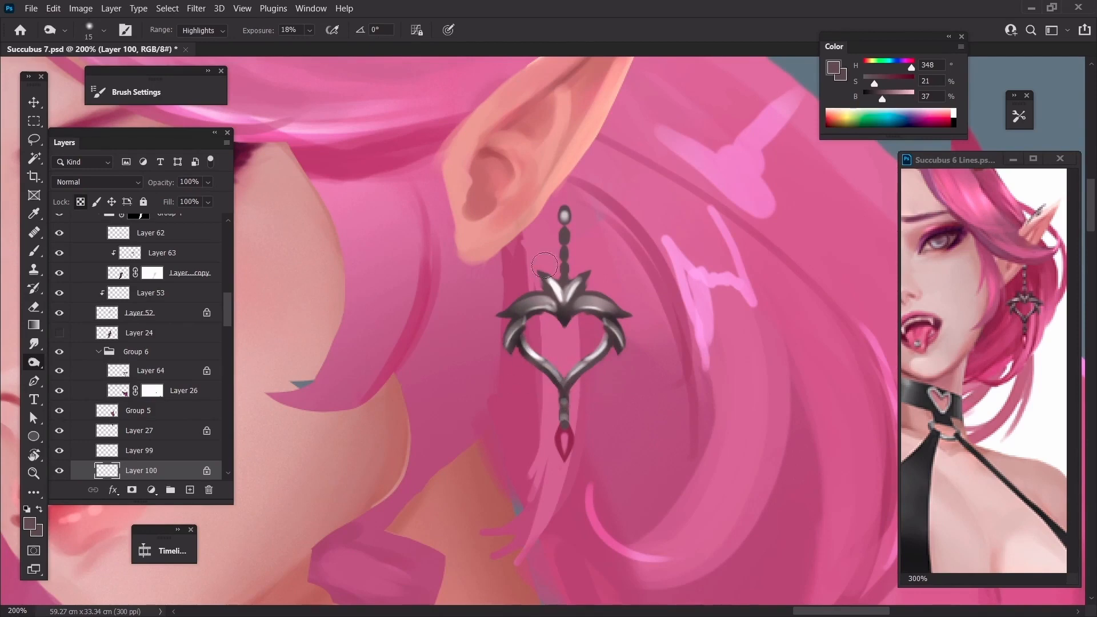
mouse_move(543, 269)
left_mouse_down()
mouse_move(575, 291)
mouse_move(553, 265)
mouse_move(563, 211)
left_mouse_up()
Free-transform the earring, stretching its lower end slightly downward and toward the face
key("ctrl+minus")
key("ctrl+minus")
key("ctrl+minus")
key("ctrl+minus")
key("ctrl+minus")
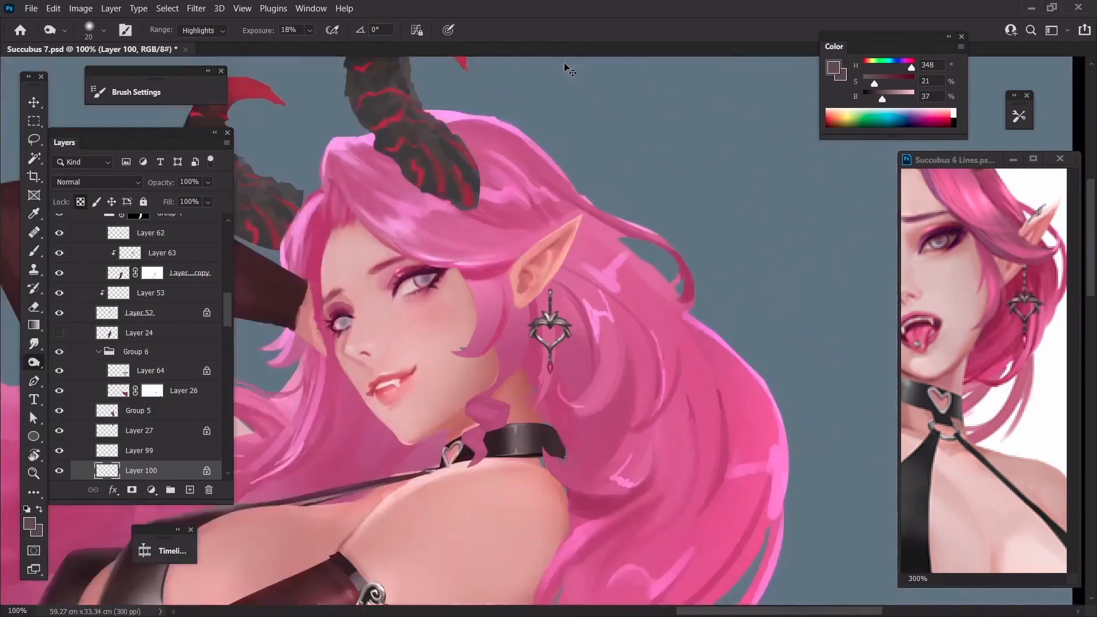
key("ctrl+plus")
key("ctrl+plus")
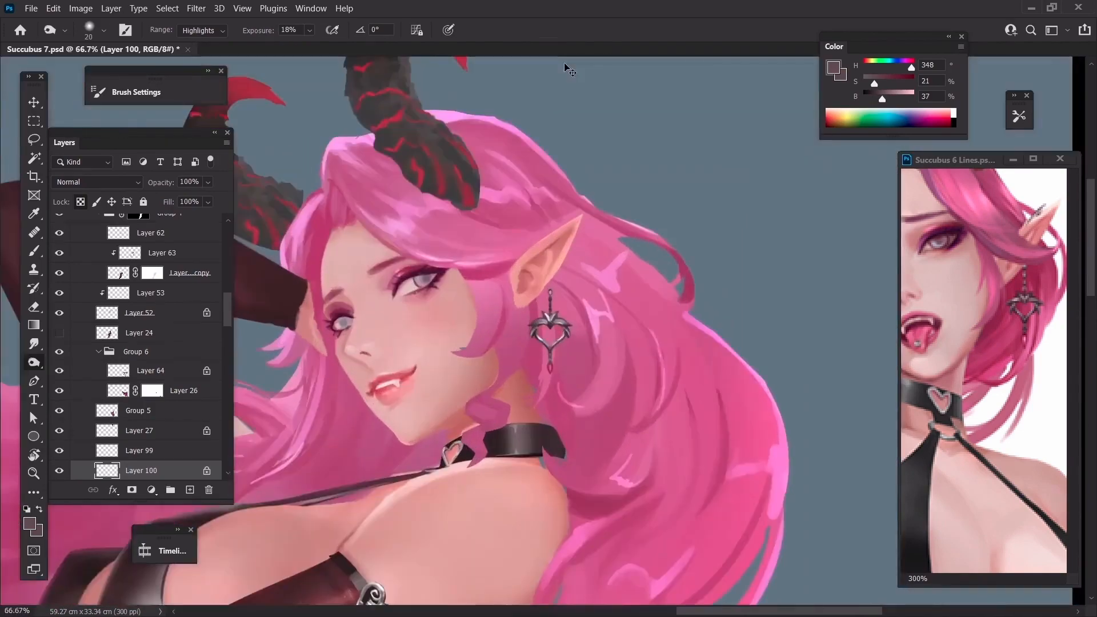
key("ctrl+t")
left_click_drag(549, 378, 546, 389)
key("Return")
key("o")
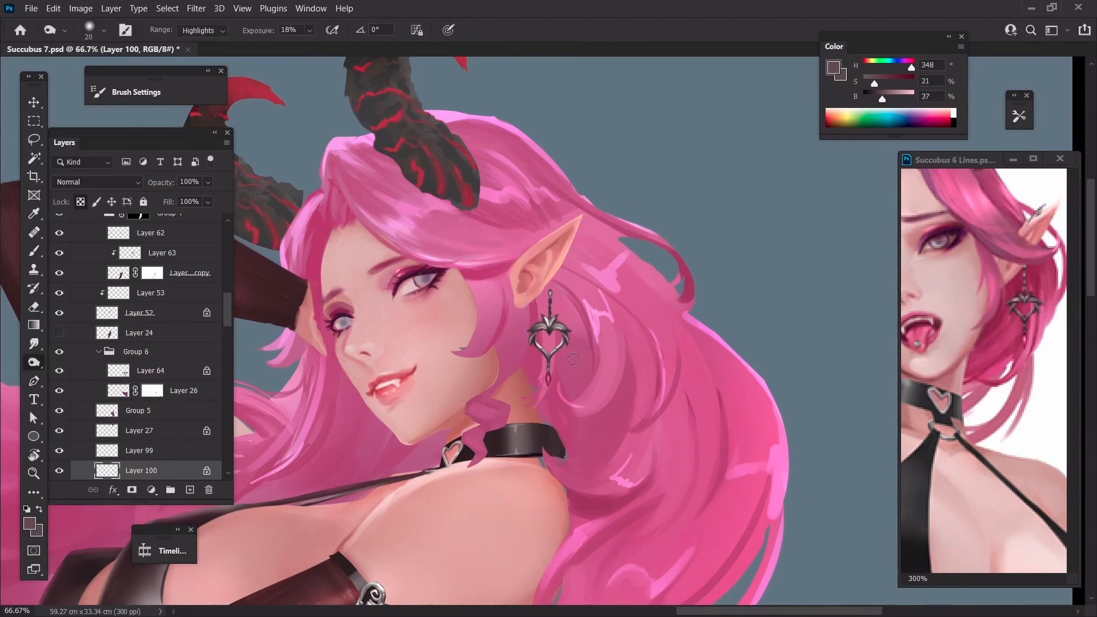
Tilt the earring with Free Transform and move it so its chain hangs from the earlobe
key("ctrl+t")
left_click_drag(531, 305, 492, 257)
left_click_drag(530, 330, 540, 342)
key("Return")
Examine the earring's placement against the whole figure and then around the head
key("ctrl+minus")
key("ctrl+minus")
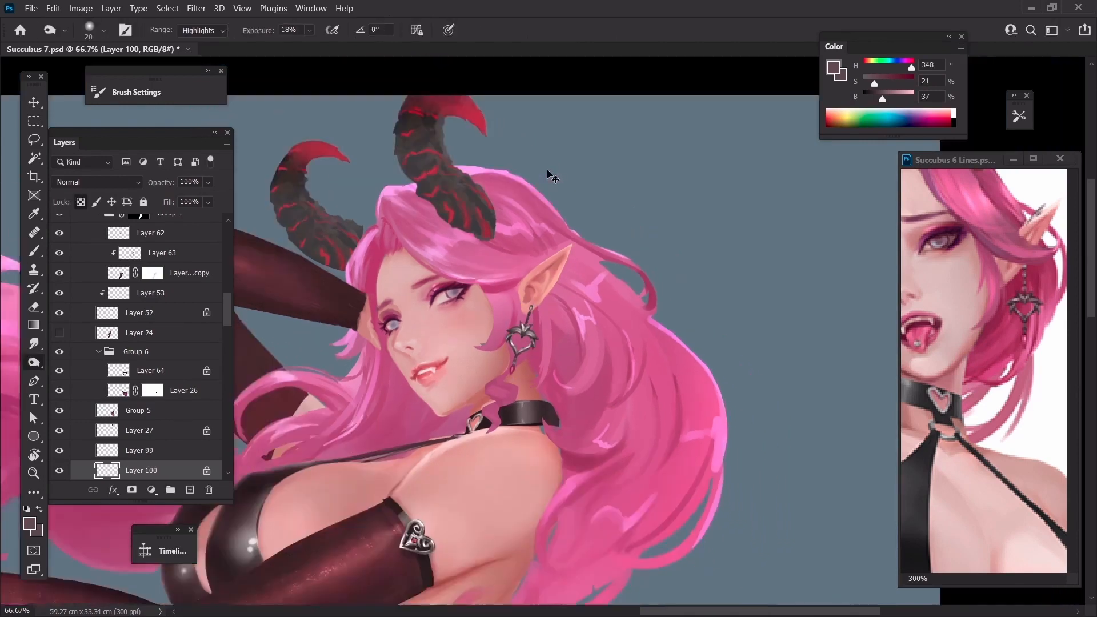
key("ctrl+minus")
key("ctrl+minus")
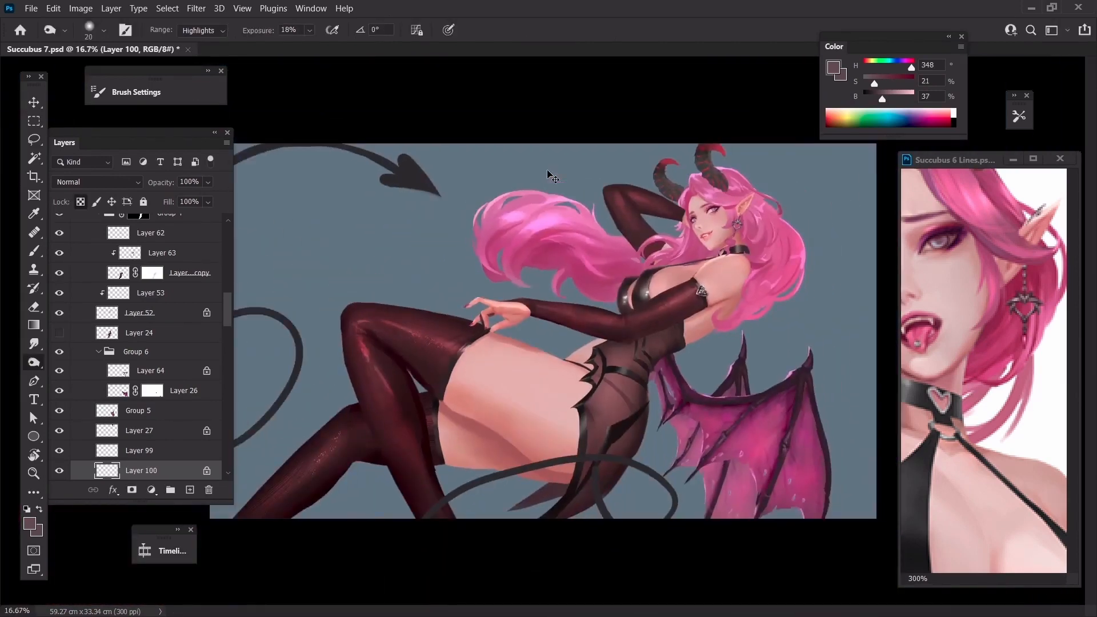
key("ctrl+plus")
key("ctrl+plus")
left_click_drag(745, 252, 596, 353)
key("ctrl+plus")
key("ctrl+plus")
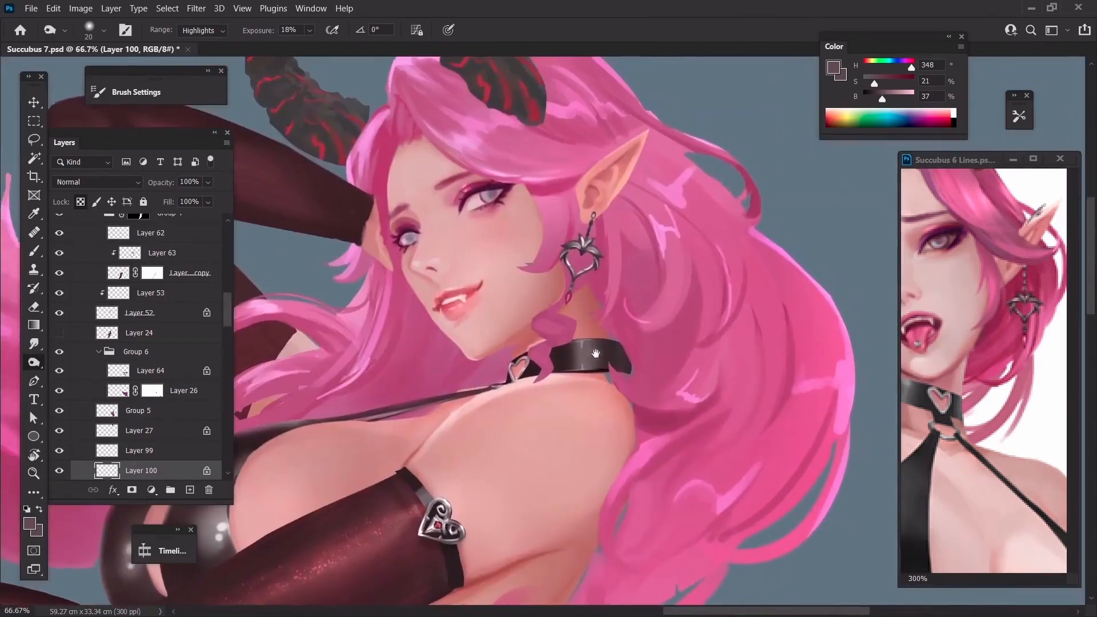
key("ctrl+plus")
mouse_move(583, 292)
left_mouse_down()
mouse_move(583, 337)
mouse_move(559, 373)
mouse_move(589, 331)
left_mouse_up()
key("l")
left_click(53, 8)
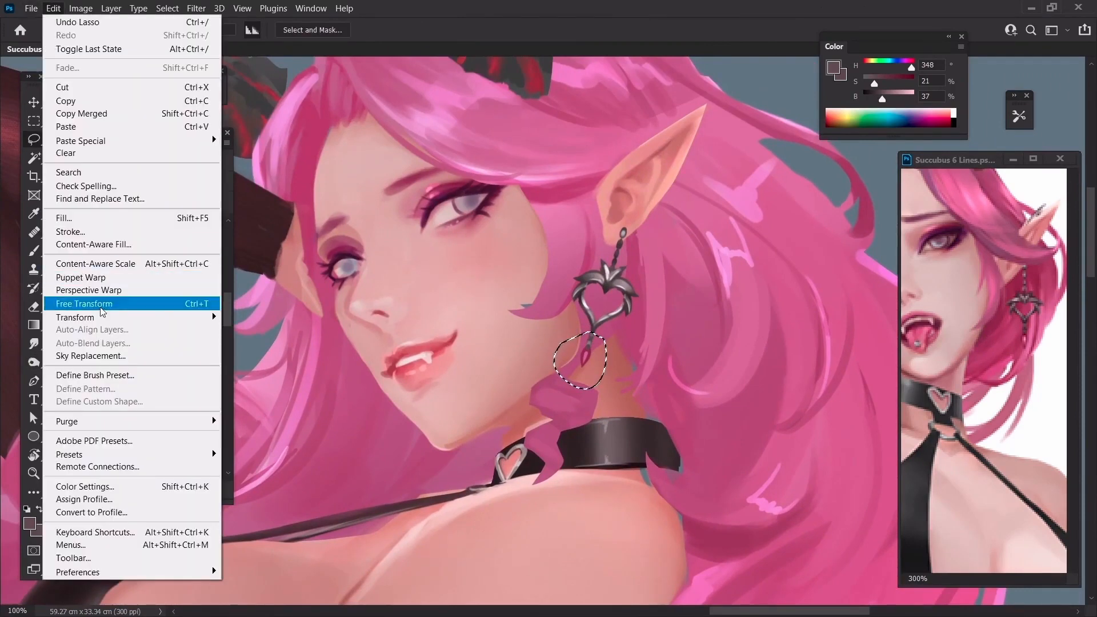
left_click(206, 97)
key("ctrl+plus")
key("ctrl+plus")
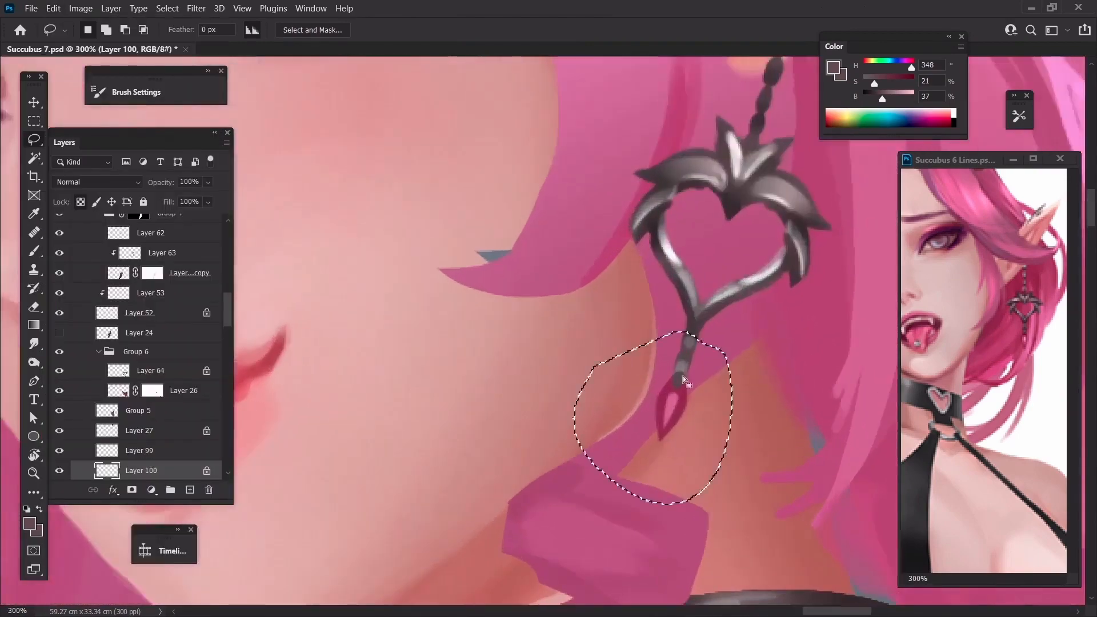
key("ctrl+d")
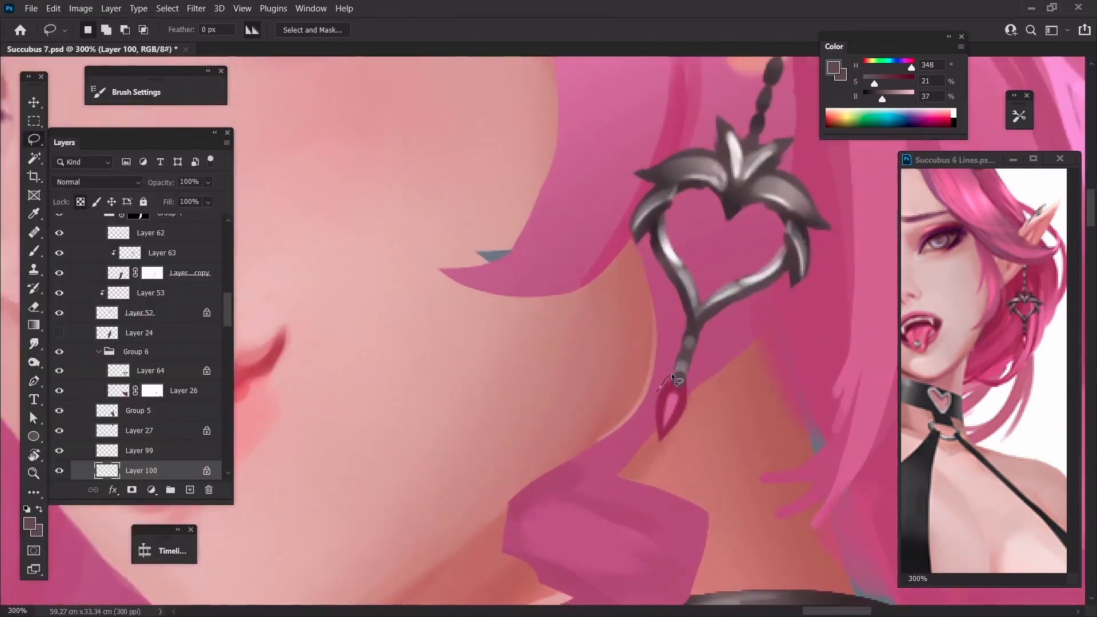
Select the red teardrop with the Lasso, rotate it about 25° clockwise with Free Transform under the earring's chain, and clear the selection
mouse_move(657, 390)
left_mouse_down()
mouse_move(685, 375)
mouse_move(657, 391)
left_mouse_up()
key("ctrl+t")
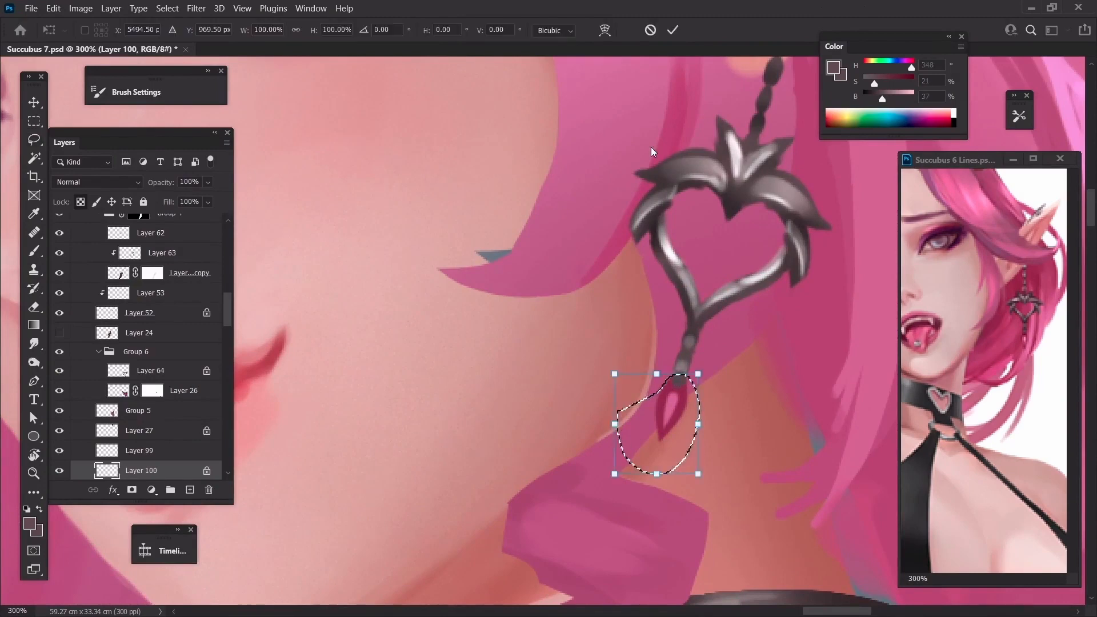
left_click_drag(568, 363, 627, 363)
key("Return")
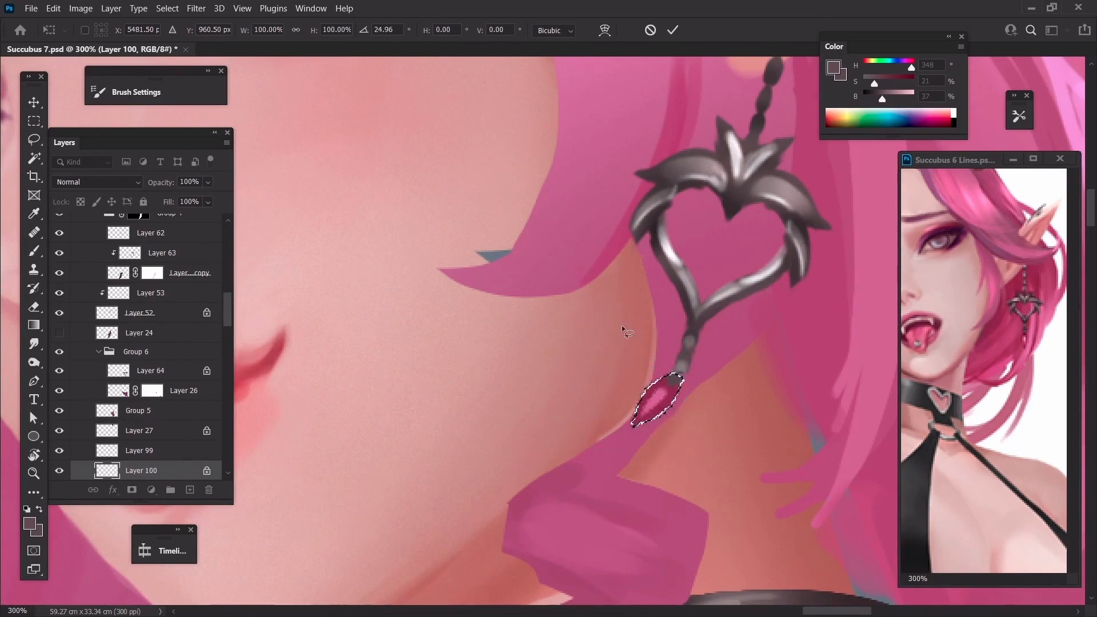
key("ctrl+d")
Lasso the teardrop with the lower chain links, then rotate them about 8.7° and shift them up toward the heart's tip
key("l")
left_click_drag(676, 455, 607, 361)
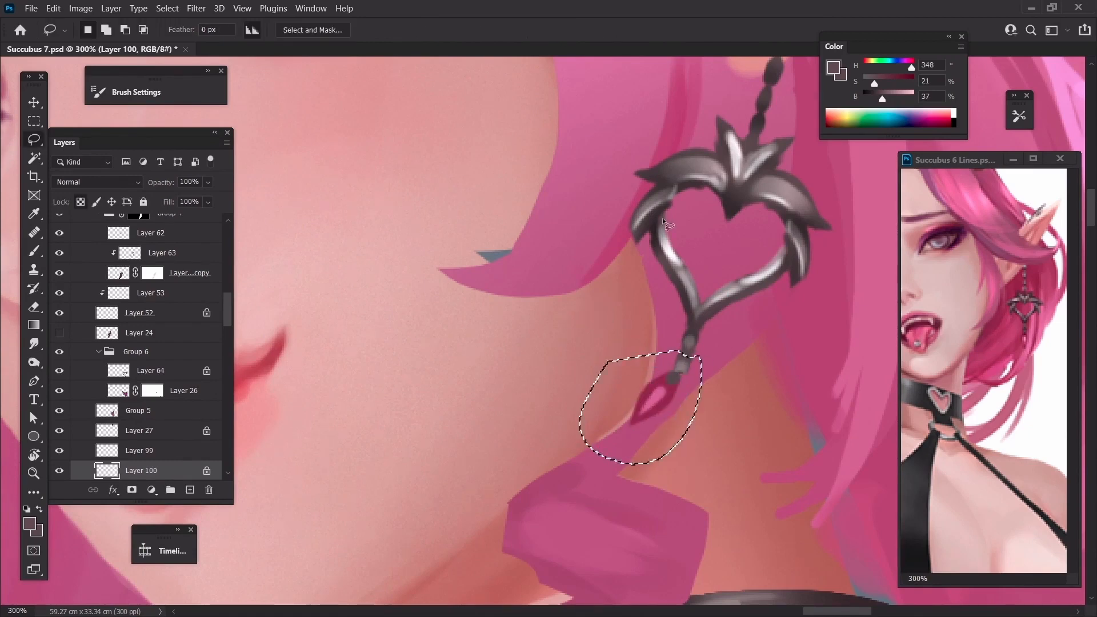
key("ctrl+t")
left_click_drag(518, 355, 499, 351)
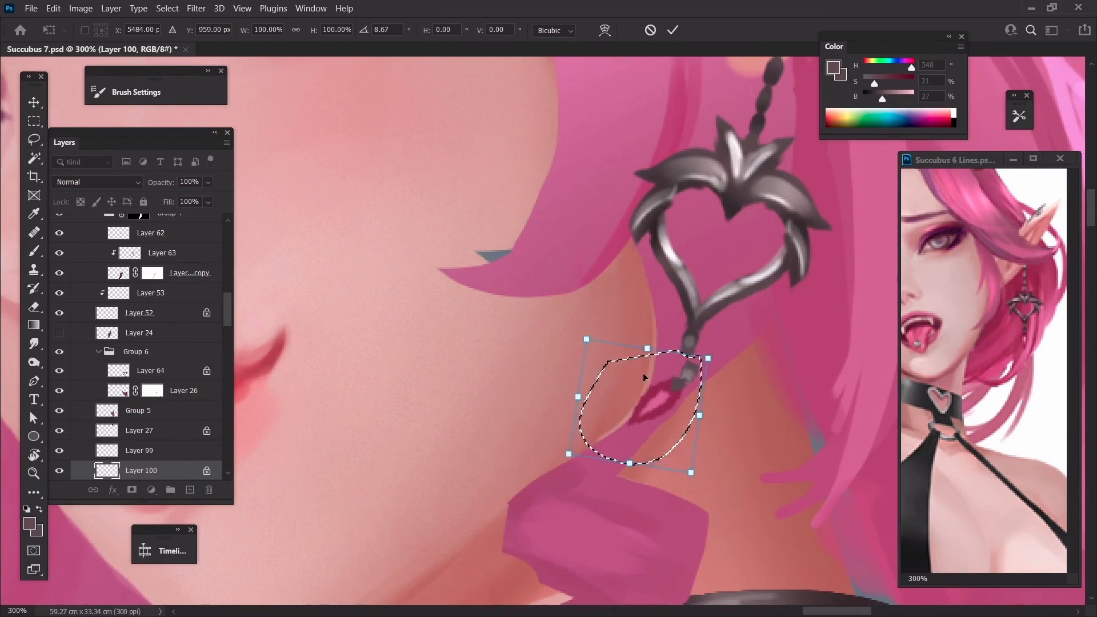
left_click_drag(627, 394, 623, 378)
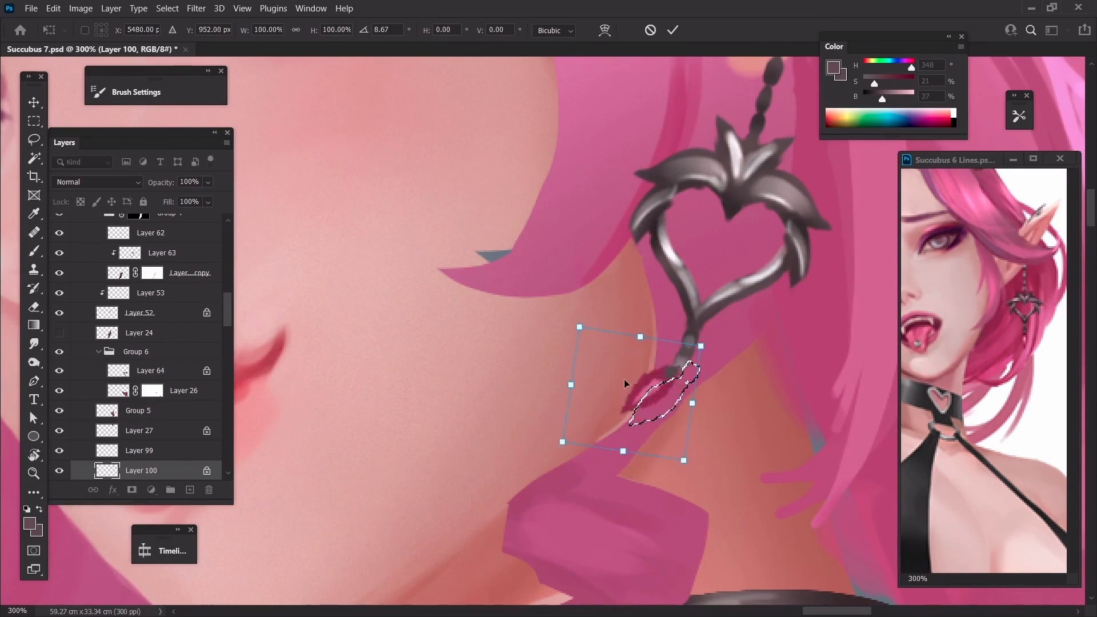
key("Return")
key("ctrl+d")
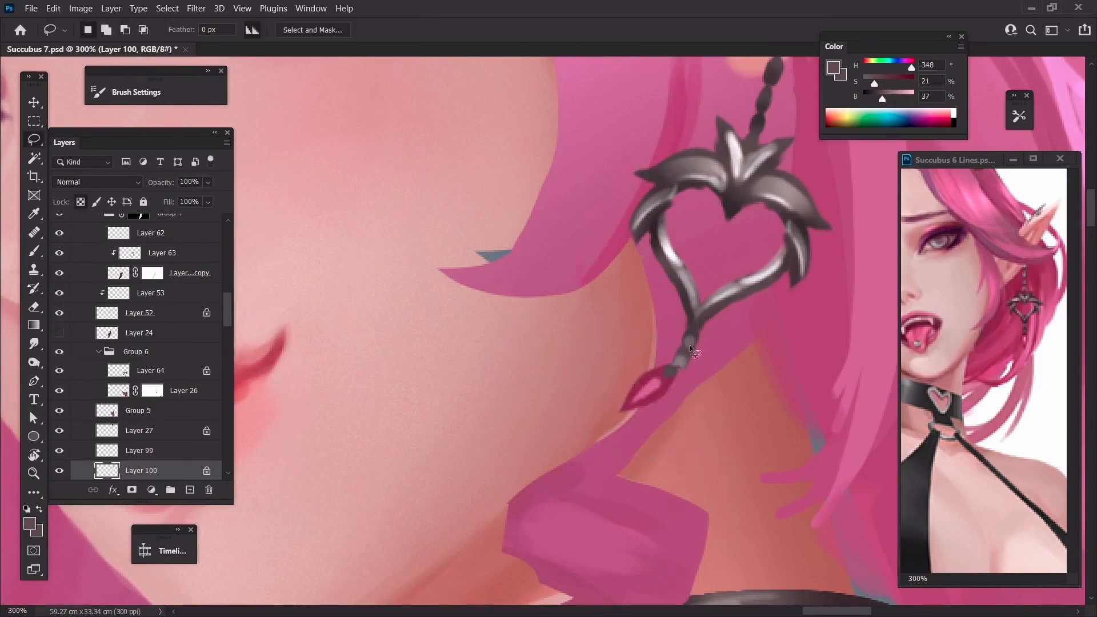
Unlock the transparent pixels of Layer 100 and sample the chain's grey with the Brush for reworking the lower links
key("e")
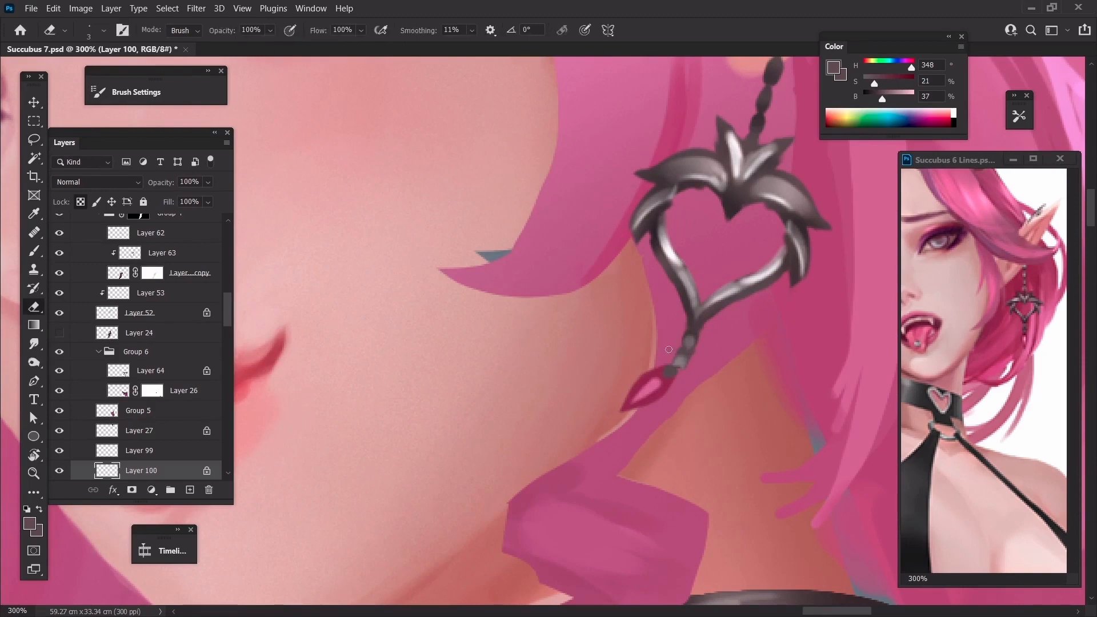
left_click(86, 203)
key("b")
left_click(687, 358, "alt")
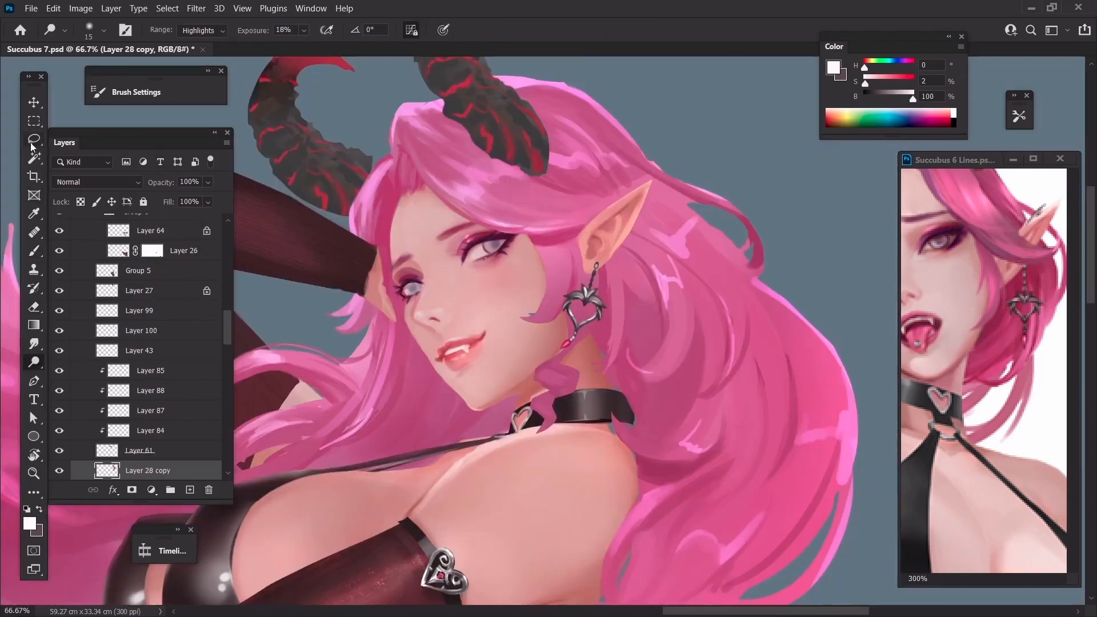
Lasso the loose hair lock below the earring on Layer 28 copy, then rotate it and move it up toward the teardrop
left_click(33, 139)
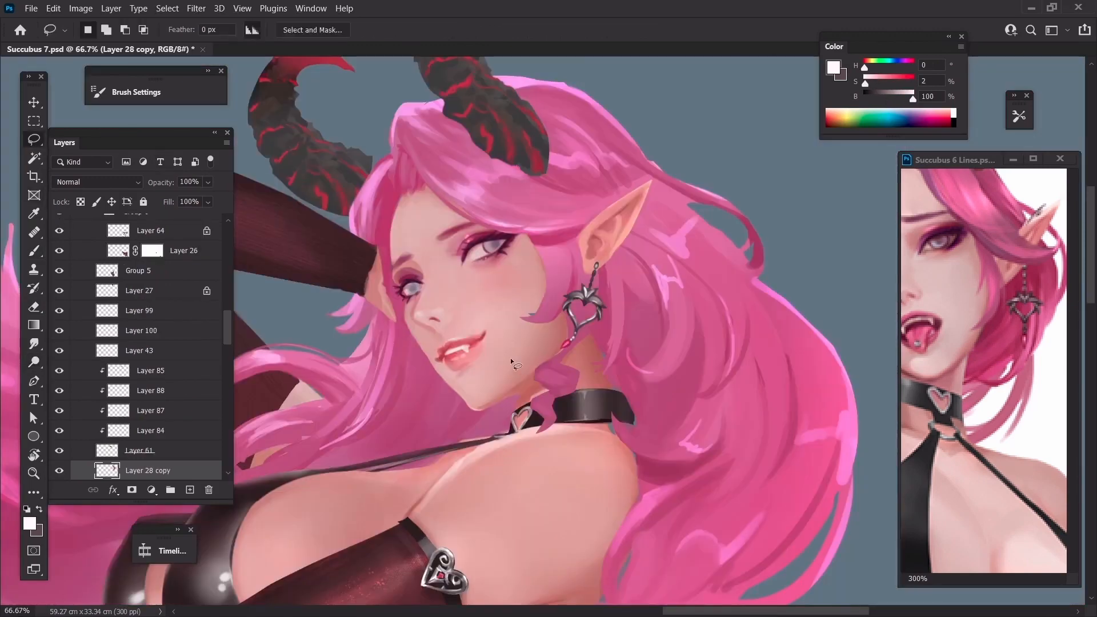
mouse_move(516, 363)
left_mouse_down()
mouse_move(557, 362)
mouse_move(596, 409)
mouse_move(514, 366)
left_mouse_up()
key("ctrl+t")
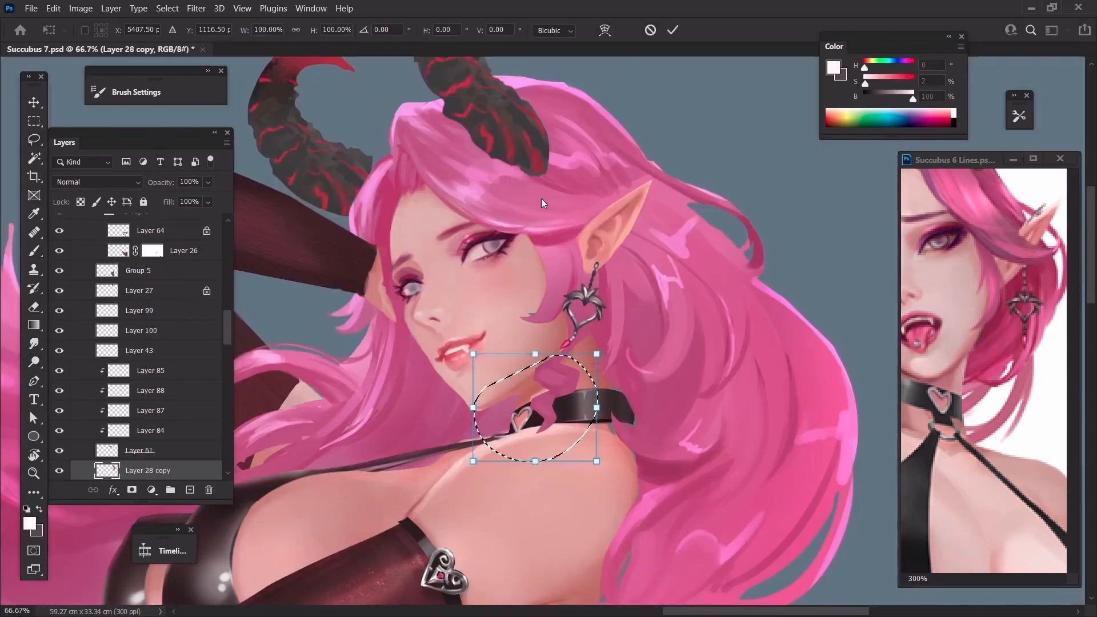
left_click_drag(403, 380, 408, 346)
left_click_drag(562, 375, 542, 337)
key("Return")
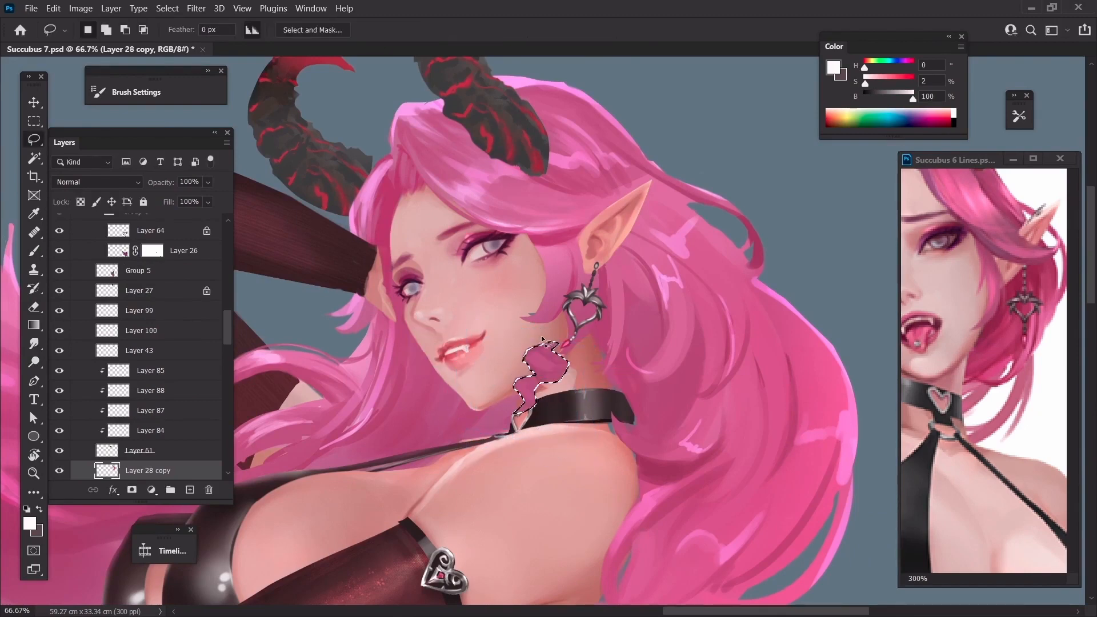
key("ctrl+d")
Fill out the hair lock just below the teardrop with a 20 px brush in sampled dark pink (H 338, S 51, B 70)
key("ctrl+plus")
mouse_move(467, 425)
left_mouse_down()
mouse_move(619, 374)
mouse_move(616, 384)
left_mouse_up()
key("b")
left_click(744, 291, "alt")
key("bracketright")
key("bracketright")
key("bracketright")
key("bracketright")
key("bracketright")
key("bracketright")
key("bracketright")
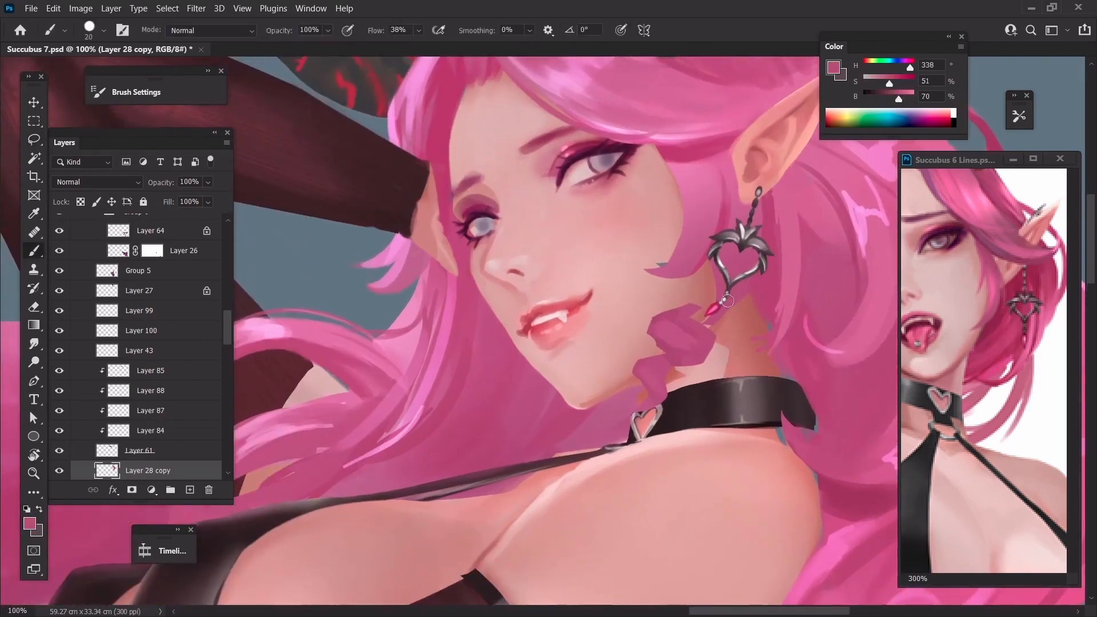
mouse_move(704, 310)
left_mouse_down()
mouse_move(653, 334)
mouse_move(679, 316)
mouse_move(681, 361)
left_mouse_up()
Trim the hair lock's outer and chin-side edges into a wavy outline with a 25 px Eraser
key("e")
key("bracketright")
key("bracketright")
key("bracketright")
key("bracketright")
key("bracketright")
key("bracketright")
key("bracketright")
left_click_drag(708, 334, 701, 368)
left_click_drag(639, 331, 650, 348)
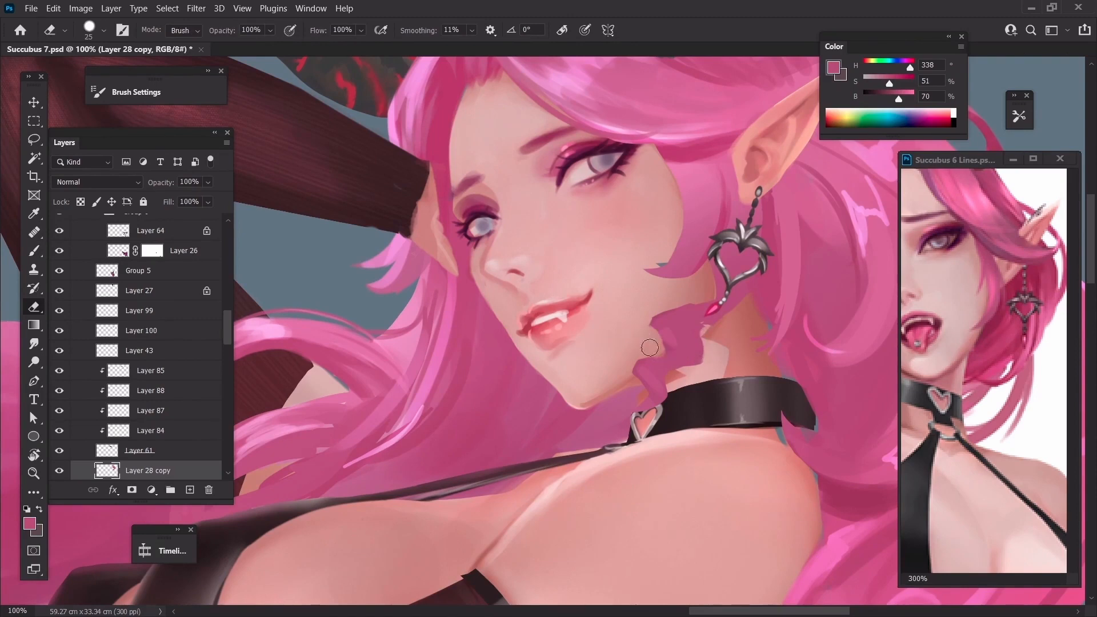
Extend the hair lock's lower curl under the chin toward the choker using dark pink sampled from the lock
key("b")
left_click(675, 343, "alt")
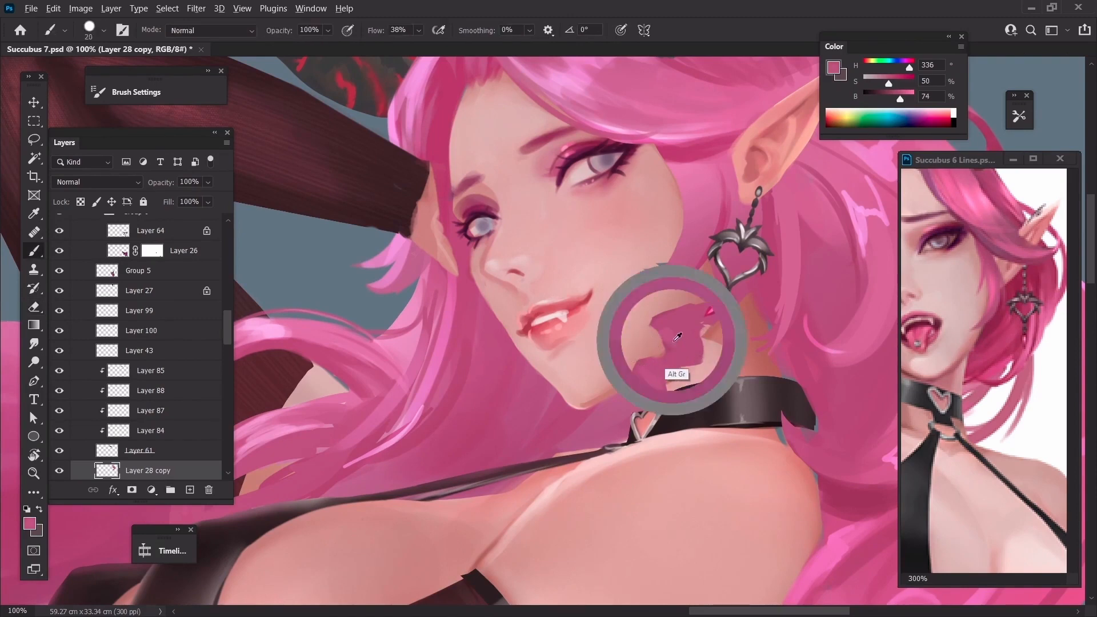
mouse_move(621, 372)
left_mouse_down()
mouse_move(649, 401)
mouse_move(648, 391)
mouse_move(628, 403)
mouse_move(593, 447)
left_mouse_up()
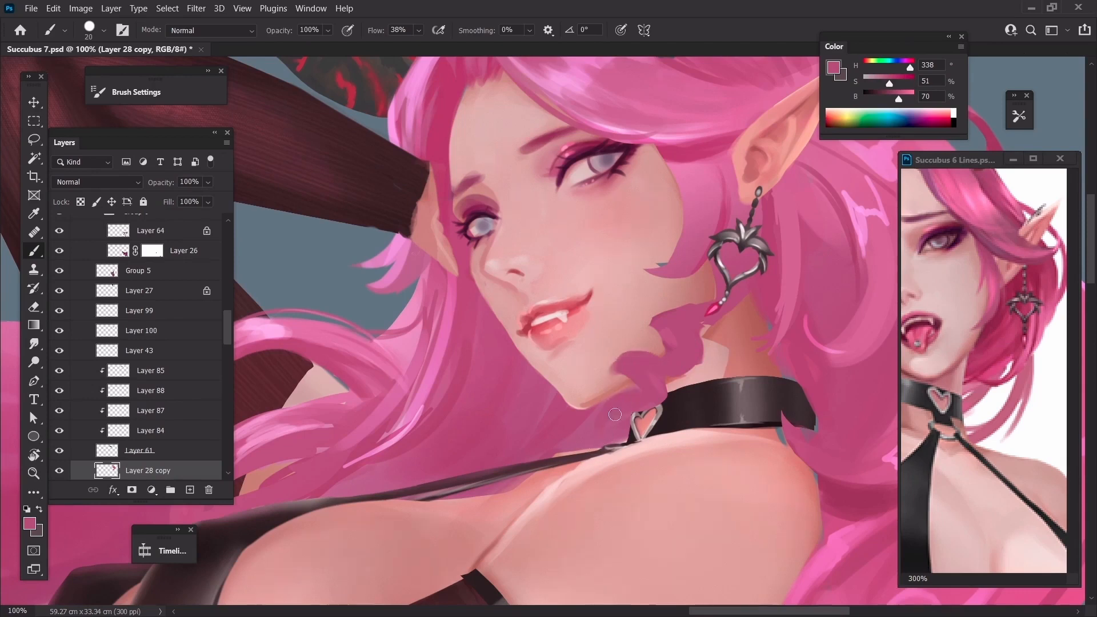
Shade the curl's folds and lower strand with a 10 px brush in deep pink sampled from the forehead hair (H 341, S 64, B 72)
left_click_drag(588, 193, 570, 268)
left_click(423, 177, "alt")
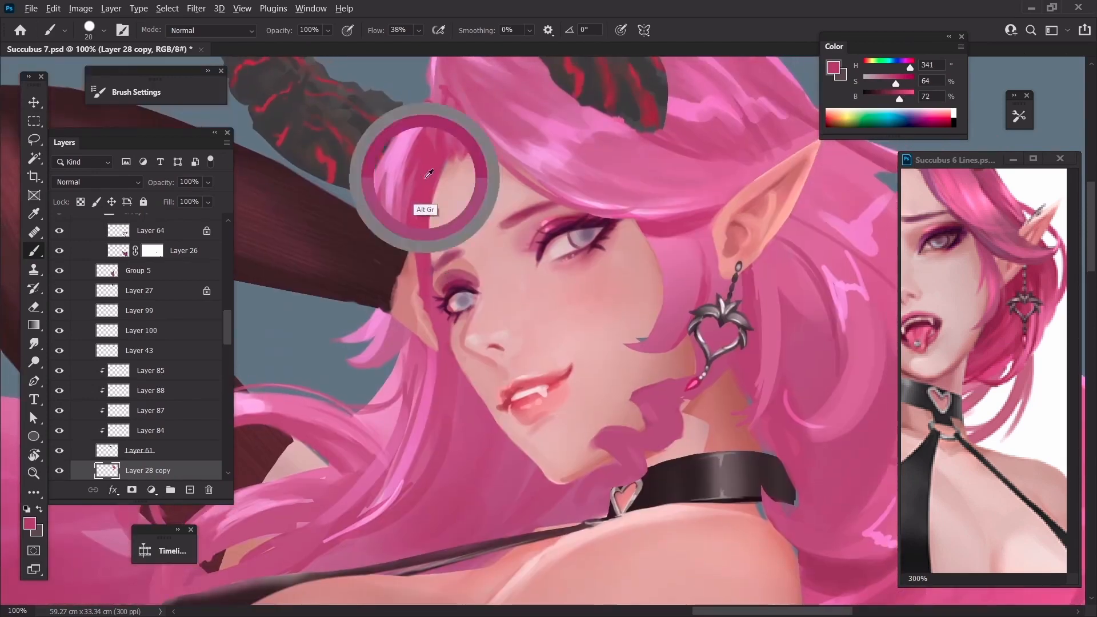
key("bracketleft")
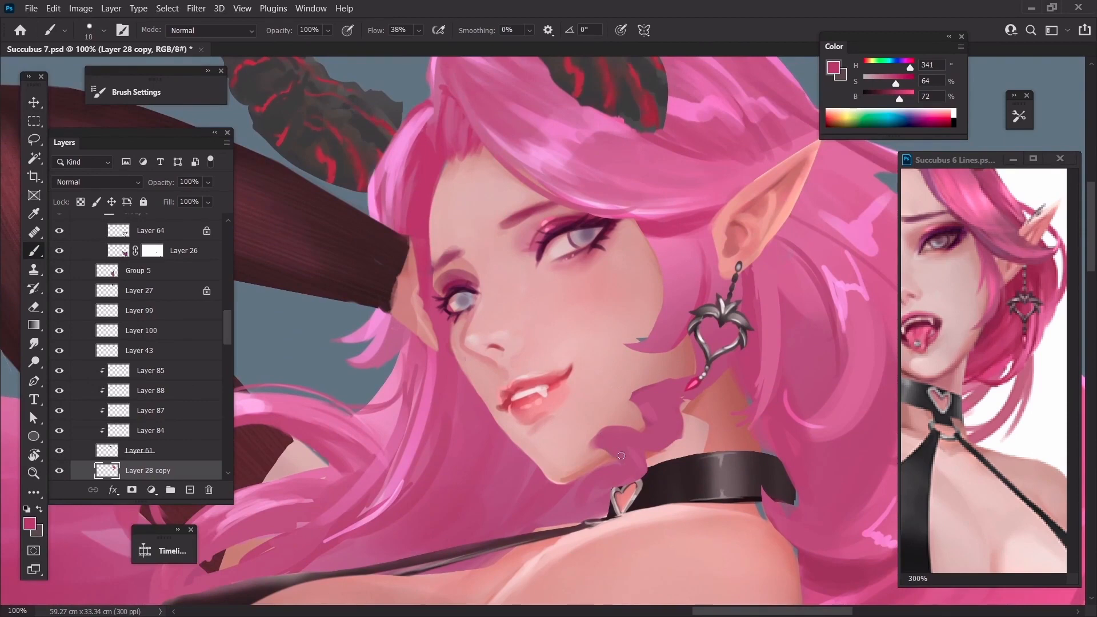
key("bracketright")
mouse_move(599, 439)
left_mouse_down()
mouse_move(627, 444)
mouse_move(643, 405)
mouse_move(655, 417)
left_mouse_up()
mouse_move(590, 470)
left_mouse_down()
mouse_move(600, 419)
mouse_move(587, 449)
left_mouse_up()
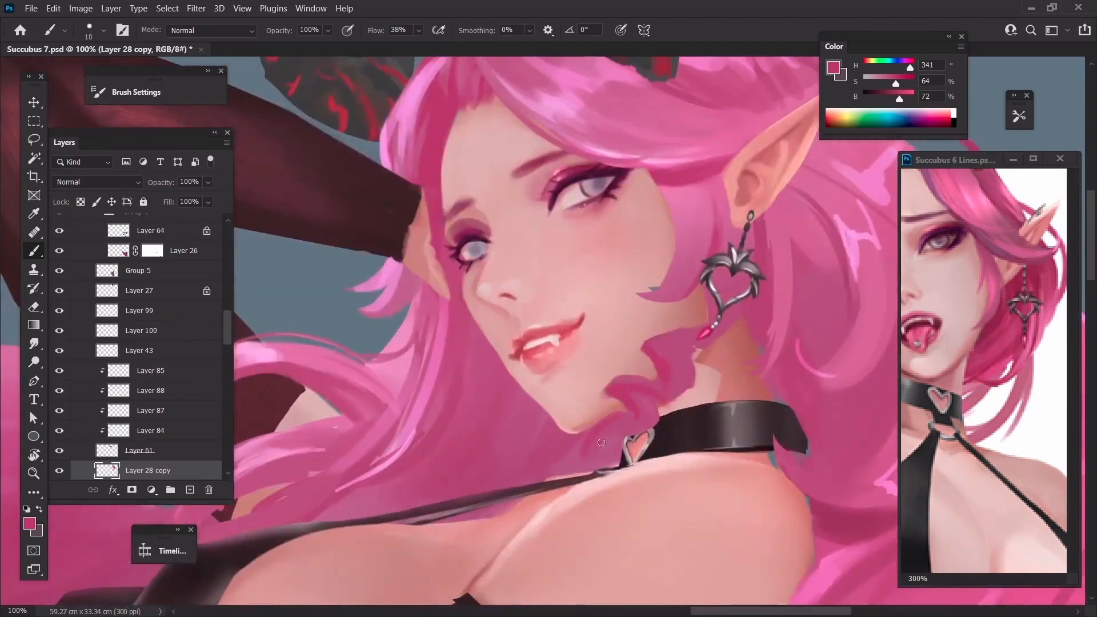
Paint light pink highlights (H 323, S 42, B 85) along the curl's upper and lower bends with an 8 px brush
left_click(412, 454, "alt")
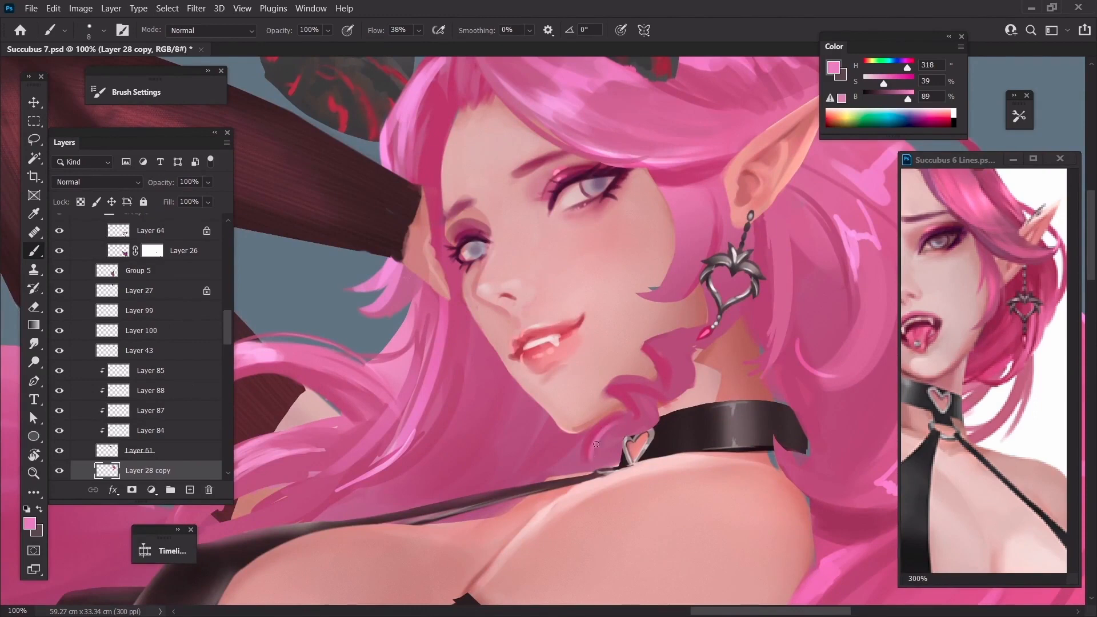
left_click(601, 436, "alt")
key("bracketleft")
key("bracketleft")
mouse_move(589, 459)
left_mouse_down()
mouse_move(610, 391)
mouse_move(649, 388)
left_mouse_up()
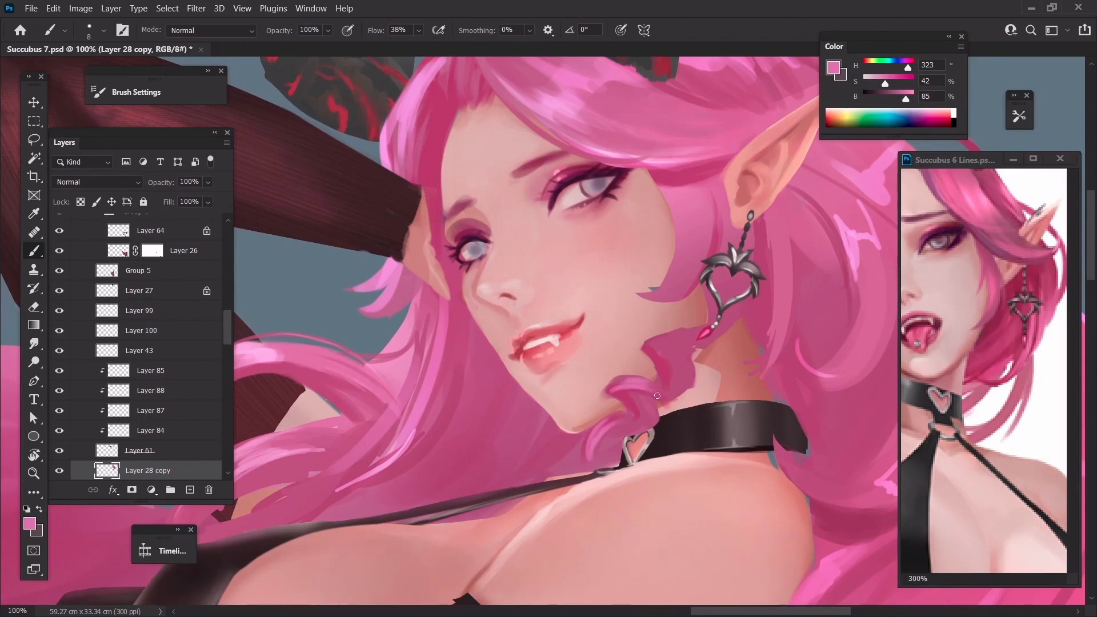
left_click_drag(661, 338, 671, 387)
key("bracketright")
mouse_move(657, 345)
left_mouse_down()
mouse_move(705, 339)
mouse_move(657, 349)
left_mouse_up()
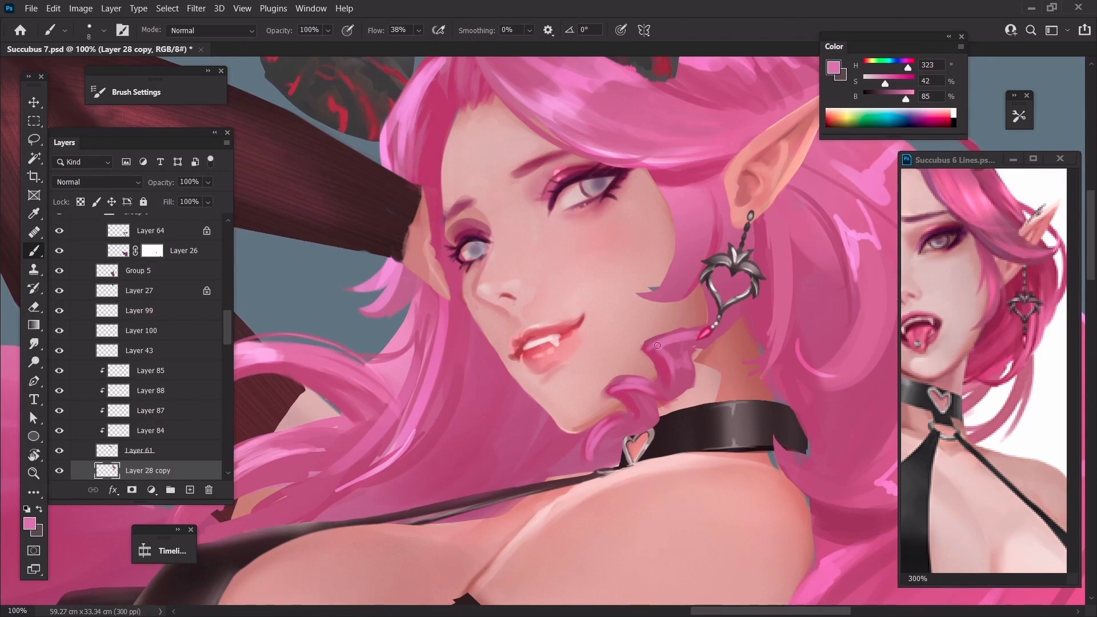
Refine the curl's lower strand beside the choker's heart and resample the deep pink (H 341, S 64, B 72)
mouse_move(595, 413)
left_mouse_down()
mouse_move(587, 372)
mouse_move(586, 437)
mouse_move(600, 430)
left_mouse_up()
left_click(617, 378, "alt")
key("bracketleft")
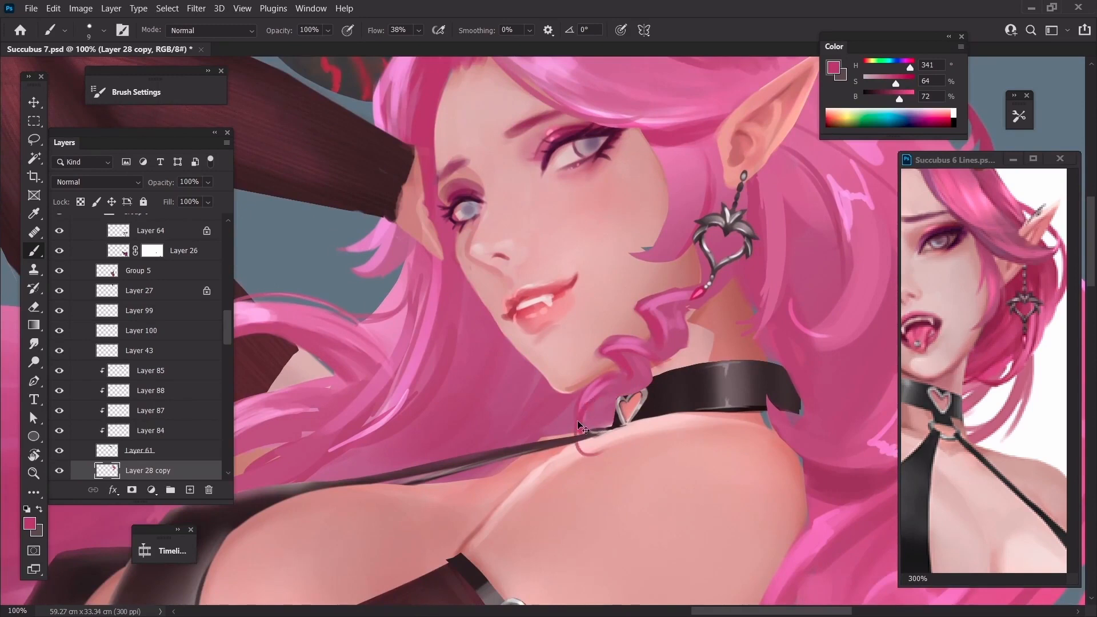
Try to sweep the curl's tip below the choker's heart with a thicker deep pink stroke, then undo the strokes
key("bracketright")
key("bracketright")
key("ctrl+minus")
mouse_move(572, 388)
left_mouse_down()
mouse_move(591, 419)
mouse_move(603, 414)
left_mouse_up()
key("ctrl+z")
left_click_drag(582, 376, 600, 406)
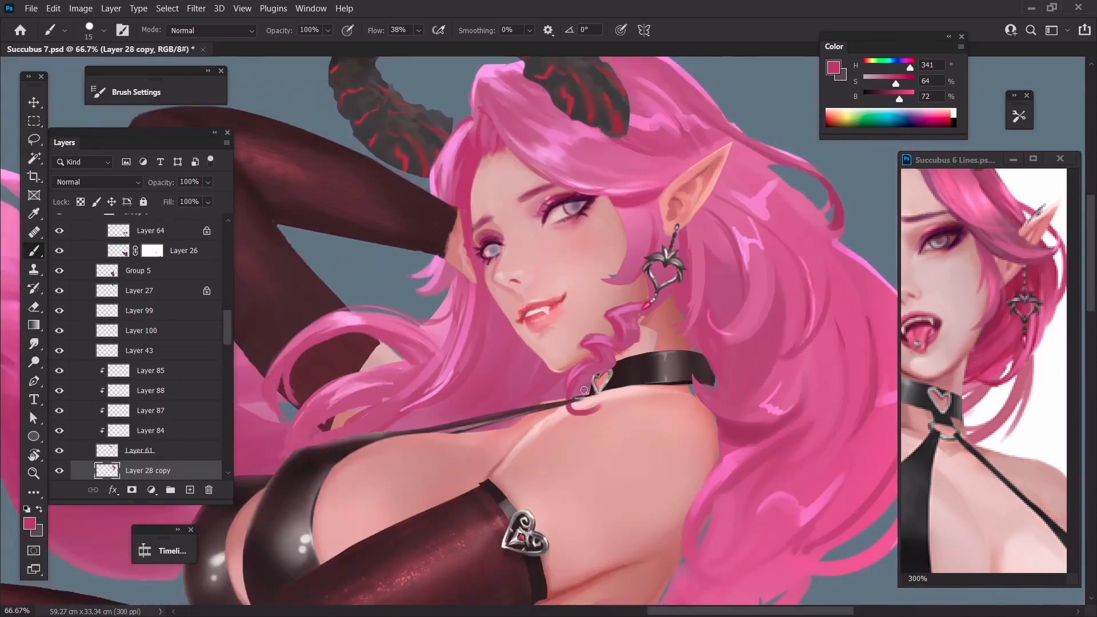
key("ctrl+z")
Try a 15 px deep pink hook from the curl's tip across the strap and shoulder, and judge it against the whole figure
key("ctrl+plus")
key("bracketleft")
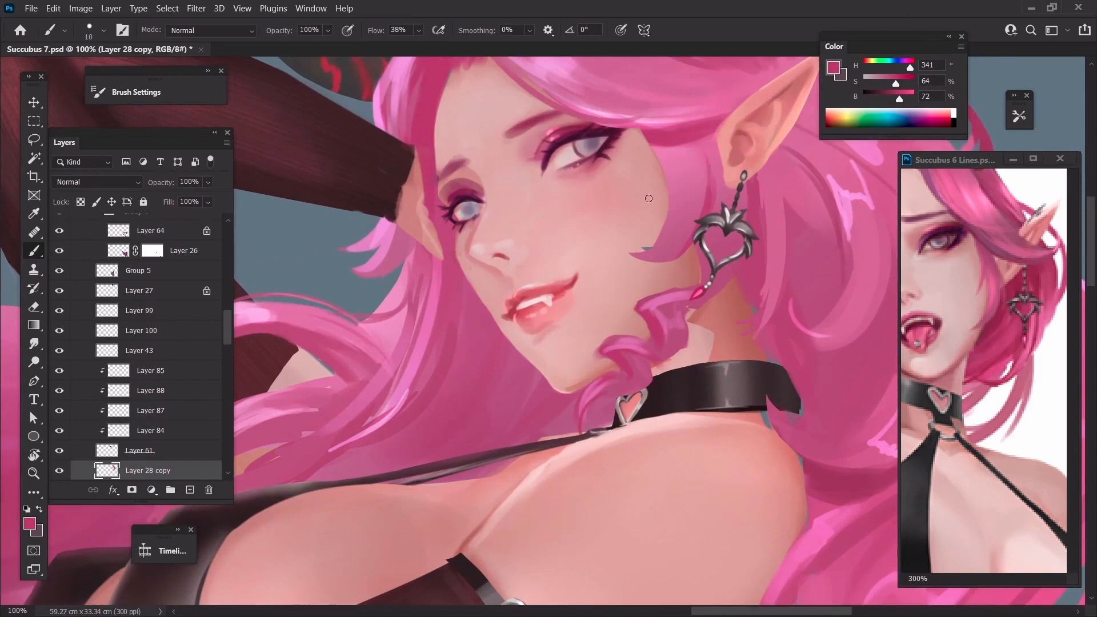
key("ctrl+plus")
left_click_drag(648, 432, 421, 318)
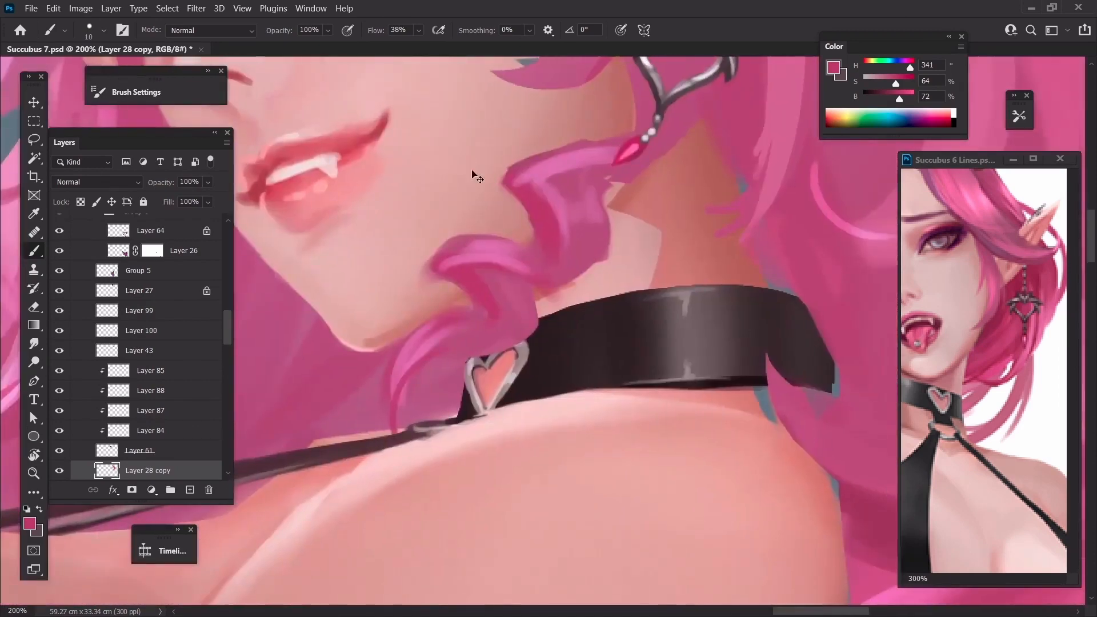
key("ctrl+minus")
left_click_drag(472, 170, 540, 175)
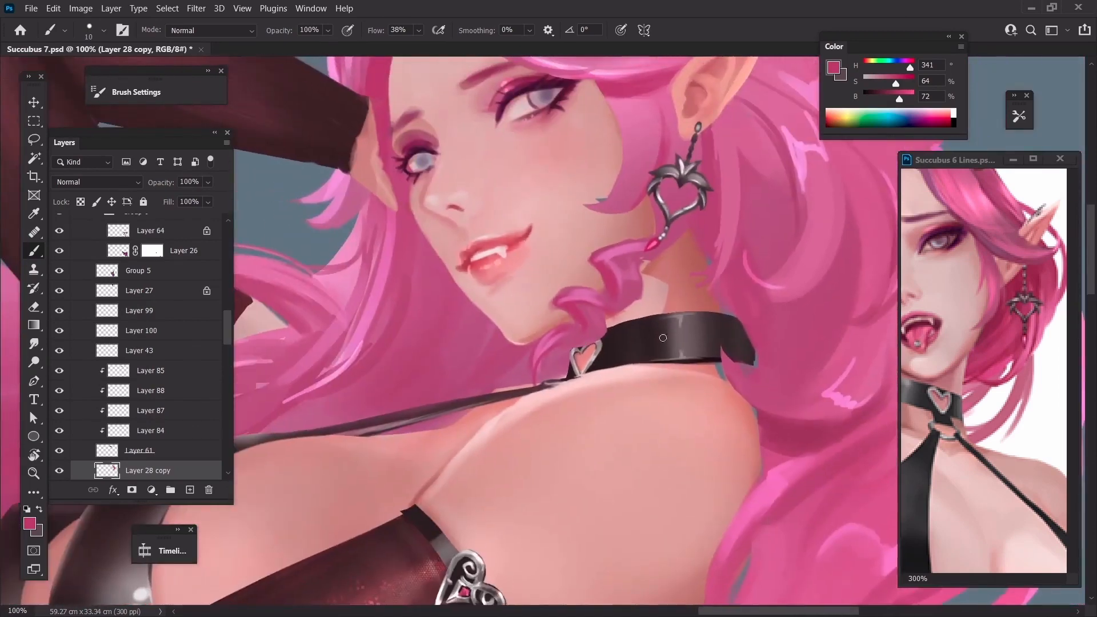
key("bracketright")
mouse_move(541, 362)
left_mouse_down()
mouse_move(577, 403)
mouse_move(590, 394)
left_mouse_up()
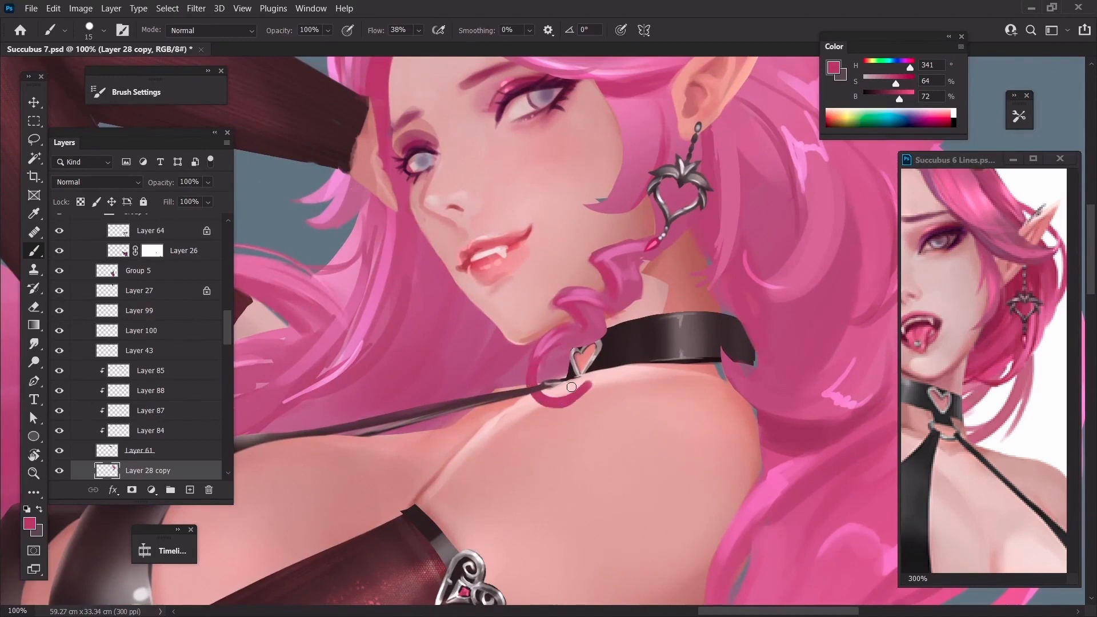
key("ctrl+minus")
key("ctrl+minus")
key("ctrl+minus")
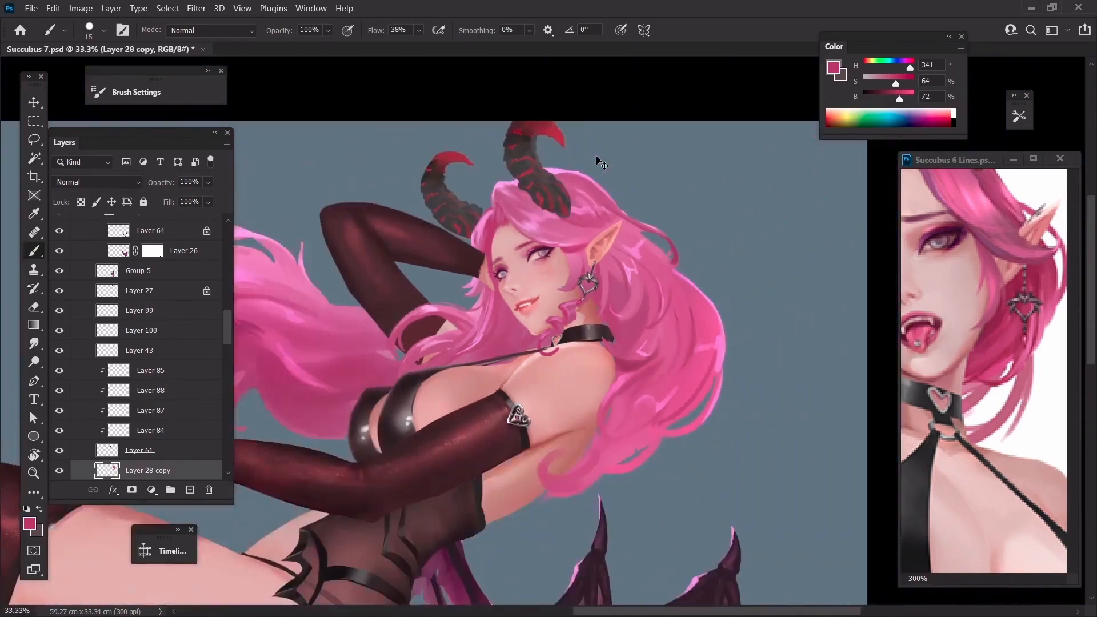
key("ctrl+plus")
key("ctrl+plus")
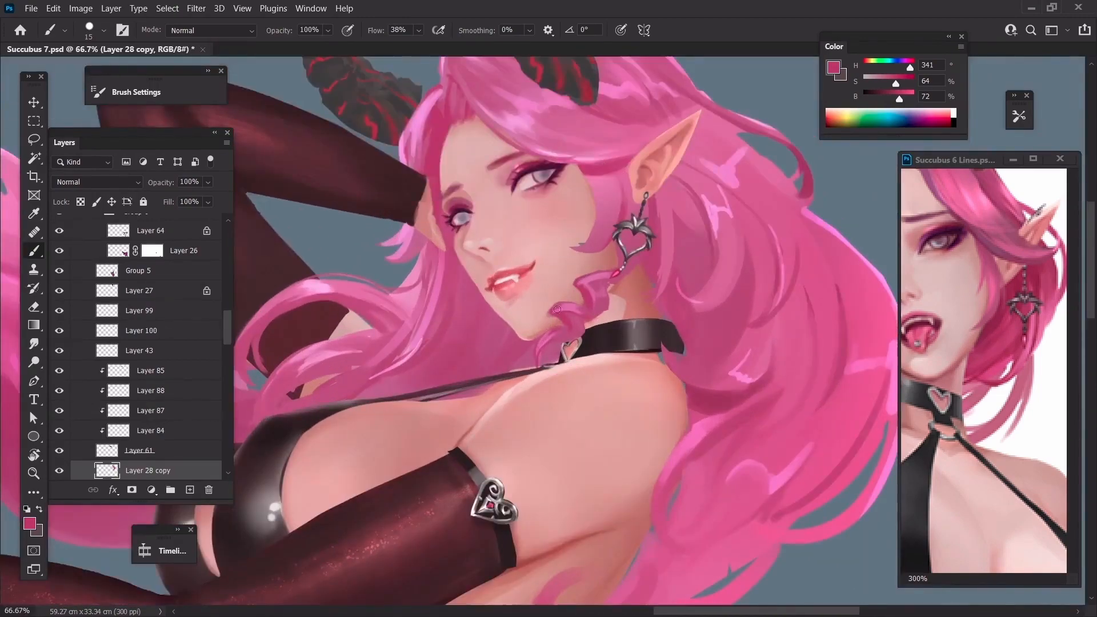
Erase the curl's long end and repaint a short curled tip beside the choker's heart in sampled light and deep pinks
key("e")
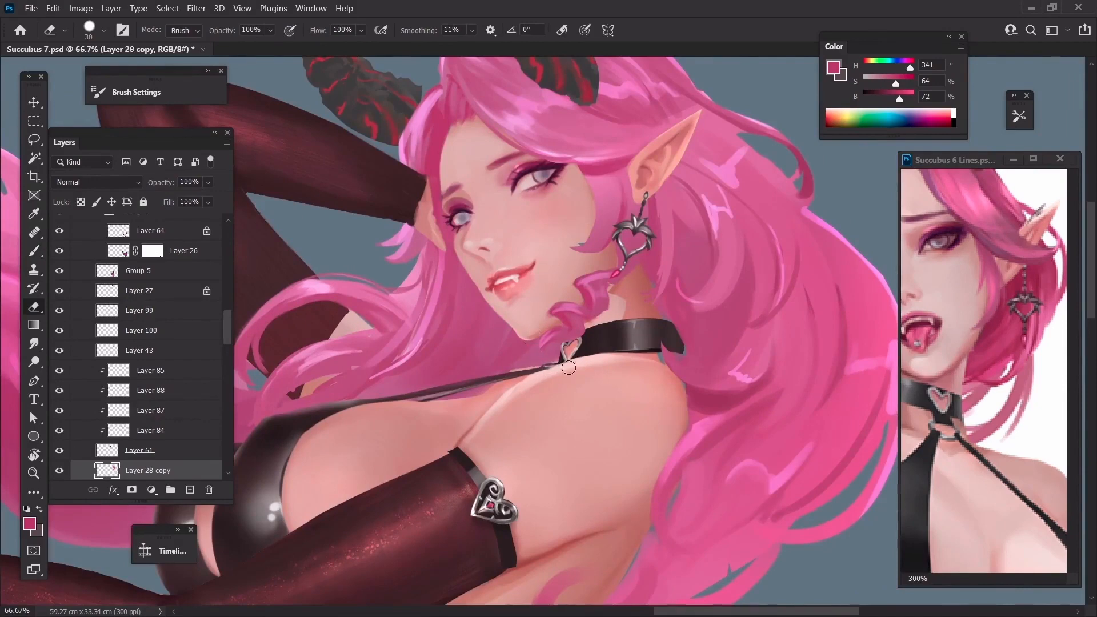
key("b")
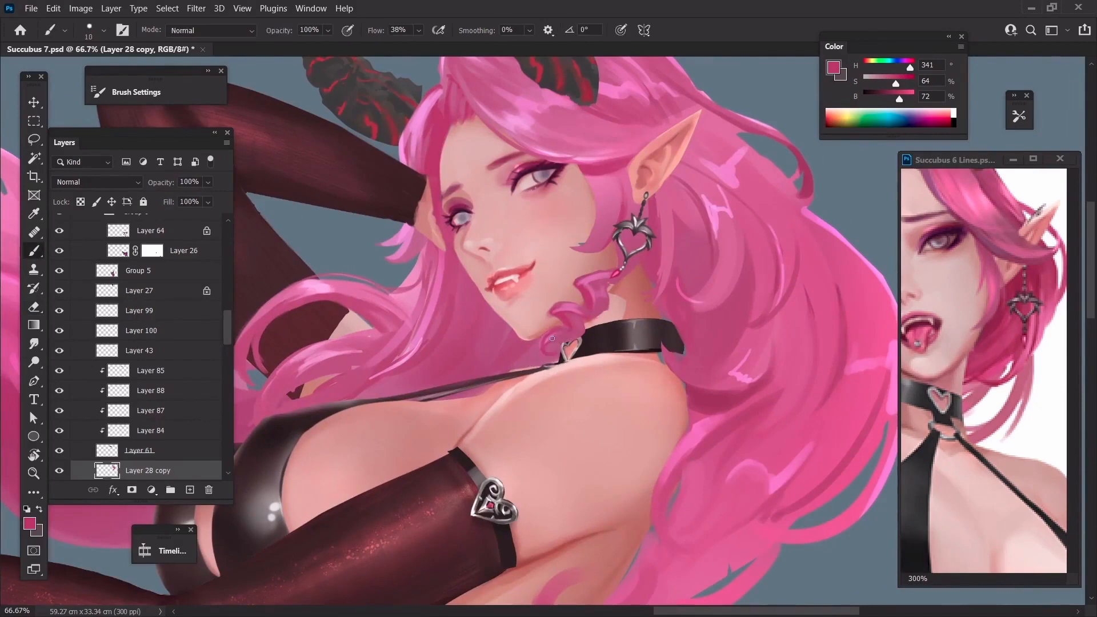
key("bracketleft")
left_click(553, 335, "alt")
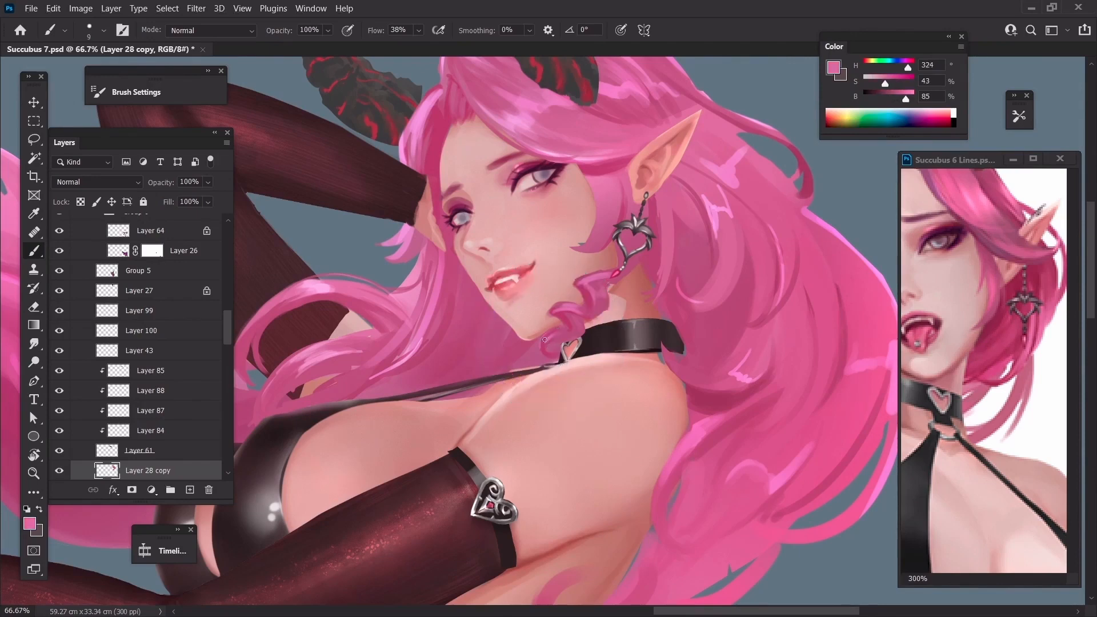
left_click(567, 319, "alt")
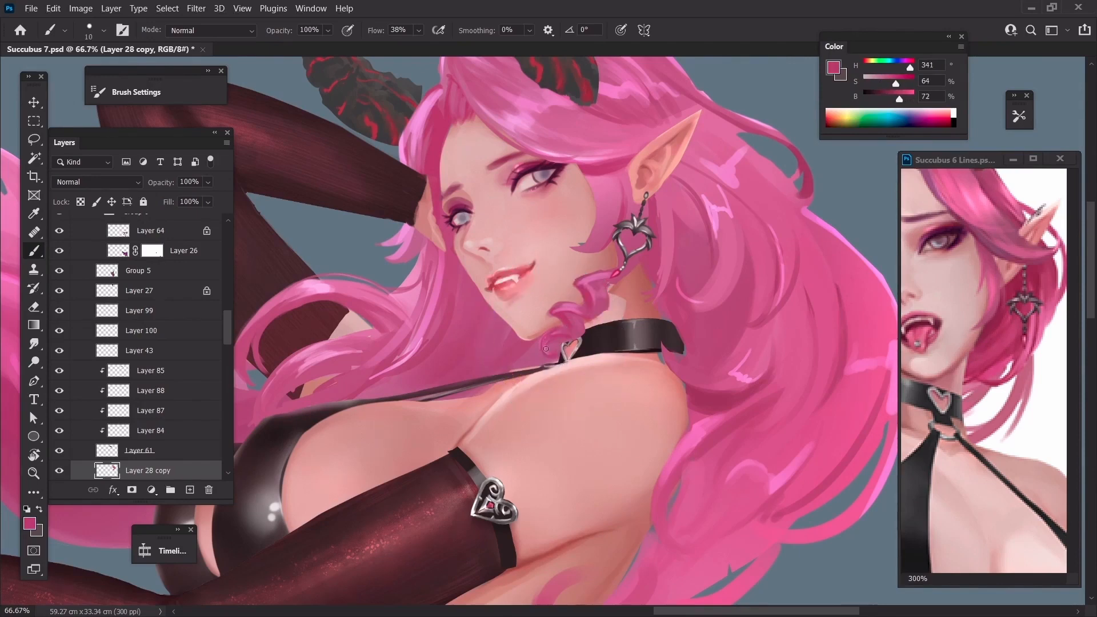
key("e")
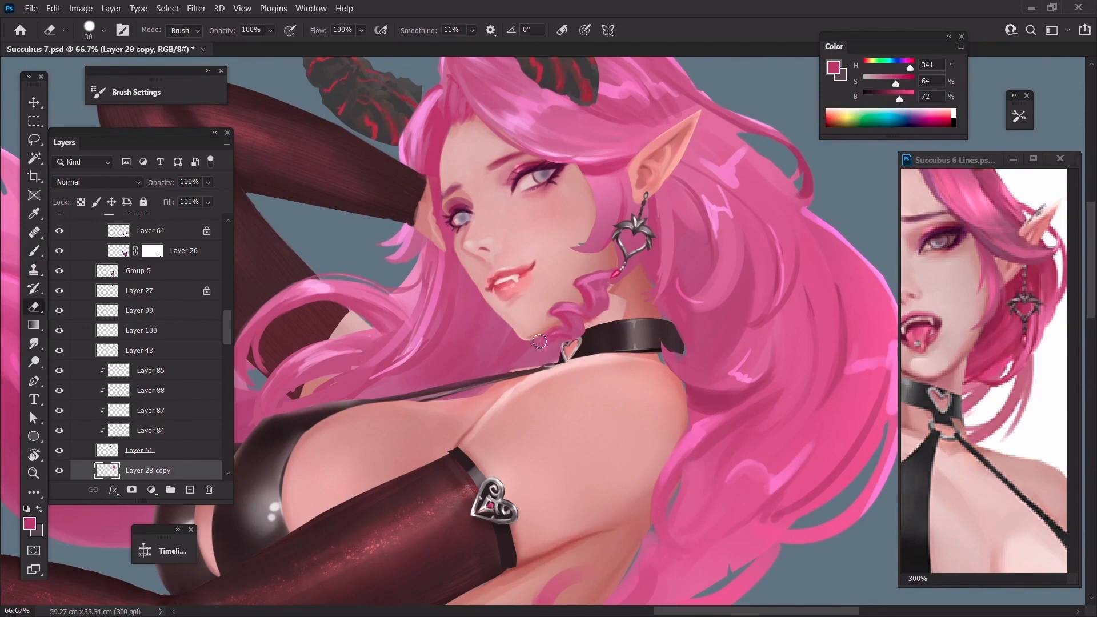
key("b")
left_click(564, 338, "alt")
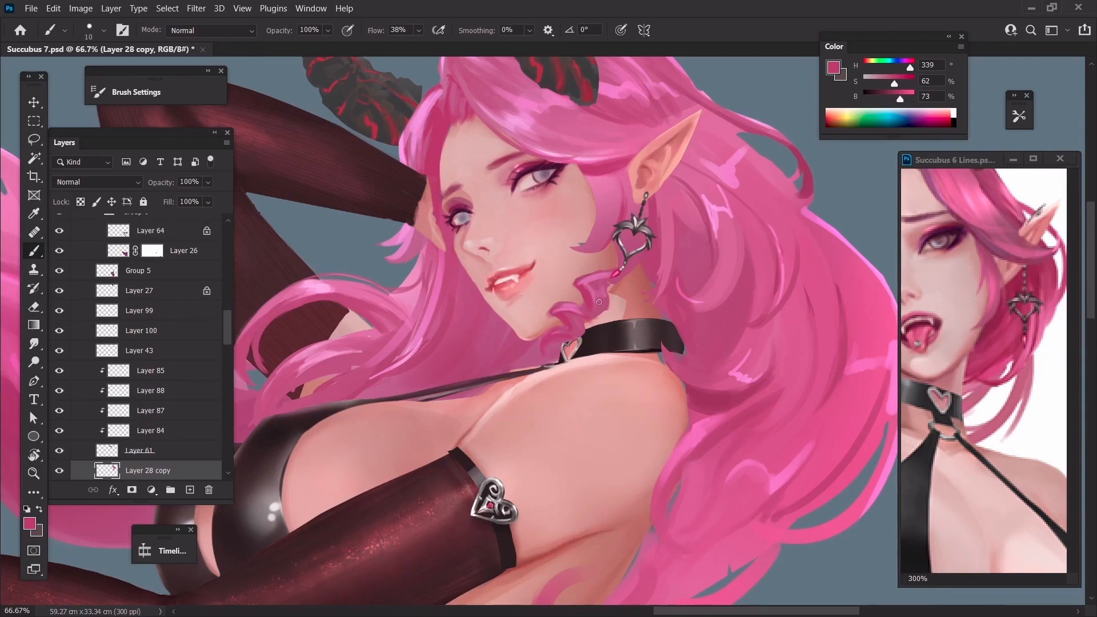
Shade the neck below the earring on Layer 97 copy in a sampled skin shadow (H 13, S 50, B 70) and smudge it at 10% strength
left_click(650, 300, "ctrl")
left_click(656, 355, "alt")
key("bracketright")
key("bracketright")
key("bracketright")
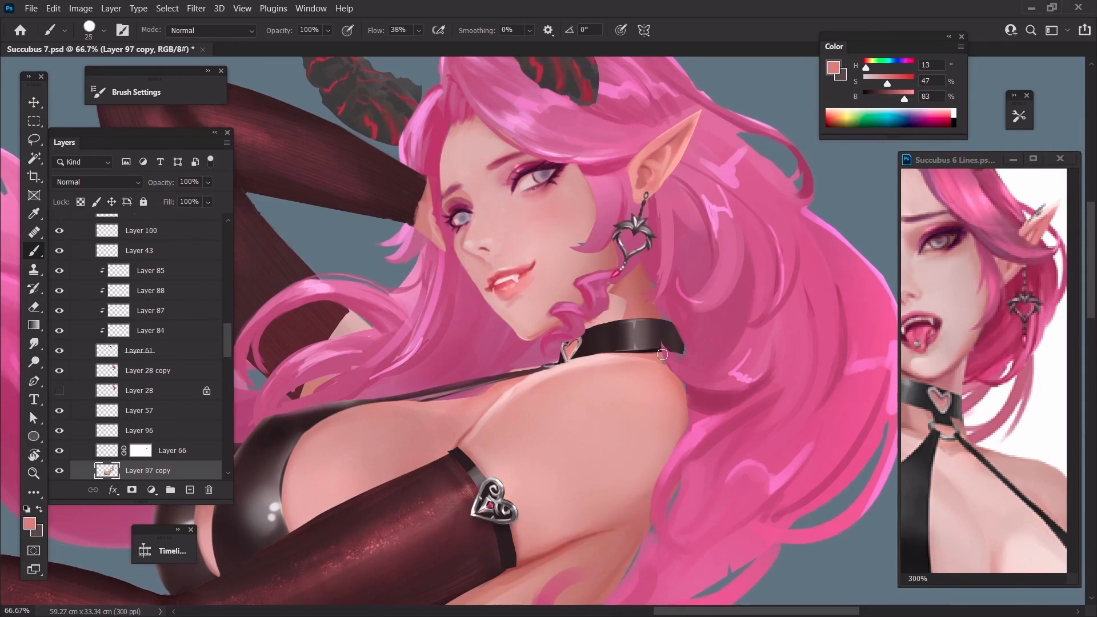
left_click(641, 280, "alt")
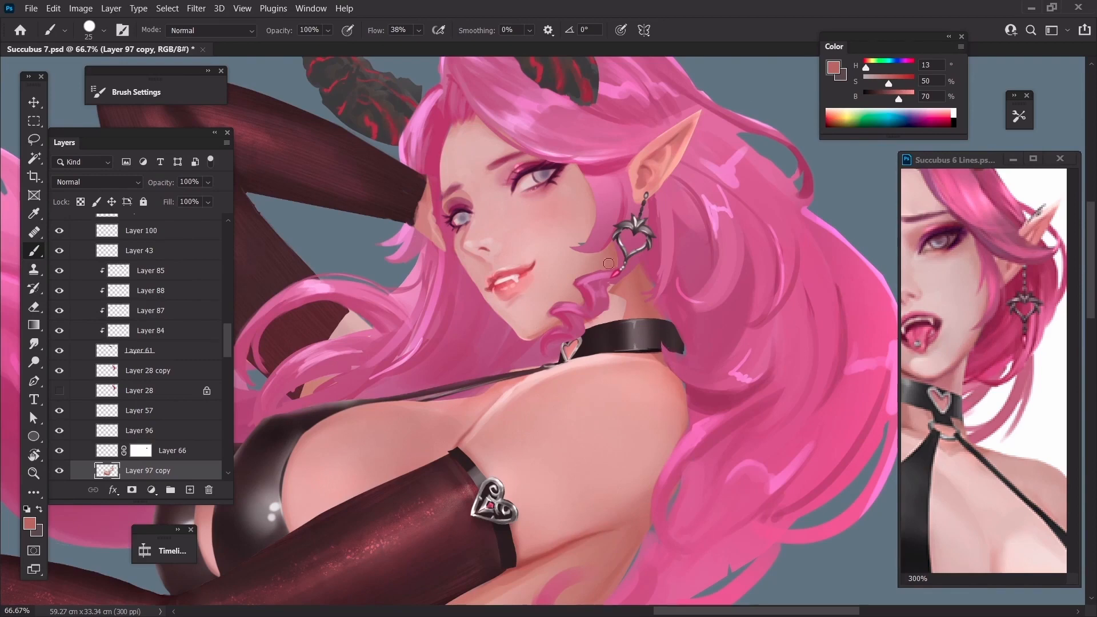
left_click(37, 344)
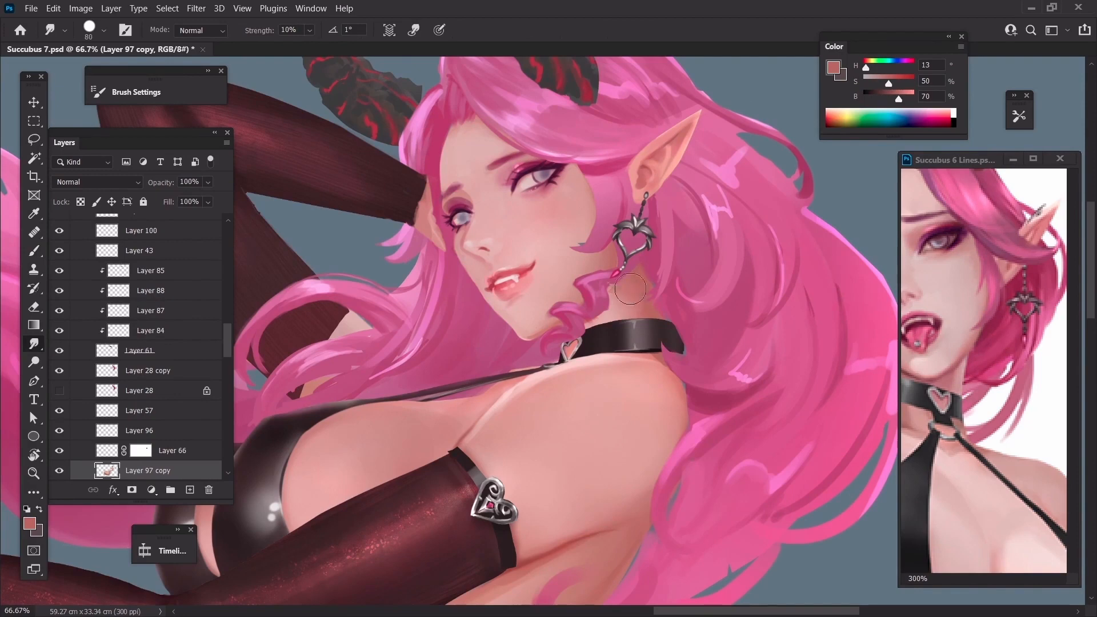
key("ctrl+minus")
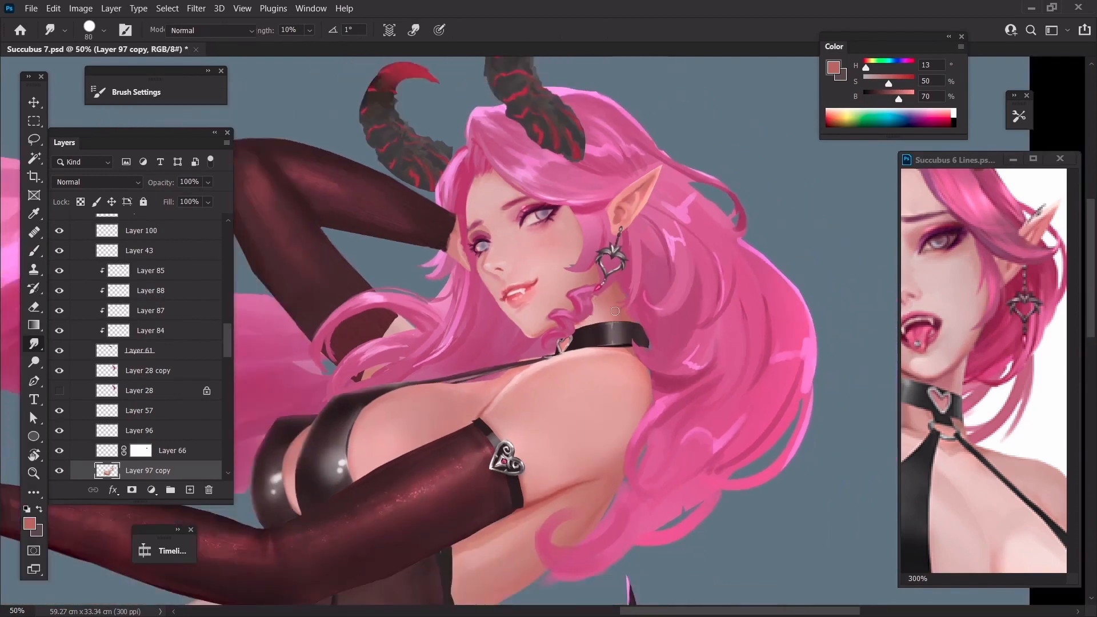
Deepen the neck shadow between curl and choker in H 13, S 49, B 72, and sample a deep pink (H 340, S 64, B 60)
key("b")
left_click(598, 298, "alt")
left_click_drag(592, 306, 604, 318)
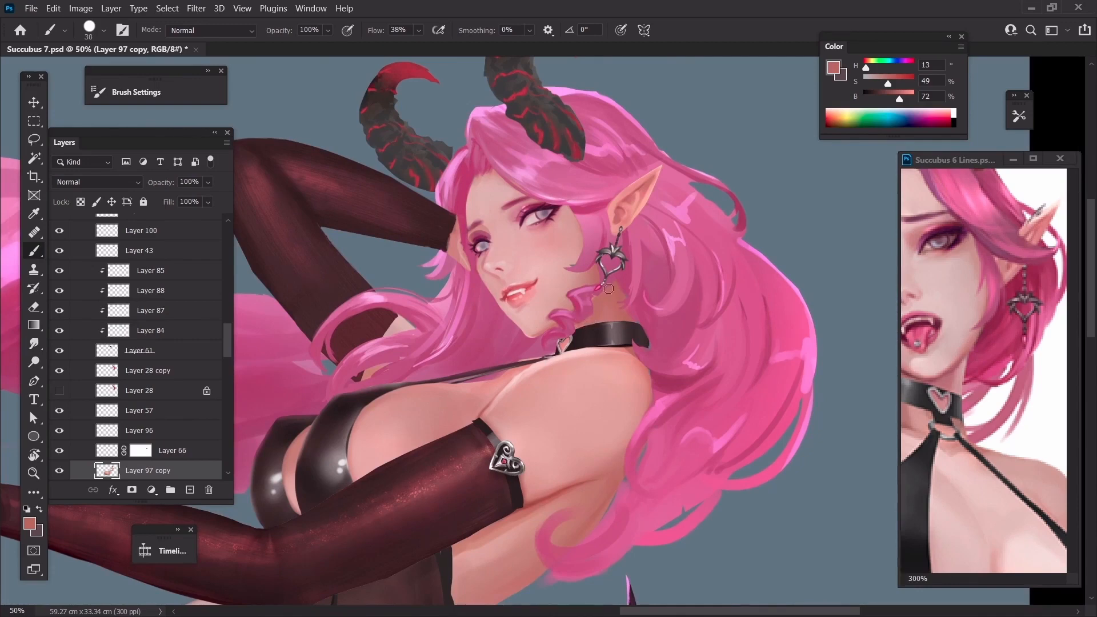
key("bracketleft")
left_click(534, 206, "alt")
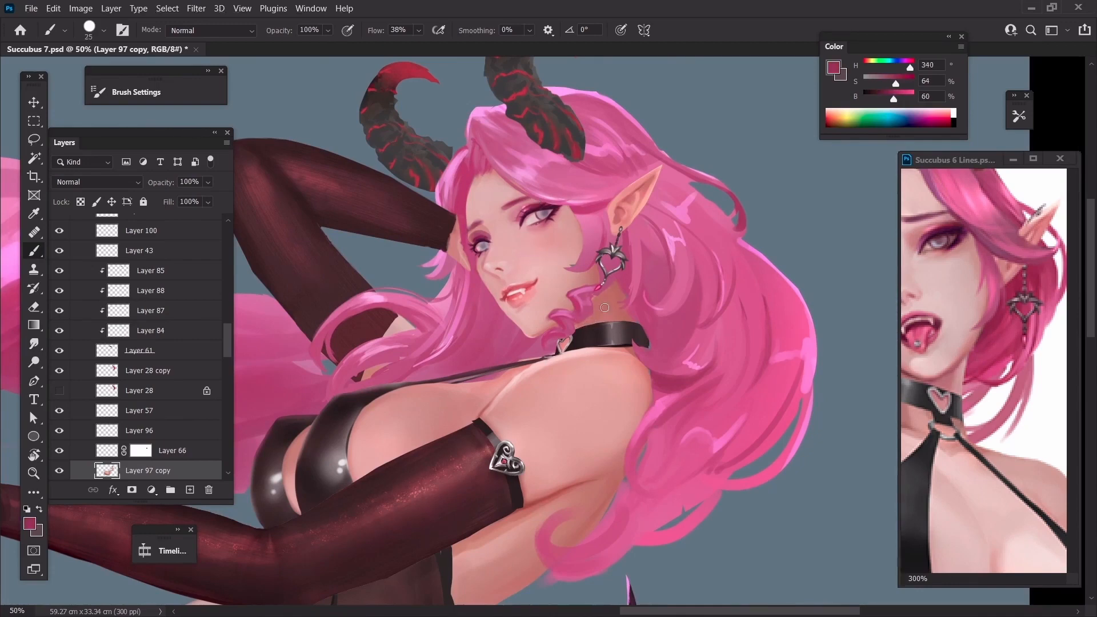
key("bracketright")
key("bracketleft")
key("bracketleft")
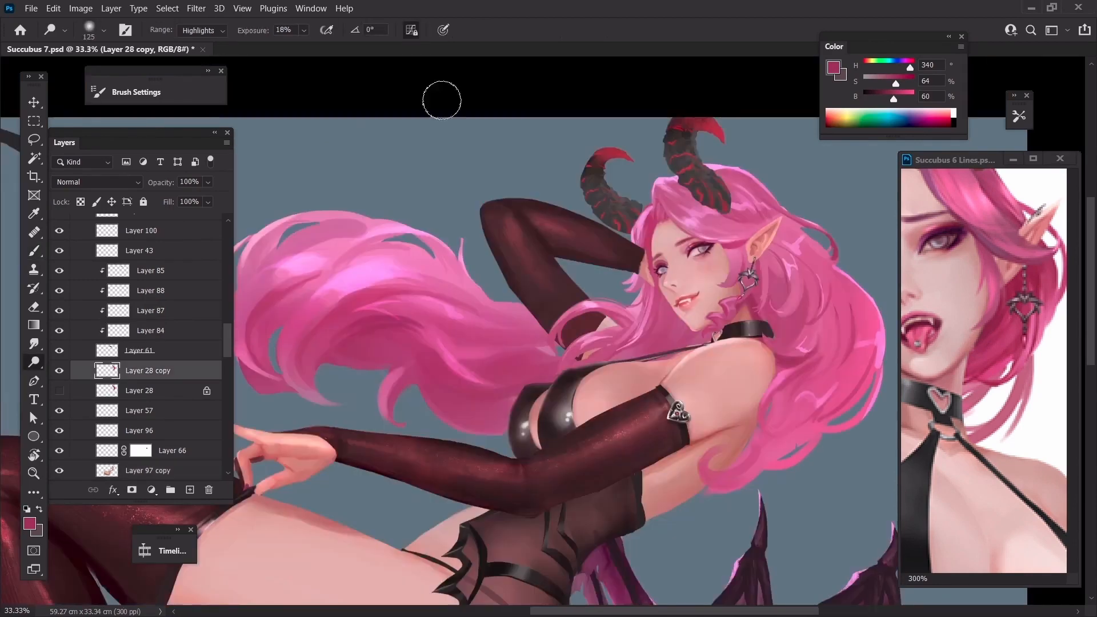
Brighten the curled lock beside the chin on Layer 28 copy with a 175 px Highlights dodge at 18% exposure
key("bracketright")
key("bracketright")
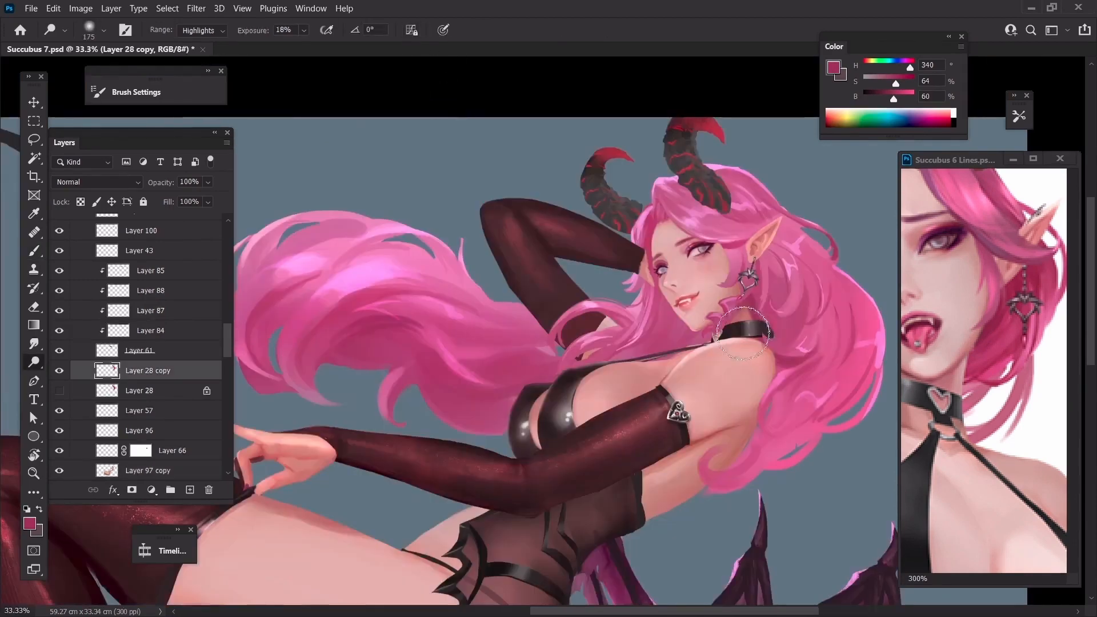
mouse_move(712, 327)
left_mouse_down()
mouse_move(769, 280)
mouse_move(714, 338)
mouse_move(705, 321)
mouse_move(702, 341)
left_mouse_up()
key("bracketleft")
key("bracketleft")
key("bracketleft")
key("bracketleft")
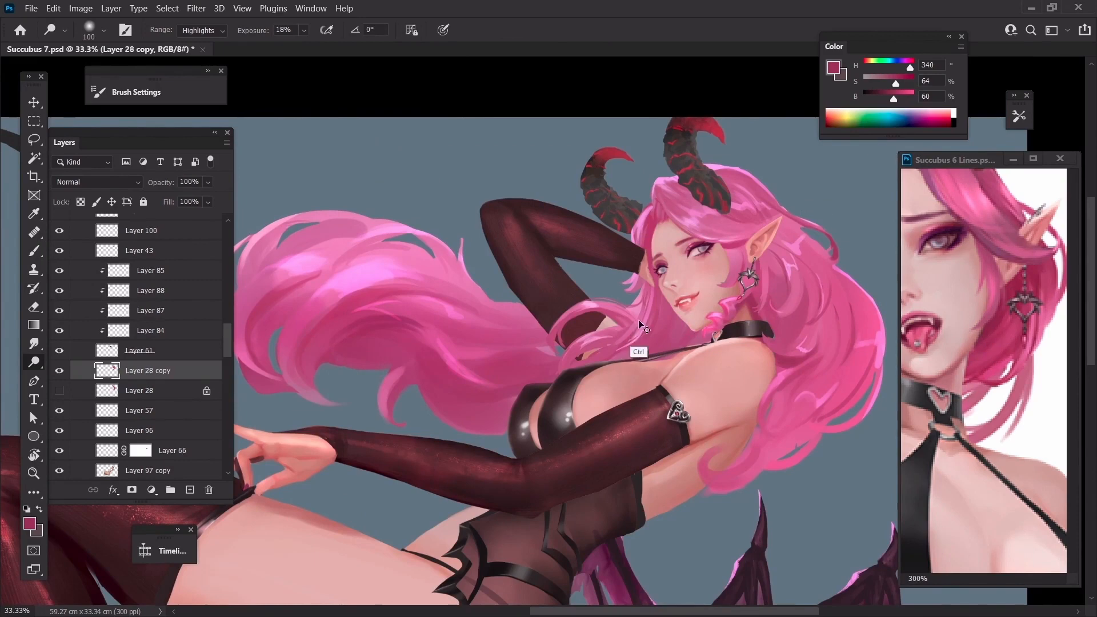
Dodge the highlights of the hair strands between the face and raised arm on Layer 35 with a brush of about 175 px
left_click(641, 321, "ctrl")
key("bracketright")
key("bracketright")
key("bracketright")
key("bracketright")
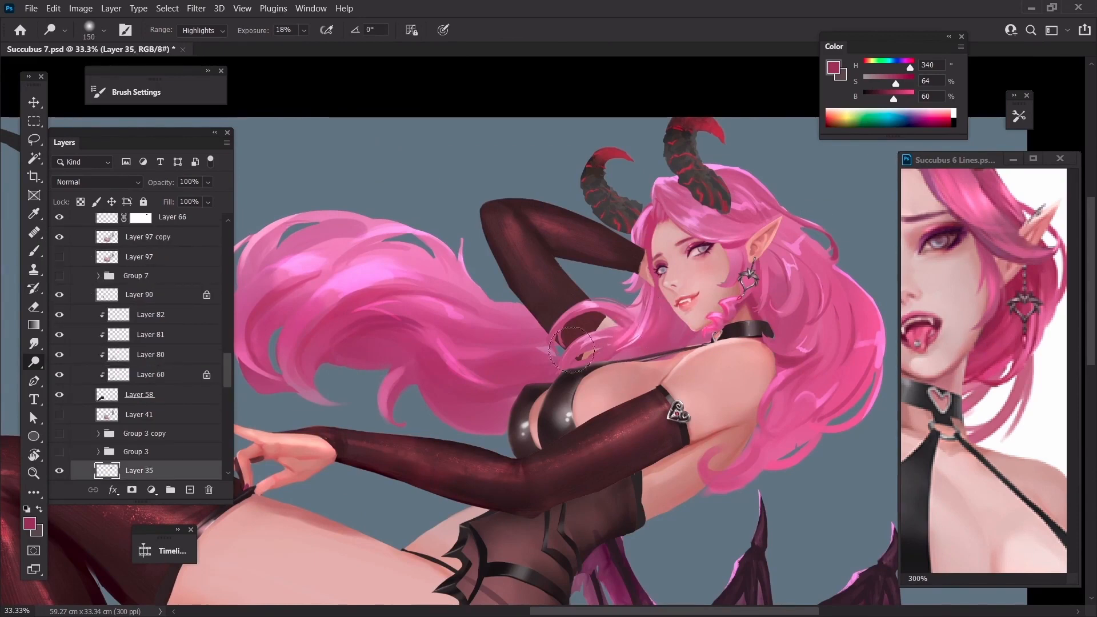
key("bracketright")
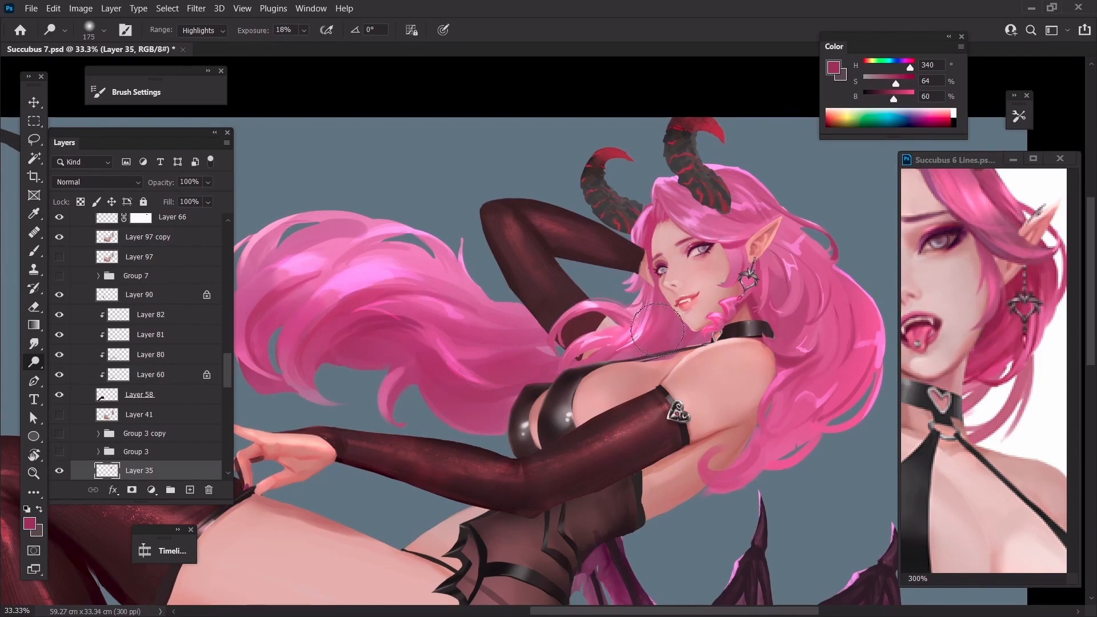
key("bracketleft")
key("bracketright")
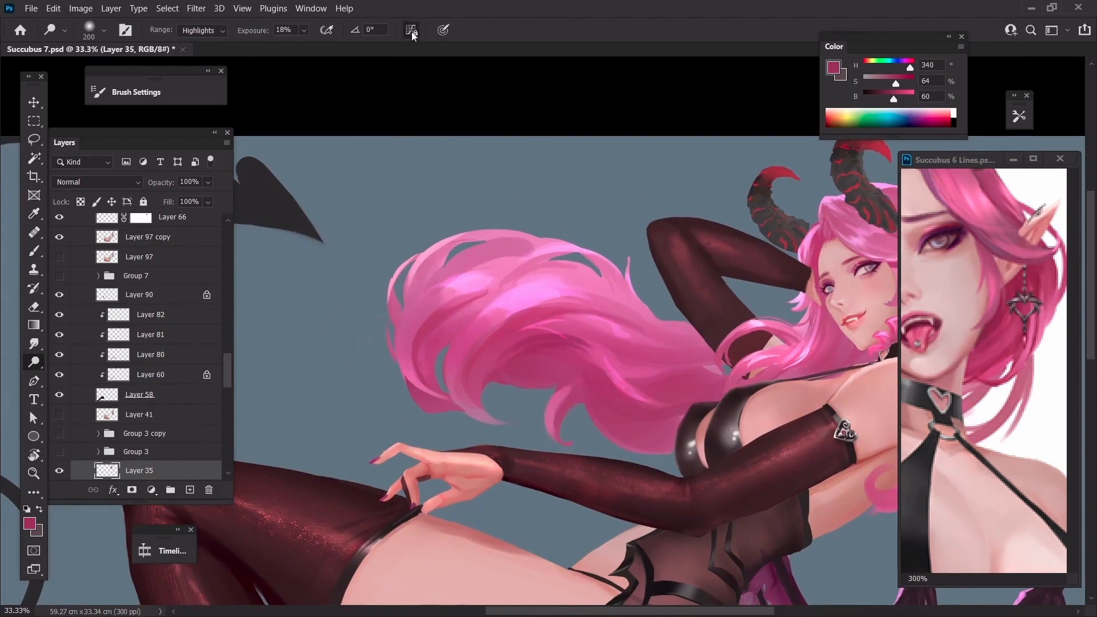
Target the long flowing hair on Layer 46 and try 500 px highlight dodges across it, switching Protect Tones between attempts
key("bracketright")
key("bracketright")
key("bracketright")
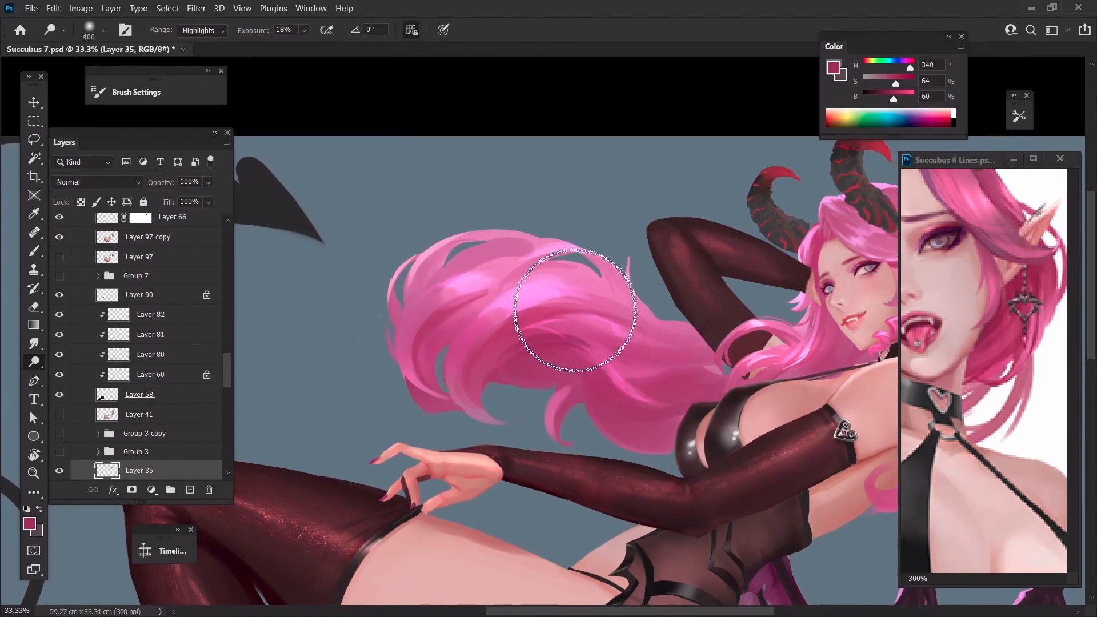
left_click(499, 320, "ctrl")
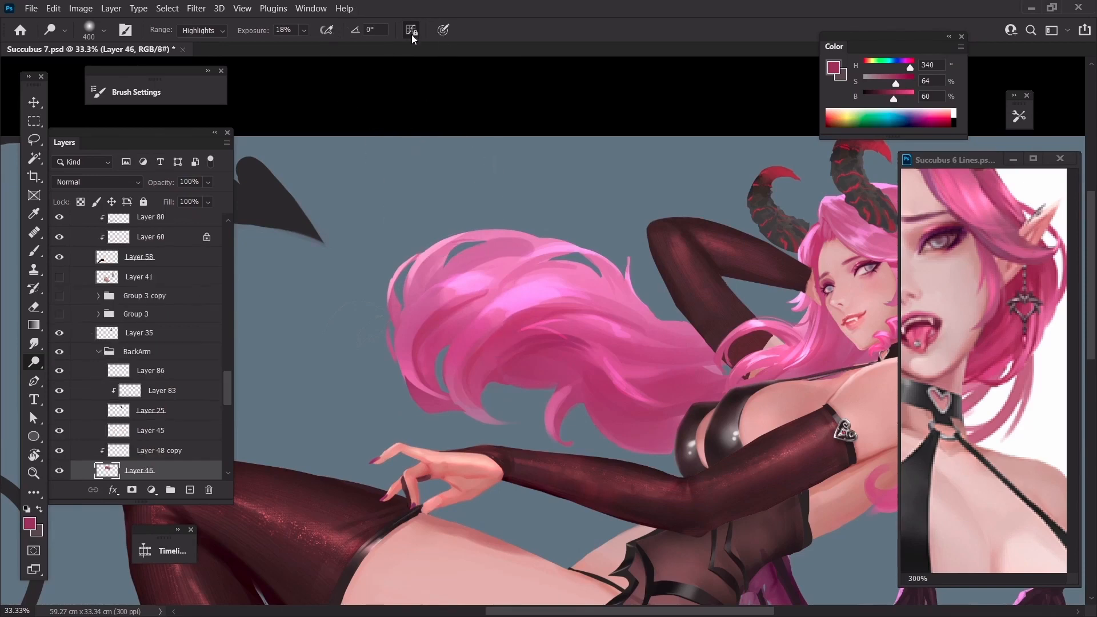
key("bracketright")
left_click_drag(429, 316, 585, 316)
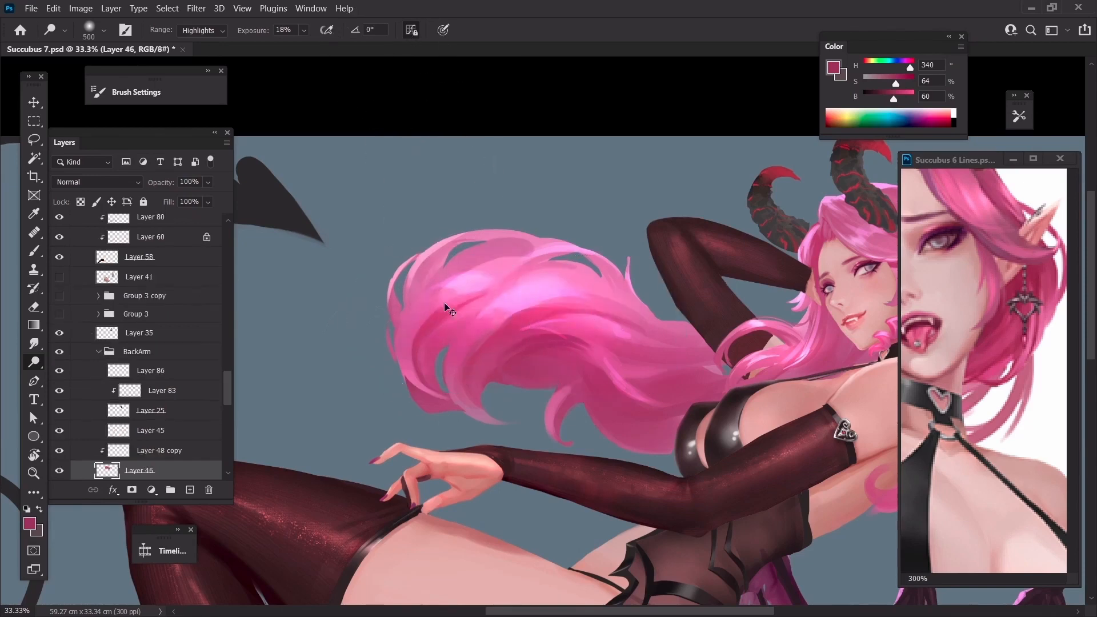
left_click(411, 29)
key("ctrl+z")
left_click_drag(419, 338, 614, 299)
key("ctrl+z")
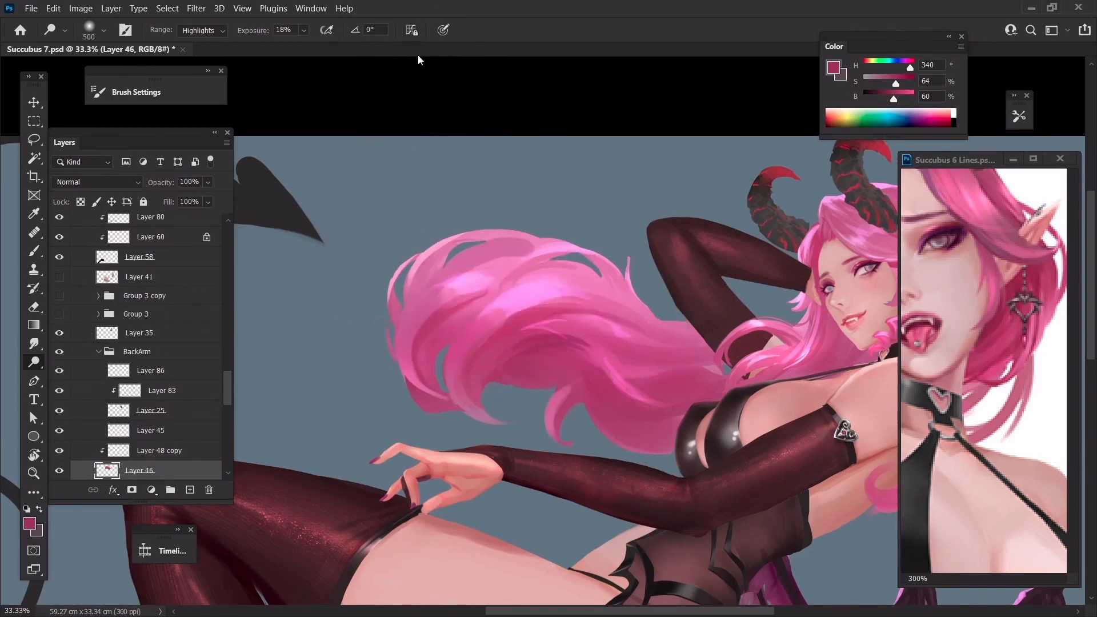
Test more highlight dodges through the flowing hair at 500 and 400 px with Protect Tones on and off, undoing each one
left_click_drag(457, 303, 585, 293)
key("ctrl+z")
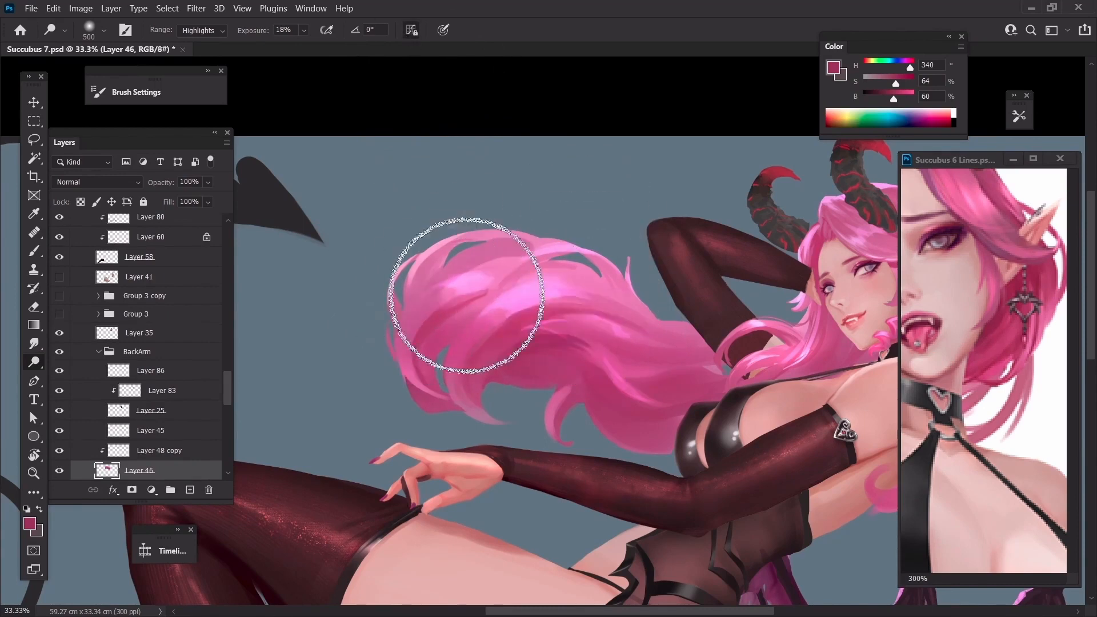
key("bracketleft")
left_click_drag(657, 354, 619, 345)
key("ctrl+z")
mouse_move(507, 284)
left_mouse_down()
mouse_move(567, 315)
mouse_move(579, 344)
left_mouse_up()
key("ctrl+z")
left_click(410, 32)
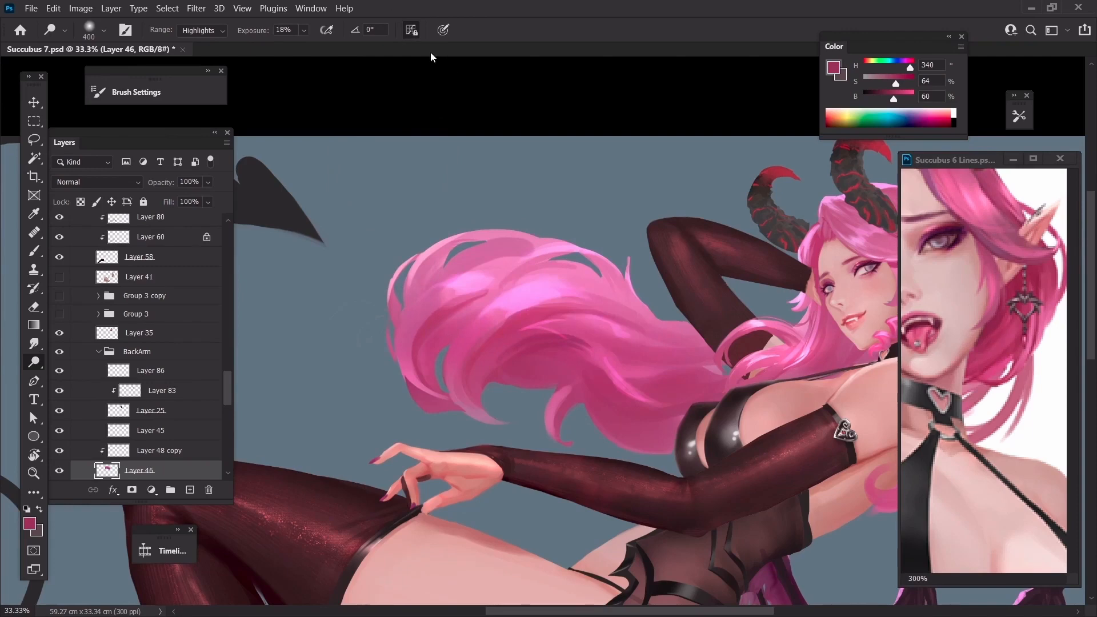
mouse_move(474, 280)
left_mouse_down()
mouse_move(605, 314)
mouse_move(578, 269)
mouse_move(462, 291)
mouse_move(675, 350)
mouse_move(599, 326)
mouse_move(655, 317)
mouse_move(415, 268)
mouse_move(465, 289)
mouse_move(578, 299)
mouse_move(432, 281)
mouse_move(607, 320)
mouse_move(480, 298)
mouse_move(598, 312)
left_mouse_up()
key("ctrl+z")
key("ctrl+z")
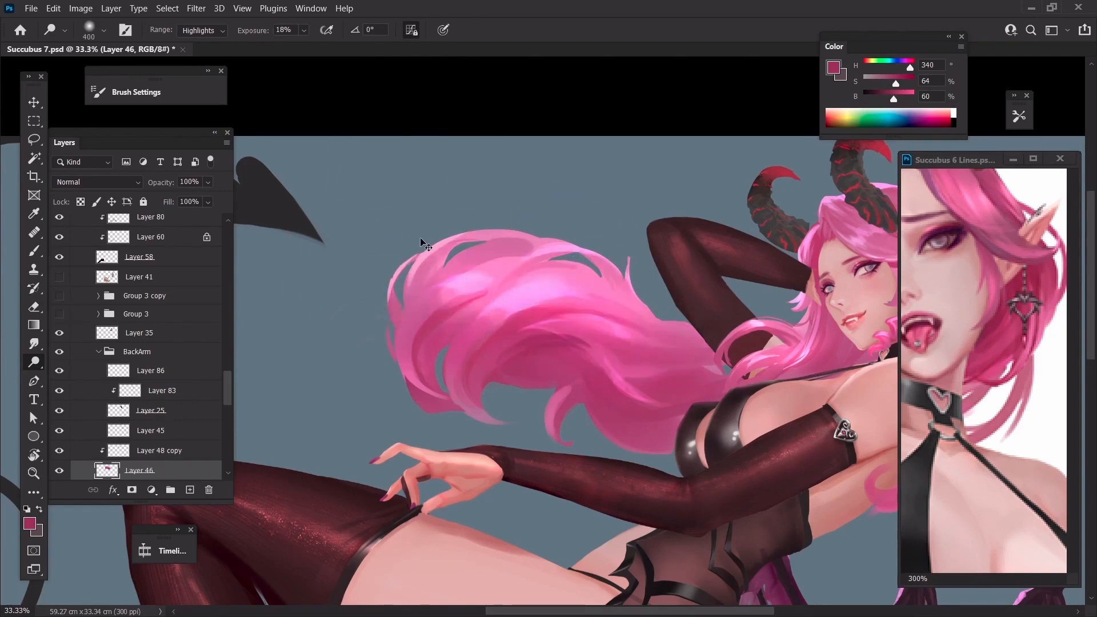
key("ctrl+z")
Switch Protect Tones, dodge the flowing hair from its root toward the tip at 400 px, and judge it against the whole figure
left_click(411, 31)
mouse_move(648, 324)
left_mouse_down()
mouse_move(469, 285)
mouse_move(673, 330)
mouse_move(431, 272)
left_mouse_up()
key("ctrl+minus")
key("ctrl+minus")
key("ctrl+minus")
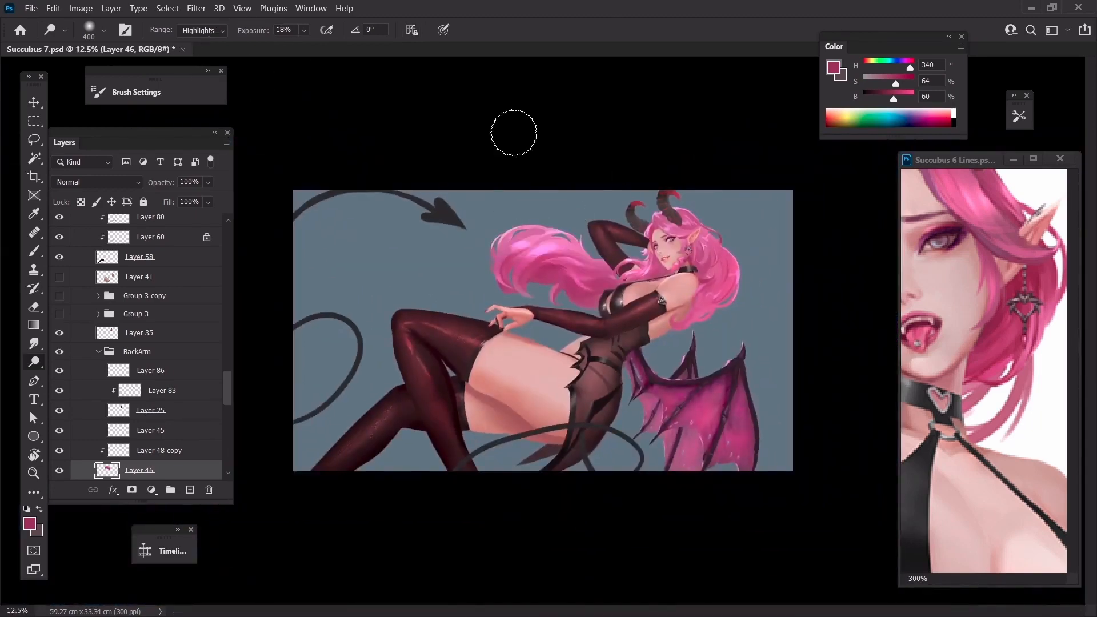
Try 500 px highlight dodges along the flowing hair, undo them, and brighten its upper curve at 400 px instead
key("ctrl+plus")
key("ctrl+plus")
key("ctrl+plus")
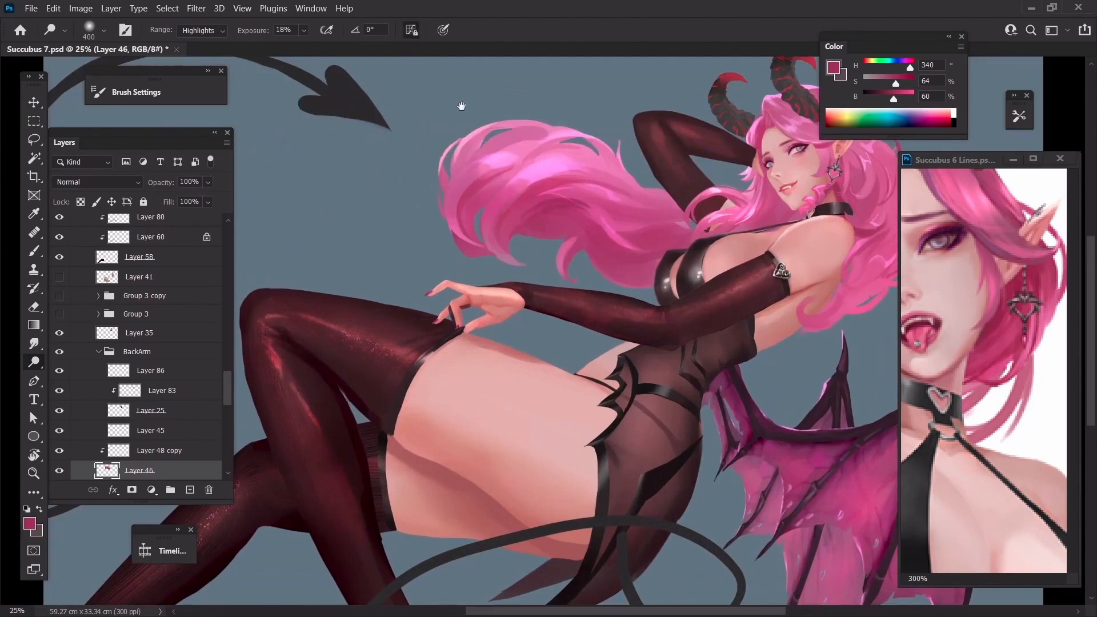
left_click_drag(461, 106, 409, 174)
key("bracketright")
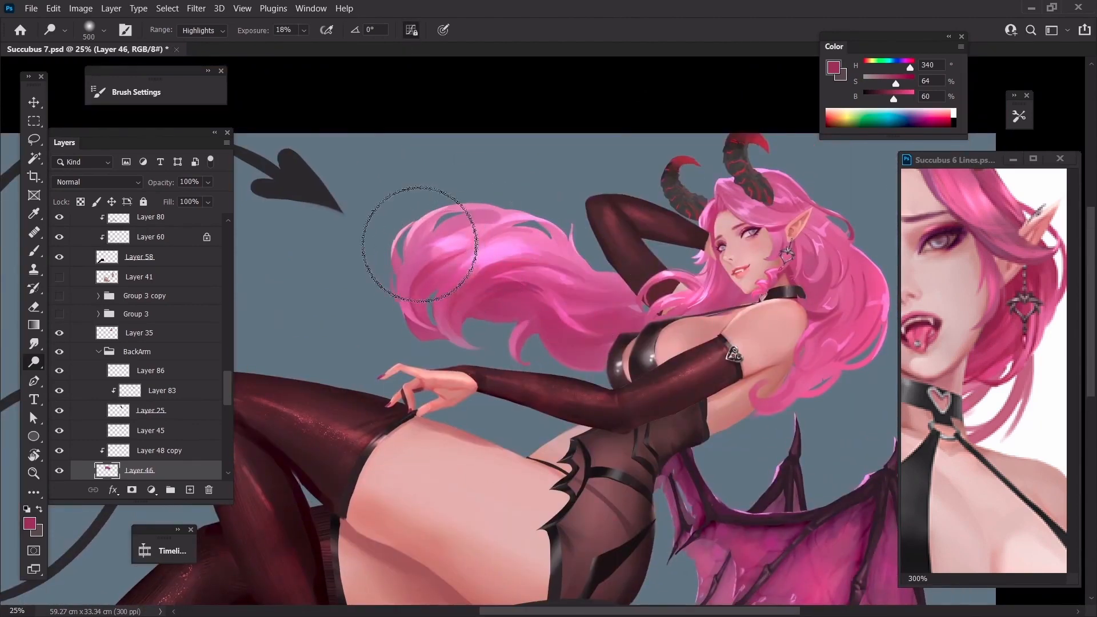
left_click_drag(411, 242, 659, 285)
key("ctrl+z")
left_click_drag(449, 230, 627, 308)
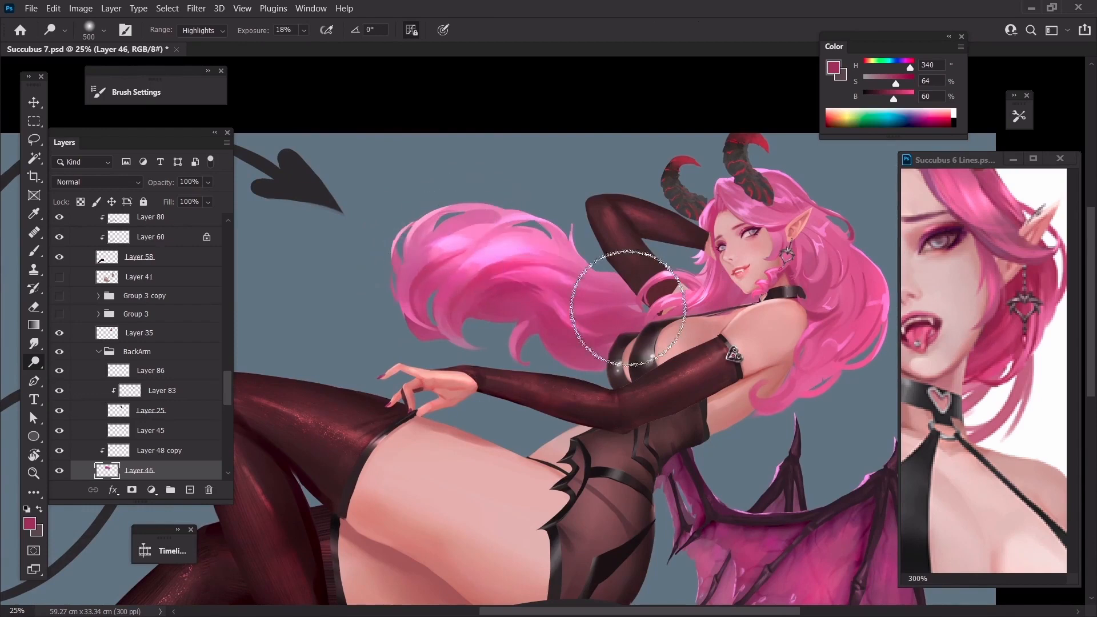
key("bracketleft")
key("ctrl+z")
left_click_drag(438, 225, 458, 239)
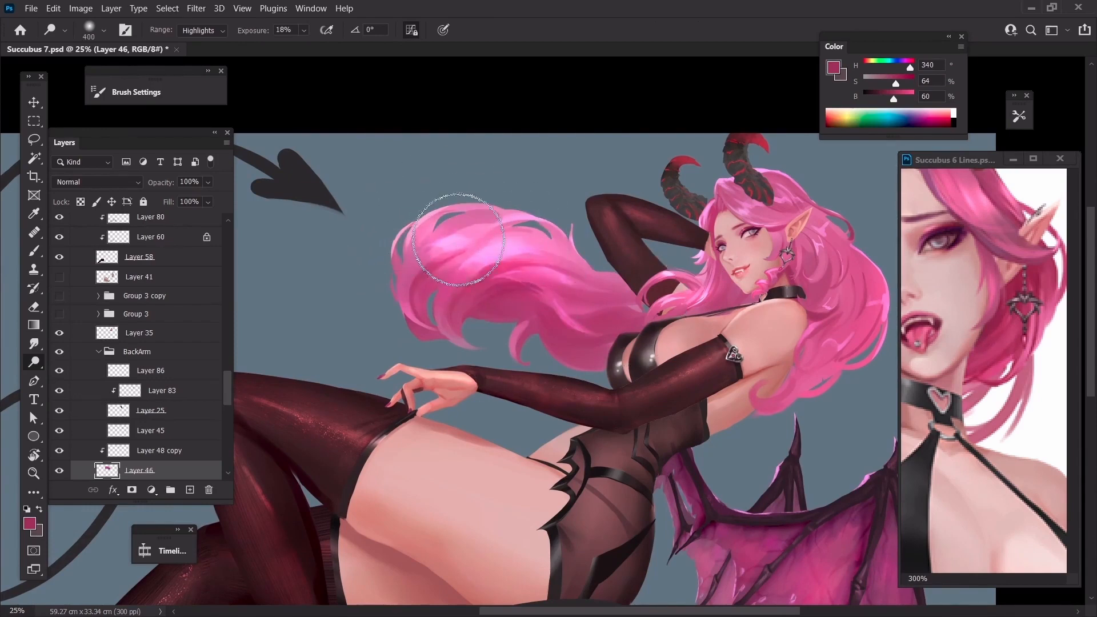
Touch up the flowing hair's highlights with dodge brushes from 200 to 500 px and judge the hair against the whole figure
key("bracketleft")
key("bracketleft")
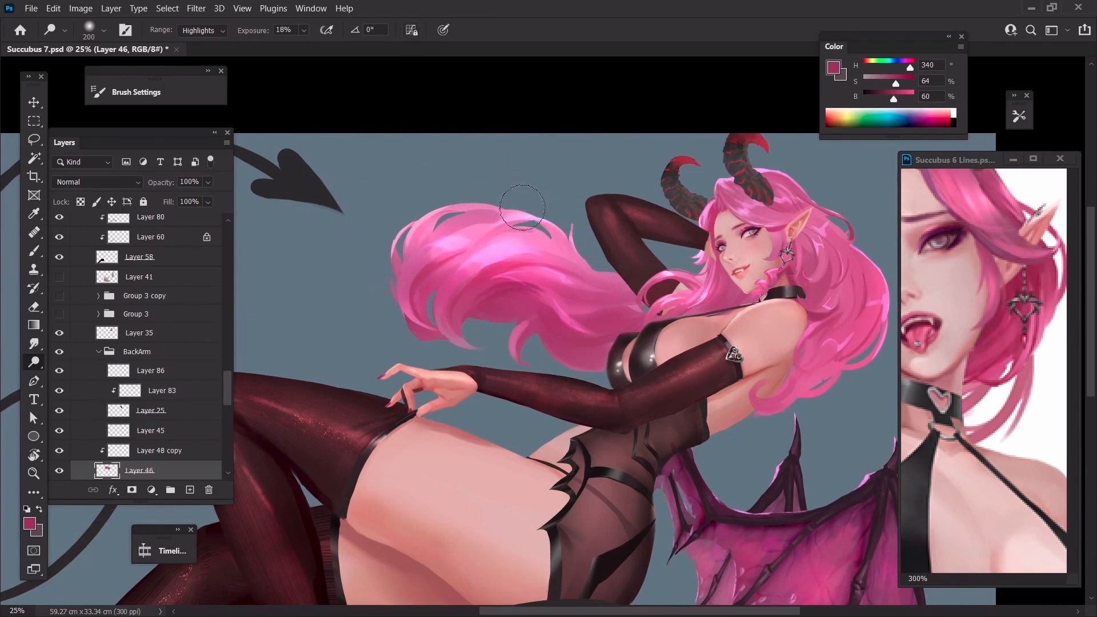
key("ctrl+minus")
key("bracketright")
key("bracketright")
key("bracketright")
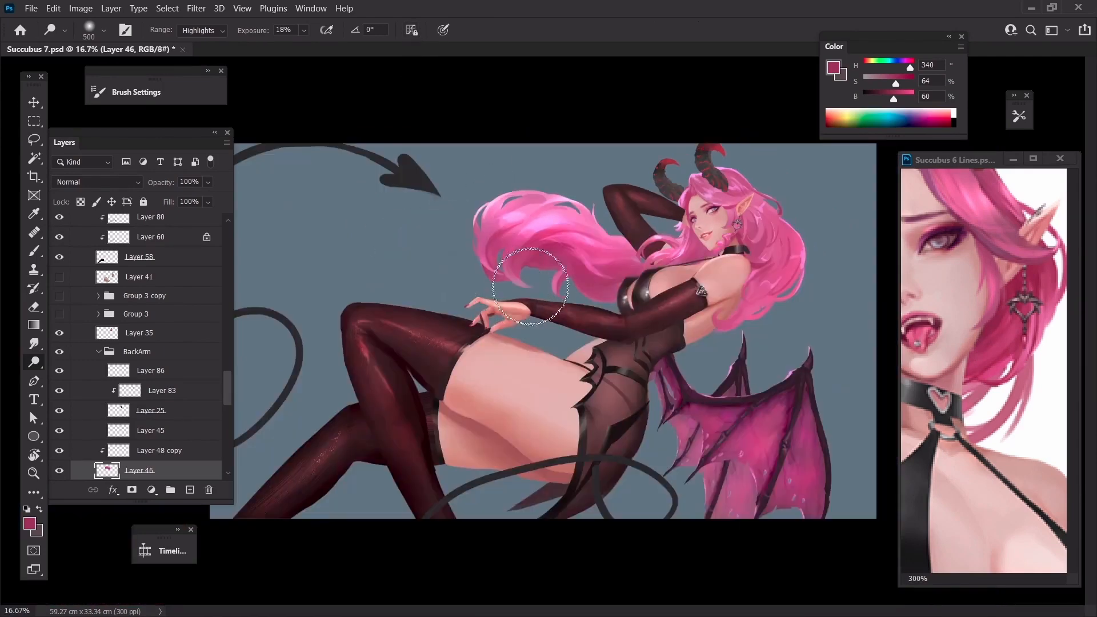
key("ctrl+minus")
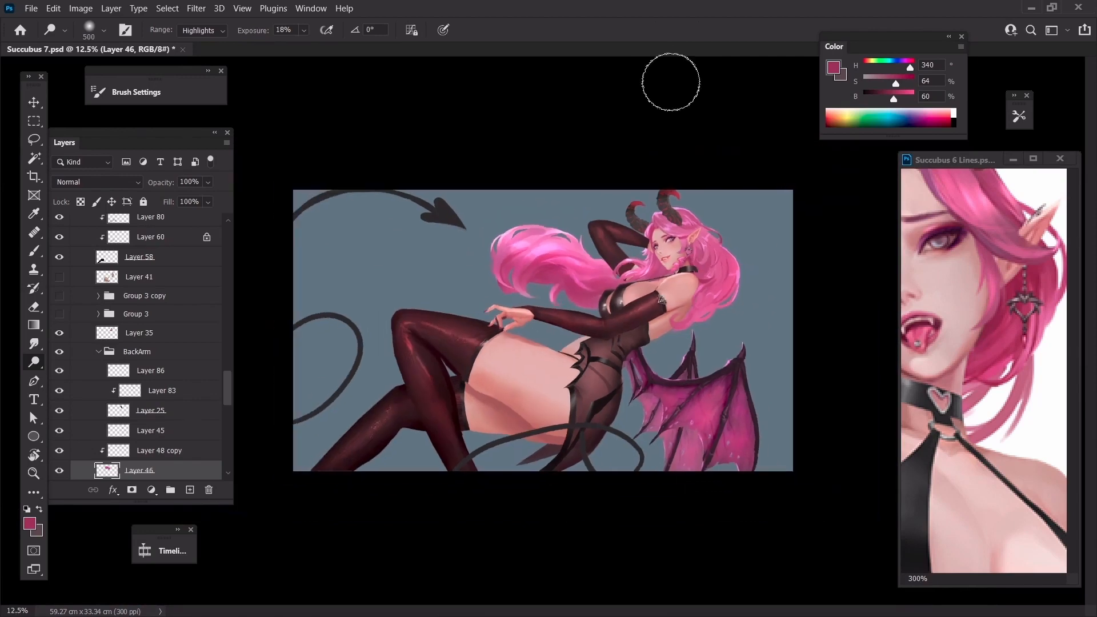
key("bracketright")
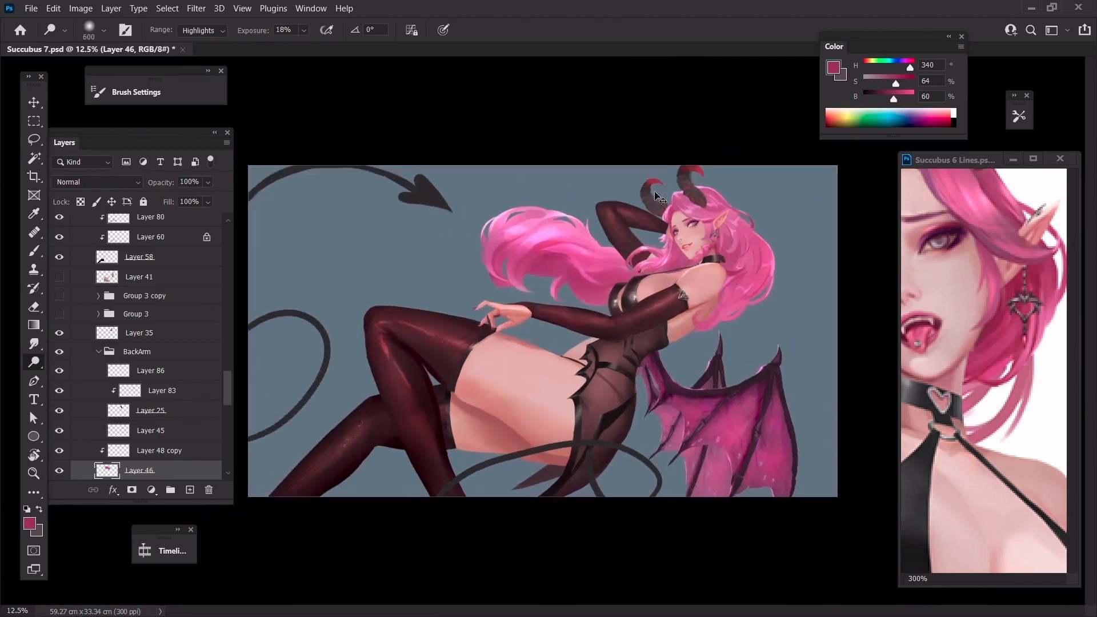
Switch to the Burn tool on Layer 28 copy, try darkening the highlights of the hair behind the ear at 700 px, and undo it
key("ctrl+plus")
left_click(772, 199, "ctrl")
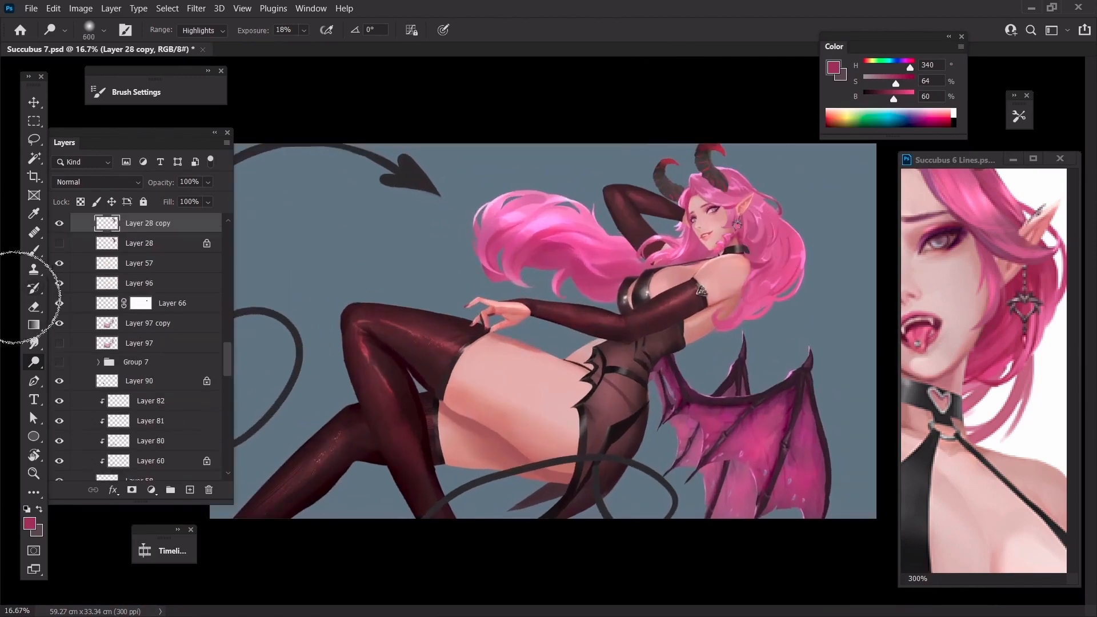
right_click(35, 362)
left_click(77, 376)
key("]")
mouse_move(763, 233)
left_mouse_down()
mouse_move(760, 200)
mouse_move(733, 234)
left_mouse_up()
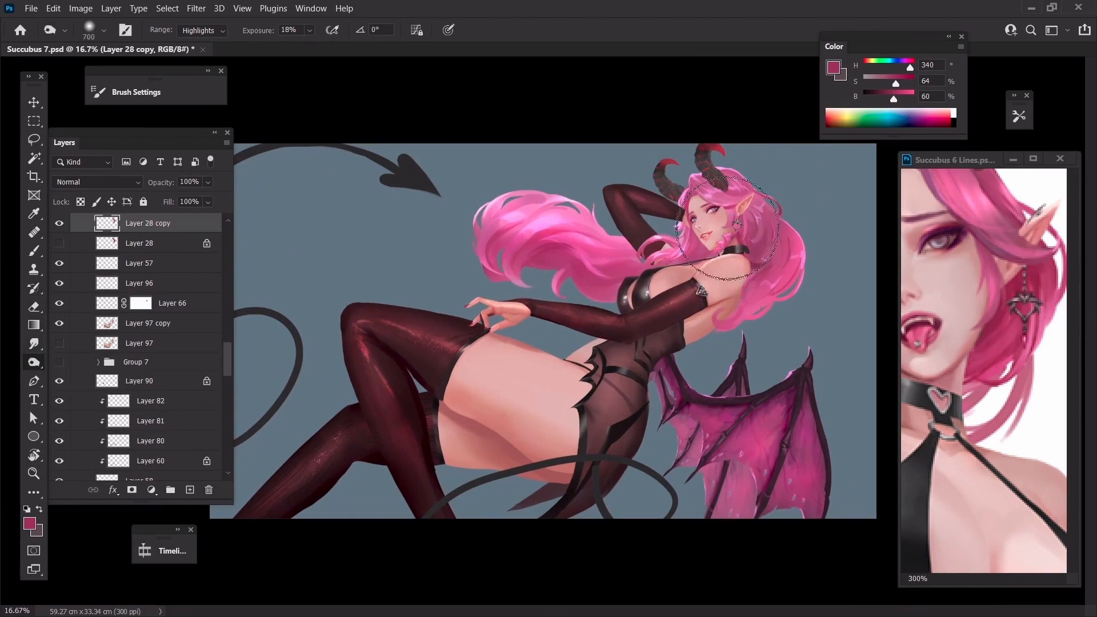
key("ctrl+z")
key("ctrl+z")
Set the Burn range to Shadows and try darkening the hair behind the ear with brushes of 700 to 800 px
left_click(207, 31)
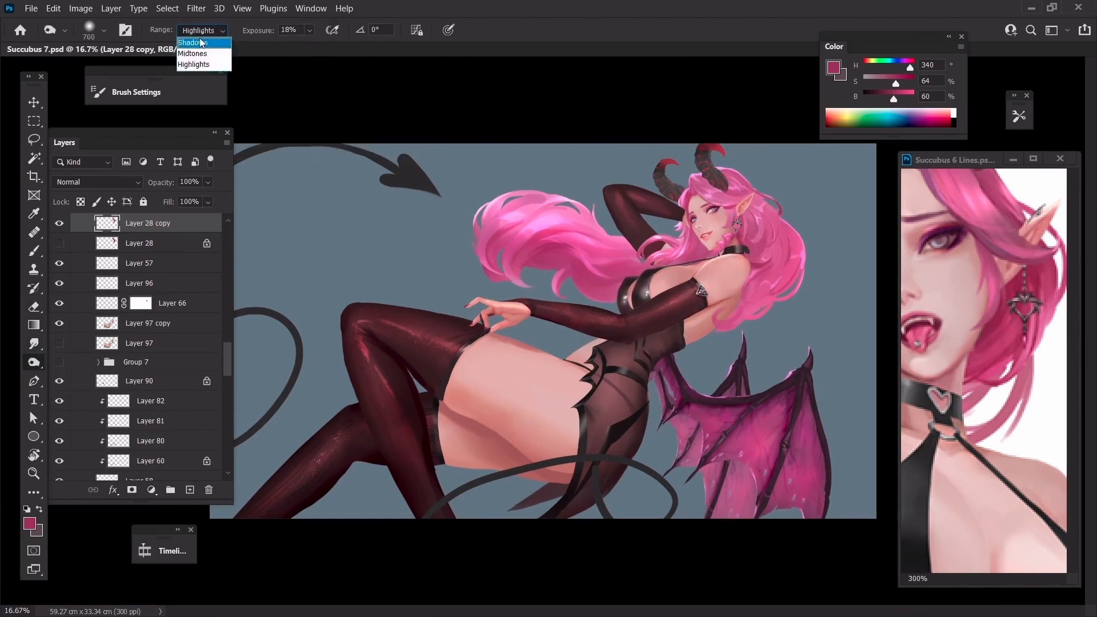
left_click(196, 43)
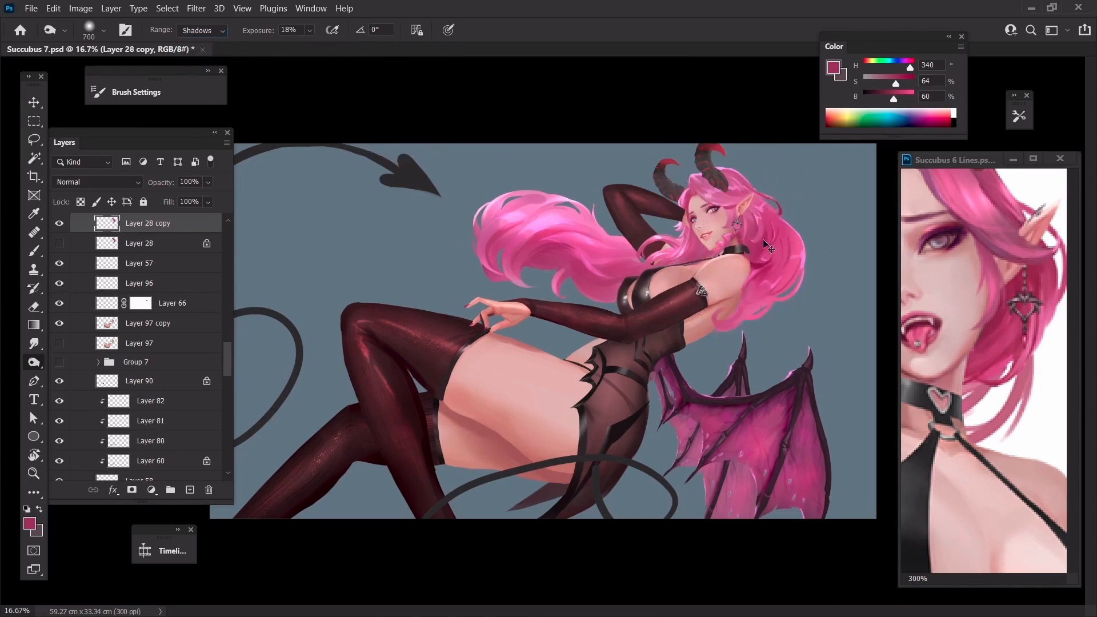
key("]")
key("ctrl+z")
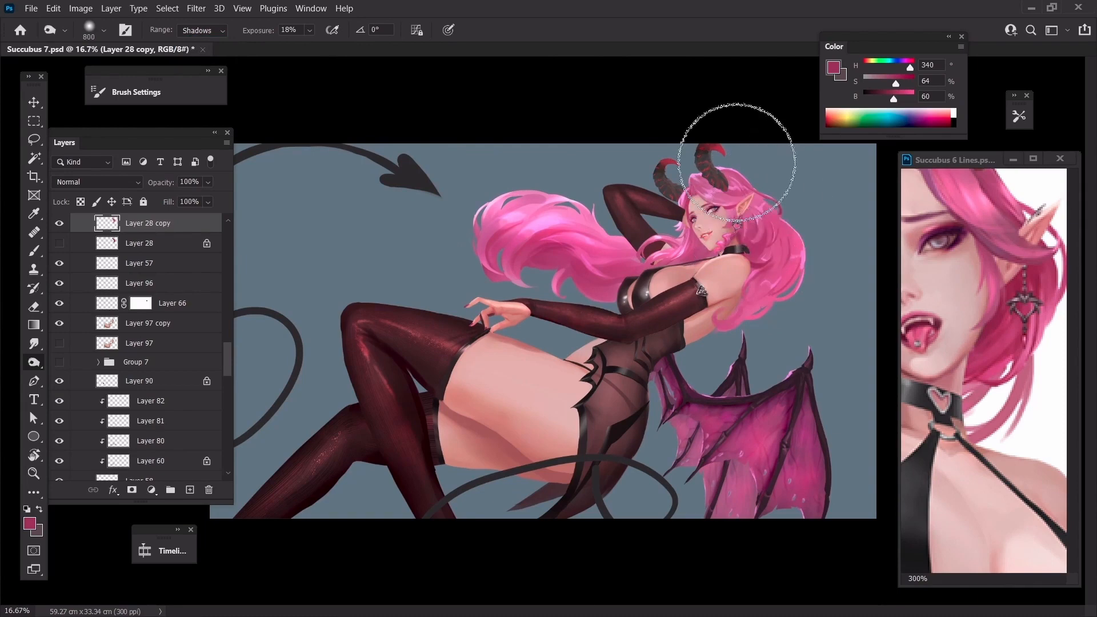
mouse_move(763, 211)
left_mouse_down()
mouse_move(723, 237)
mouse_move(777, 225)
mouse_move(725, 271)
mouse_move(789, 238)
left_mouse_up()
key("bracketleft")
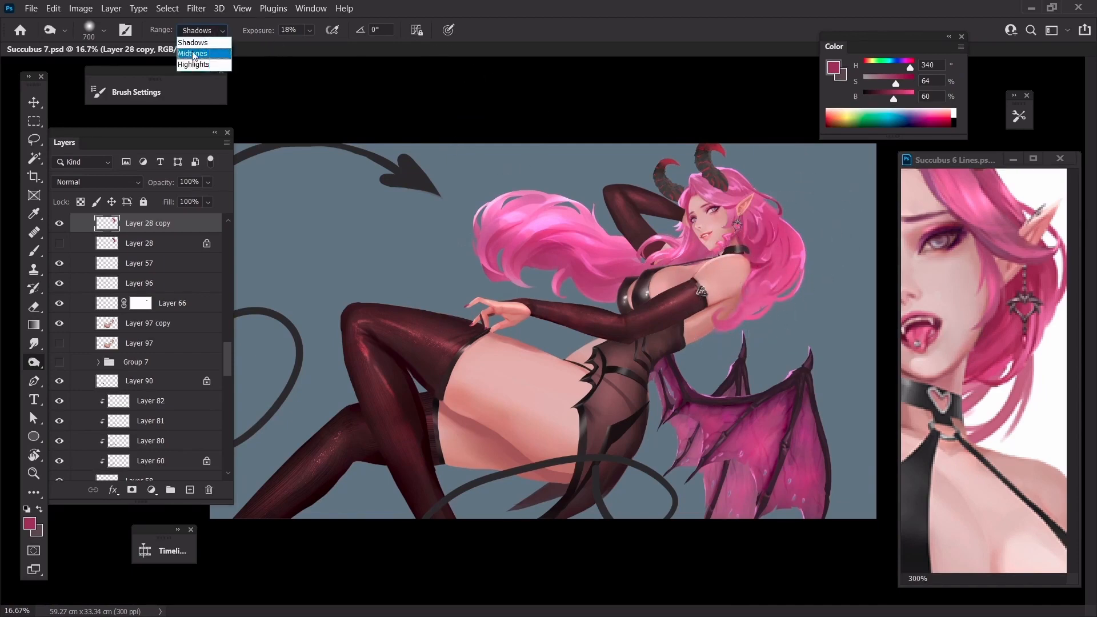
Set the Burn range to Midtones, darken the hair behind the ear at 500 px, and judge it against the whole figure
left_click(192, 54)
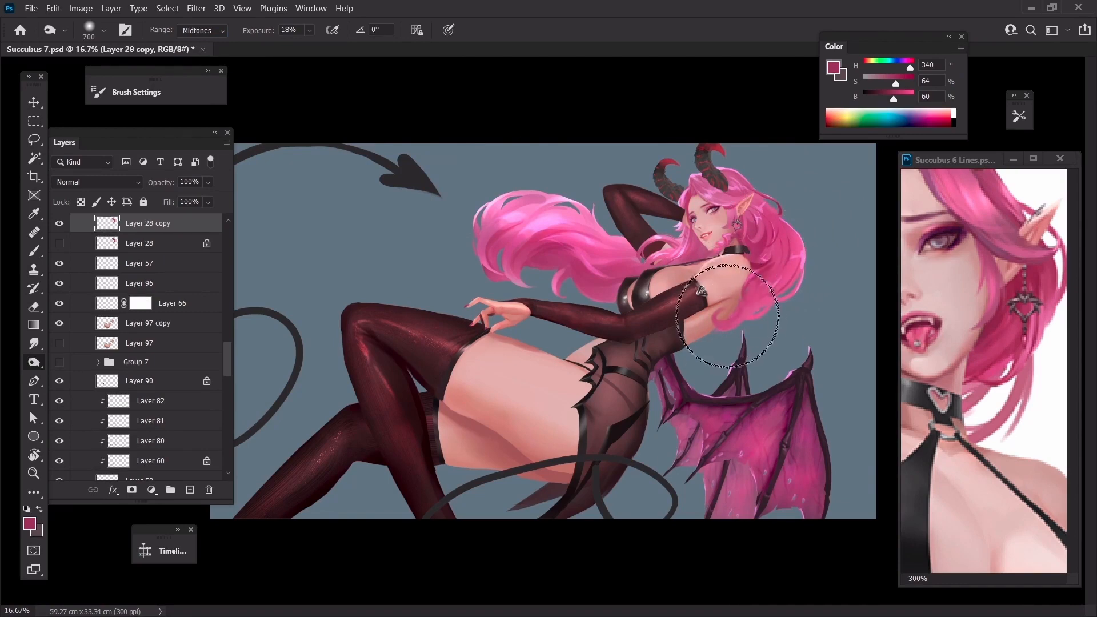
key("bracketleft")
key("bracketleft")
key("bracketleft")
key("bracketleft")
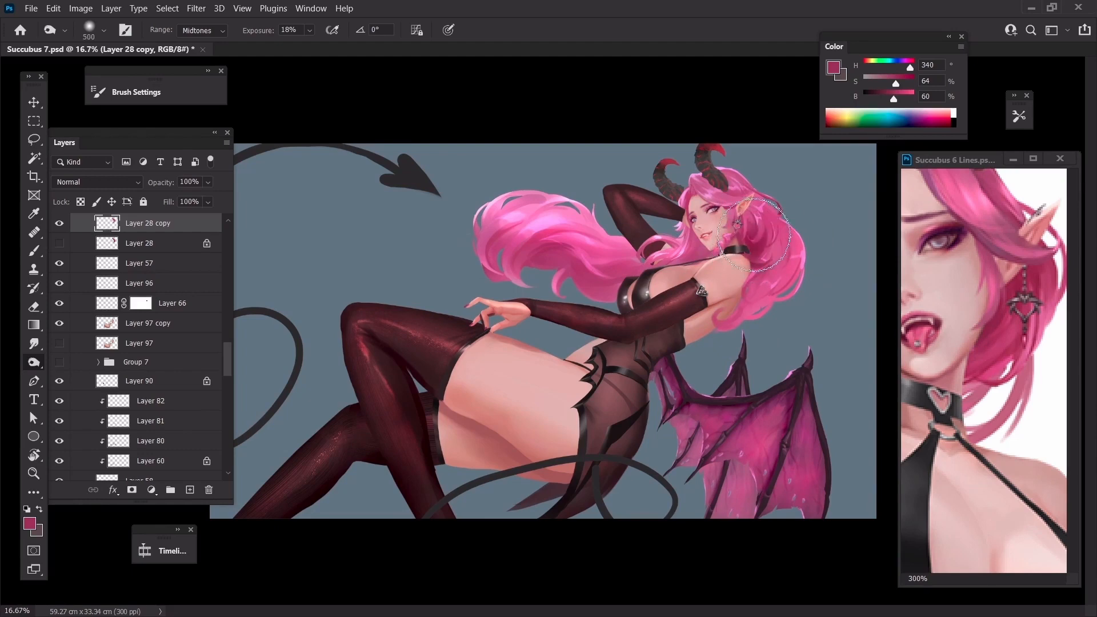
key("bracketright")
key("bracketright")
key("ctrl+minus")
key("ctrl+minus")
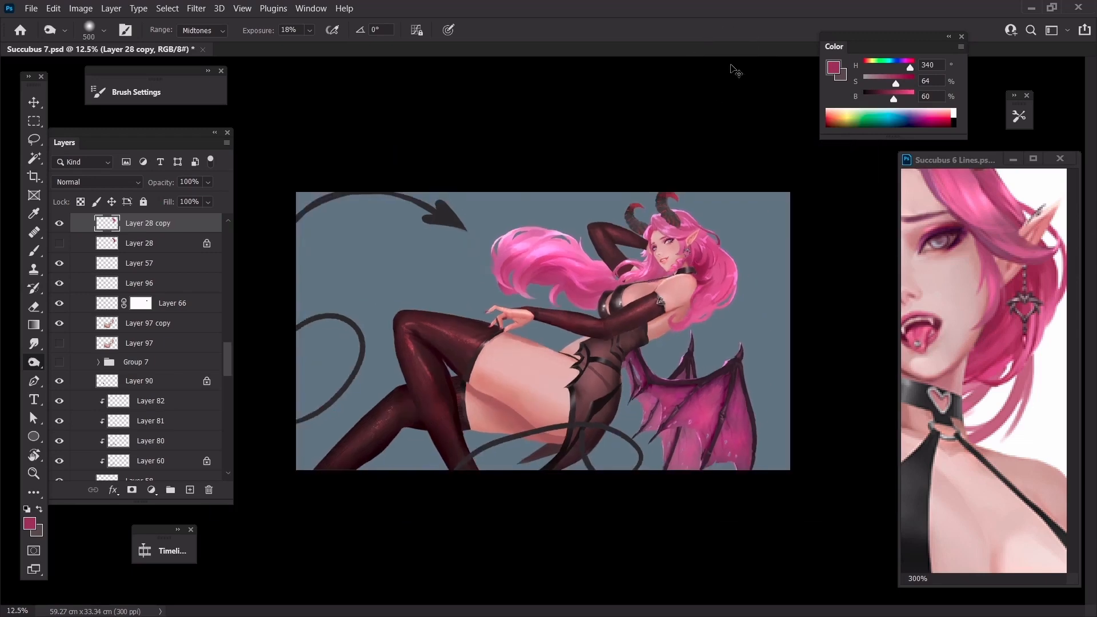
Burn the midtones of the hair beside the earring and choker up close with brushes of 400 px and smaller
key("ctrl+plus")
key("ctrl+plus")
key("ctrl+plus")
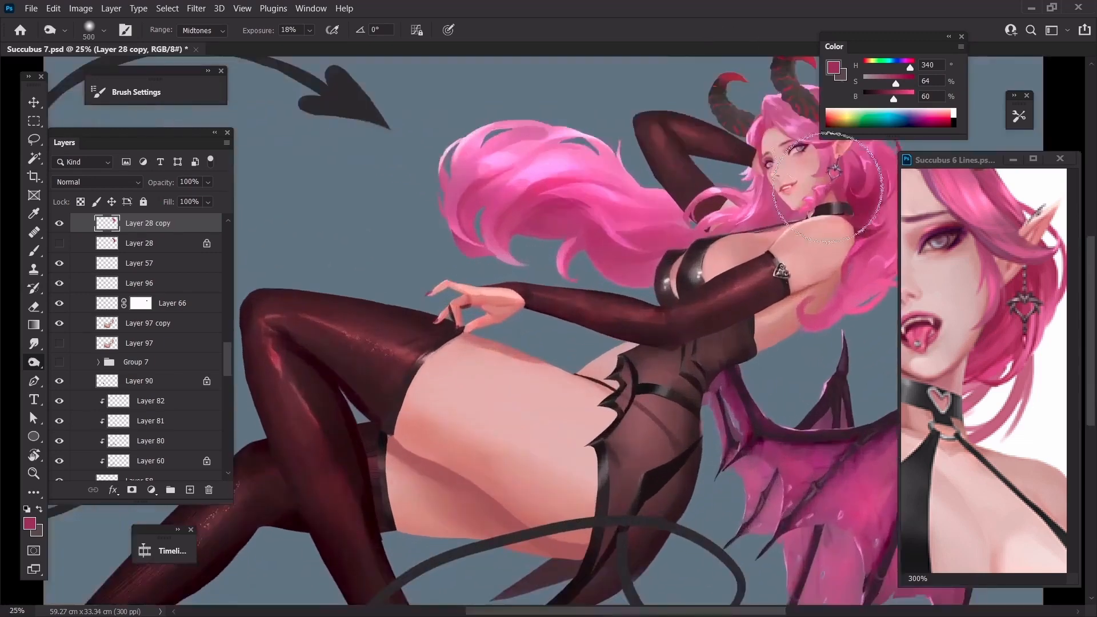
key("ctrl+plus")
key("bracketleft")
key("bracketleft")
key("bracketleft")
key("bracketleft")
key("bracketleft")
key("bracketleft")
key("bracketleft")
key("bracketleft")
key("bracketleft")
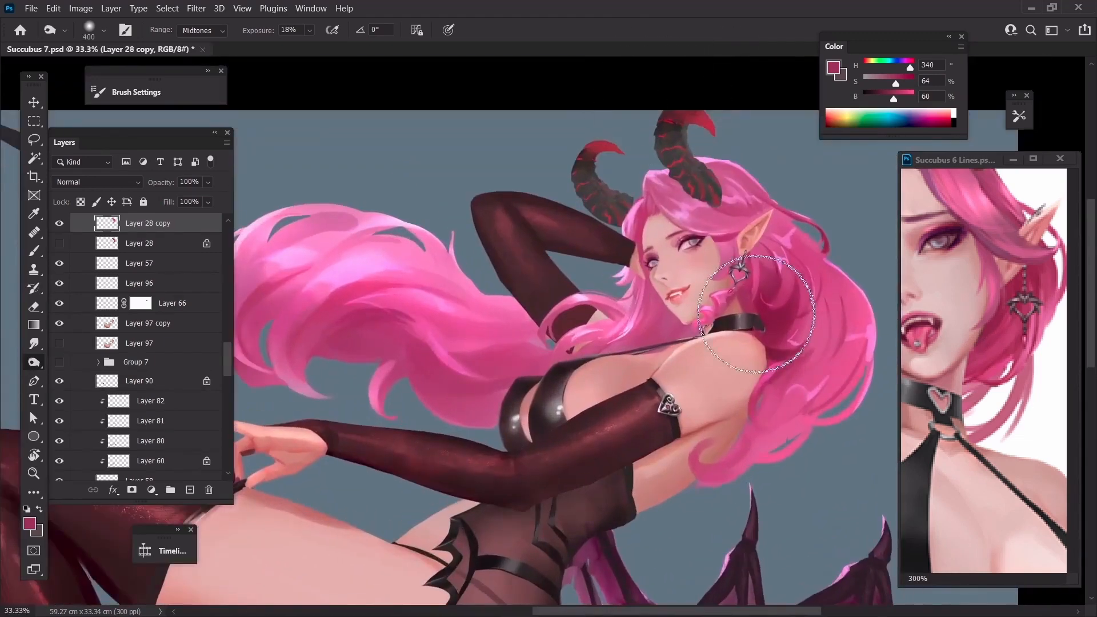
Paint the strands behind the earring with a 25 px Brush in dark and mid pinks sampled from the hair
key("b")
left_click(762, 360, "alt")
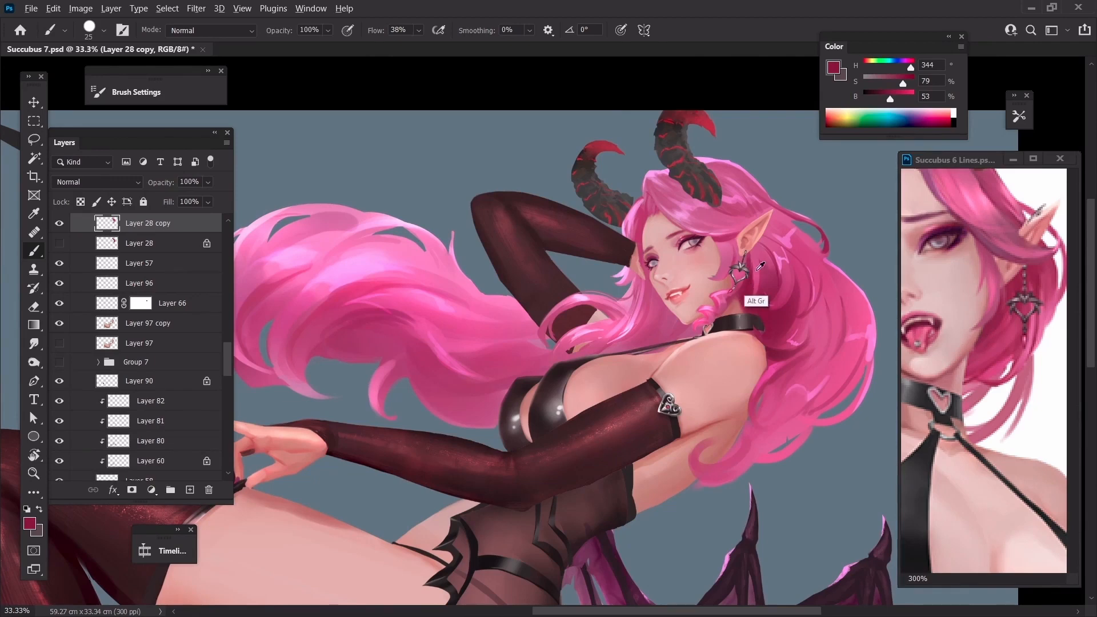
left_click(755, 261, "alt")
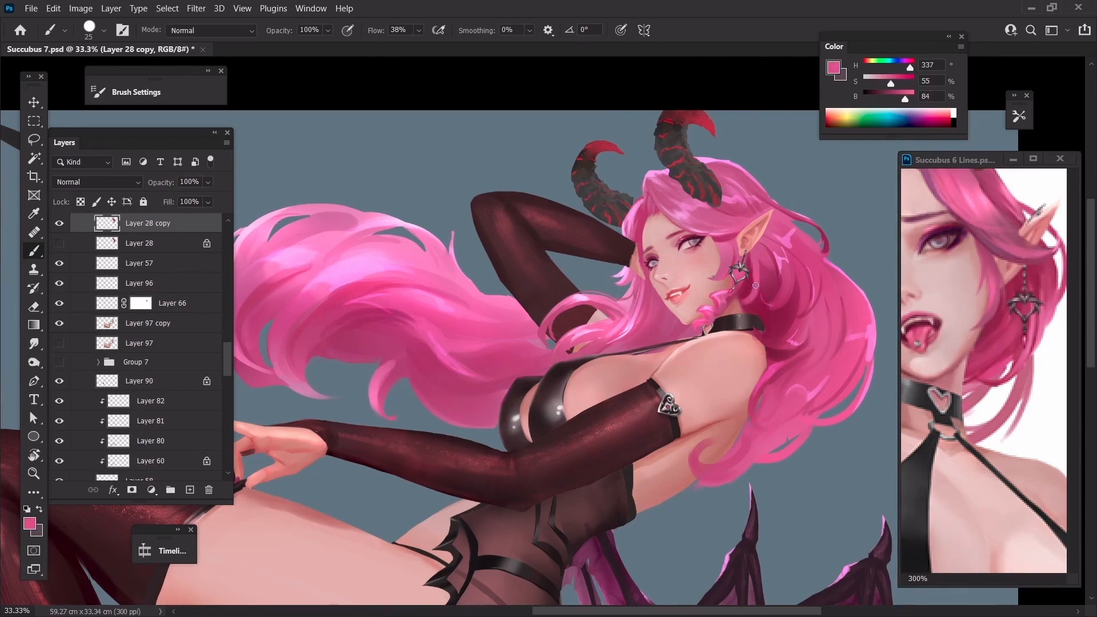
left_click(755, 272, "alt")
Lock the layer's transparency and blend the background's gray-blue and muted sampled pinks into the hair beside the choker with 50 to 100 px brushes
left_click(533, 191, "alt")
key("bracketright")
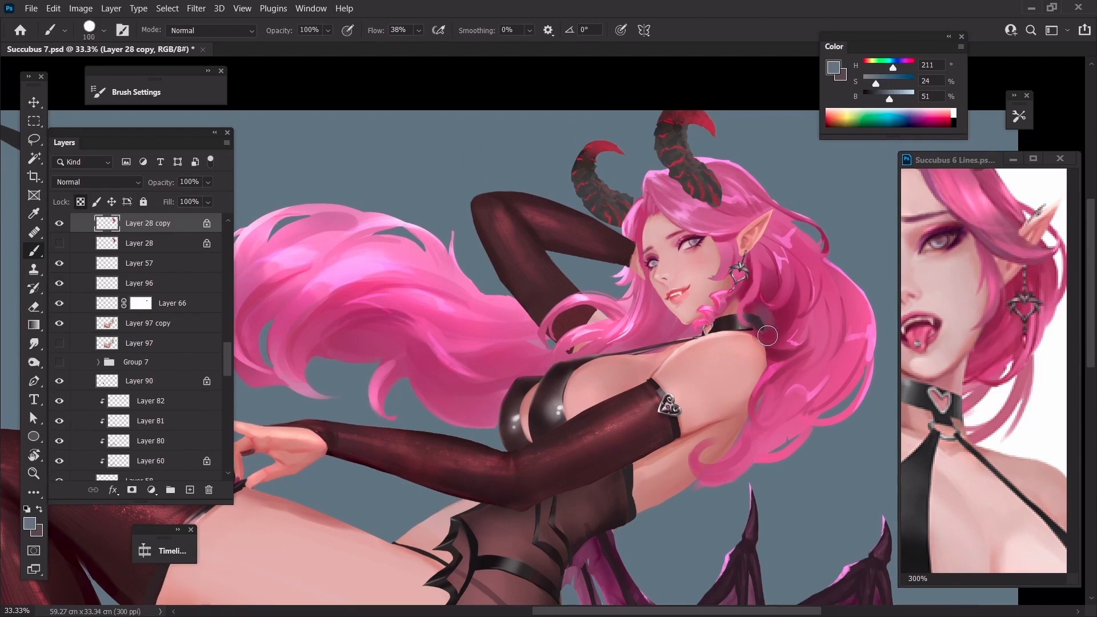
left_click(758, 308, "alt")
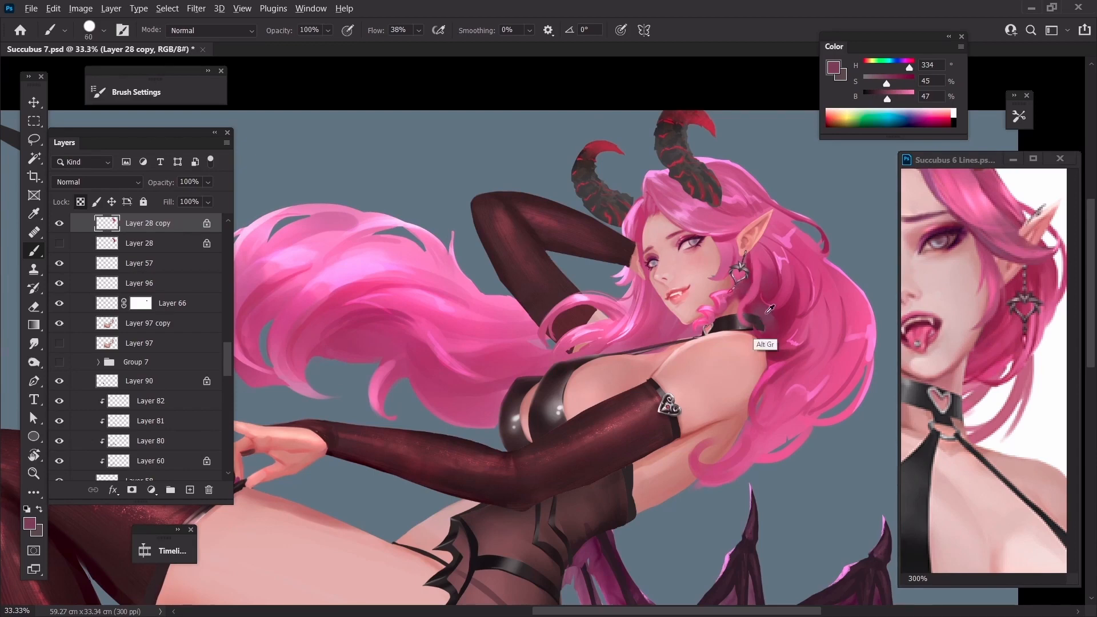
left_click(759, 307, "alt")
left_click(774, 329, "alt")
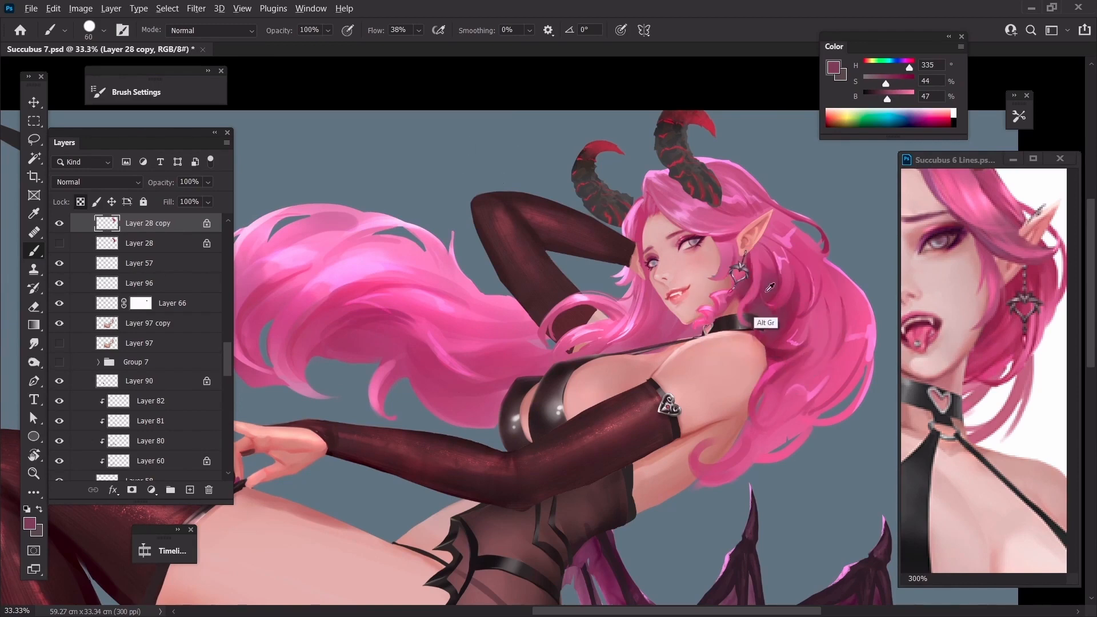
left_click(763, 293, "alt")
key("bracketleft")
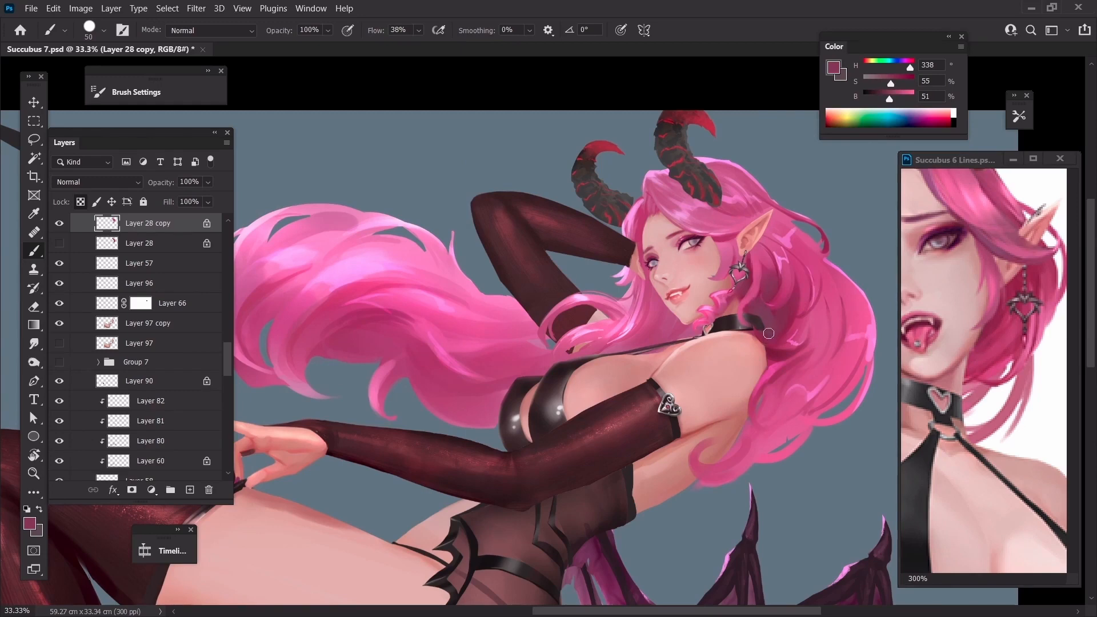
Check the whole figure, and refine the strands behind the earring with sampled pinks and brushes from 40 down to 15 px
key("ctrl+minus")
key("ctrl+minus")
key("ctrl+minus")
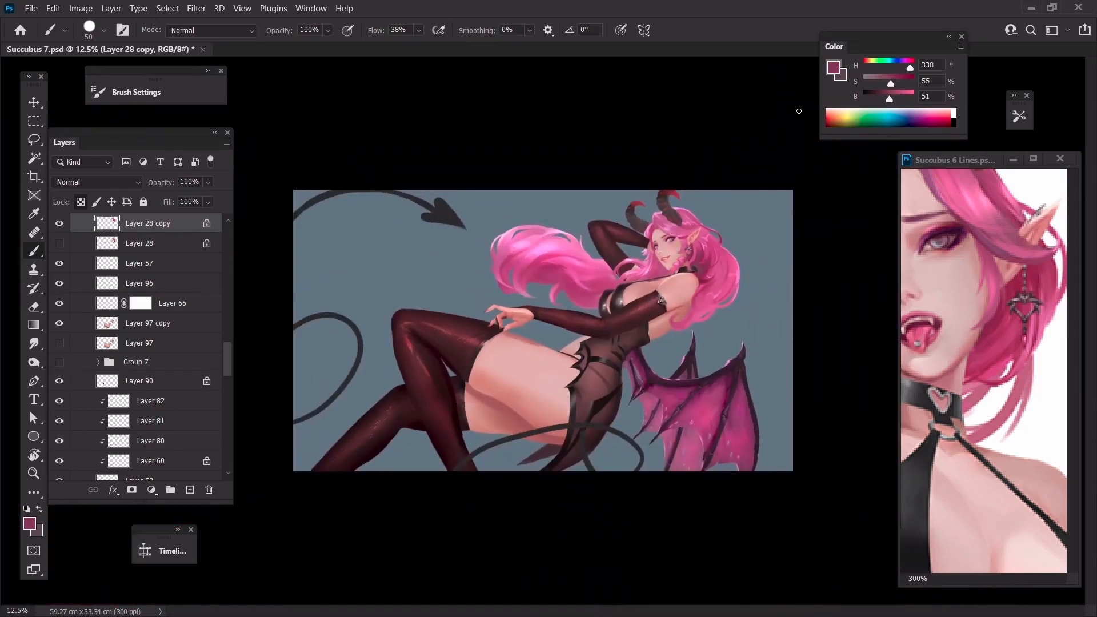
key("ctrl+plus")
key("ctrl+plus")
left_click_drag(737, 263, 620, 368)
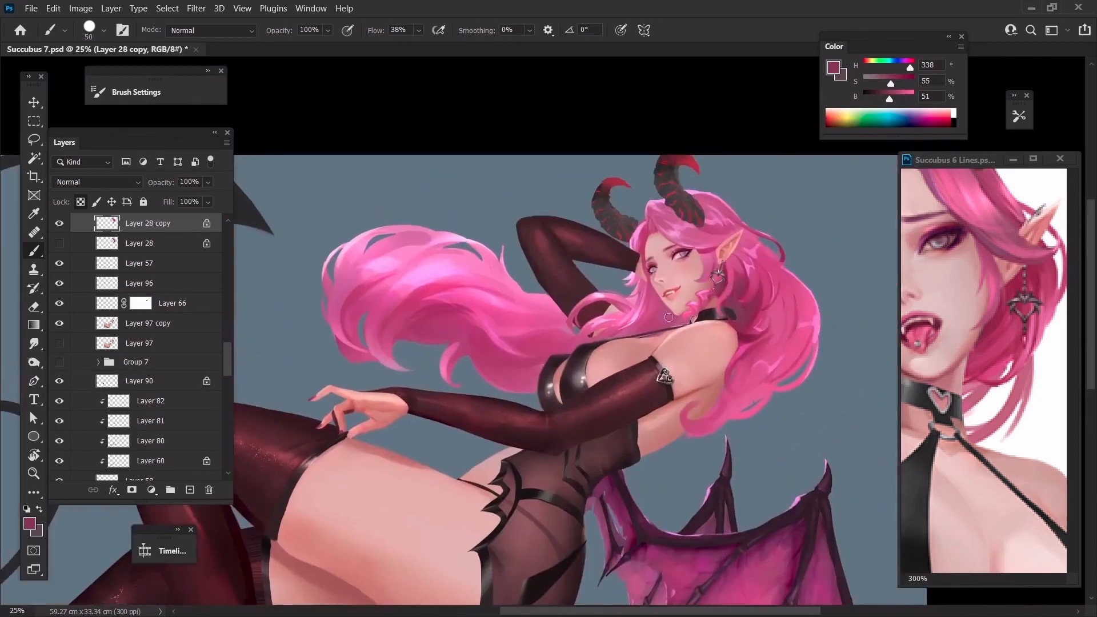
left_click(752, 273, "alt")
key("bracketright")
key("bracketright")
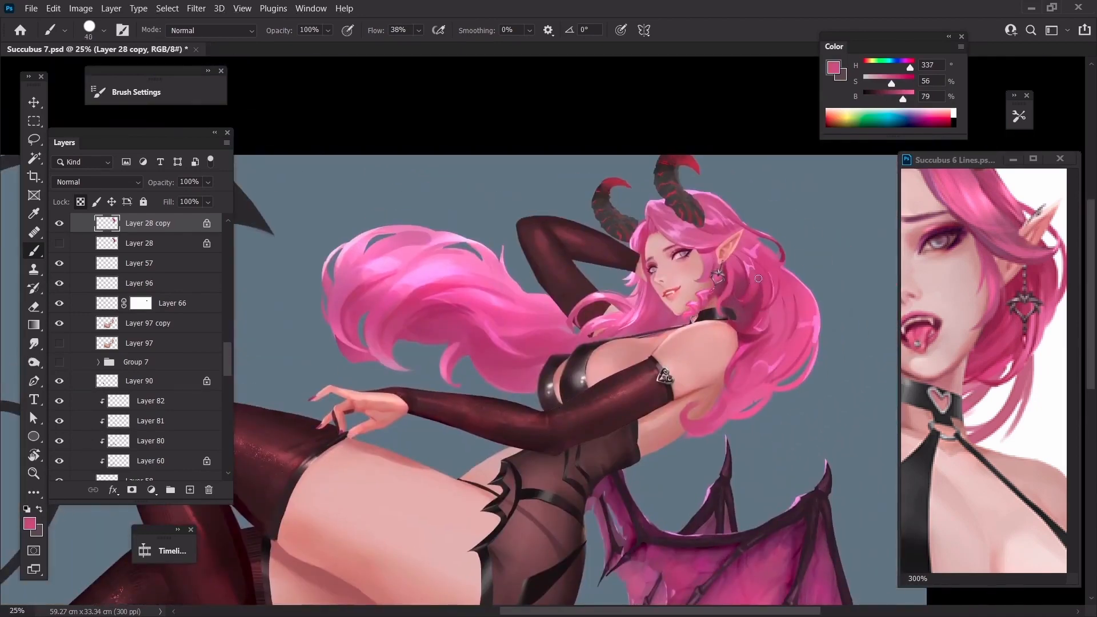
left_click(733, 294, "alt")
key("bracketleft")
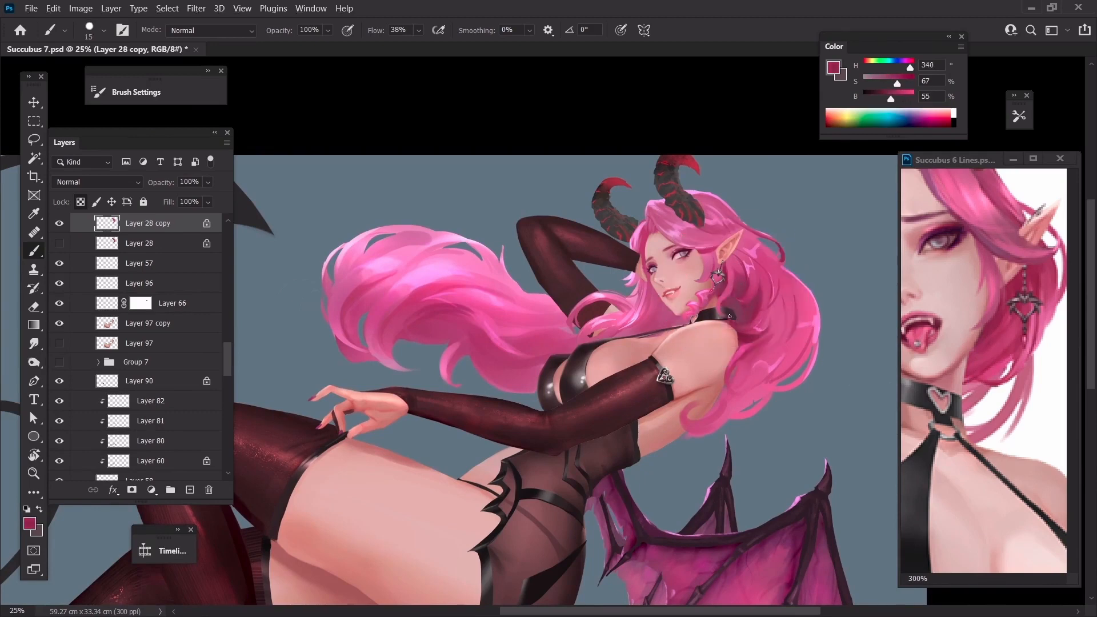
Touch up the shadowed hair between the earring and choker with sampled muted pinks and 30 to 35 px brushes
left_click(741, 314, "alt")
left_click(732, 302, "alt")
key("bracketright")
key("ctrl+plus")
key("ctrl+plus")
left_click_drag(703, 342, 454, 420)
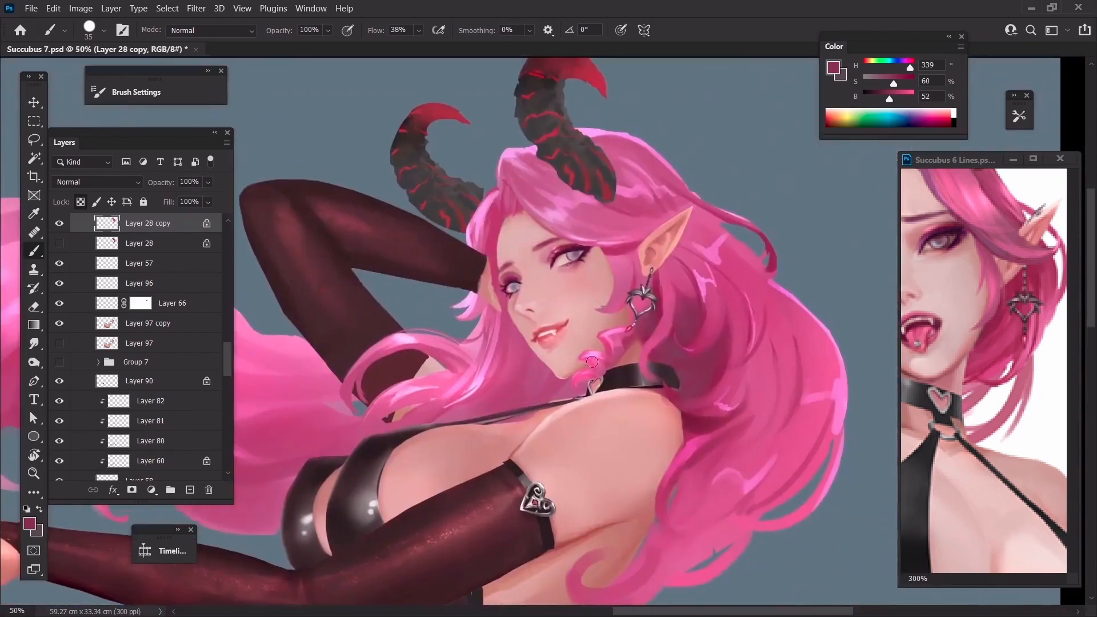
left_click(651, 350, "alt")
left_click(654, 341, "alt")
key("bracketleft")
key("bracketleft")
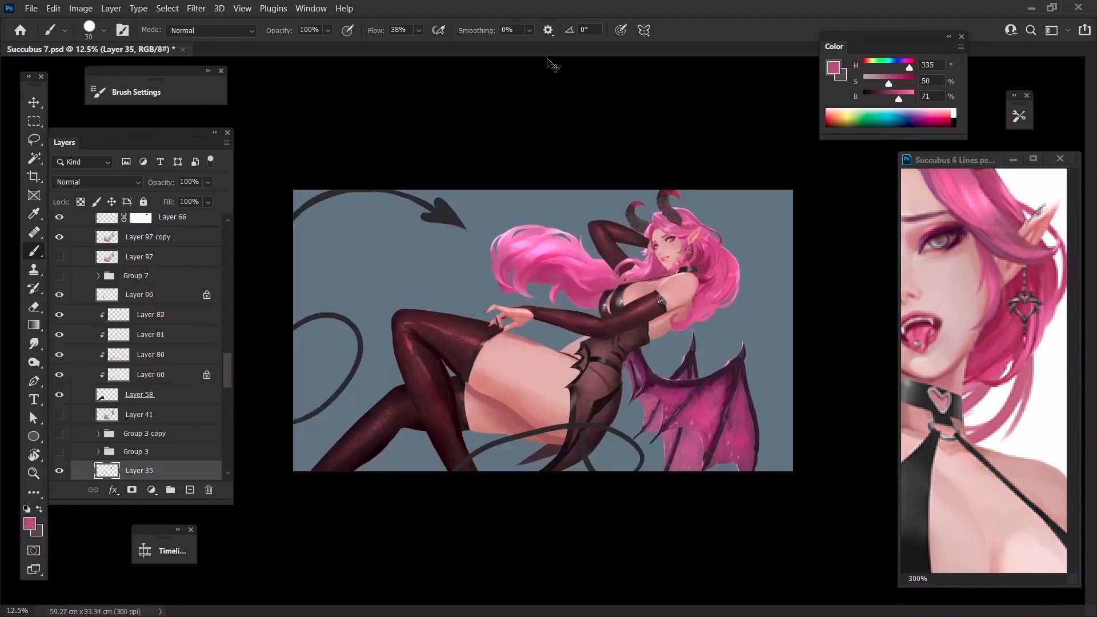
Judge the whole figure, reselect Layer 28 copy, and burn the midtones of the hair behind the shoulder with brushes up to 800 px
key("ctrl+minus")
key("ctrl+plus")
key("ctrl+plus")
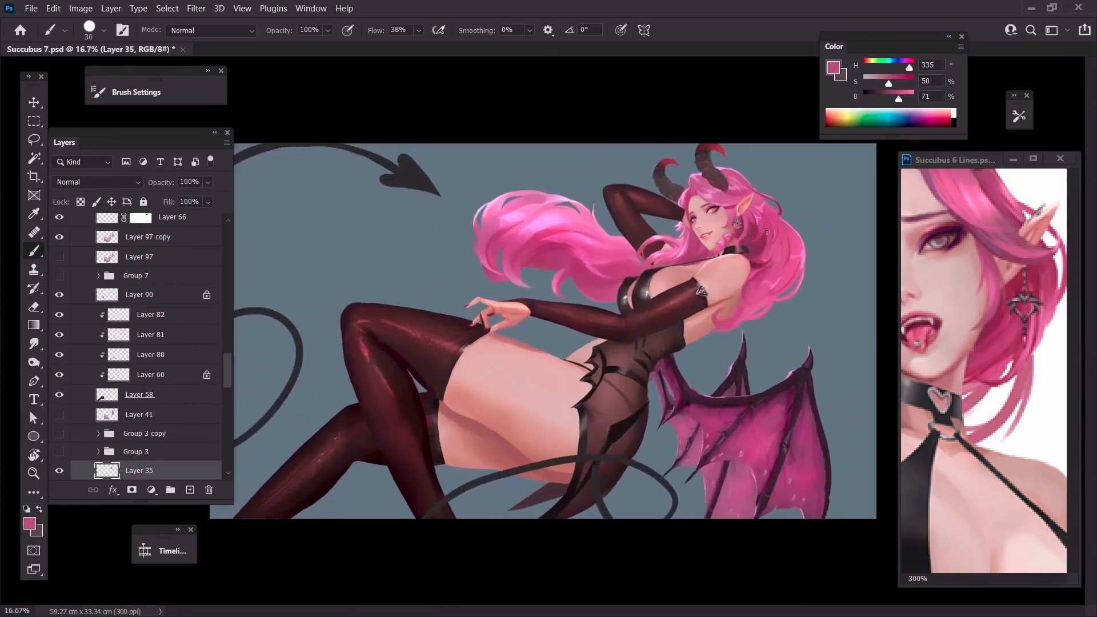
left_click(788, 261, "ctrl")
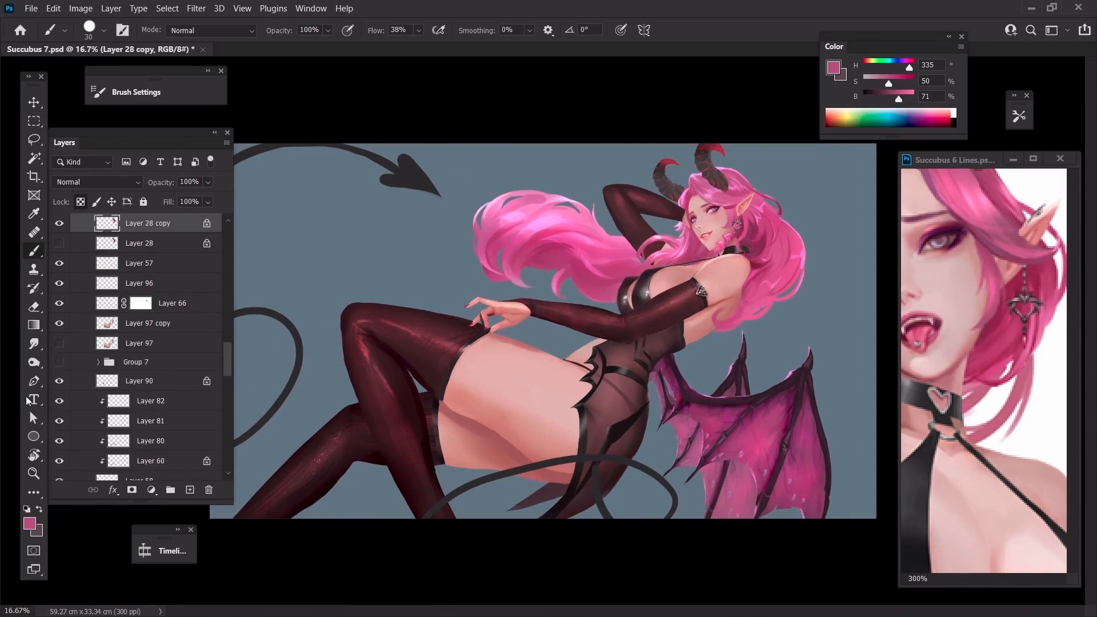
left_click(34, 362)
key("bracketright")
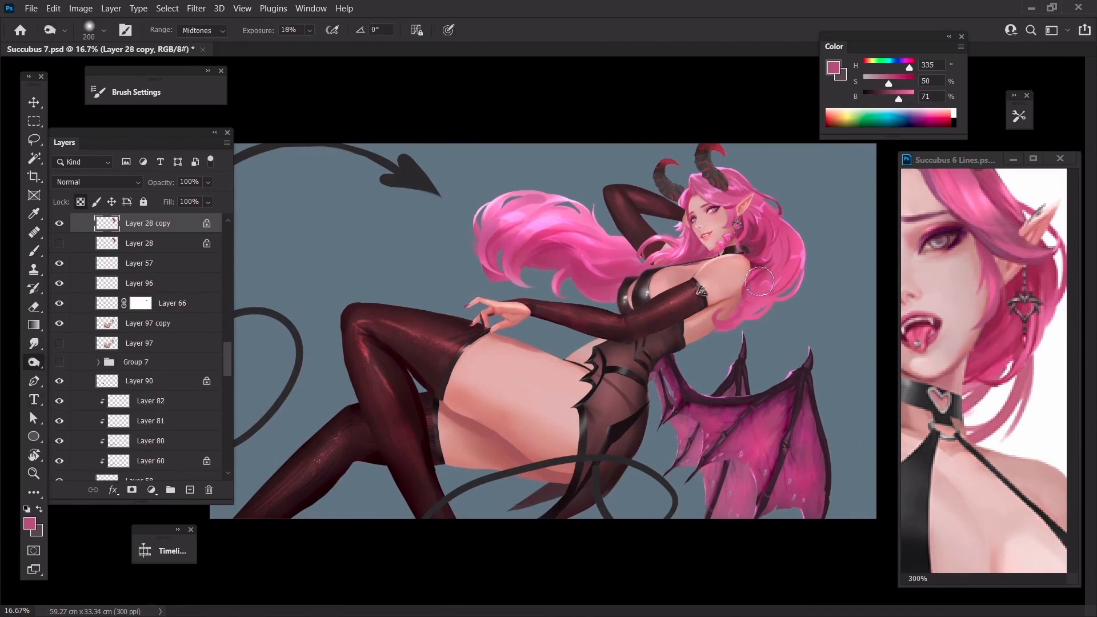
key("bracketright")
key("bracketright")
key("bracketright")
key("bracketright")
key("bracketright")
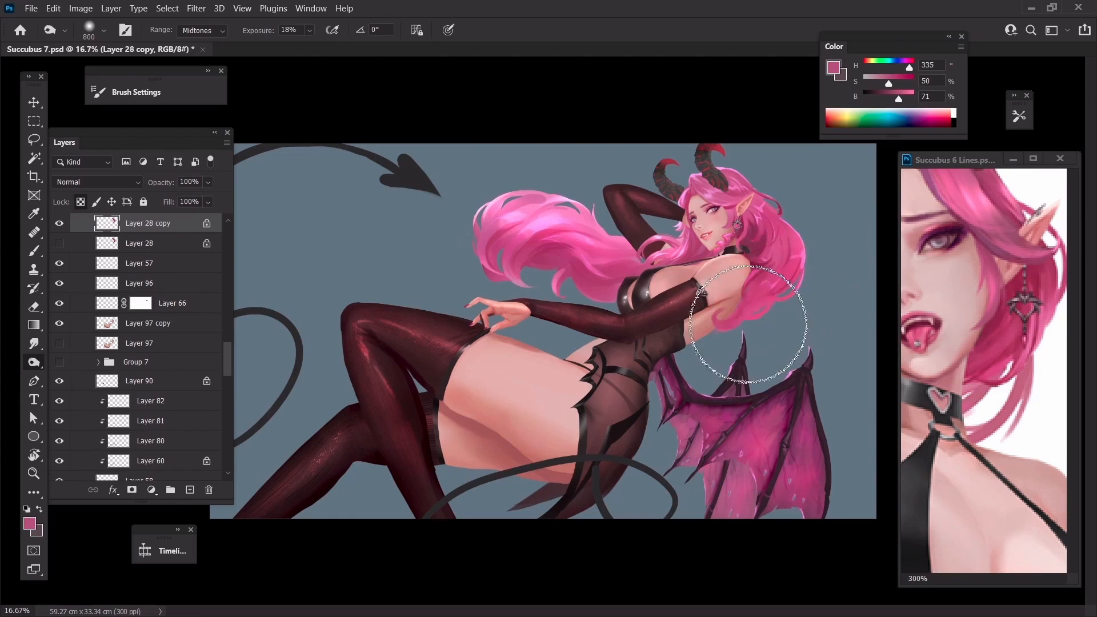
mouse_move(823, 246)
left_mouse_down()
mouse_move(838, 245)
mouse_move(736, 338)
mouse_move(837, 223)
mouse_move(768, 308)
left_mouse_up()
Add a new layer clipped to Layer 28 copy and set its blend mode to Multiply
key("ctrl+shift+n")
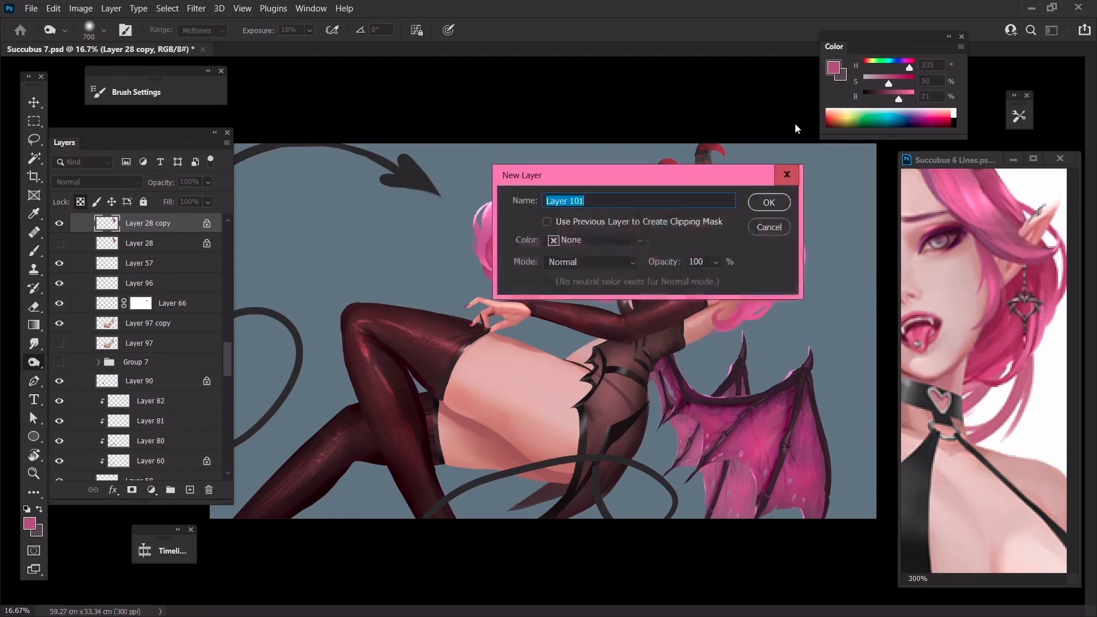
key("Return")
right_click(182, 228)
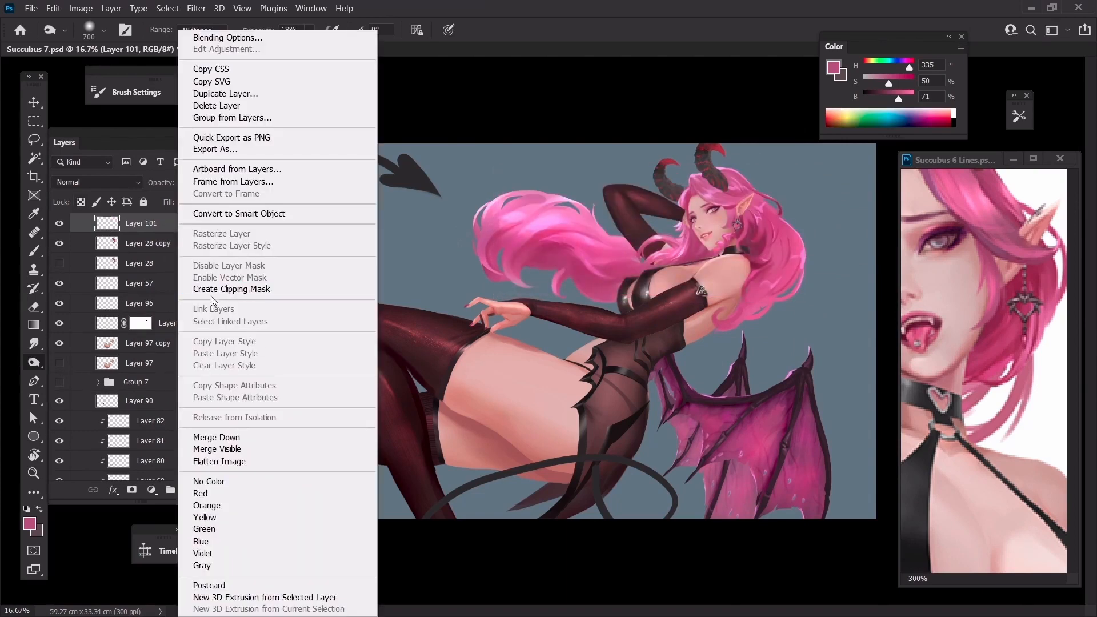
left_click(231, 290)
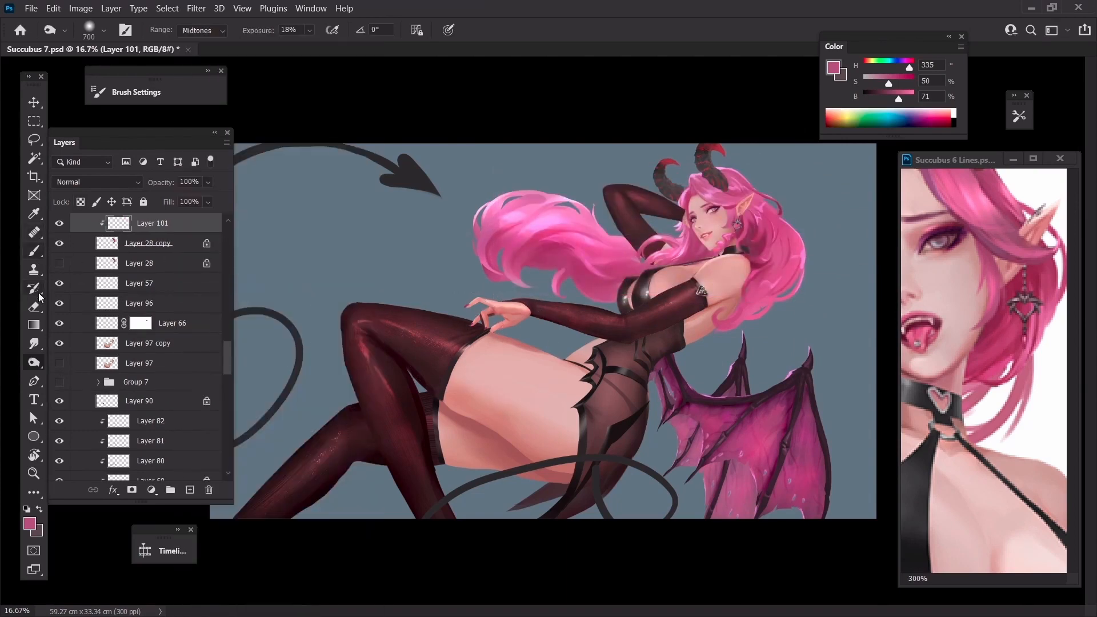
left_click(32, 325)
left_click(92, 184)
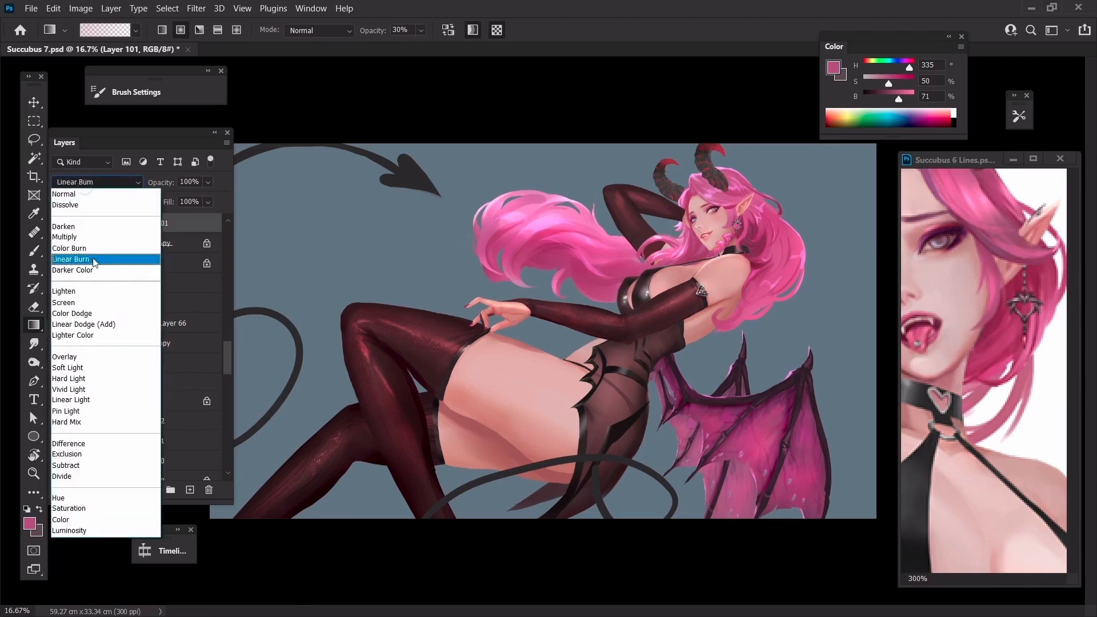
left_click(79, 237)
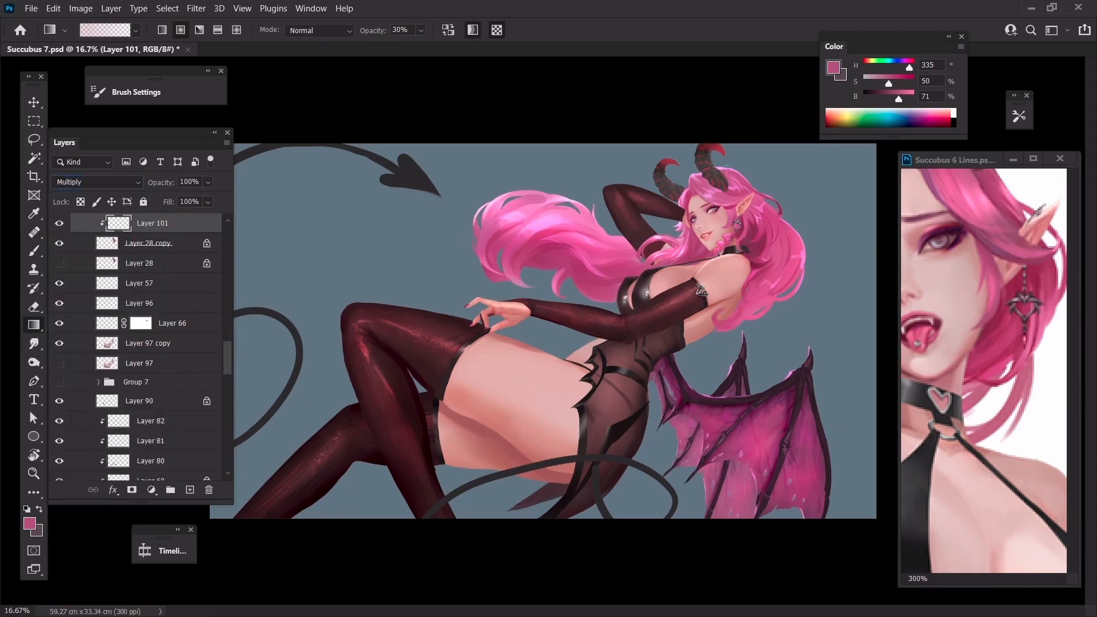
Shade the hair behind the ear and shoulder with 30% opacity gradients in a dark pink sampled from it (H 346, S 74, B 46)
left_click_drag(762, 327, 744, 251)
left_click(754, 263, "alt")
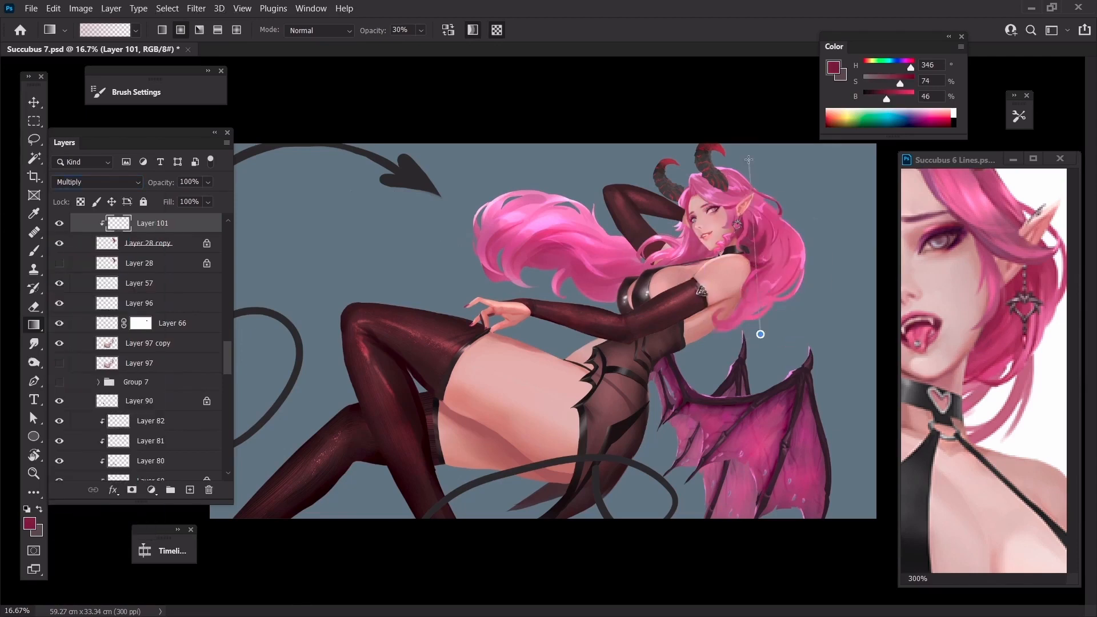
key("ctrl+minus")
Erase excess Multiply shading from the hair behind the shoulder on Layer 101 with a soft 500 to 900 px eraser
key("e")
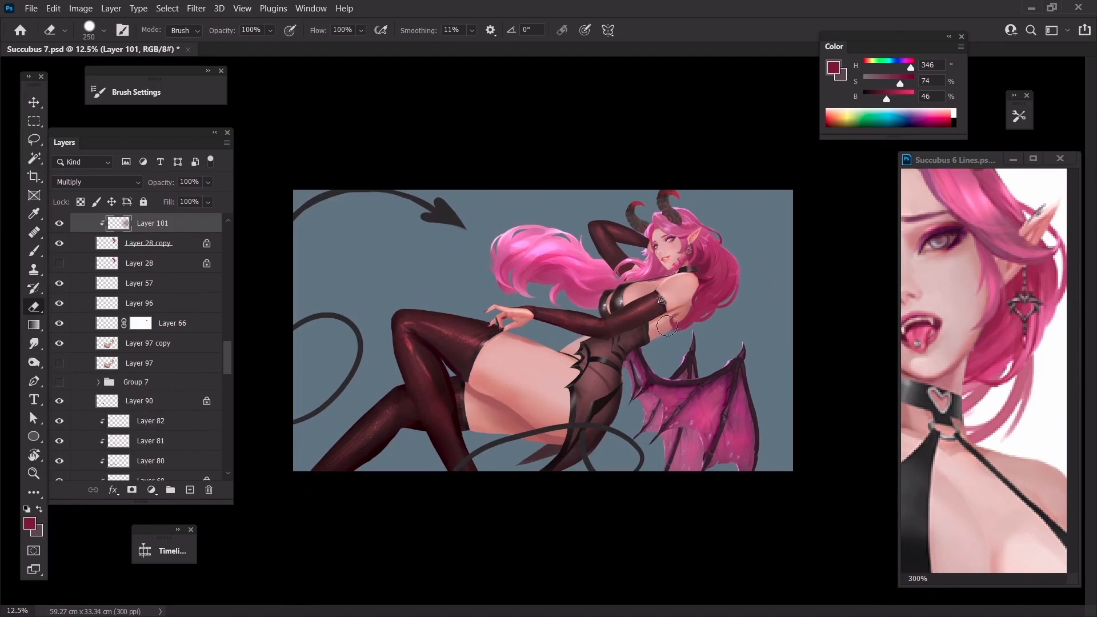
key("bracketright")
key("bracketright")
key("bracketright")
key("bracketright")
key("bracketright")
key("bracketright")
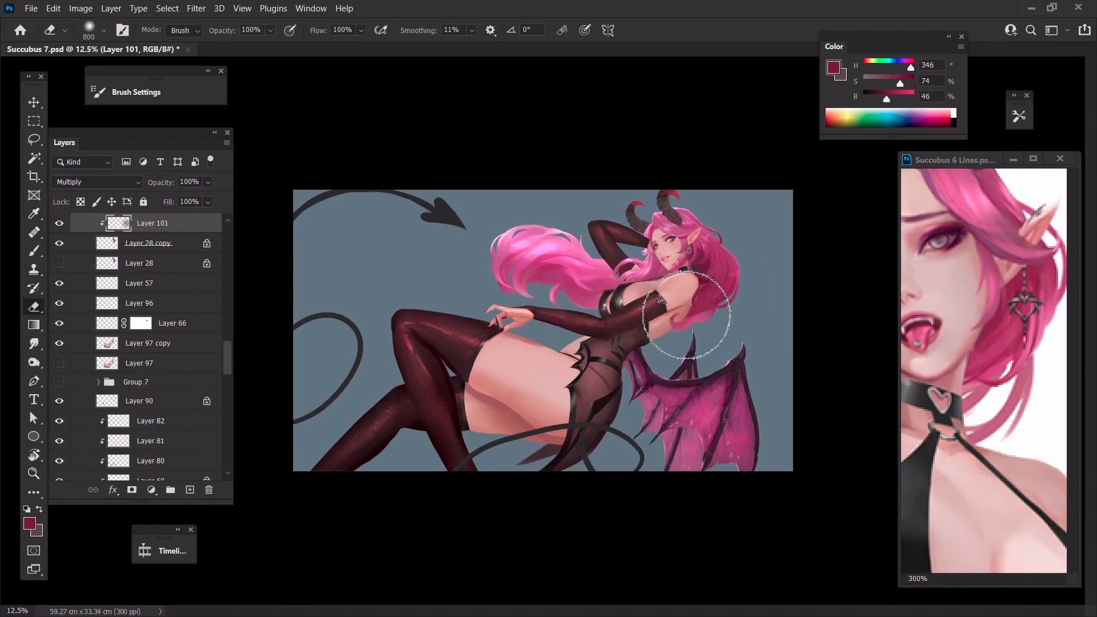
key("bracketleft")
key("bracketleft")
key("bracketleft")
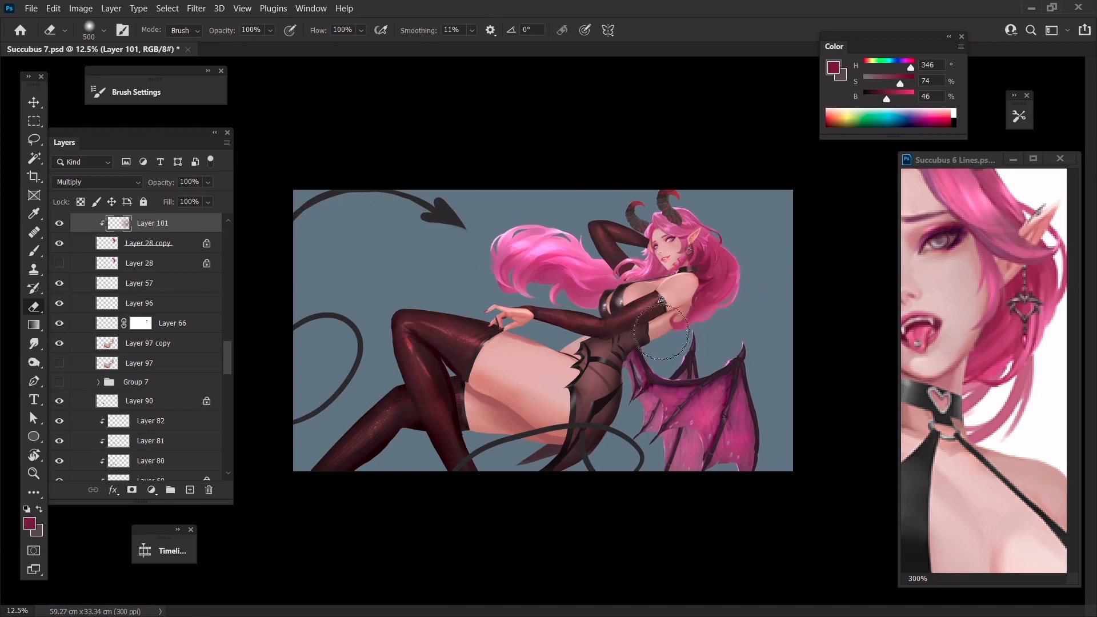
key("bracketright")
key("bracketright")
key("bracketright")
key("bracketright")
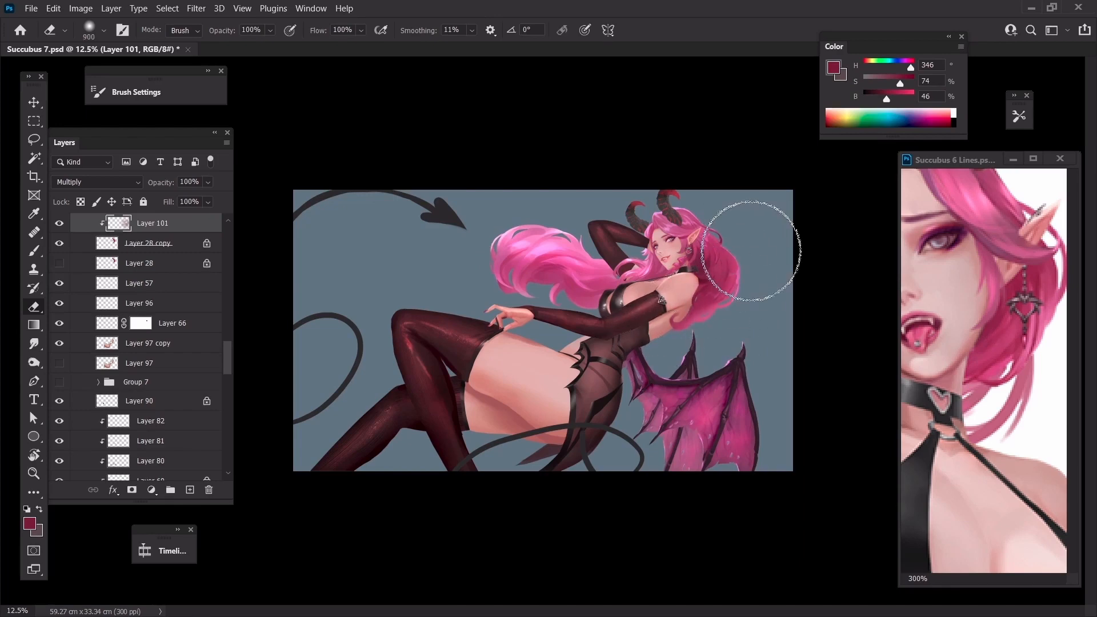
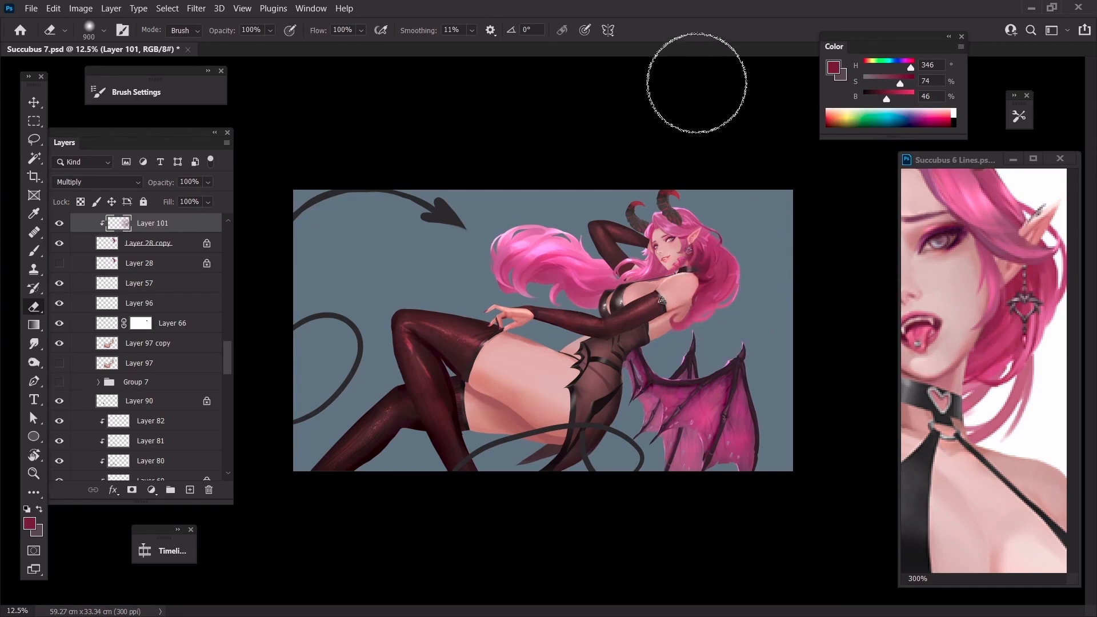
Add a clipped Multiply layer above Layer 48 copy and shade the long flowing hair with 30% opacity dark pink gradients
left_click(557, 280, "ctrl")
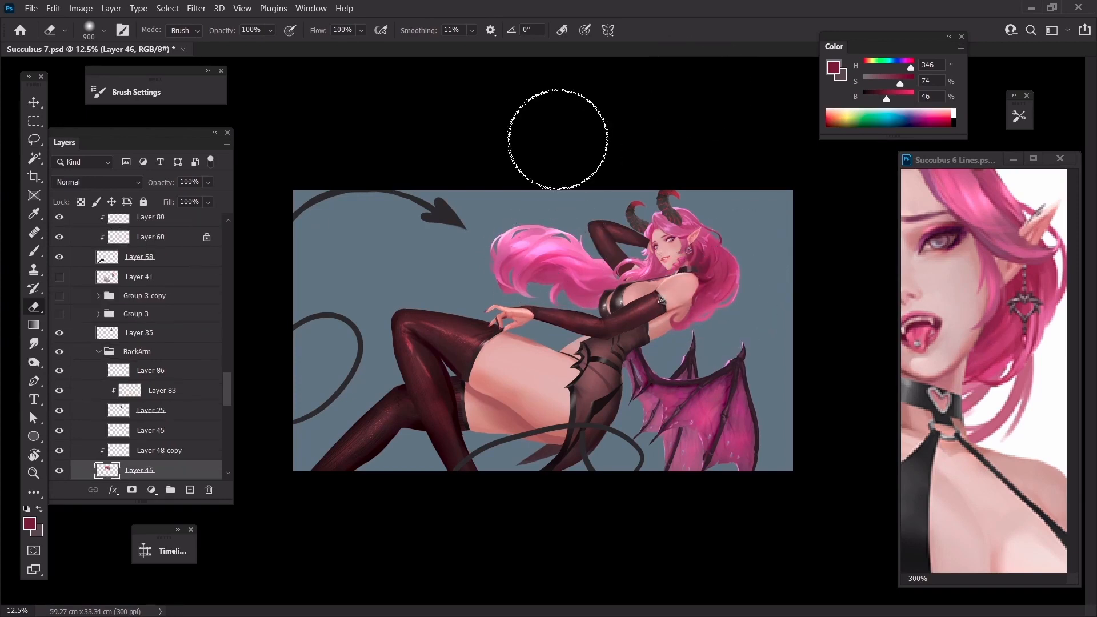
left_click(143, 457)
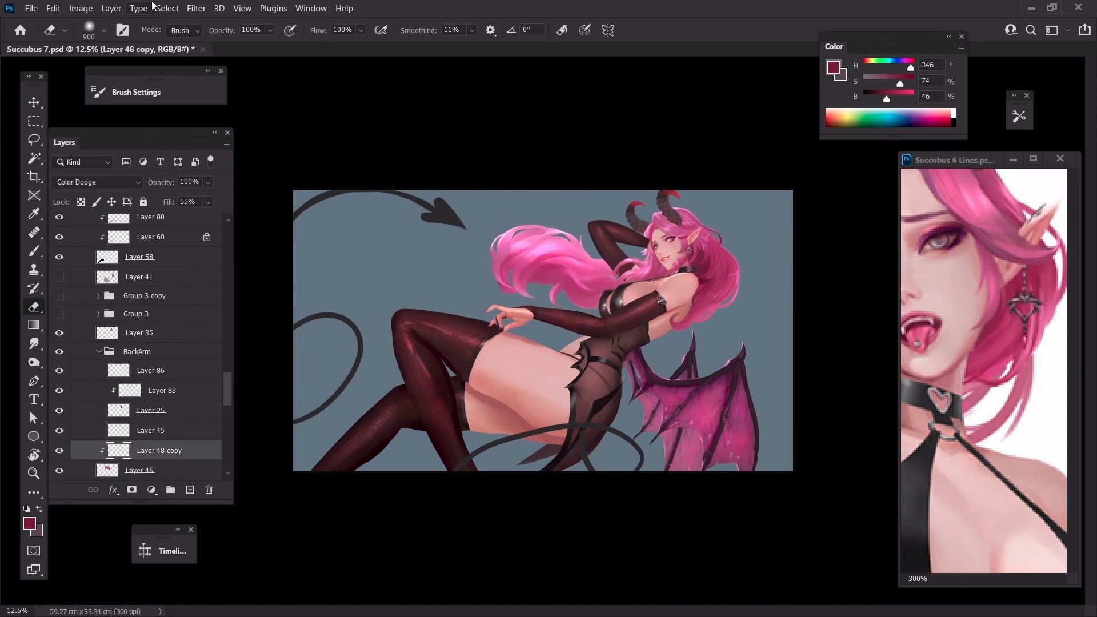
key("ctrl+shift+n")
key("Return")
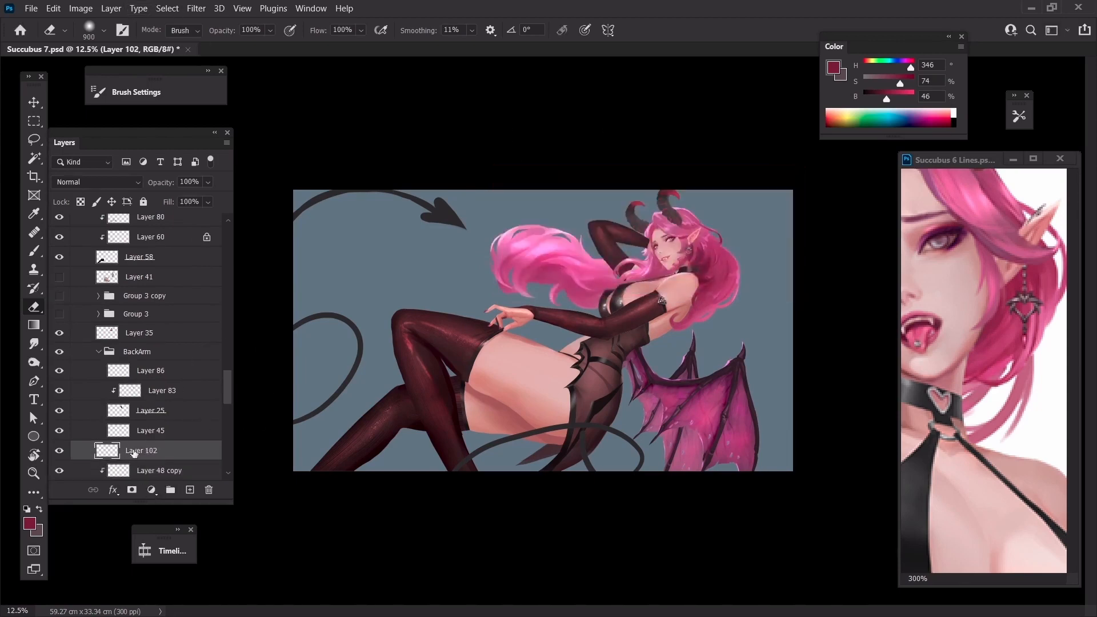
right_click(141, 442)
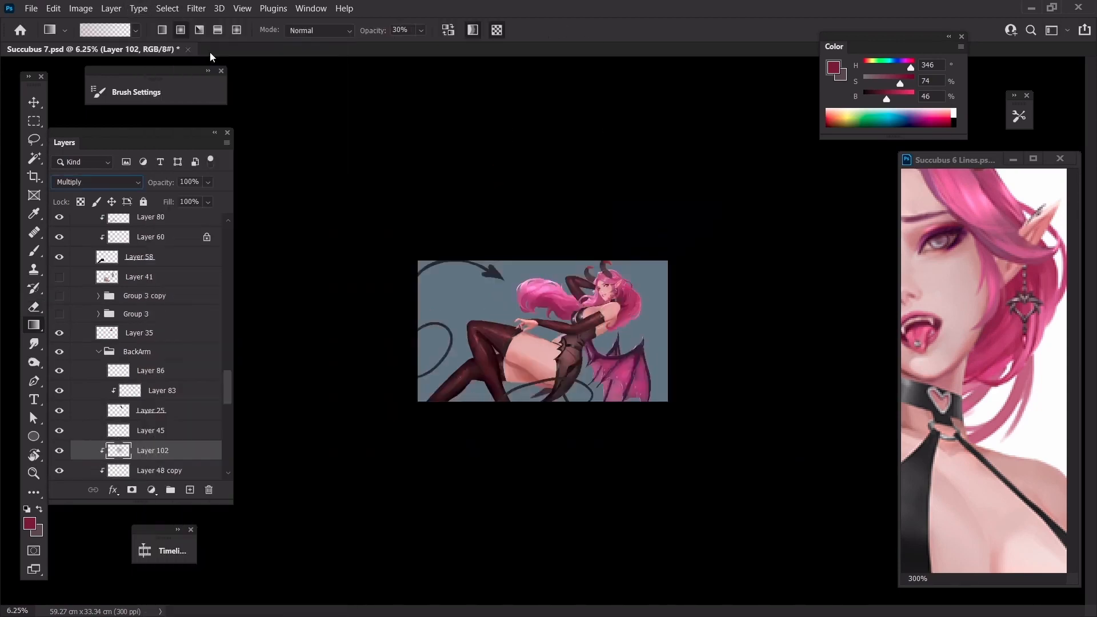
key("ctrl+plus")
key("ctrl+plus")
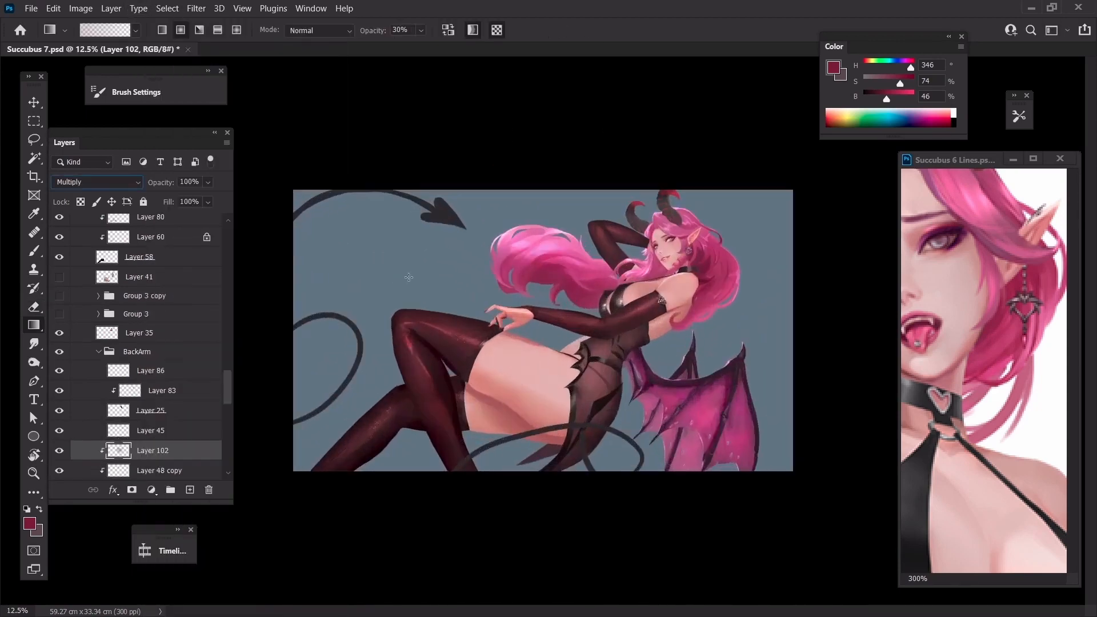
Soften the new gradient shading on the flowing hair with a large soft eraser between about 600 and 1000 px
left_click(32, 308)
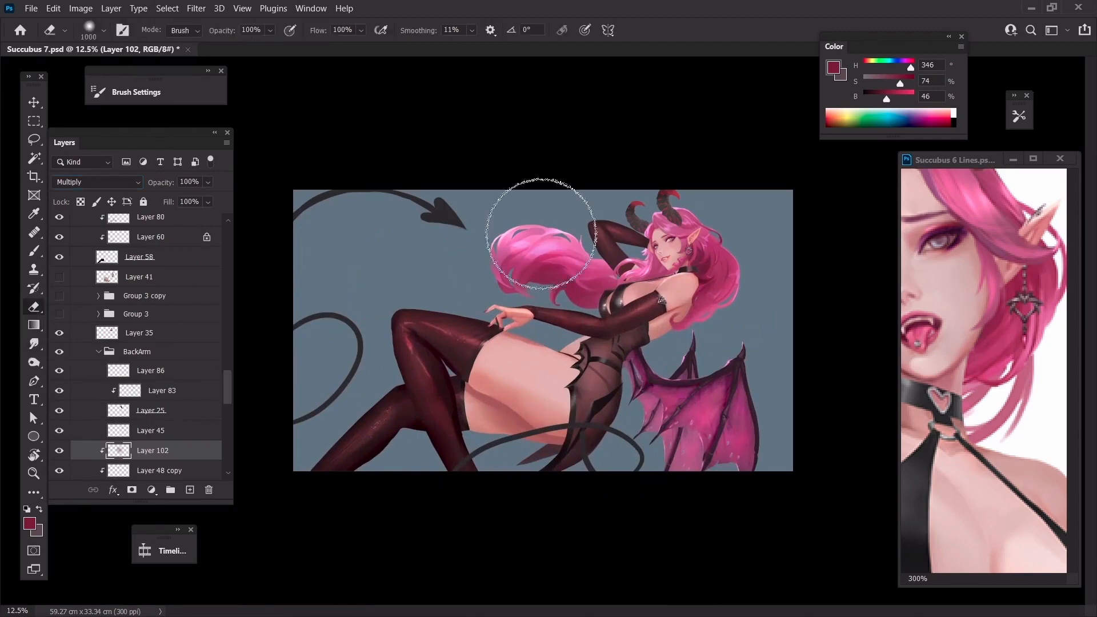
key("bracketleft")
key("bracketleft")
key("bracketleft")
key("bracketleft")
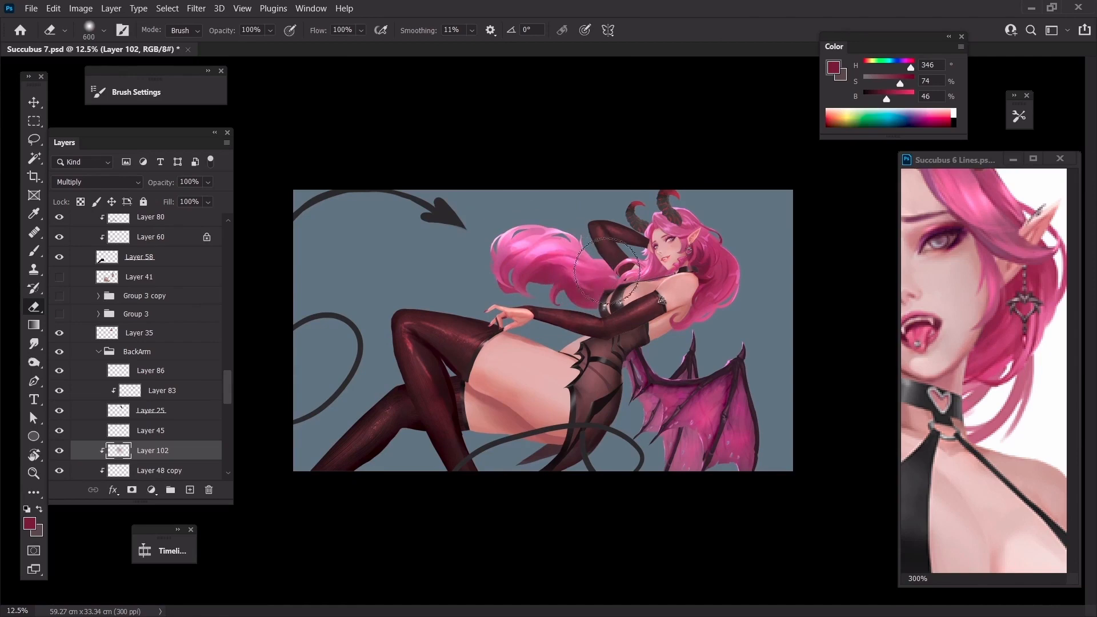
key("bracketleft")
key("bracketleft")
key("bracketleft")
key("bracketleft")
key("bracketleft")
key("bracketright")
key("bracketright")
key("bracketright")
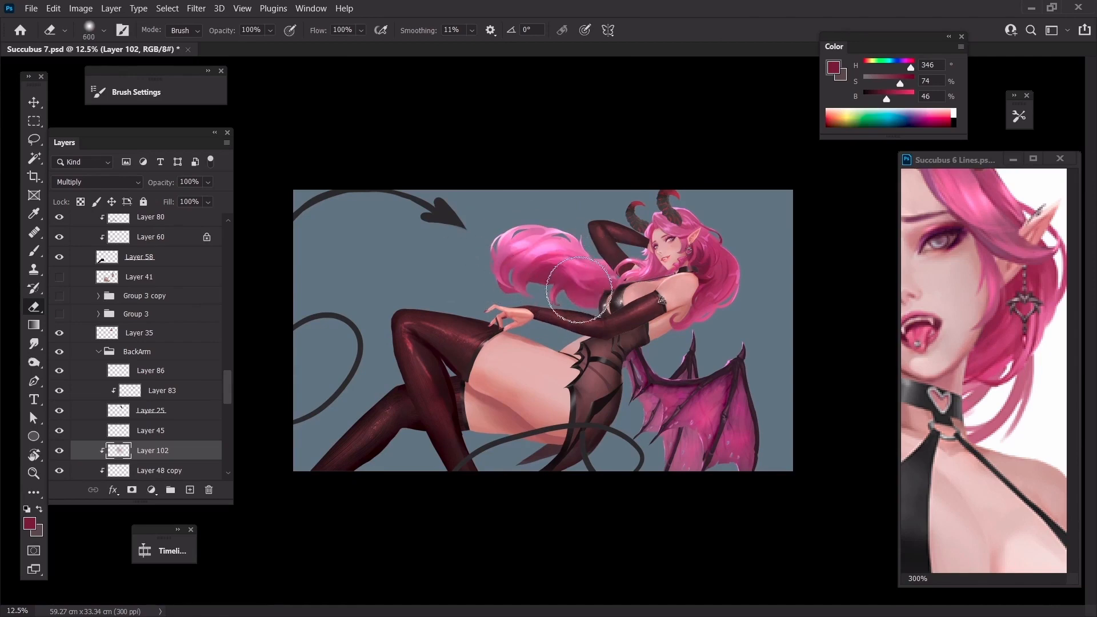
Examine the hair shading across the whole figure and in close-up around the raised arm and face
key("ctrl+minus")
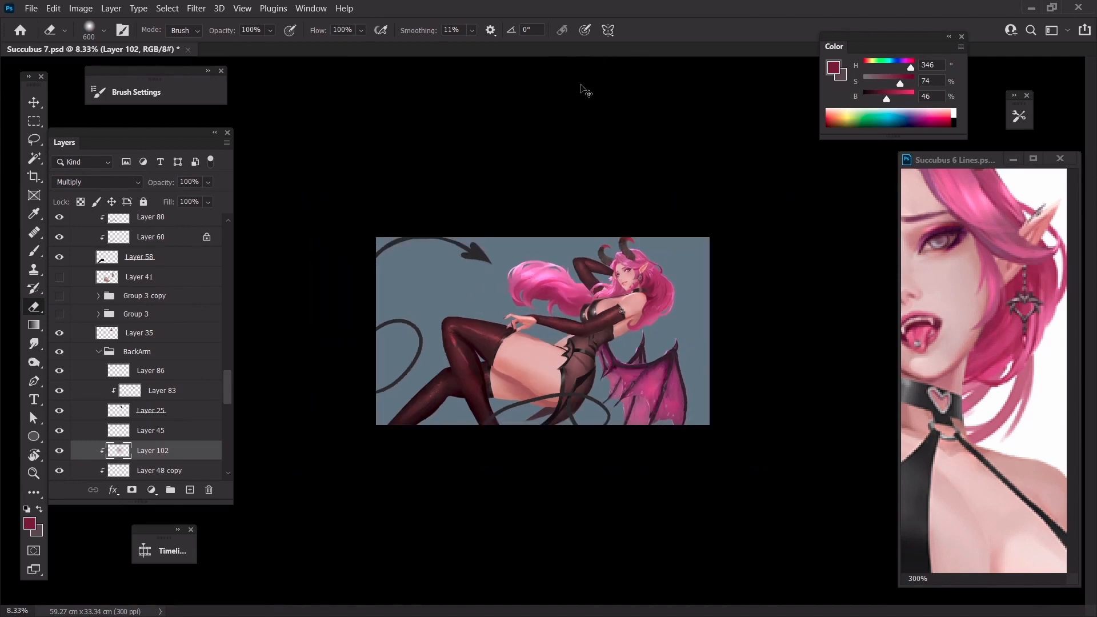
key("ctrl+plus")
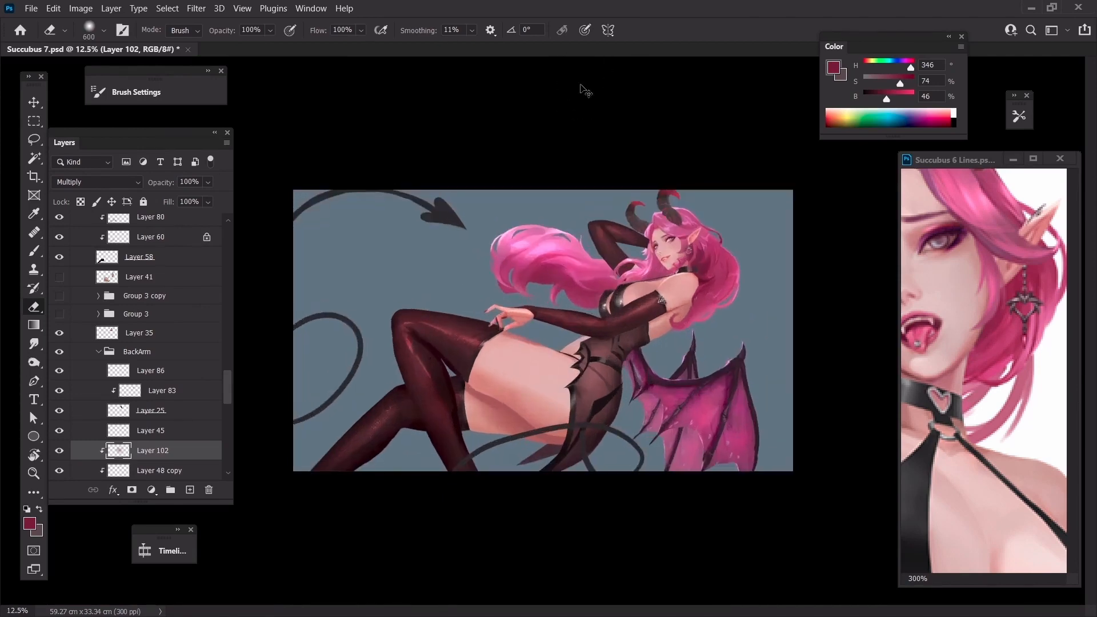
key("ctrl+plus")
key("ctrl+plus")
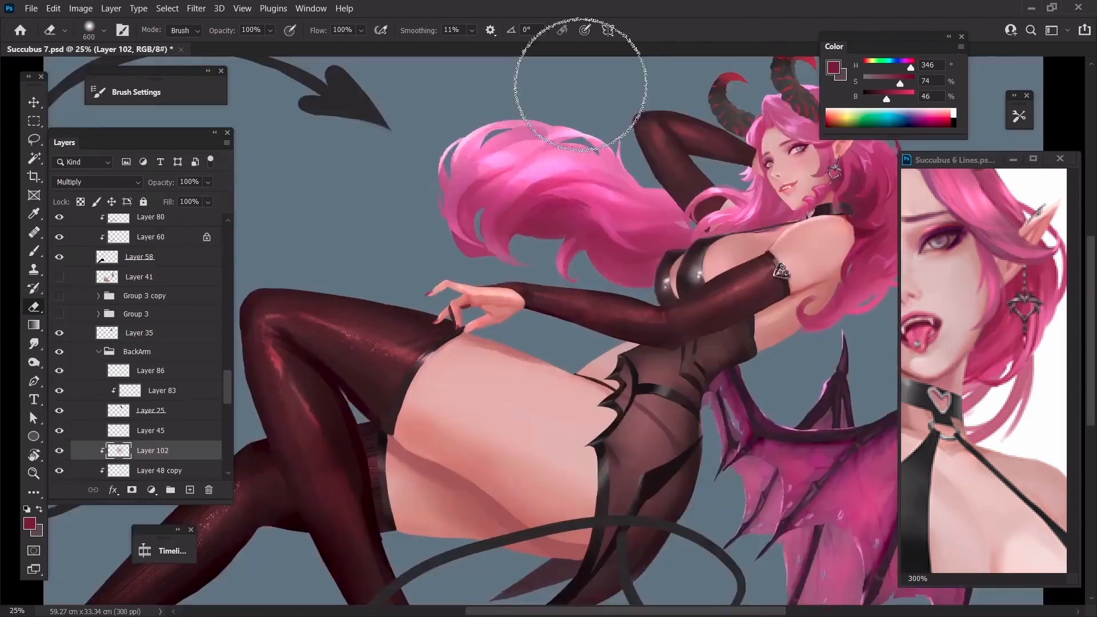
left_click_drag(701, 269, 498, 418)
key("ctrl+plus")
key("ctrl+plus")
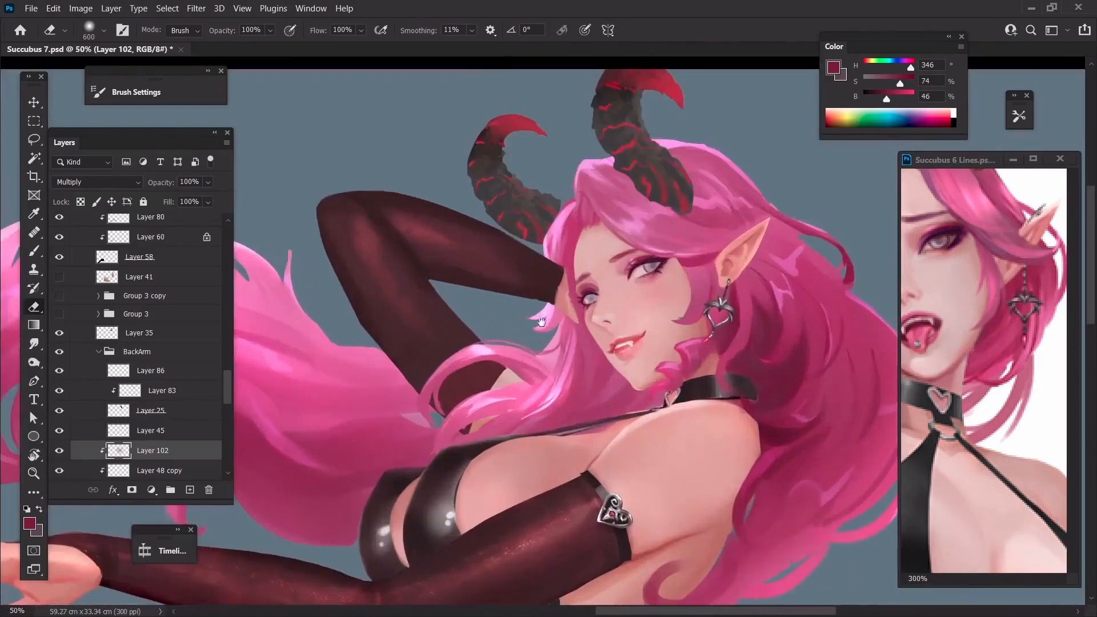
mouse_move(525, 335)
left_mouse_down()
mouse_move(710, 290)
mouse_move(707, 388)
left_mouse_up()
key("ctrl+minus")
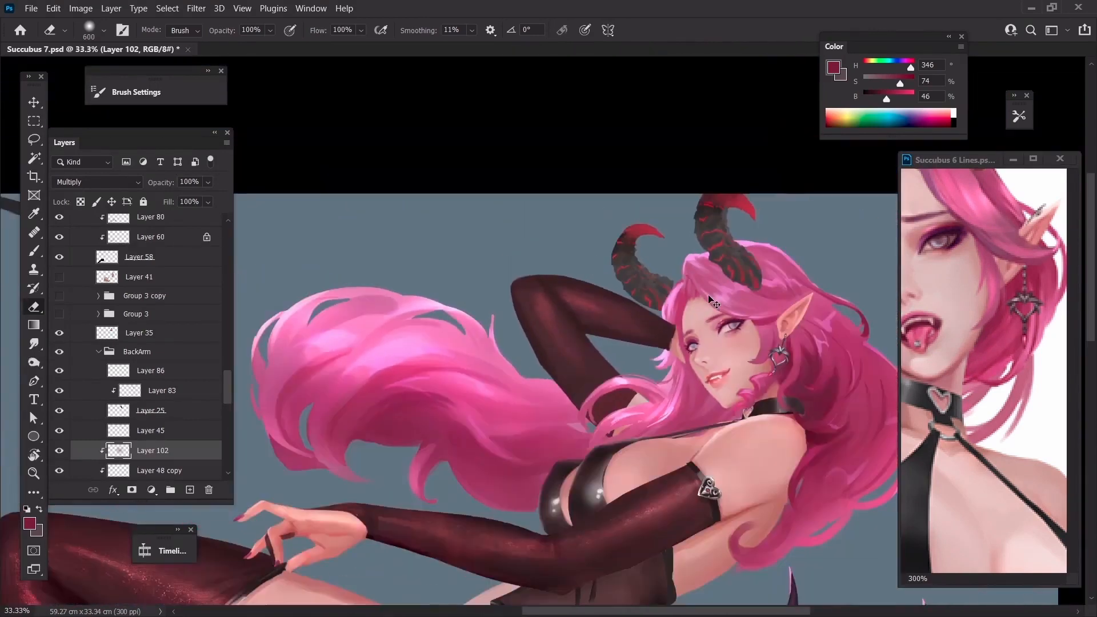
key("ctrl+plus")
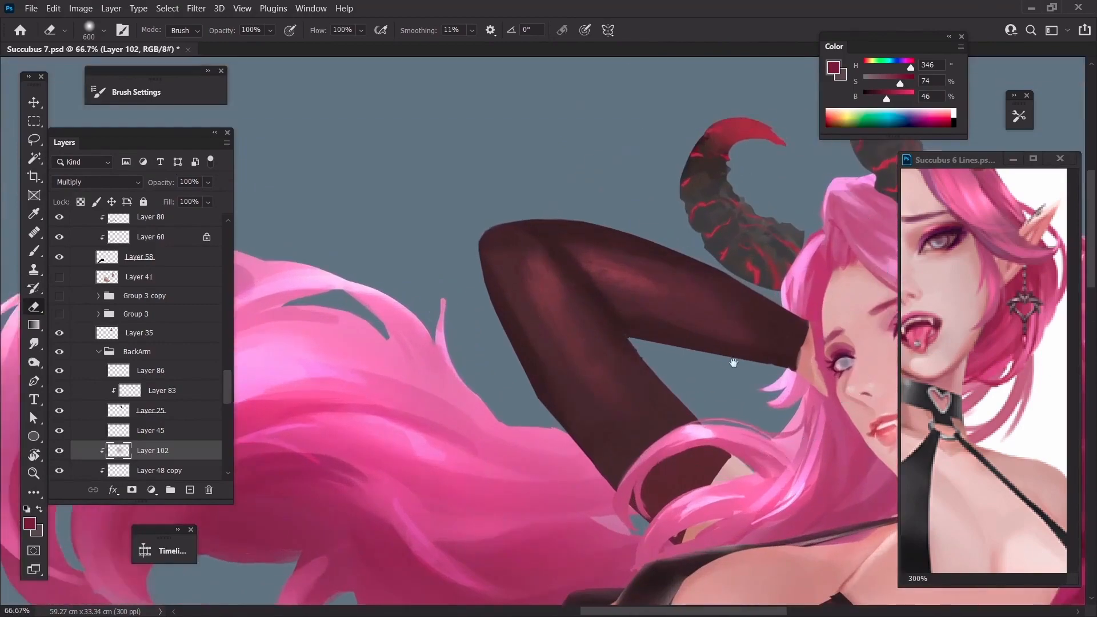
key("ctrl+plus")
Select Layer 88 in the hair around the face and reduce the eraser to 40 px
left_click(570, 322, "ctrl")
key("bracketleft")
key("bracketleft")
key("bracketleft")
key("bracketleft")
key("bracketleft")
key("bracketleft")
key("bracketleft")
key("bracketleft")
key("bracketleft")
key("bracketleft")
key("bracketleft")
key("bracketleft")
key("bracketleft")
key("bracketleft")
key("bracketleft")
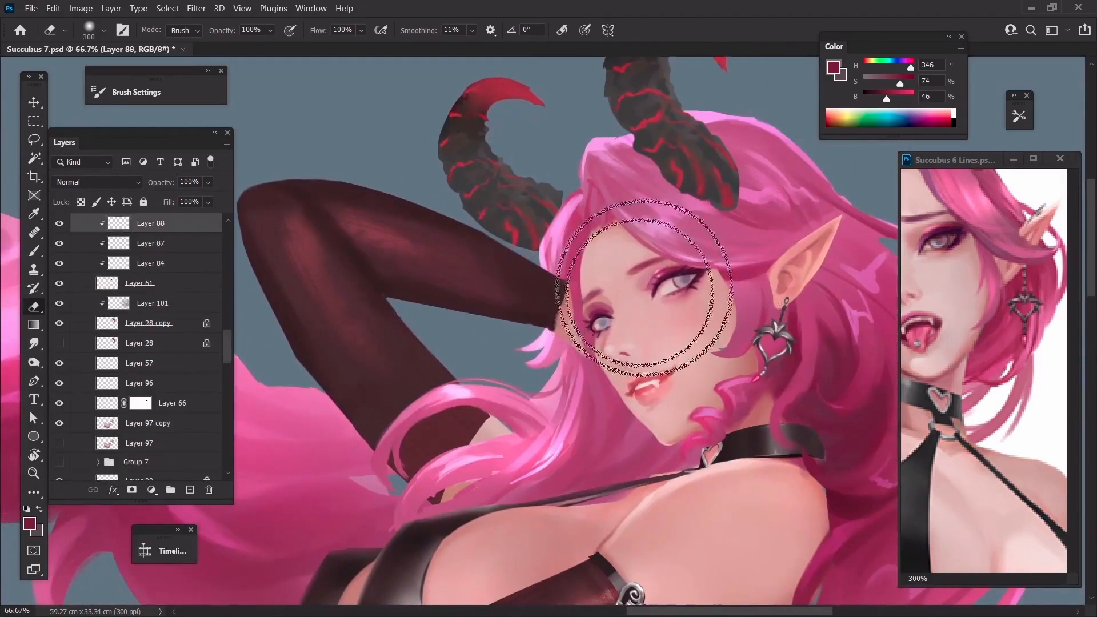
left_click_drag(616, 268, 494, 290)
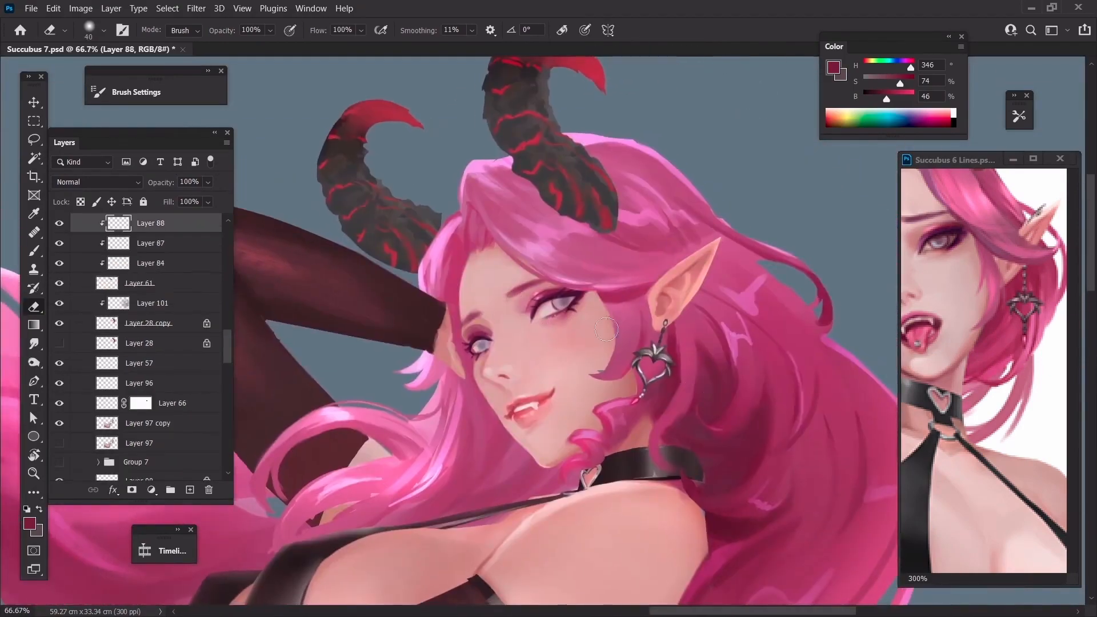
Select Layer 100 and lasso the beads and red gem below the earring's heart, moving them slightly down, then deselect
key("ctrl+plus")
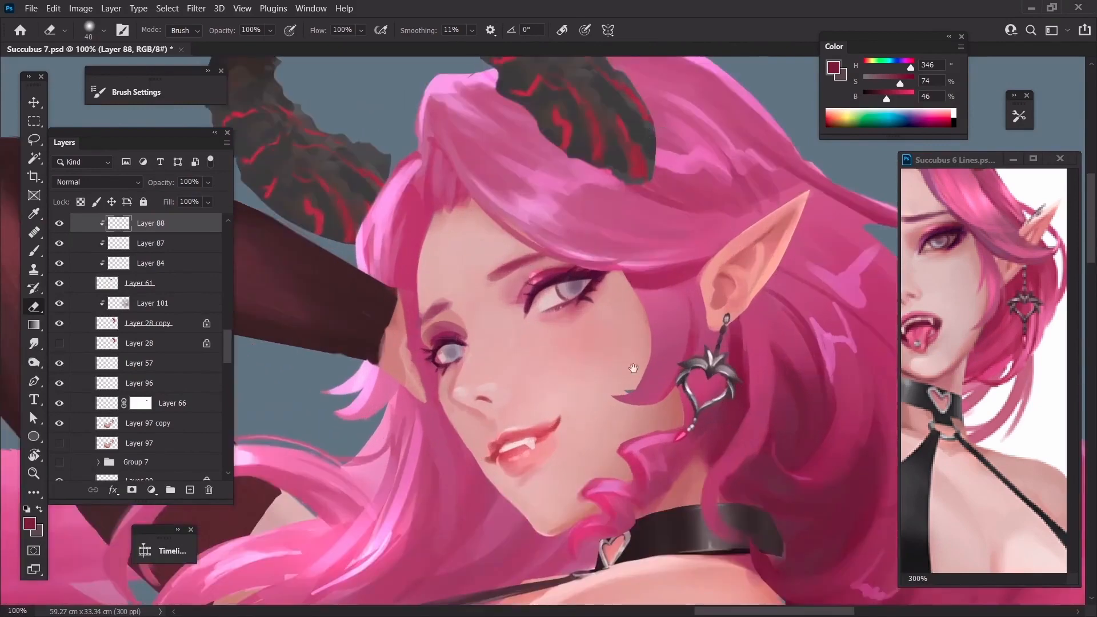
left_click_drag(633, 369, 518, 296)
left_click(584, 357, "ctrl")
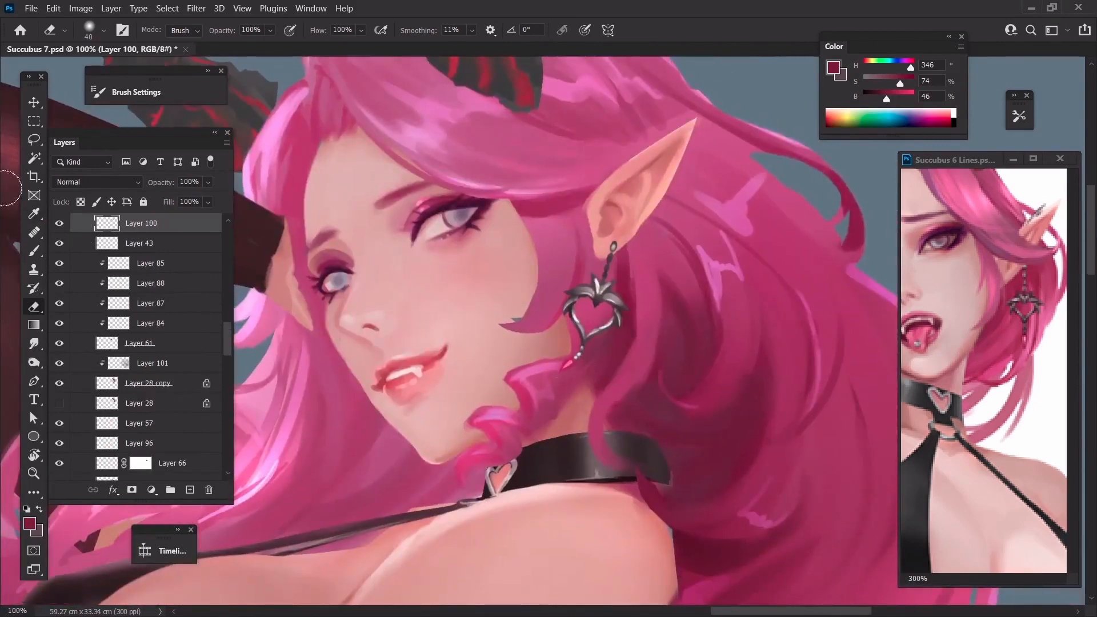
left_click(30, 143)
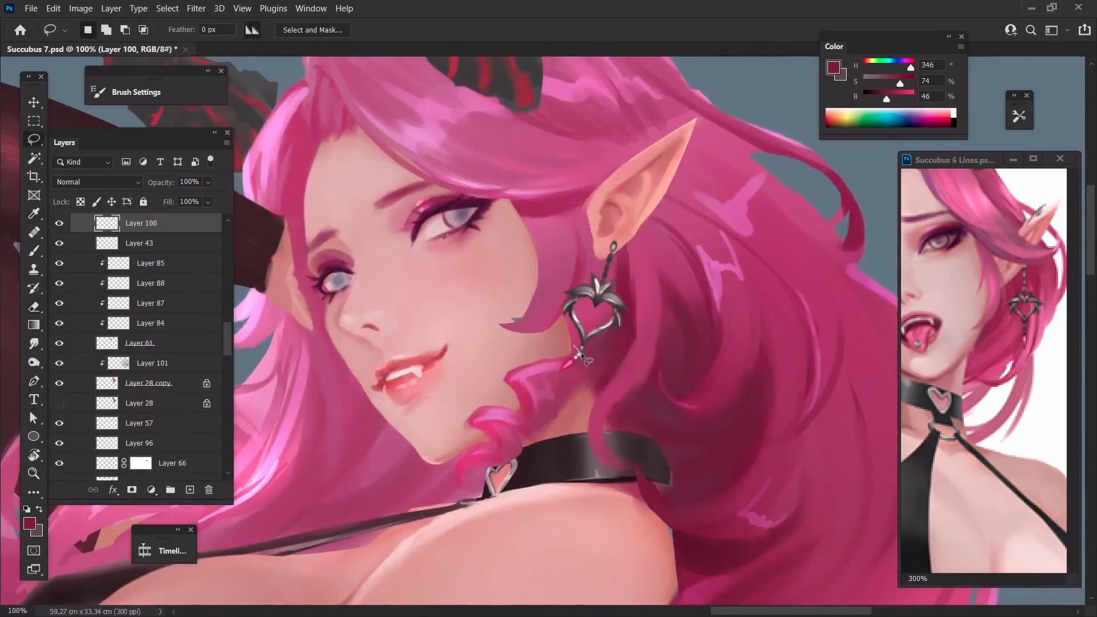
left_click_drag(573, 346, 577, 347)
key("ctrl+plus")
key("ctrl+t")
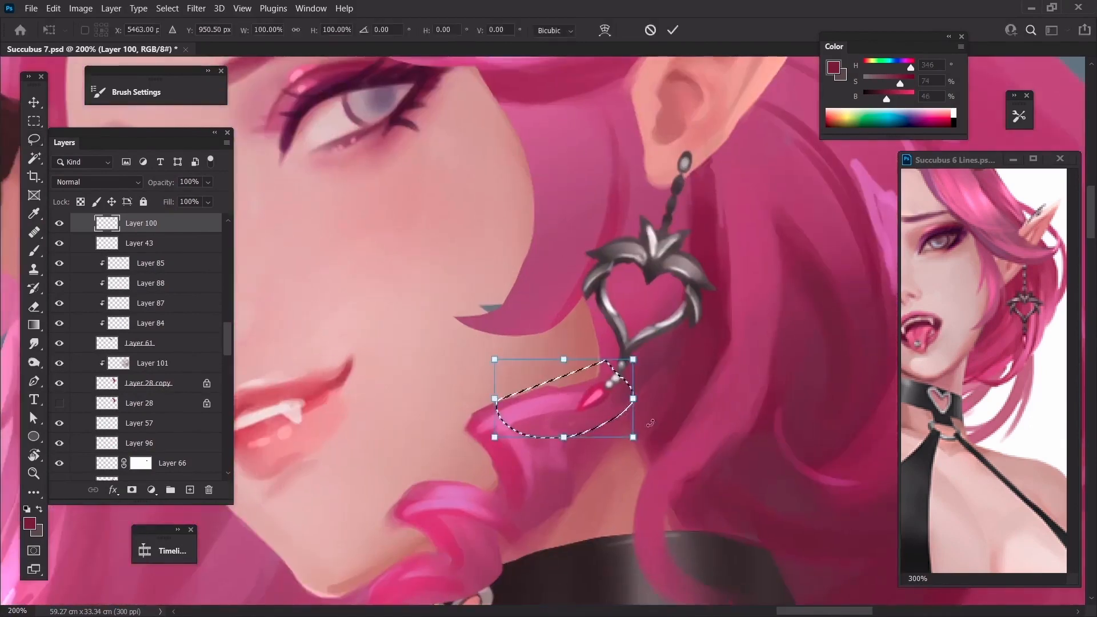
mouse_move(546, 406)
left_mouse_down()
mouse_move(554, 425)
mouse_move(557, 403)
left_mouse_up()
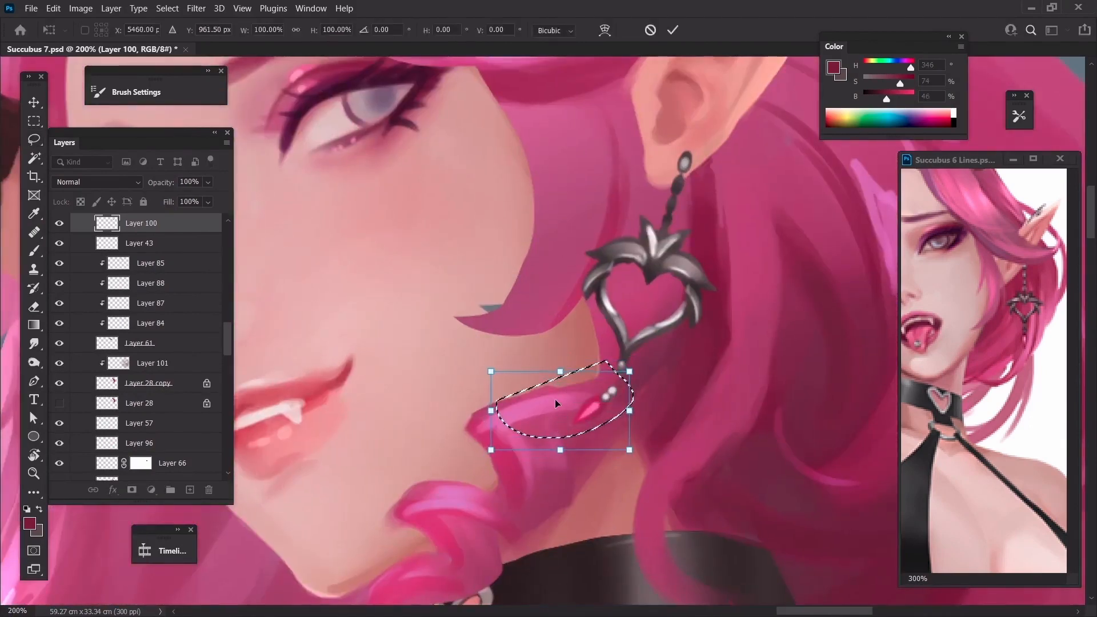
key("Return")
key("ctrl+d")
key("ctrl+d")
Paint a bead into the gap in the earring's lower chain with an 8 px brush in sampled light grey (S 3, B 89)
key("b")
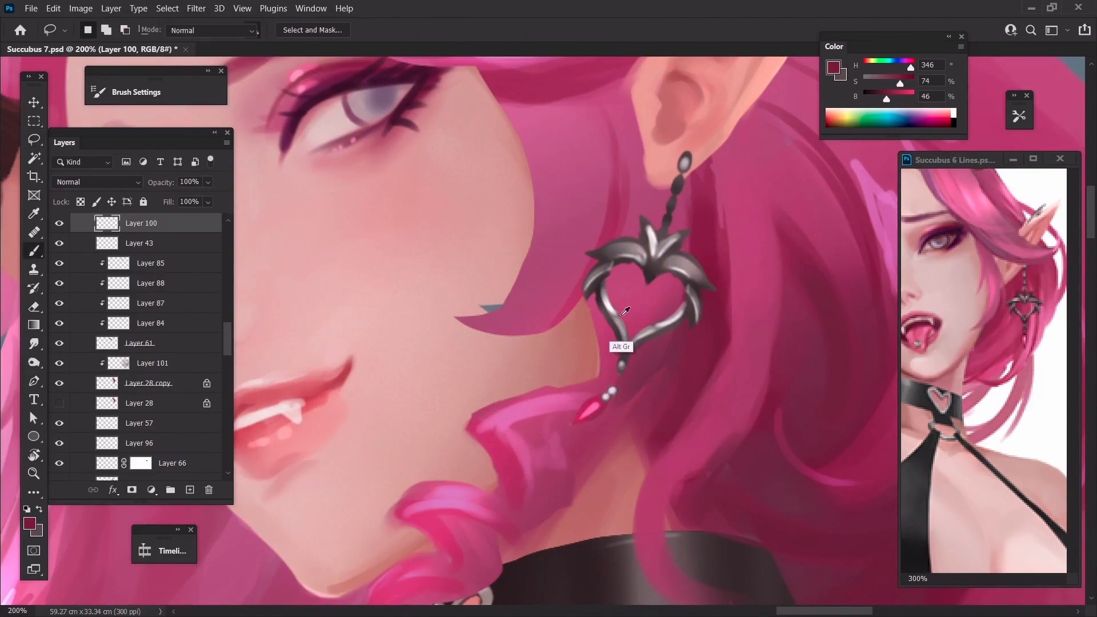
left_click(626, 350, "alt")
key("bracketleft")
key("bracketleft")
key("bracketleft")
key("bracketleft")
key("bracketleft")
left_click(612, 392, "alt")
left_click(617, 380)
key("ctrl+minus")
key("ctrl+minus")
key("ctrl+minus")
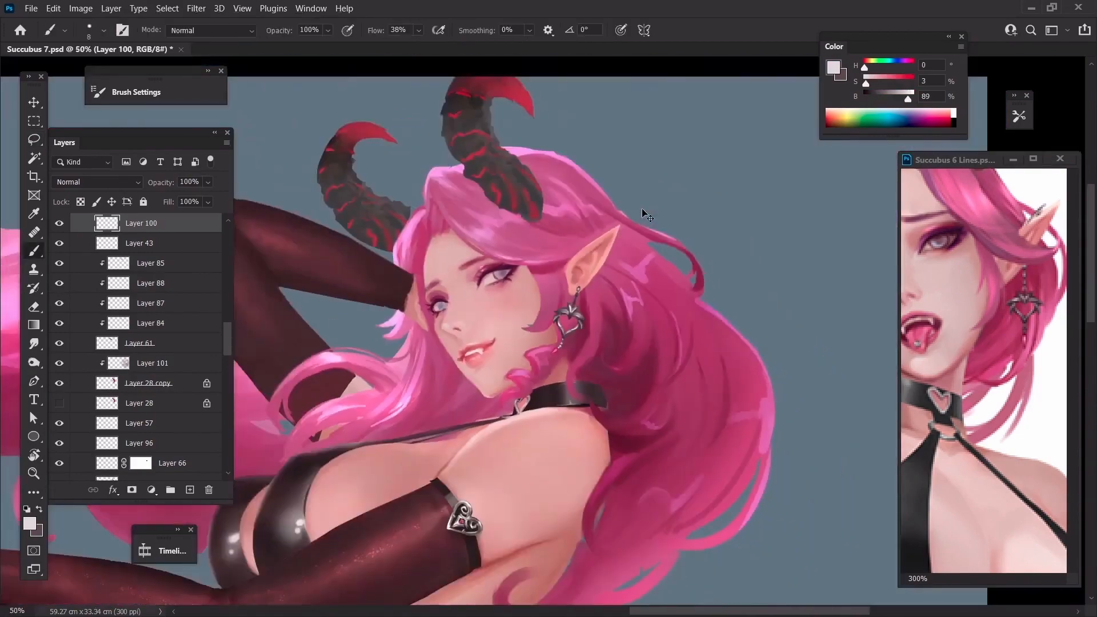
Lasso the red gem at the earring's tip, rotate it slightly and reposition it against the beads
key("ctrl+plus")
key("ctrl+plus")
key("ctrl+plus")
key("ctrl+plus")
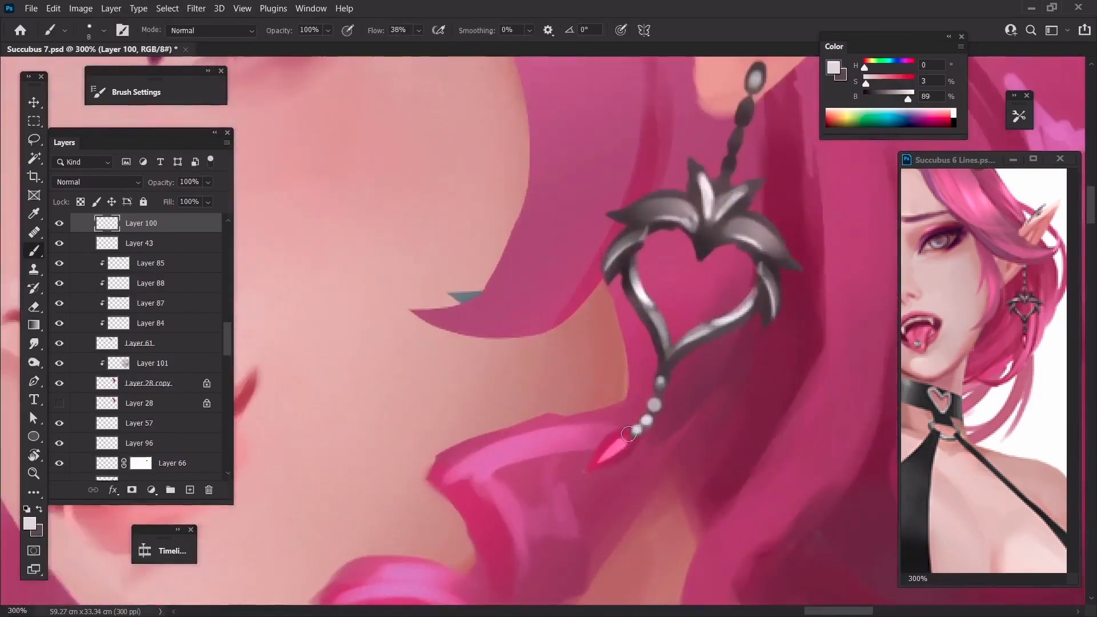
key("l")
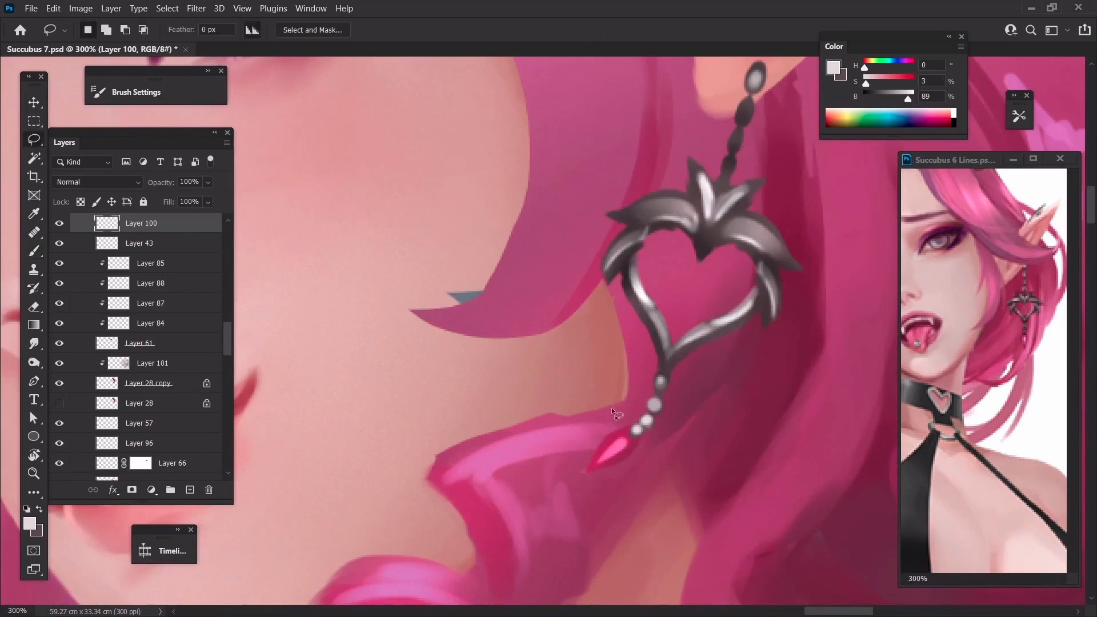
mouse_move(636, 425)
left_mouse_down()
mouse_move(538, 461)
mouse_move(634, 427)
left_mouse_up()
key("ctrl+t")
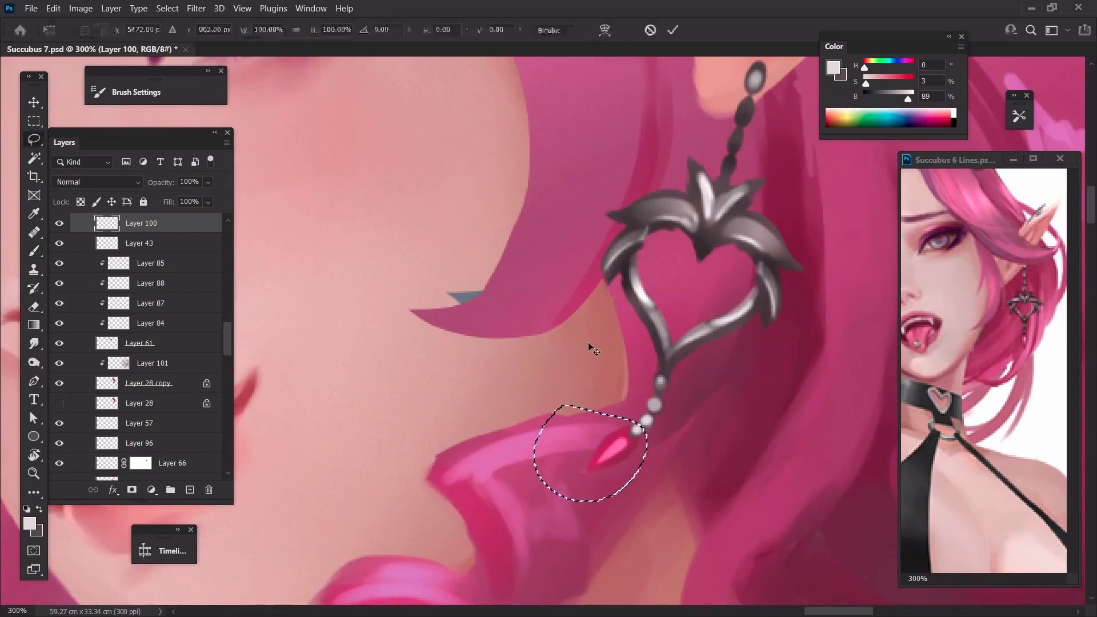
left_click_drag(525, 370, 509, 386)
mouse_move(599, 442)
left_mouse_down()
mouse_move(611, 464)
mouse_move(605, 456)
mouse_move(616, 448)
left_mouse_up()
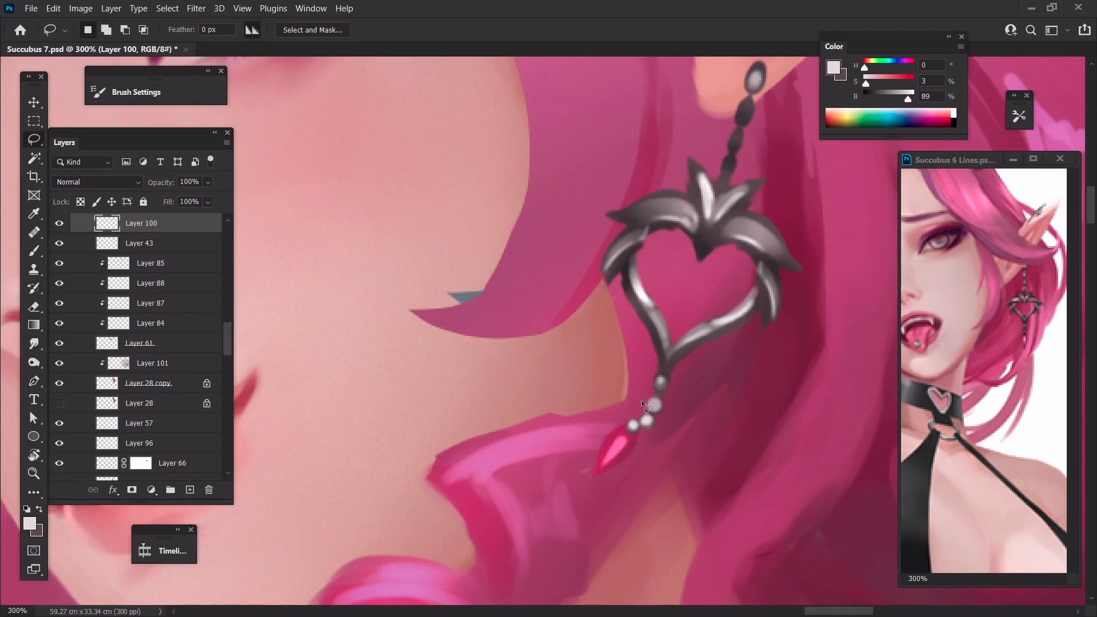
key("ctrl+minus")
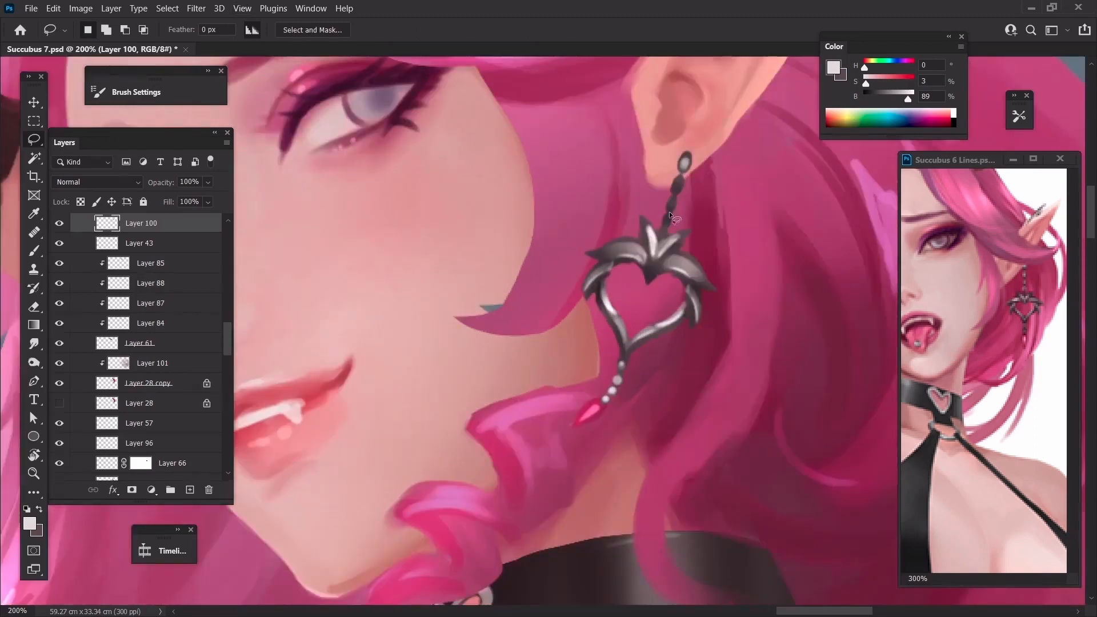
mouse_move(666, 214)
left_mouse_down()
mouse_move(713, 228)
mouse_move(689, 487)
mouse_move(476, 418)
mouse_move(549, 185)
left_mouse_up()
key("ctrl+t")
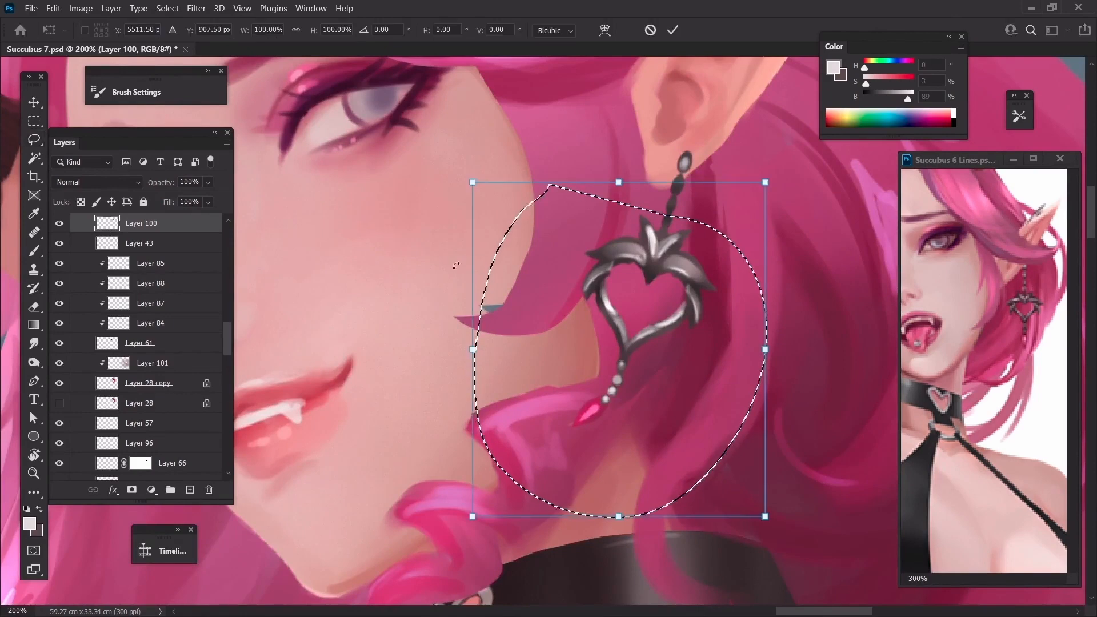
key("Escape")
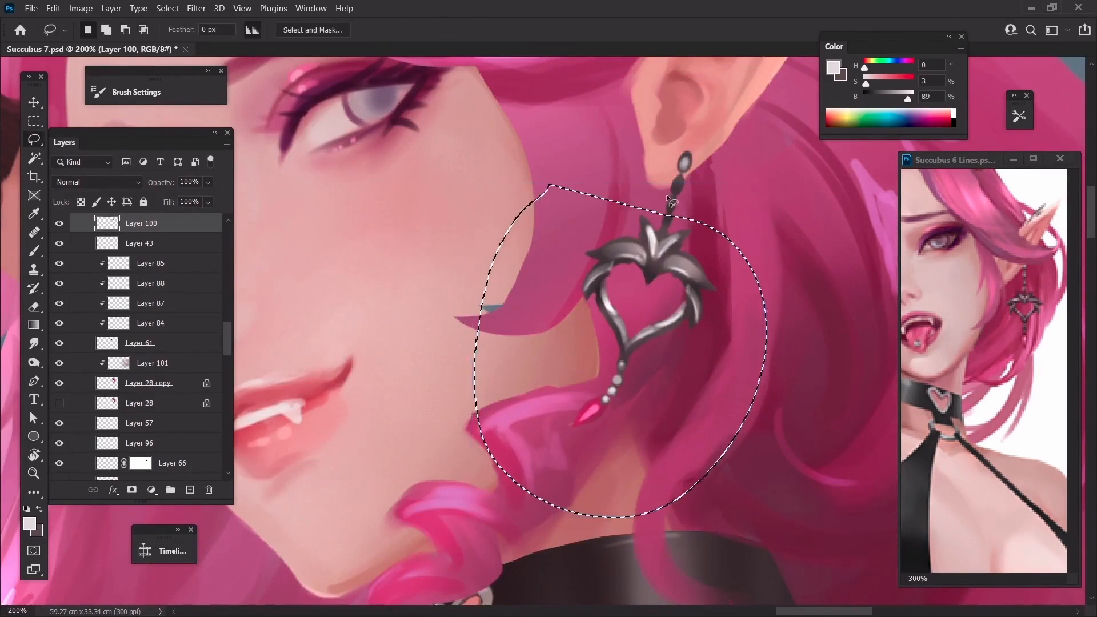
key("ctrl+d")
Lasso the chain's upper beads below the earlobe, rotate them slightly toward the face, apply the transform and deselect
mouse_move(669, 212)
left_mouse_down()
mouse_move(717, 163)
mouse_move(639, 163)
mouse_move(672, 215)
left_mouse_up()
key("ctrl+t")
left_click_drag(590, 136, 577, 127)
key("Return")
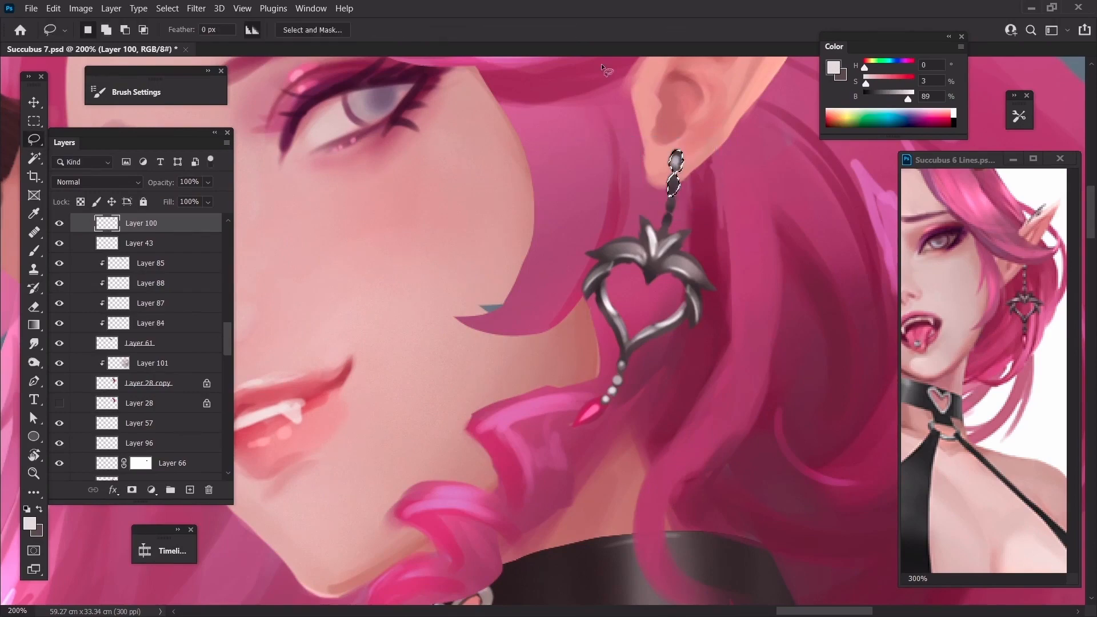
key("ctrl+d")
key("ctrl+minus")
key("ctrl+plus")
Touch up the earring's upper chain on Layer 100 with a 5 px brush in sampled dark grey (H 355, S 16, B 27)
key("b")
left_click(665, 217, "alt")
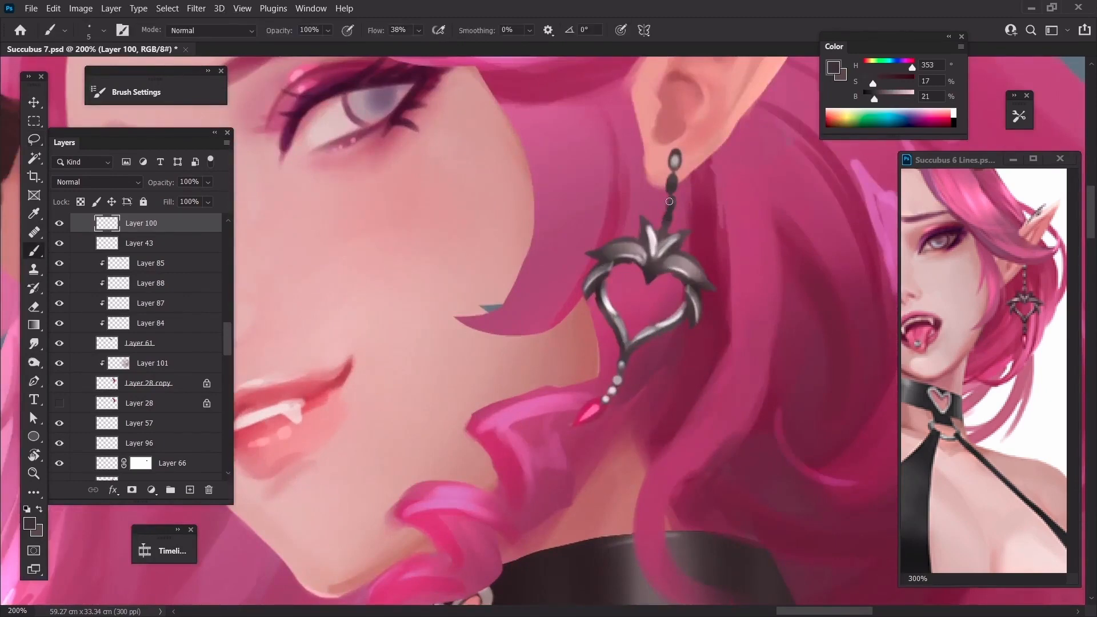
left_click(671, 195, "alt")
left_click_drag(669, 173, 674, 179)
left_click(667, 219, "alt")
left_click_drag(675, 176, 672, 181)
key("ctrl+minus")
key("ctrl+minus")
key("ctrl+minus")
key("ctrl+plus")
key("ctrl+plus")
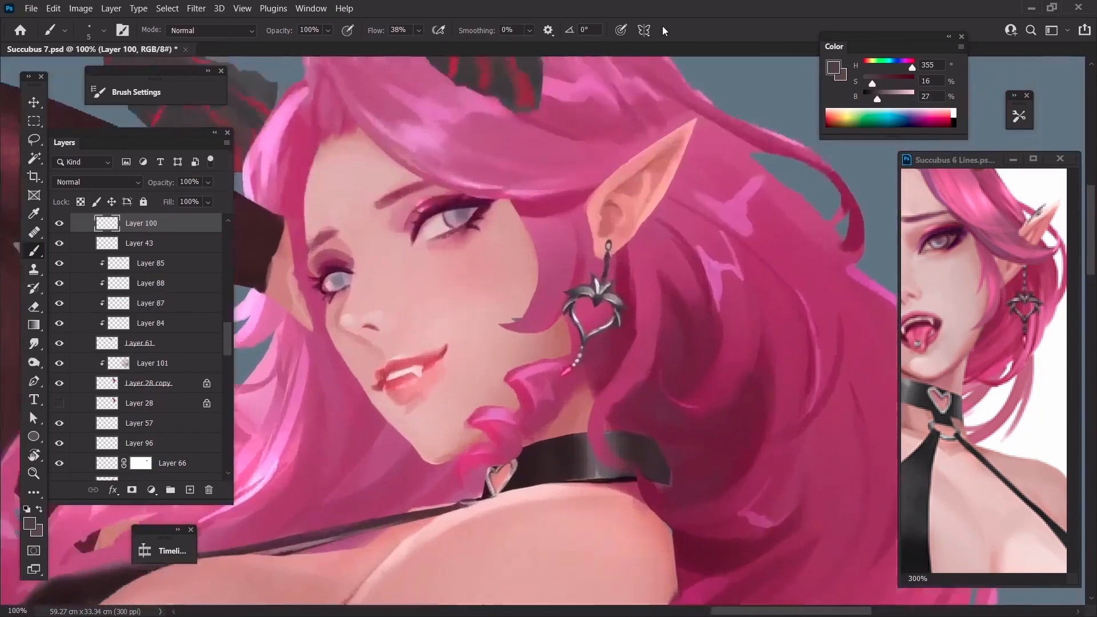
Rotate the whole earring about 3.4 degrees and shift it slightly toward the face
key("ctrl+plus")
key("ctrl+t")
left_click_drag(539, 202, 531, 174)
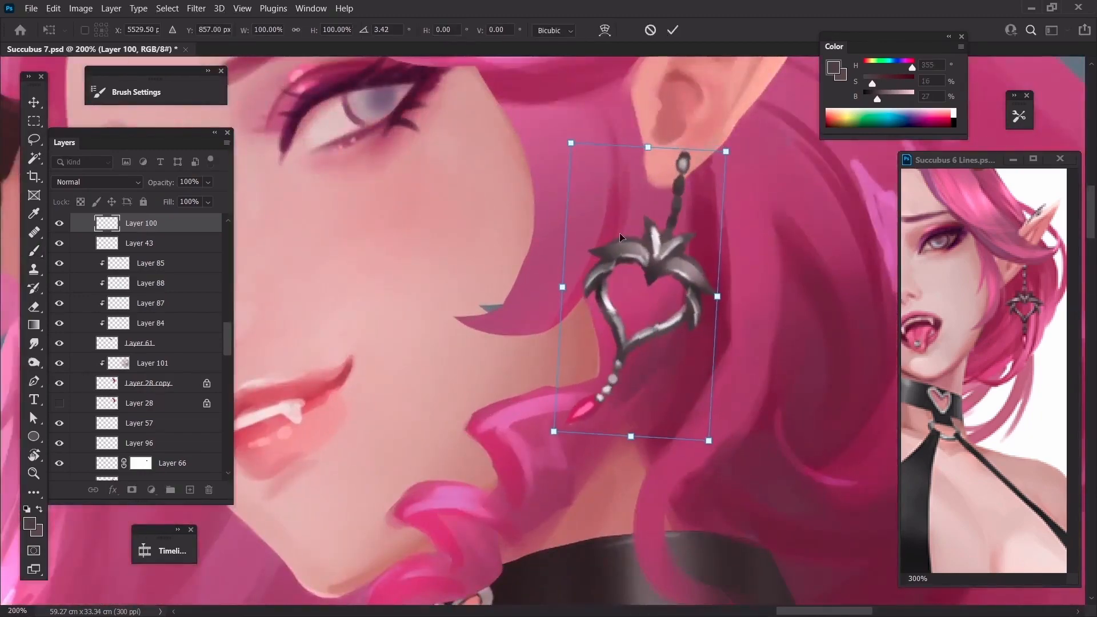
left_click_drag(622, 238, 610, 238)
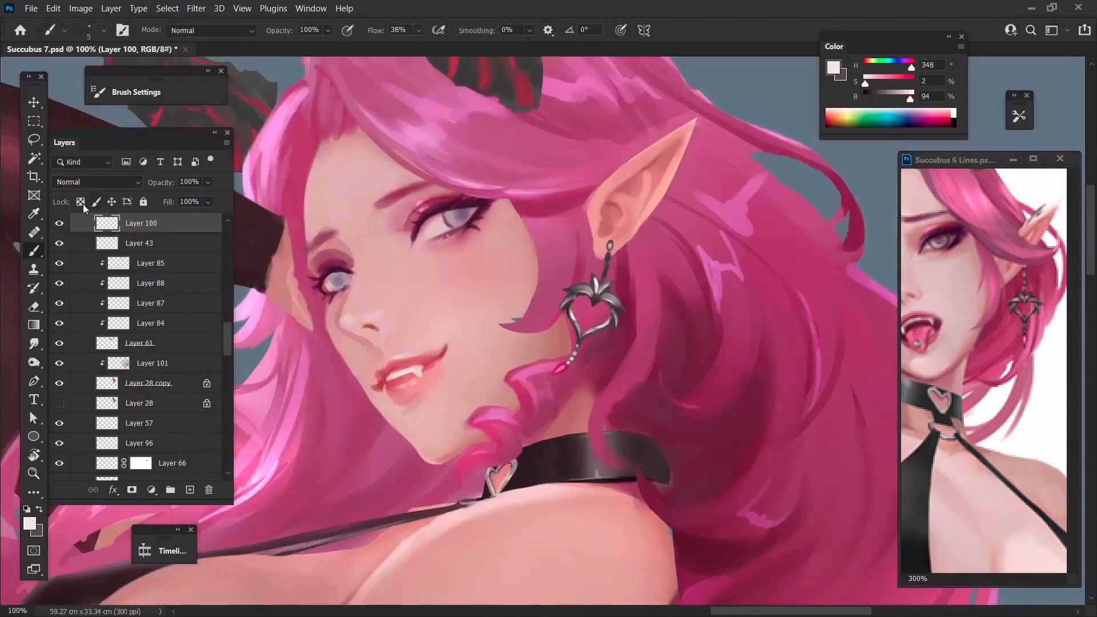
Lock the transparent pixels of Layer 100 and enlarge the brush to 10 px
left_click(81, 204)
key("ctrl+minus")
key("ctrl+minus")
key("ctrl+minus")
key("ctrl+minus")
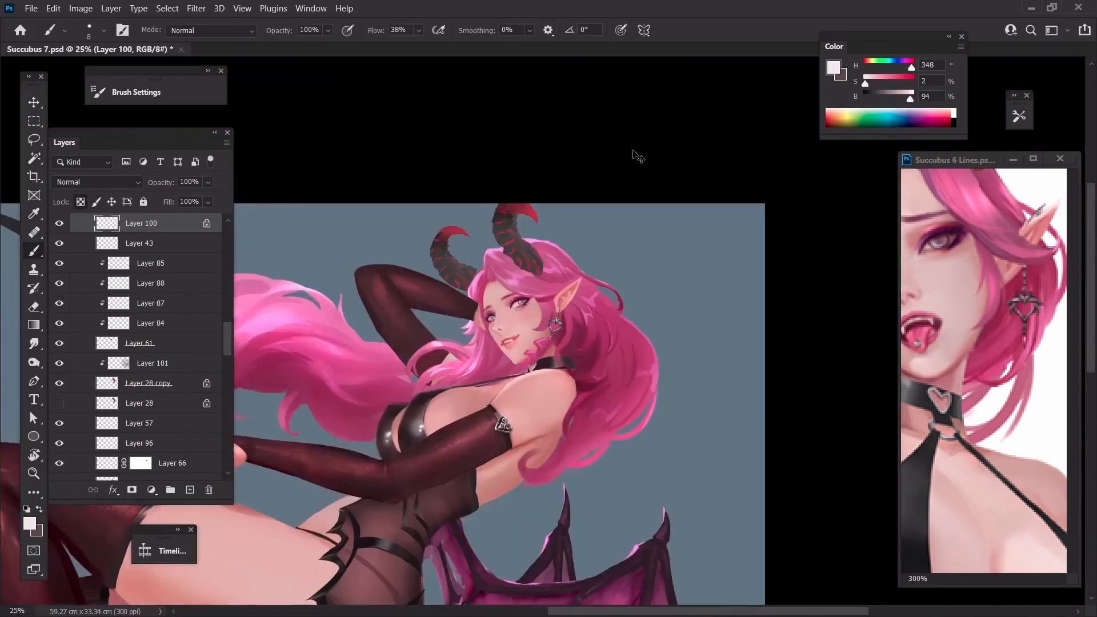
key("ctrl+plus")
key("ctrl+plus")
key("ctrl+plus")
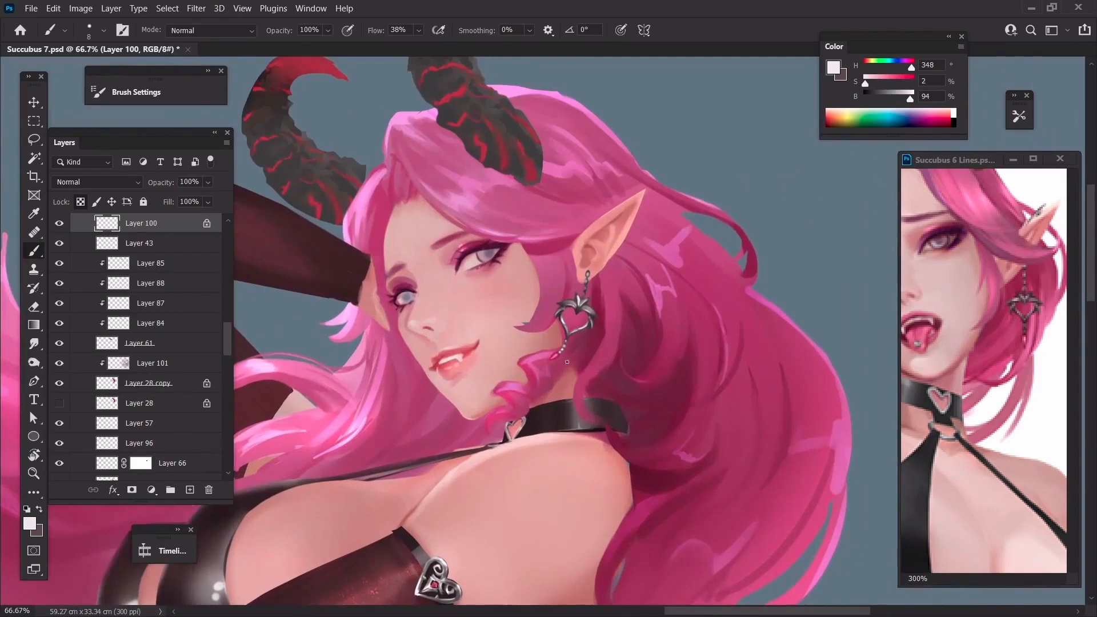
key("ctrl+minus")
key("ctrl+plus")
key("bracketright")
key("bracketright")
Merge the clipped Multiply Layer 101 down into Layer 28 copy
left_click(153, 363)
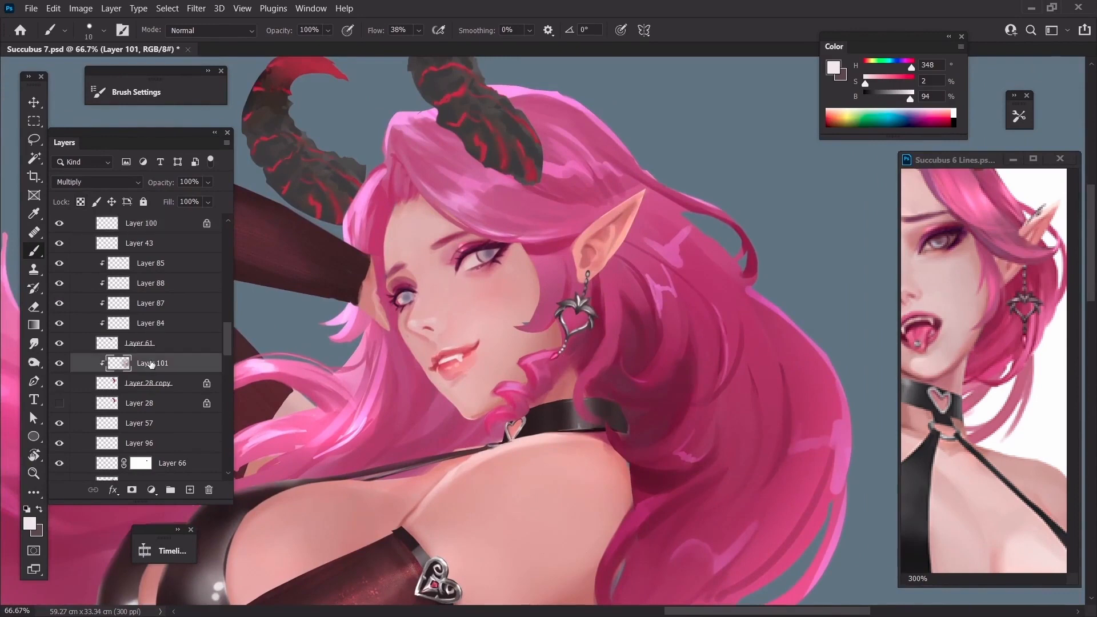
right_click(153, 364)
left_click(225, 436)
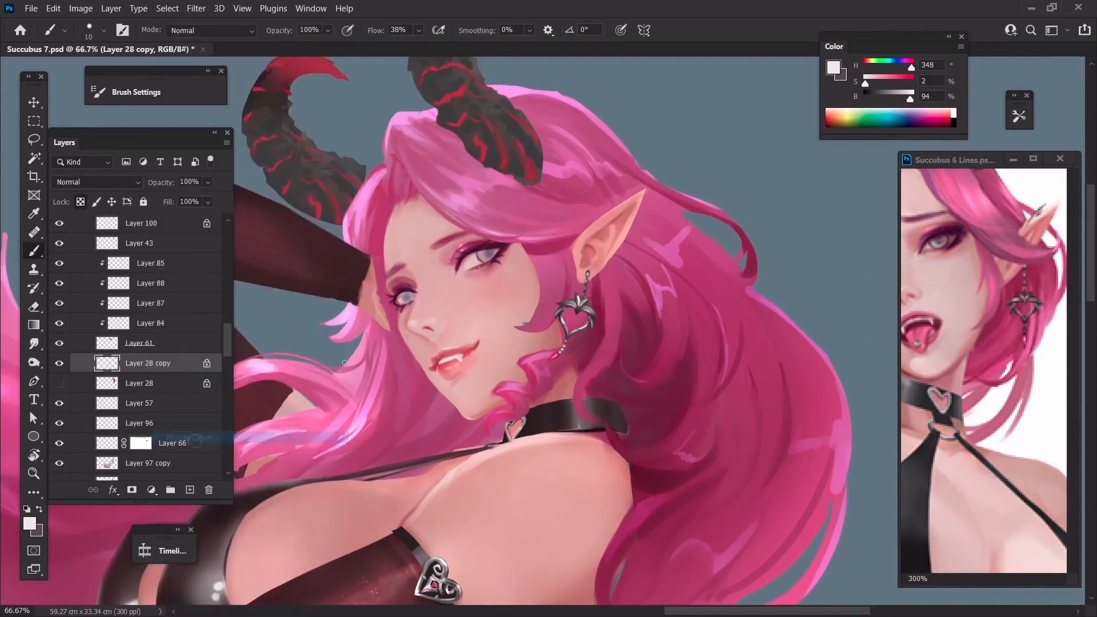
Select Layer 97 copy, paint sampled skin tones (H 20, S 27, B 84) on the cheek beside the hair tip, and switch to the Smudge tool
left_click(529, 307, "ctrl")
left_click(534, 315, "alt")
key("bracketright")
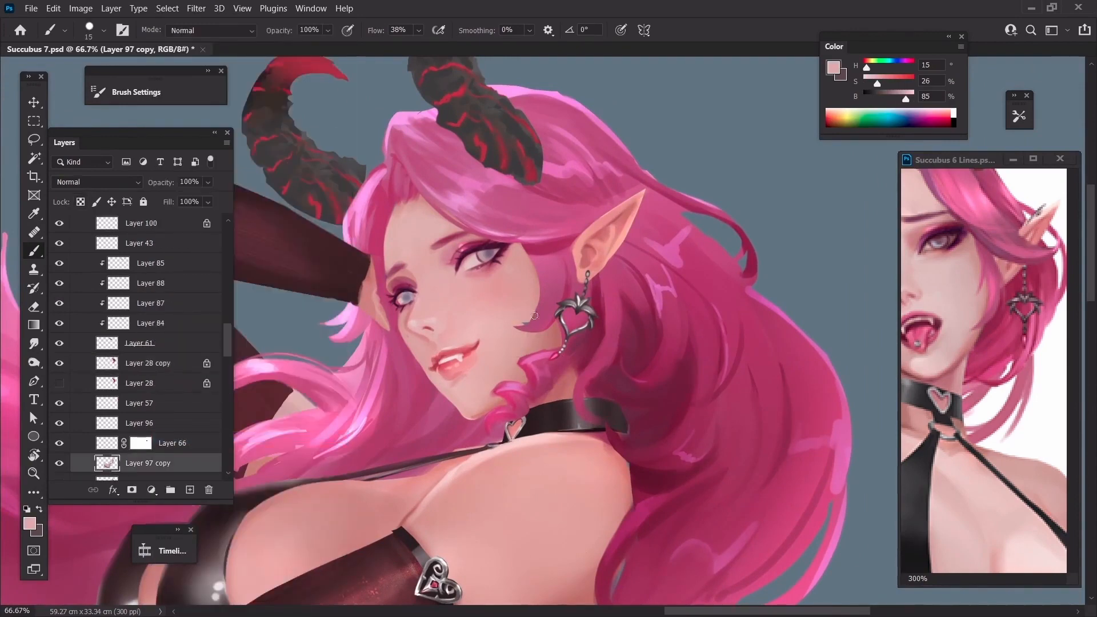
key("bracketright")
key("bracketright")
key("bracketright")
left_click(523, 346, "alt")
mouse_move(512, 326)
left_mouse_down()
mouse_move(525, 324)
mouse_move(505, 328)
left_mouse_up()
left_click(515, 358, "alt")
left_click(37, 343)
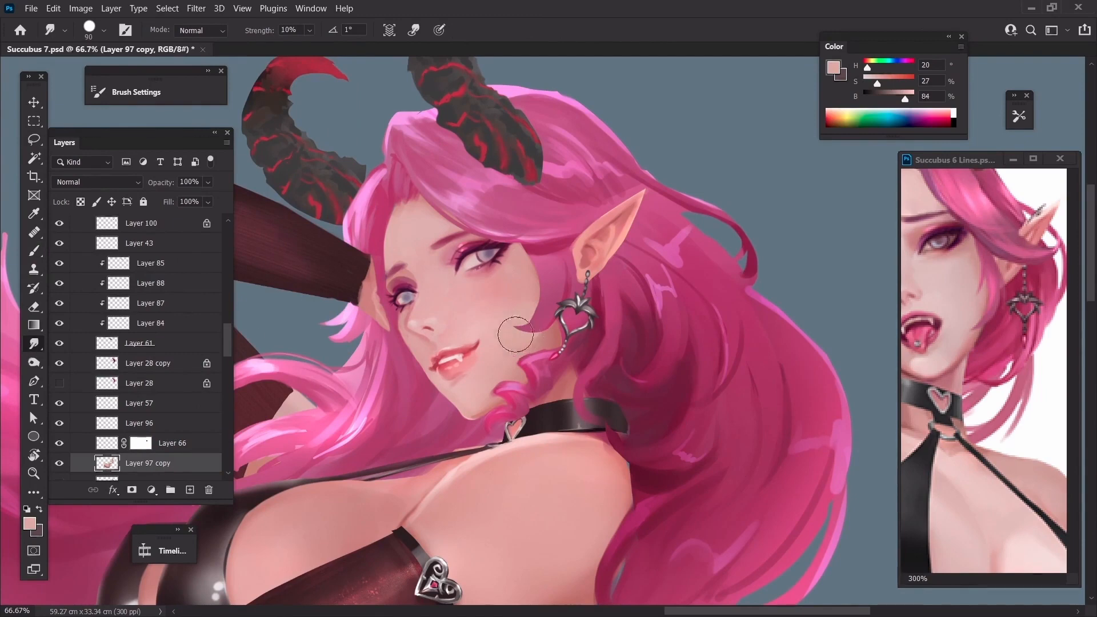
Save the painting as a new version named Succubus 8.psd
left_click(31, 8)
left_click(66, 176)
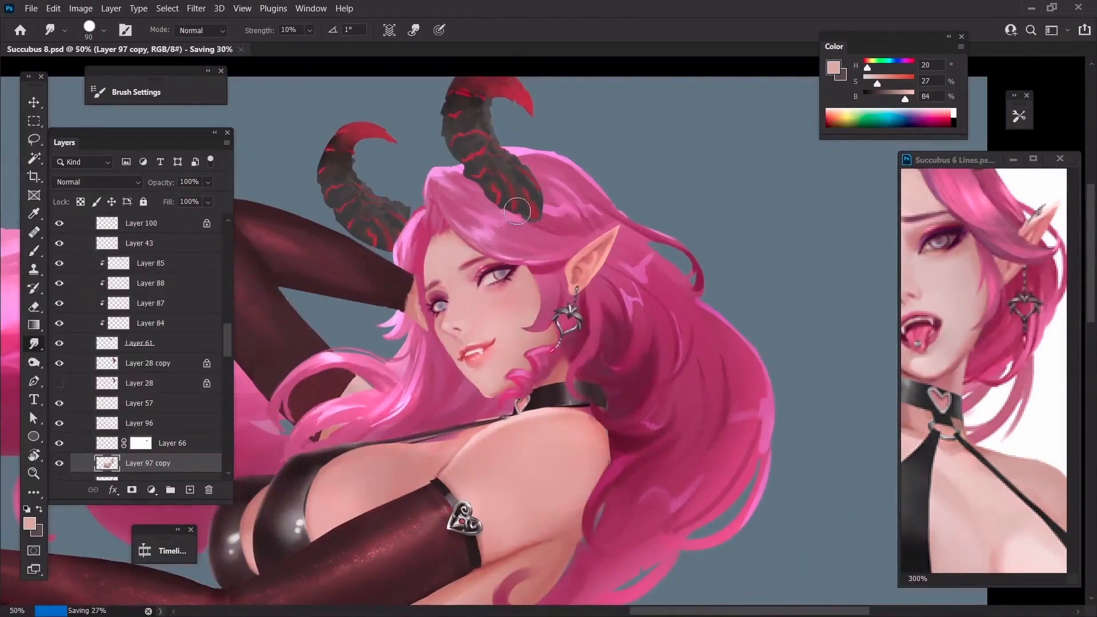
key("ctrl+plus")
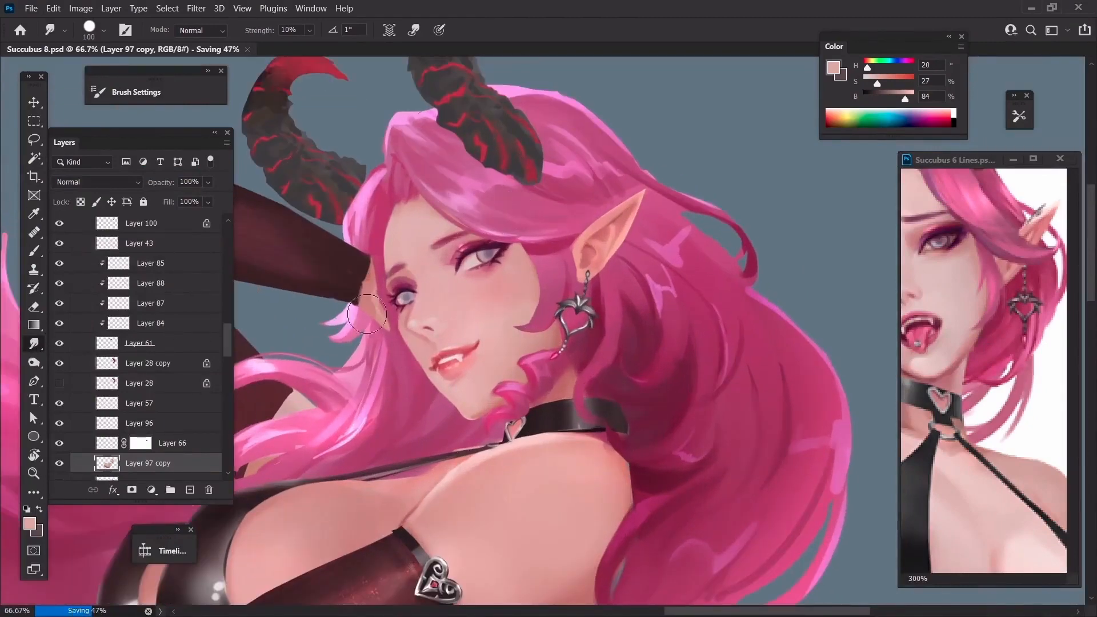
Smudge the cheek below the eye on Layer 97 copy with a 100 px brush at 10% strength
key("bracketright")
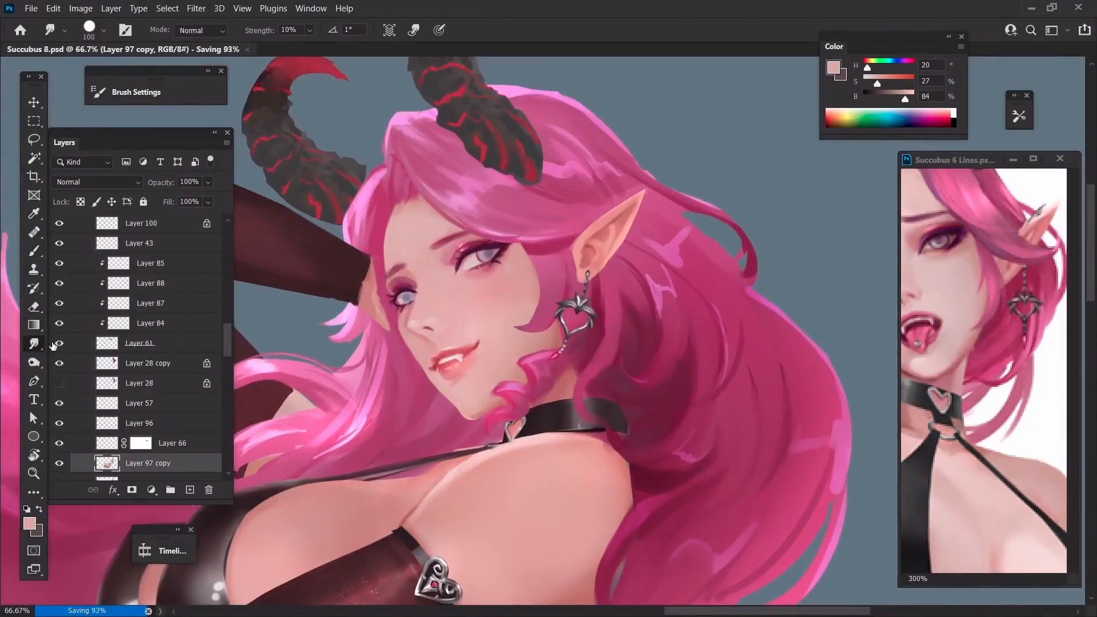
key("bracketright")
key("bracketleft")
key("bracketleft")
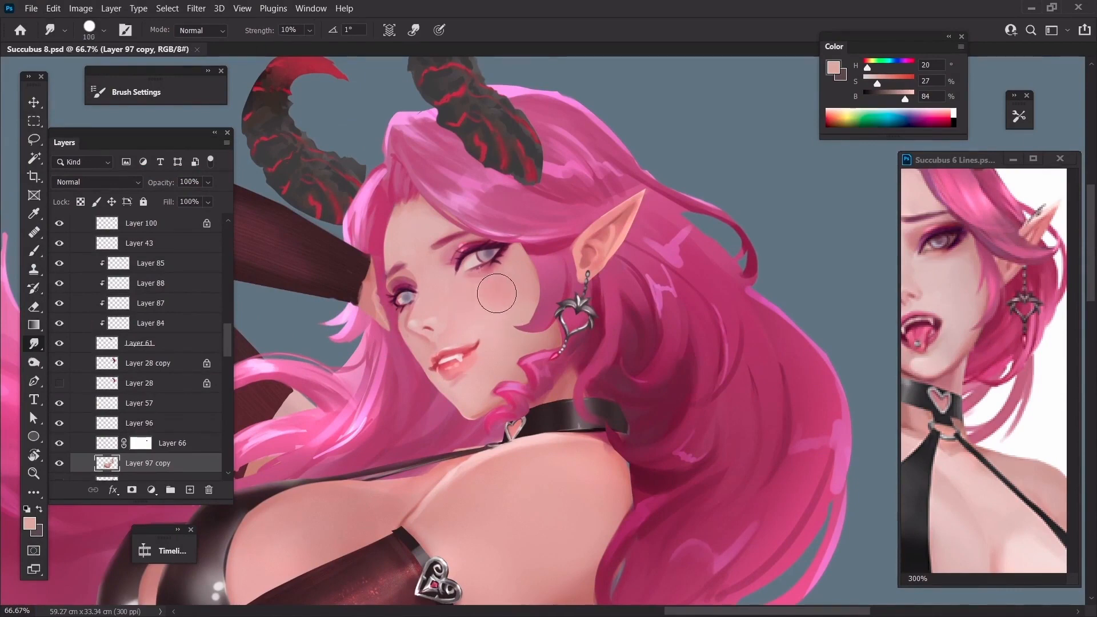
left_click_drag(497, 290, 497, 295)
Smudge the skin around the chin and jaw on Layer 97 copy at 10% strength, starting with a 35 px brush and enlarging it
key("bracketleft")
key("bracketleft")
key("bracketleft")
key("bracketleft")
key("bracketleft")
key("bracketleft")
key("bracketright")
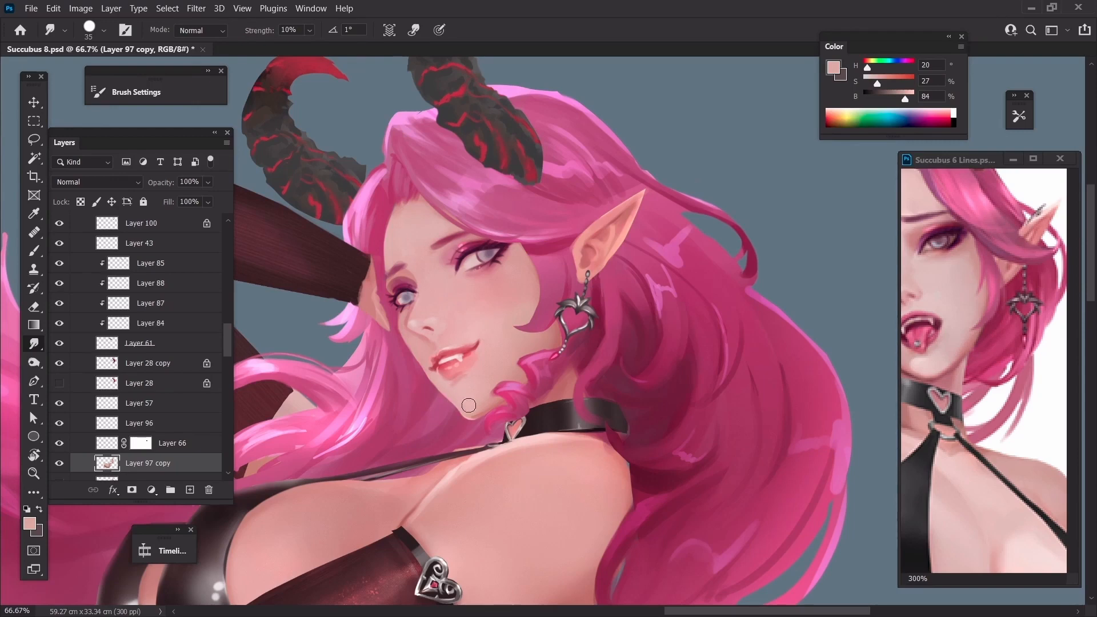
key("bracketright")
key("bracketright")
key("bracketright")
key("bracketright")
key("bracketright")
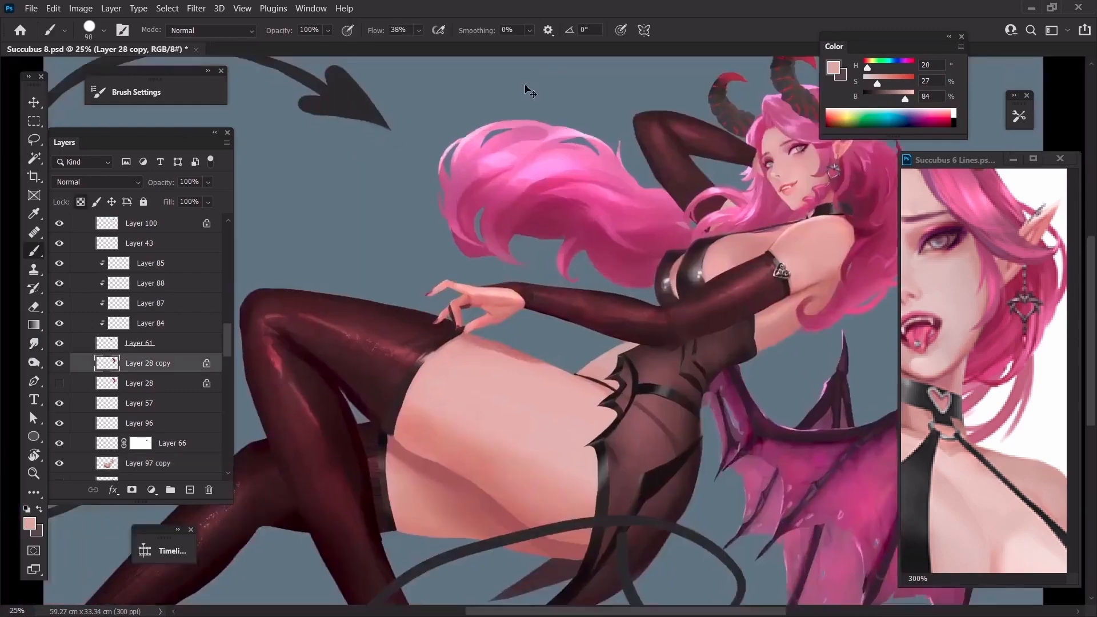
Reduce the brush for Layer 28 copy to 30 px and sample dark pink (H 337, S 52, B 68) from the hair beside the earring
scroll(743, 240, "up", 1)
left_click_drag(742, 240, 484, 407)
key("ctrl+plus")
left_click_drag(693, 272, 657, 311)
key("bracketleft")
key("bracketleft")
key("bracketleft")
key("bracketleft")
key("bracketleft")
key("bracketleft")
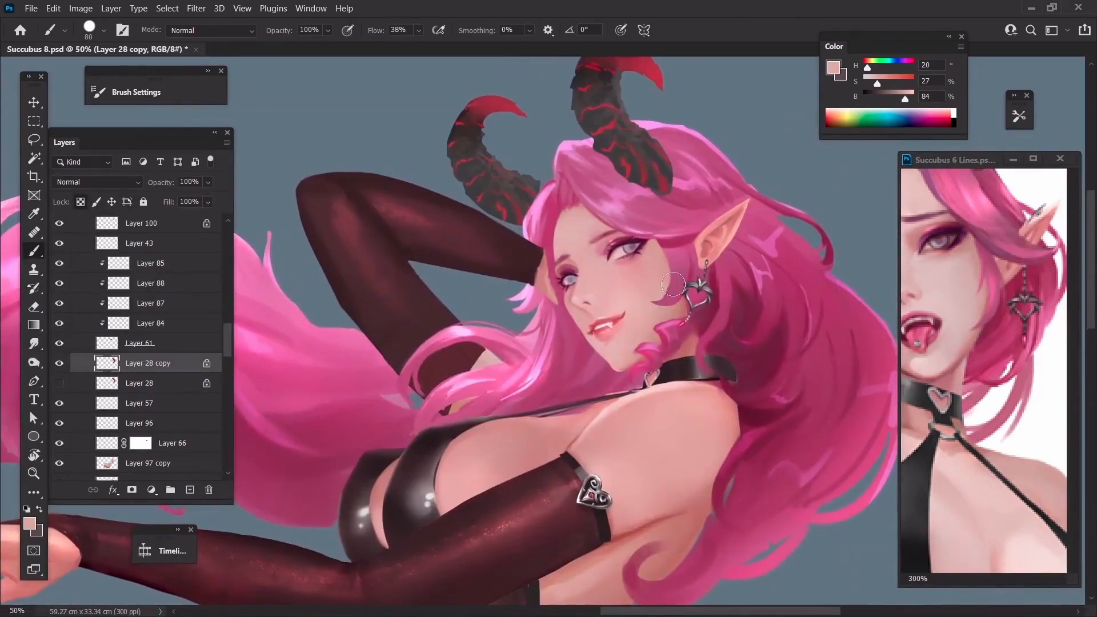
left_click(681, 280, "alt")
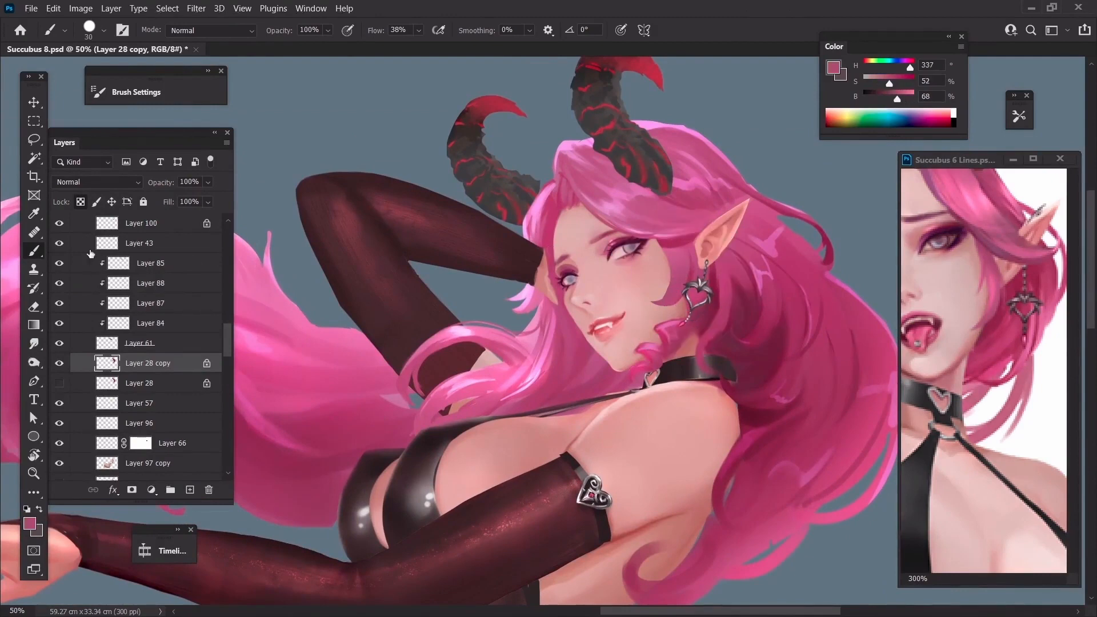
Unlock Layer 28 copy's transparent pixels and repaint the hair strand beside the cheek in sampled pinks, reducing the brush to 20 px
left_click(81, 201)
key("bracketleft")
key("ctrl+z")
left_click_drag(681, 296, 670, 317)
left_click(664, 323, "alt")
key("bracketleft")
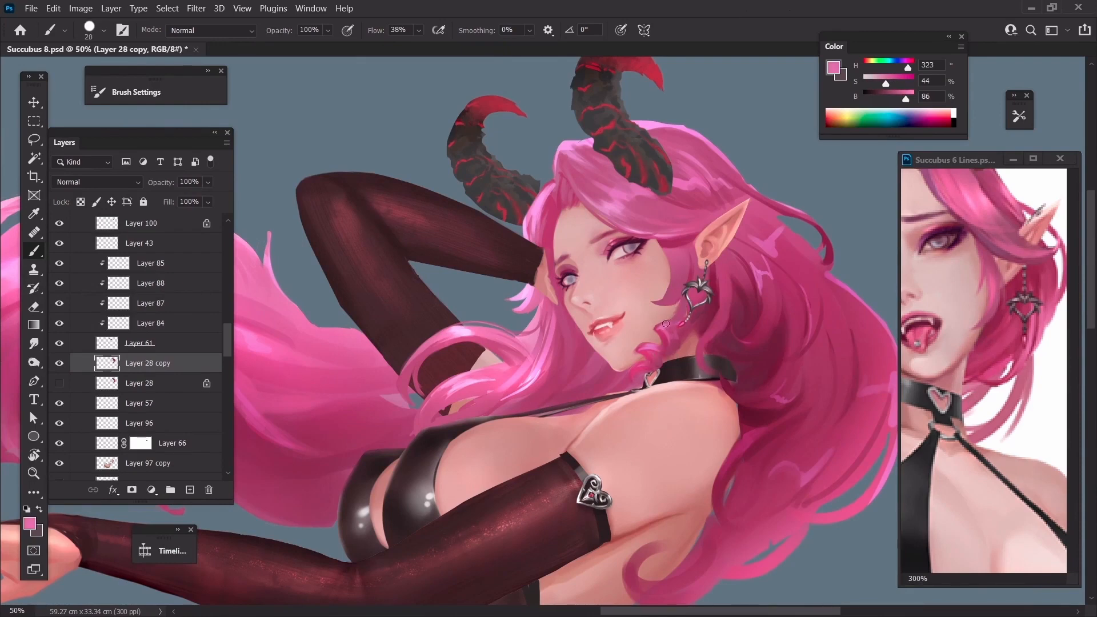
Reshape the curl beside the chin with sampled pinks (H 342) and a 25 px eraser
left_click(679, 312, "alt")
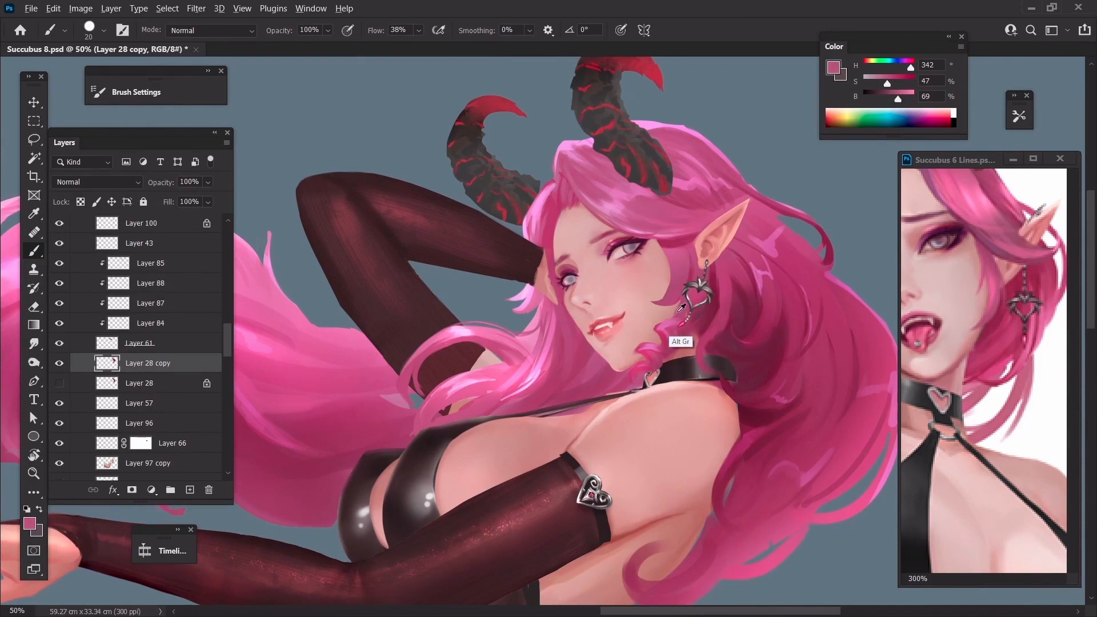
key("bracketleft")
left_click(649, 379, "alt")
key("e")
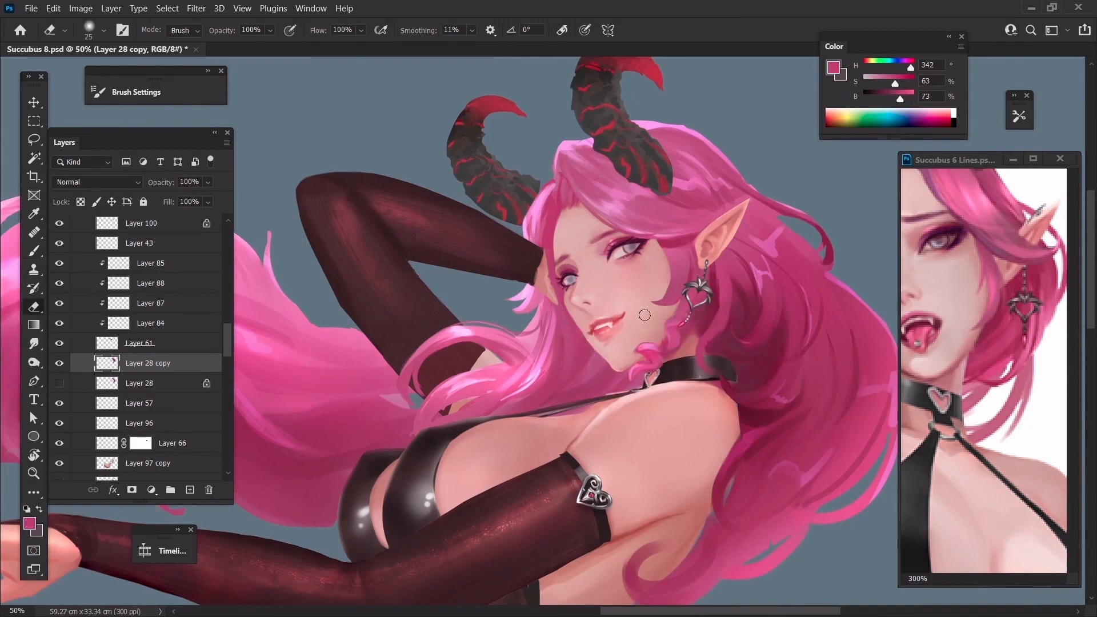
Undo the last three curl edits and sample a medium pink (H 334, S 51, B 72) from the curl for the brush
key("ctrl+z")
key("ctrl+z")
key("ctrl+z")
key("b")
left_click(659, 325, "alt")
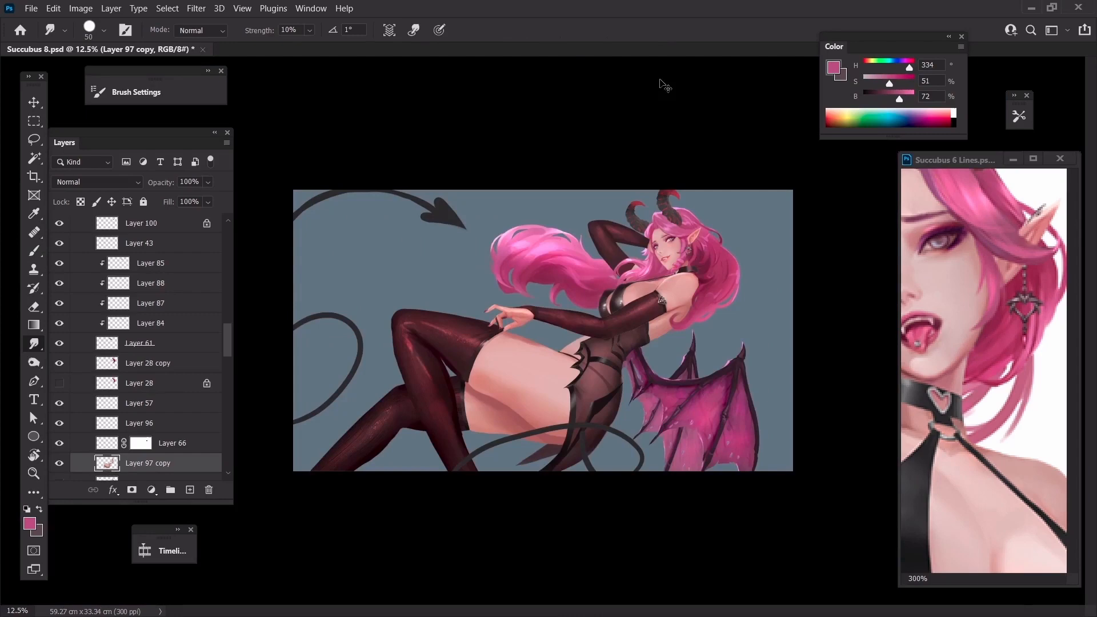
Select Layer 35 and smudge the pink strand crossing the back arm's sleeve at 10% strength with a brush of about 35 px
key("ctrl+plus")
key("ctrl+plus")
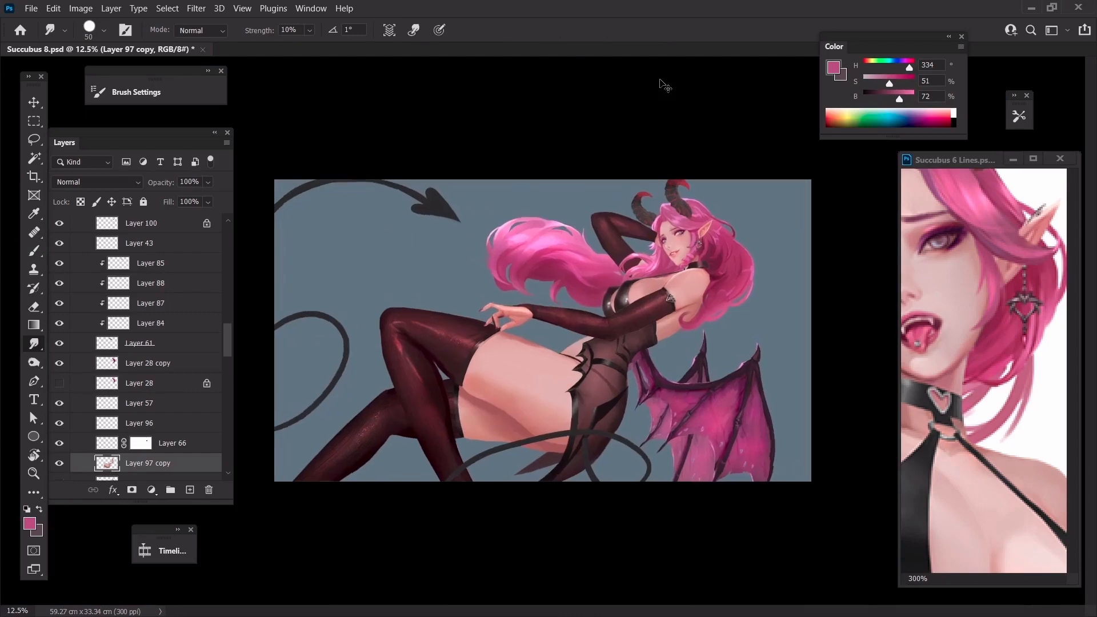
left_click_drag(617, 269, 500, 387)
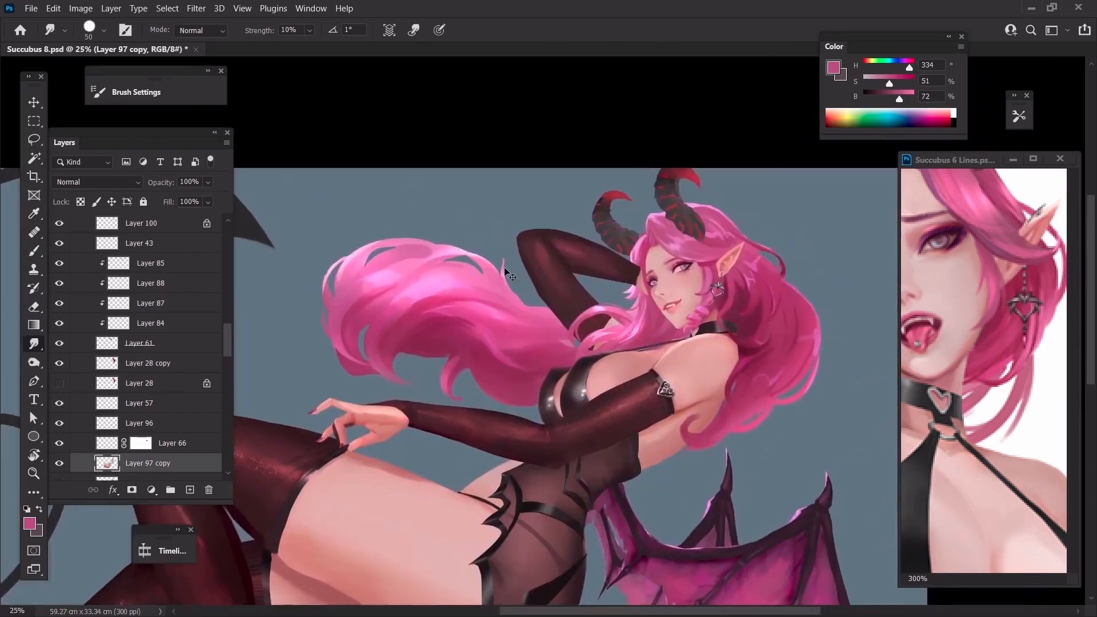
key("ctrl+plus")
key("ctrl+plus")
left_click_drag(604, 337, 542, 347)
left_click(546, 329, "ctrl")
key("bracketleft")
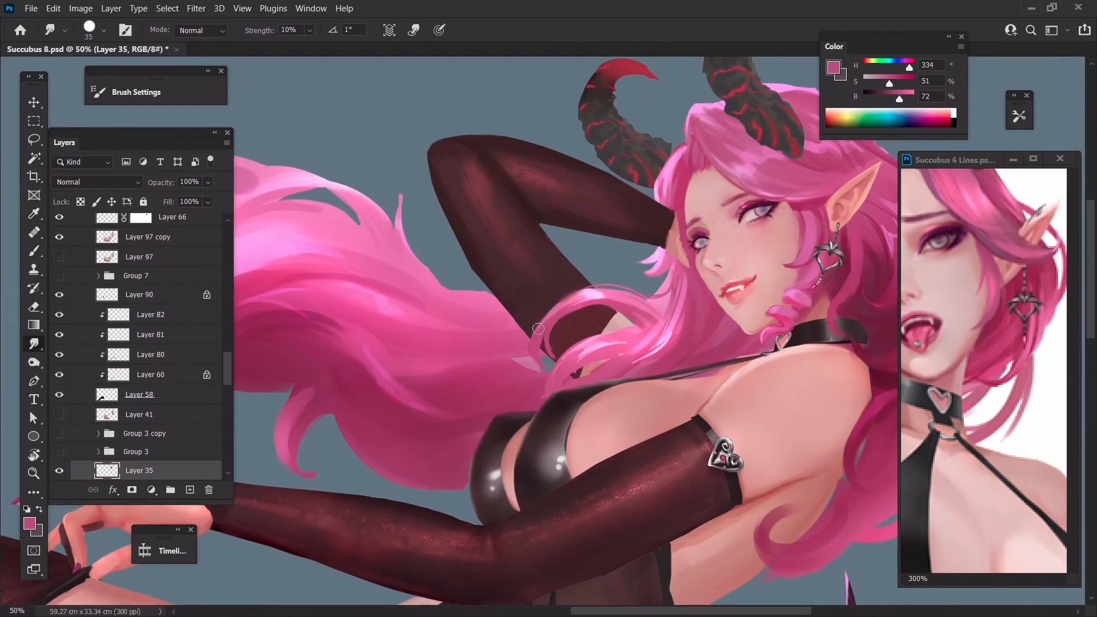
key("bracketright")
Clean up the edge of the strand over the back sleeve on Layer 35 with the eraser, enlarging it from 15 px
key("e")
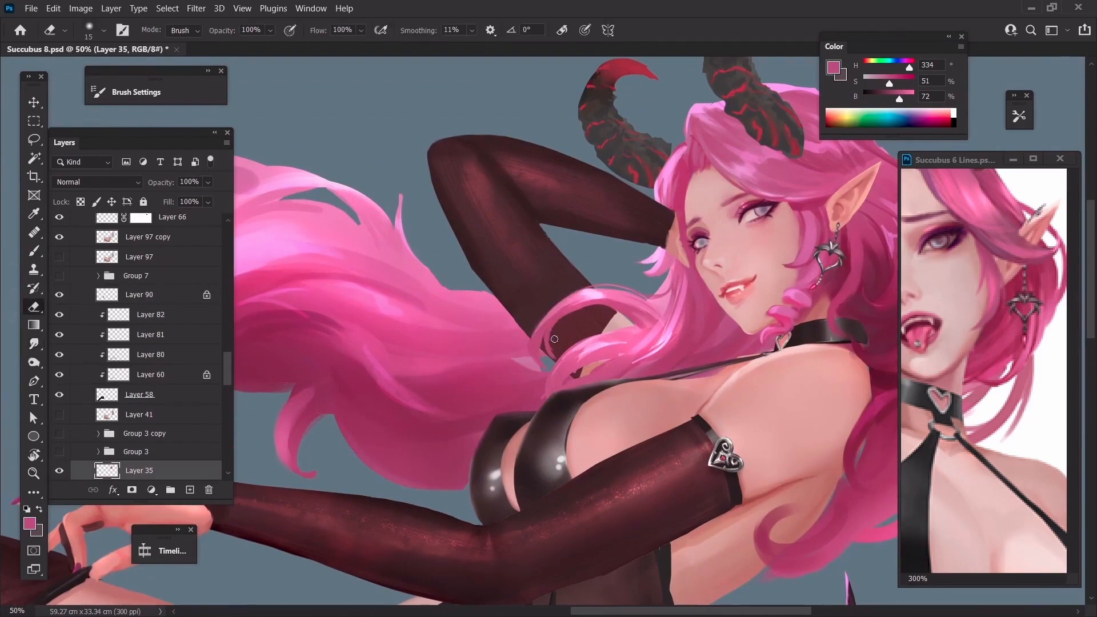
key("bracketright")
key("bracketright")
On Layer 103 in the BackArm group, lasso the bare arm beyond the sleeve's hem and sample near-black (H 0, S 35, B 13)
left_click(609, 307, "ctrl")
key("l")
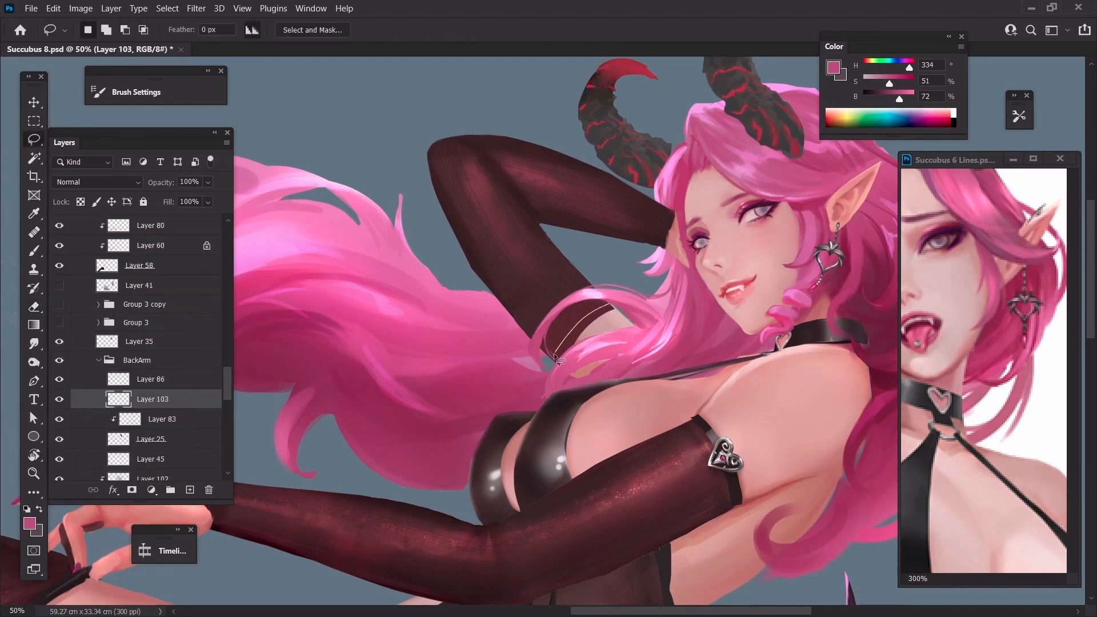
mouse_move(558, 366)
left_mouse_down()
mouse_move(571, 383)
mouse_move(637, 325)
mouse_move(612, 304)
left_mouse_up()
key("b")
left_click(511, 419, "alt")
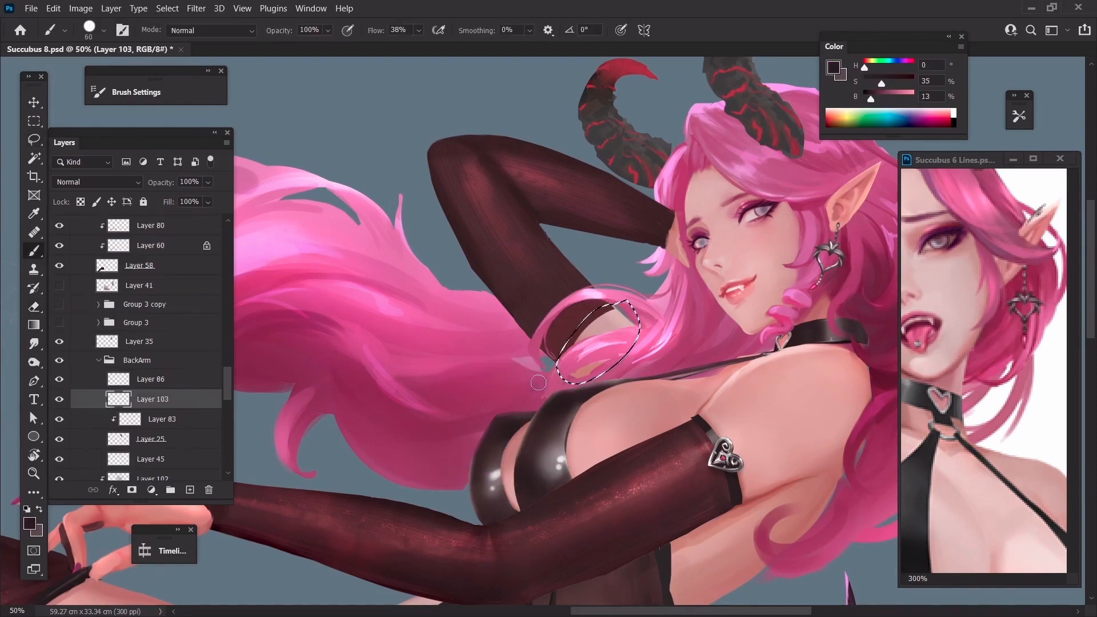
Try to paint a dark edge along the back sleeve's hem with a 100 px brush
key("bracketright")
key("bracketright")
key("bracketright")
key("bracketright")
key("bracketright")
mouse_move(570, 355)
left_mouse_down()
mouse_move(604, 300)
mouse_move(635, 291)
mouse_move(582, 321)
left_mouse_up()
key("ctrl+z")
Make Layer 103 a clipping mask within the BackArm group
right_click(184, 399)
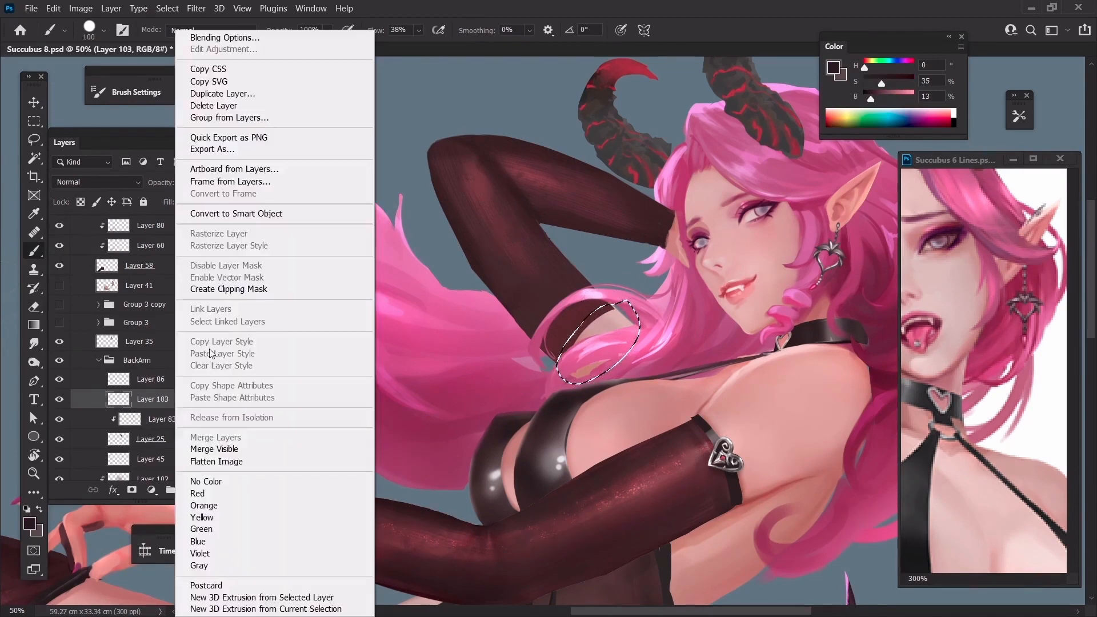
left_click(208, 357)
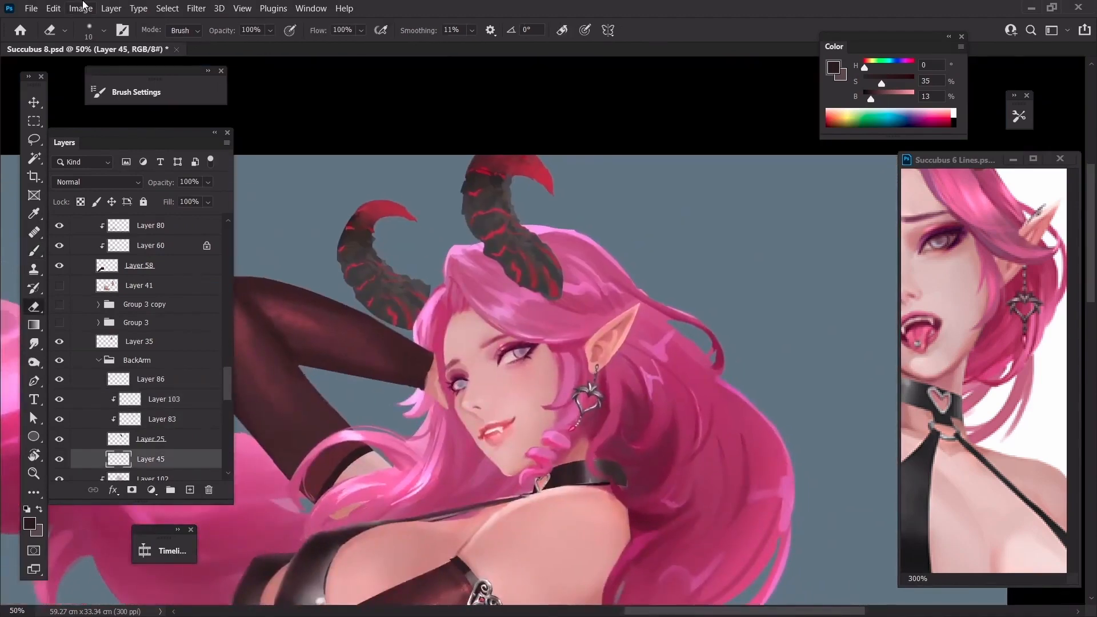
key("ctrl+plus")
key("ctrl+plus")
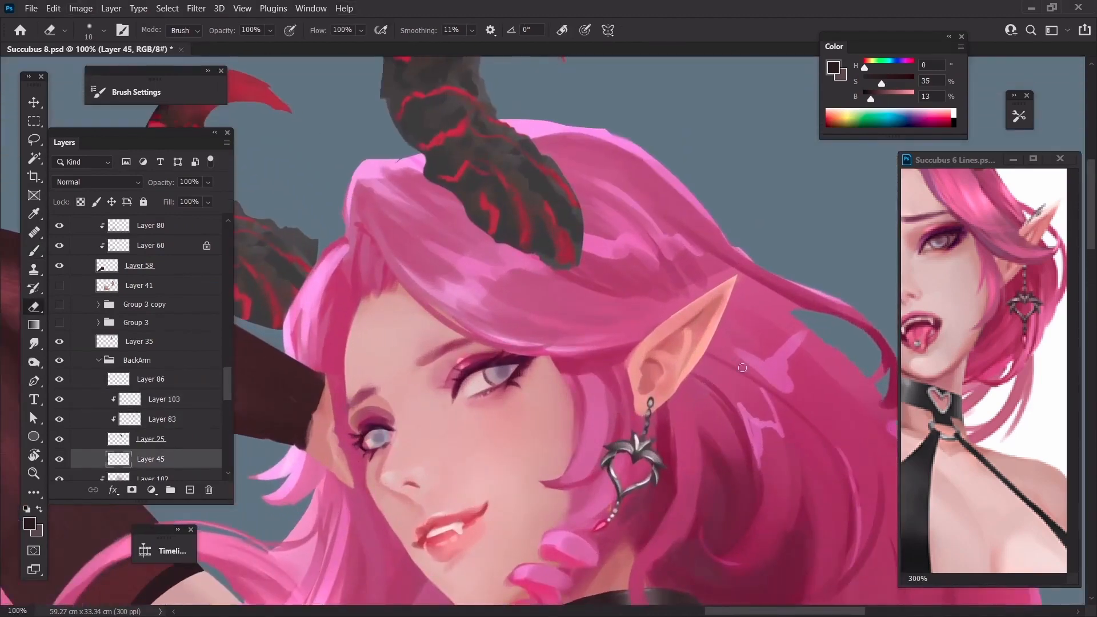
On Layer 100, lasso jagged ear cuff shapes along the ear's upper and outer edges and fill them with dark grey (H 0, S 16, B 22)
right_click(649, 433, "ctrl+alt")
key("l")
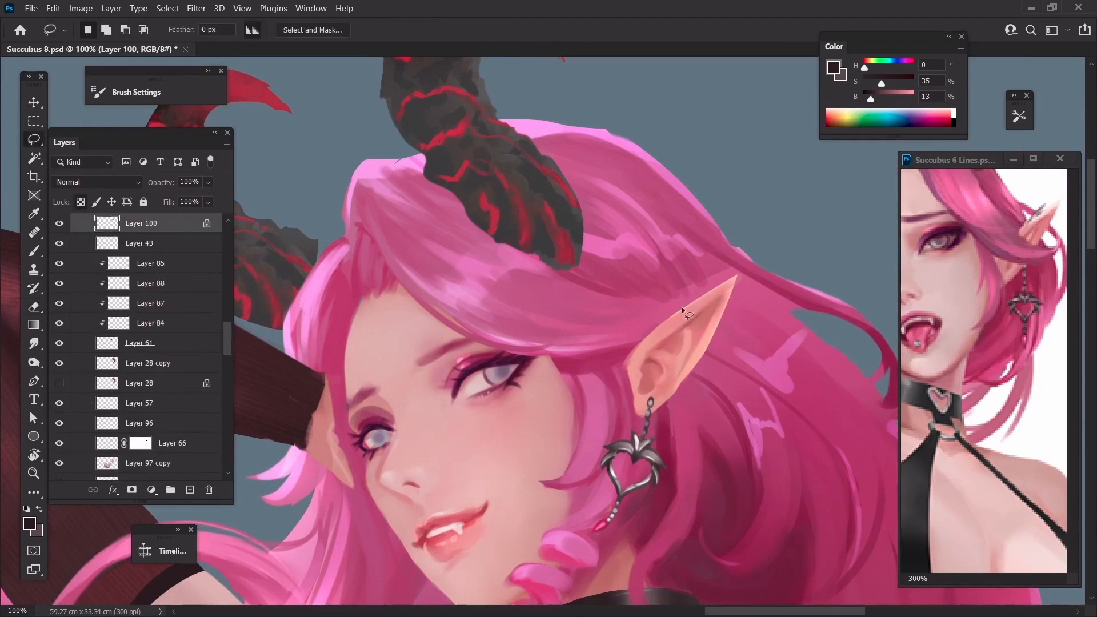
left_click_drag(694, 297, 665, 345)
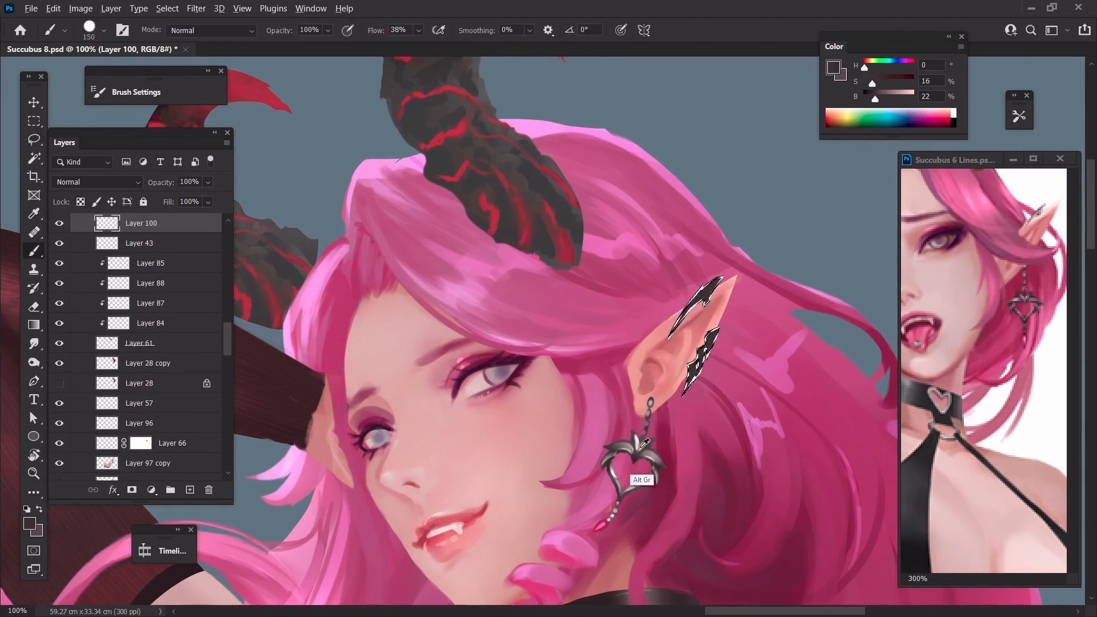
Sample light grey (H 0, S 1, B 88) from the earring and paint a highlight along the upper ear cuff with a 6 px brush
left_click(637, 448, "alt")
key("[")
key("ctrl+plus")
key("ctrl+plus")
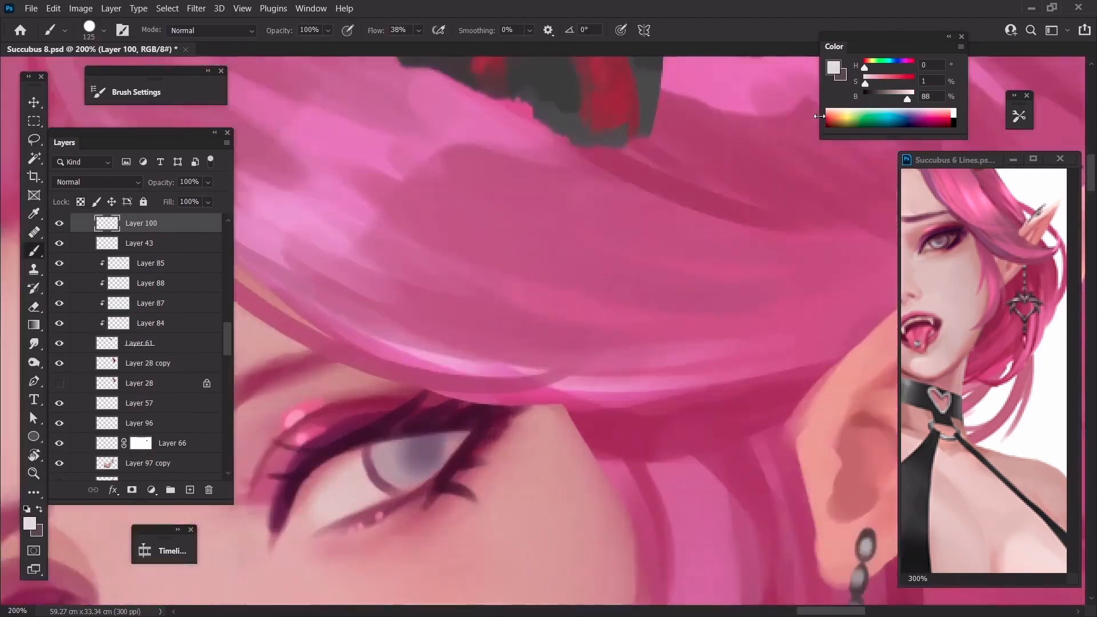
left_click_drag(804, 309, 544, 366)
key("[")
key("[")
key("[")
key("[")
key("[")
key("[")
key("[")
key("[")
key("[")
key("[")
key("[")
key("[")
key("[")
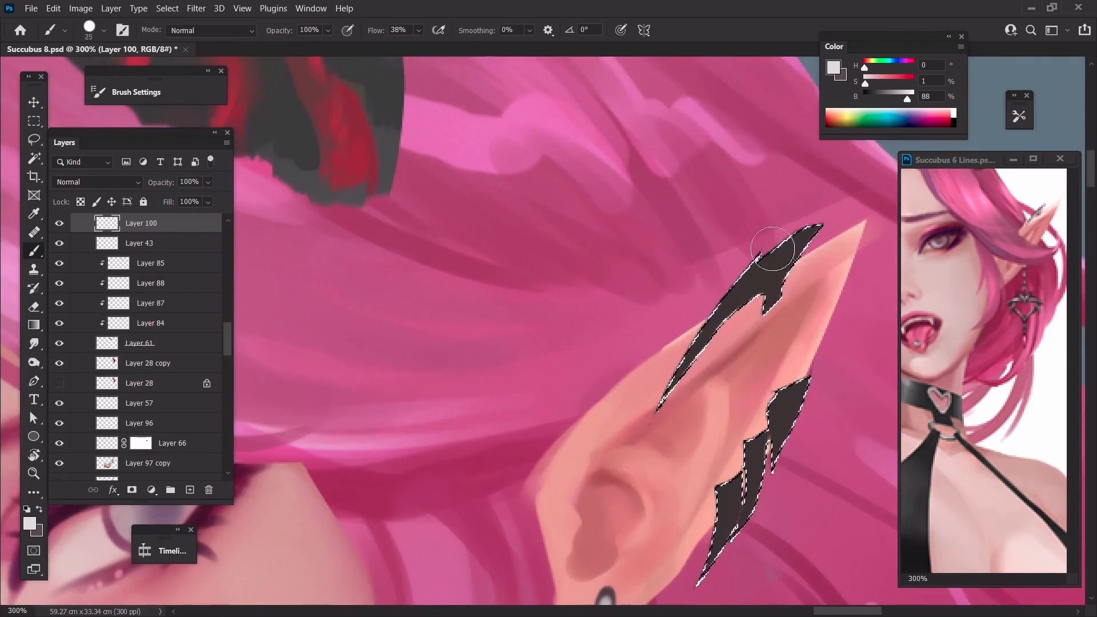
key("[")
key("[")
key("[")
key("[")
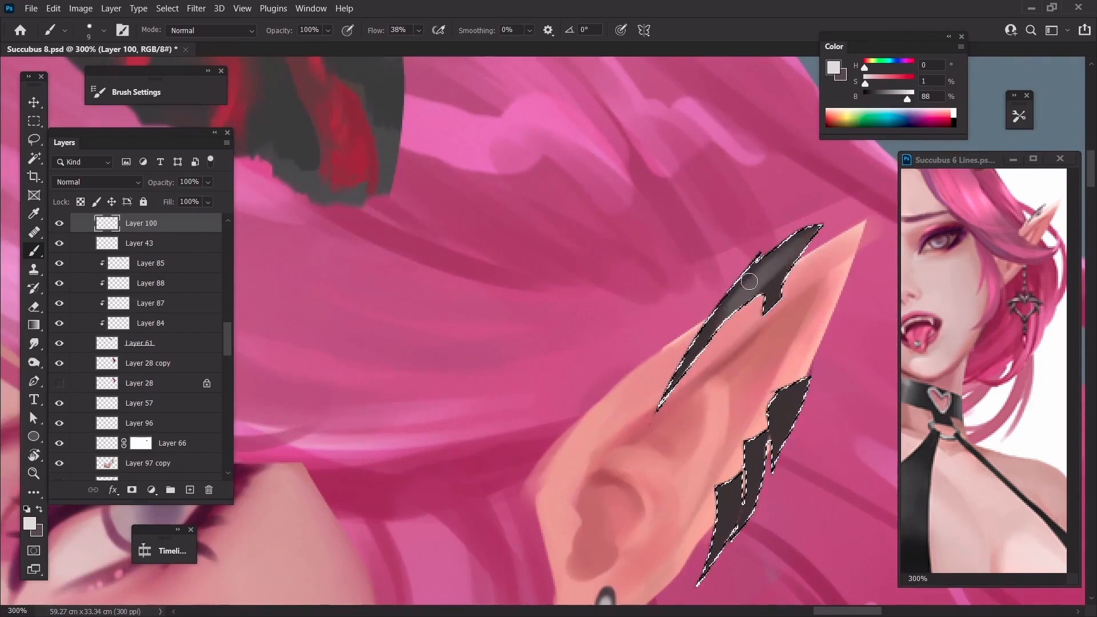
left_click_drag(794, 242, 685, 367)
key("ctrl+z")
key("[")
key("[")
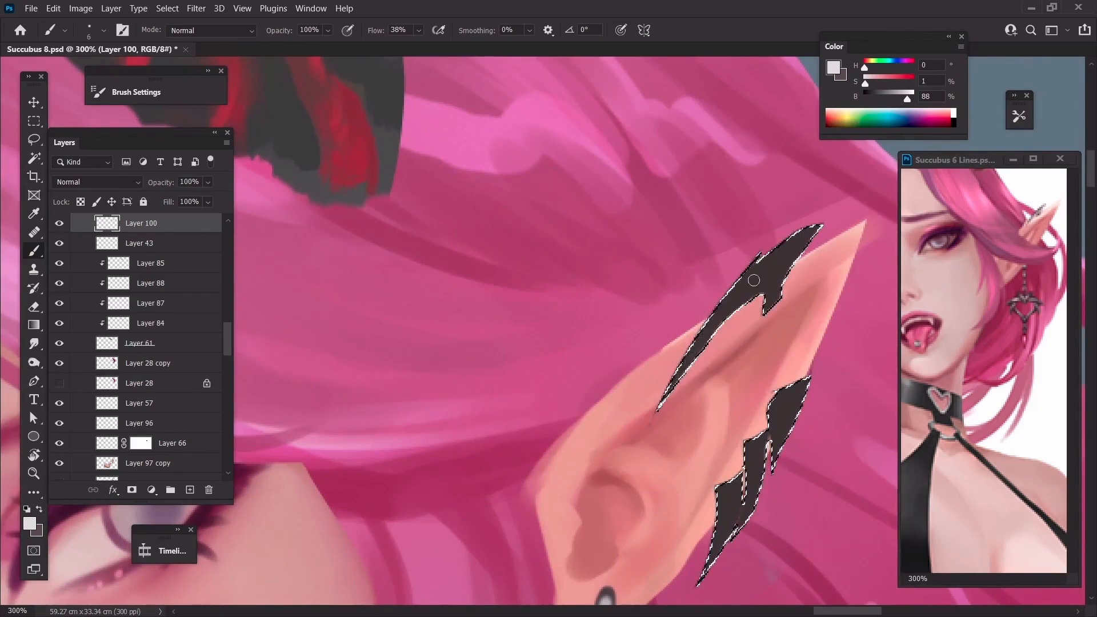
left_click_drag(796, 240, 684, 368)
Sample mid grey (H 0, S 4, B 56) and paint soft metallic shading on the upper cuff's inner spike and the lower cuff segments
key("[")
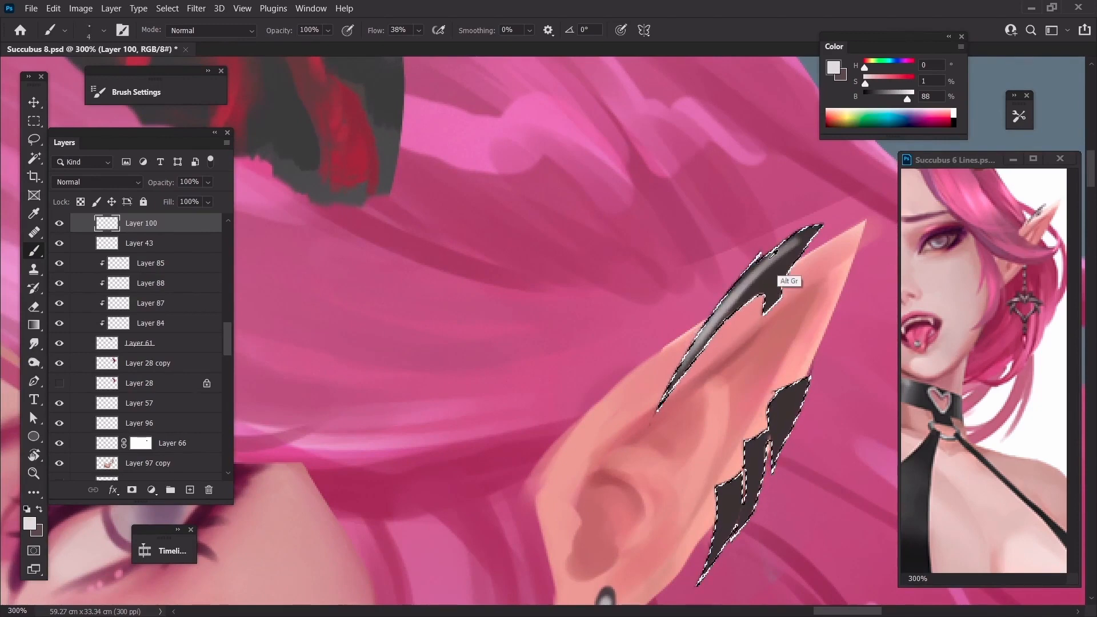
left_click(779, 258, "alt")
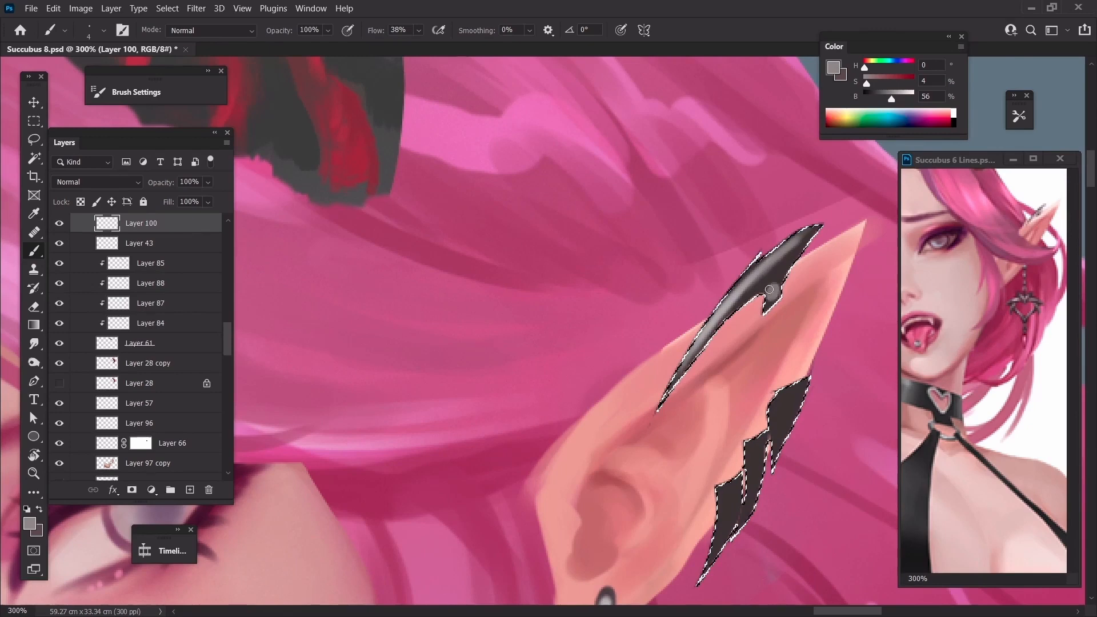
left_click_drag(772, 297, 772, 290)
key("]")
key("]")
left_click_drag(778, 403, 781, 407)
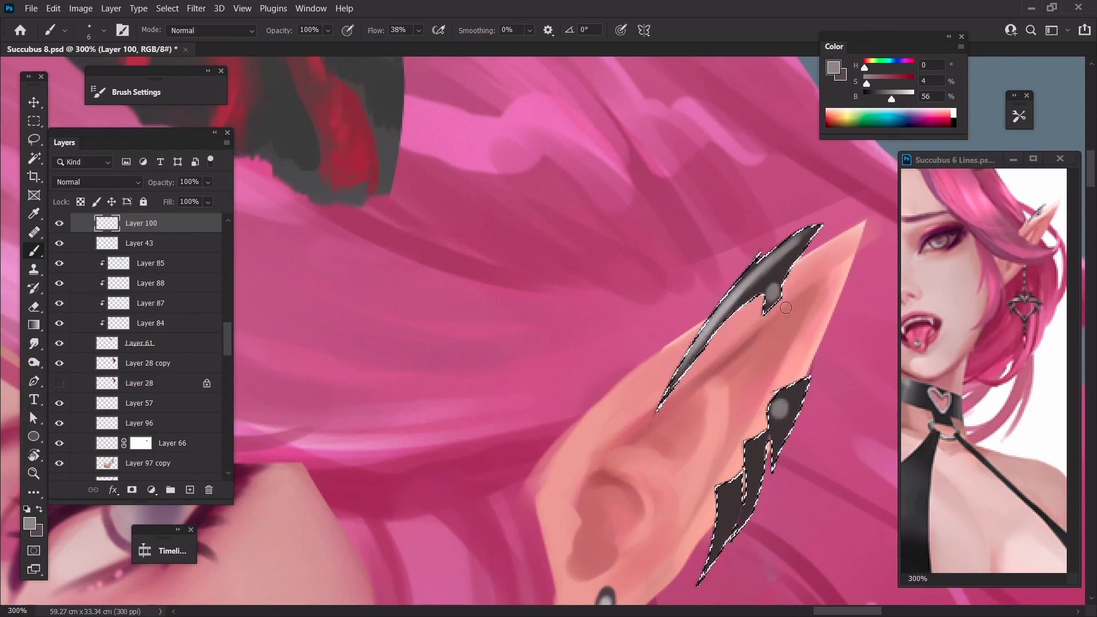
left_click_drag(717, 370, 679, 332)
key("[")
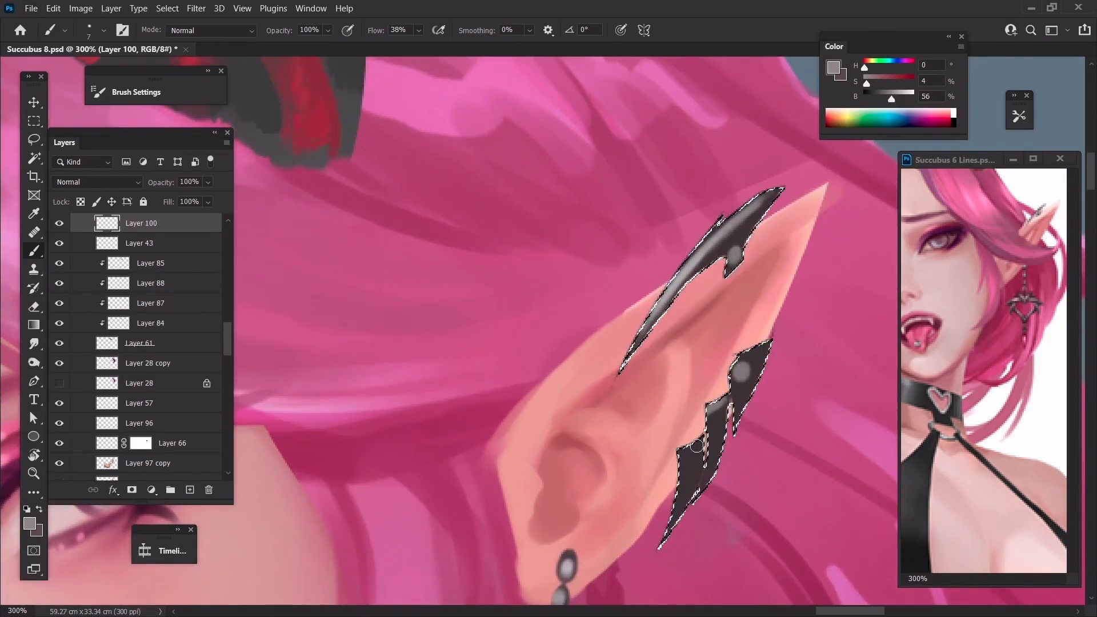
key("bracketright")
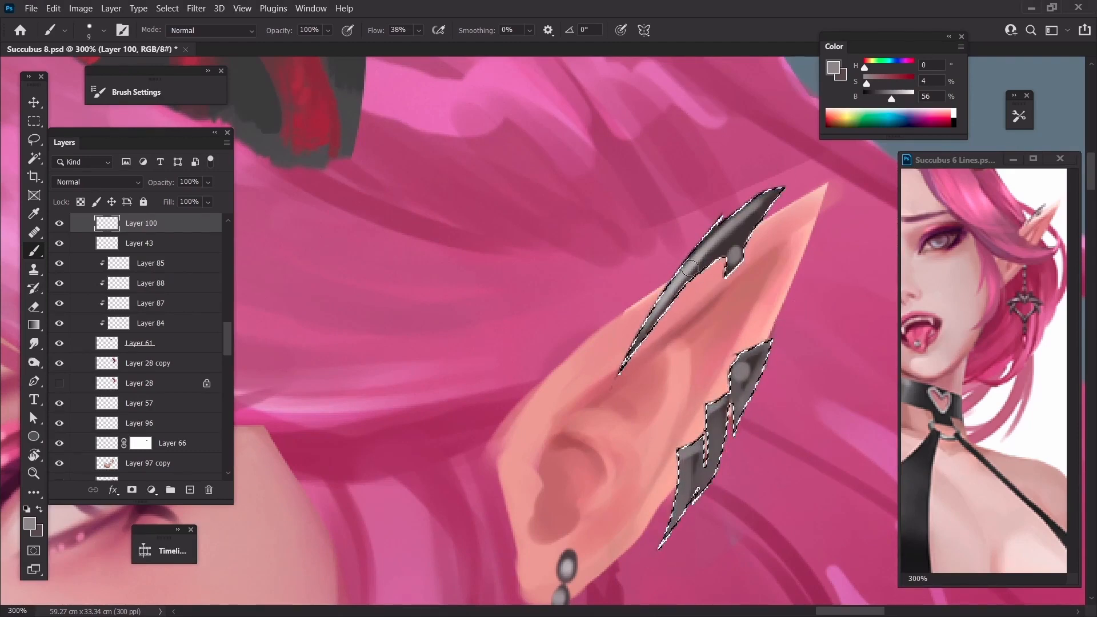
Set the foreground to e6e6e6, paint bright highlights on the lower cuff segments' top edges, and clear the selection
left_click(29, 524)
left_click(896, 476)
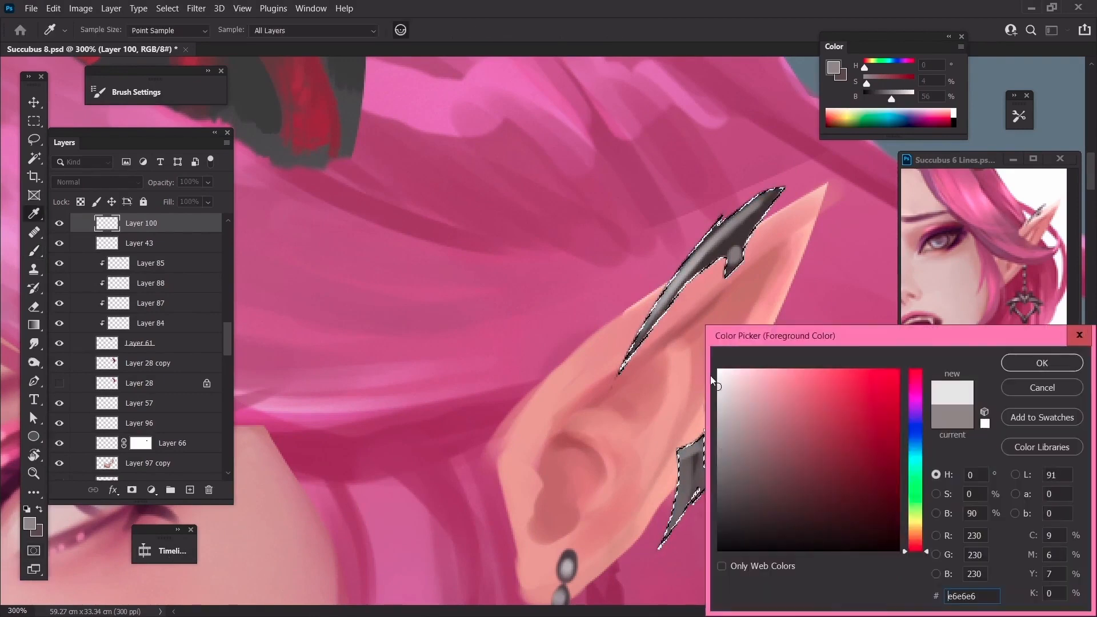
key("Return")
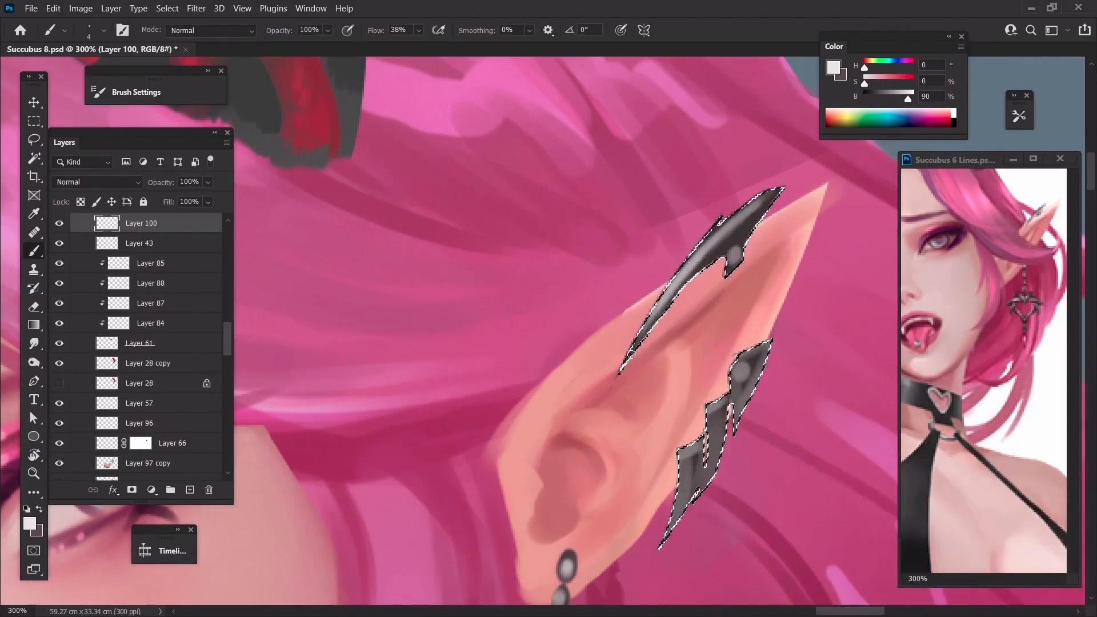
left_click_drag(726, 400, 706, 413)
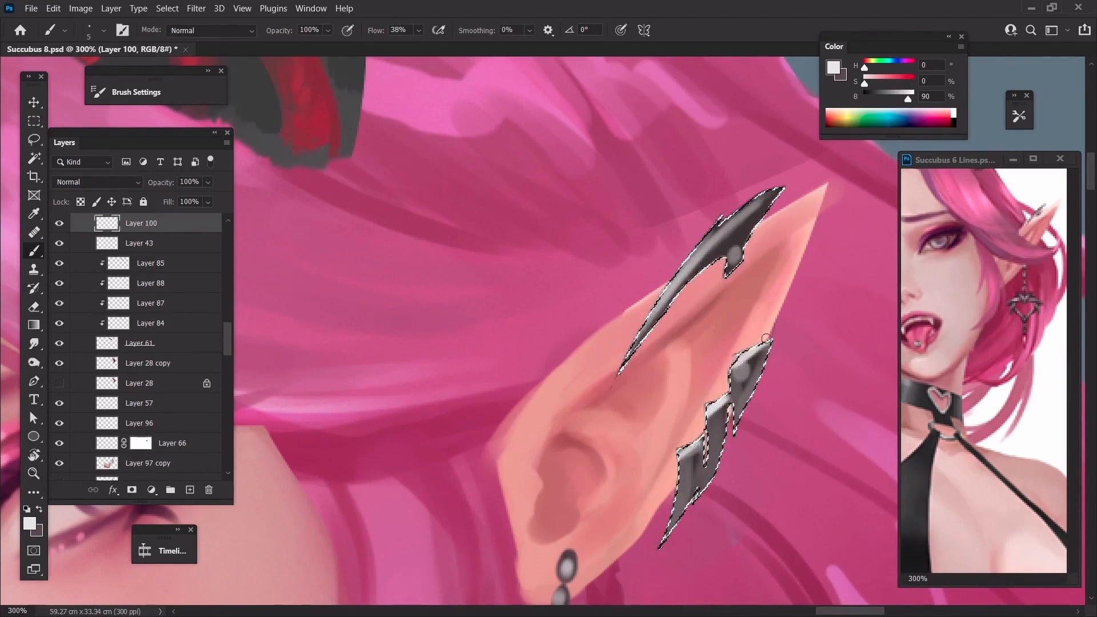
key("ctrl+d")
key("ctrl+minus")
key("ctrl+minus")
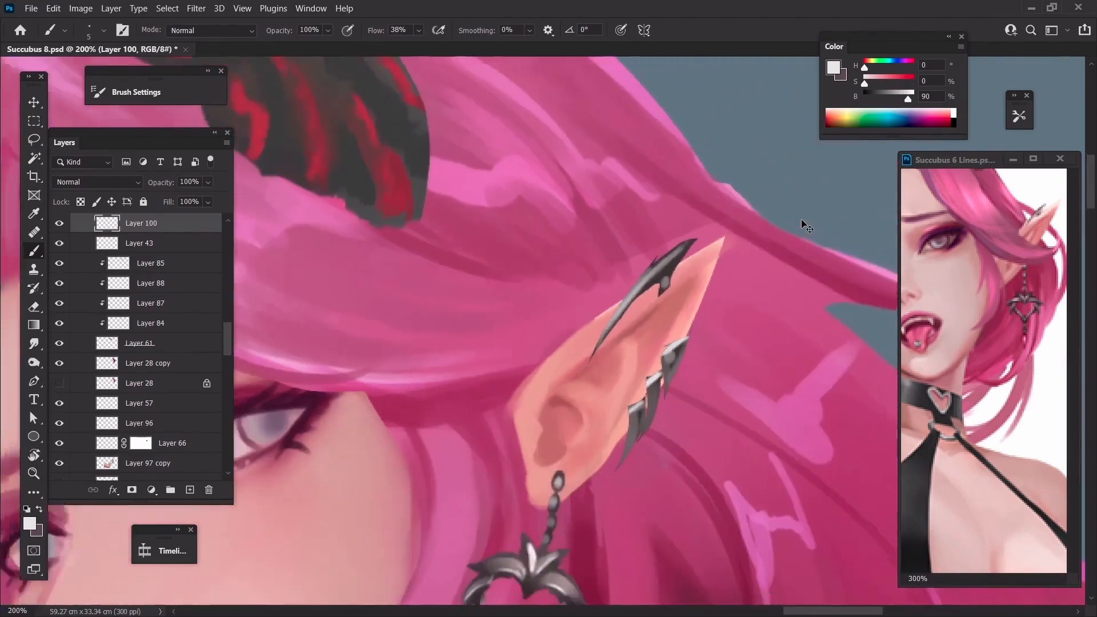
Shade the lower cuff segments with greys sampled from the metal, covering the top segment's highlights with H 0, S 10, B 35
key("ctrl+plus")
key("ctrl+plus")
left_click_drag(738, 494, 690, 433)
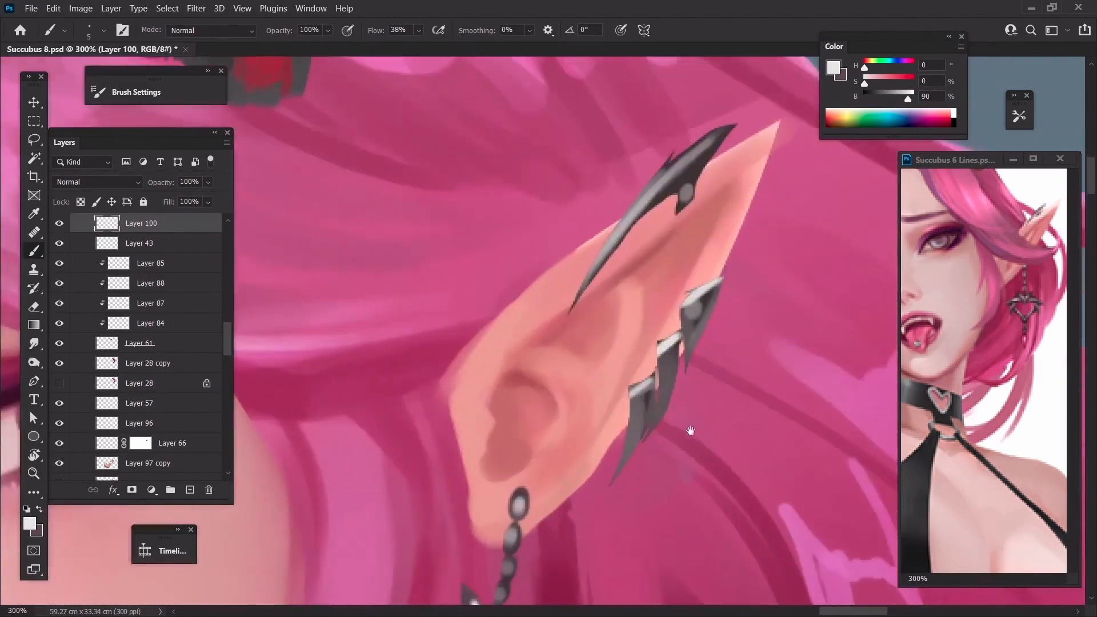
left_click(649, 397, "alt")
left_click_drag(657, 345, 654, 422)
left_click_drag(656, 371, 648, 434)
left_click_drag(681, 307, 686, 367)
left_click(692, 323, "alt")
key("]")
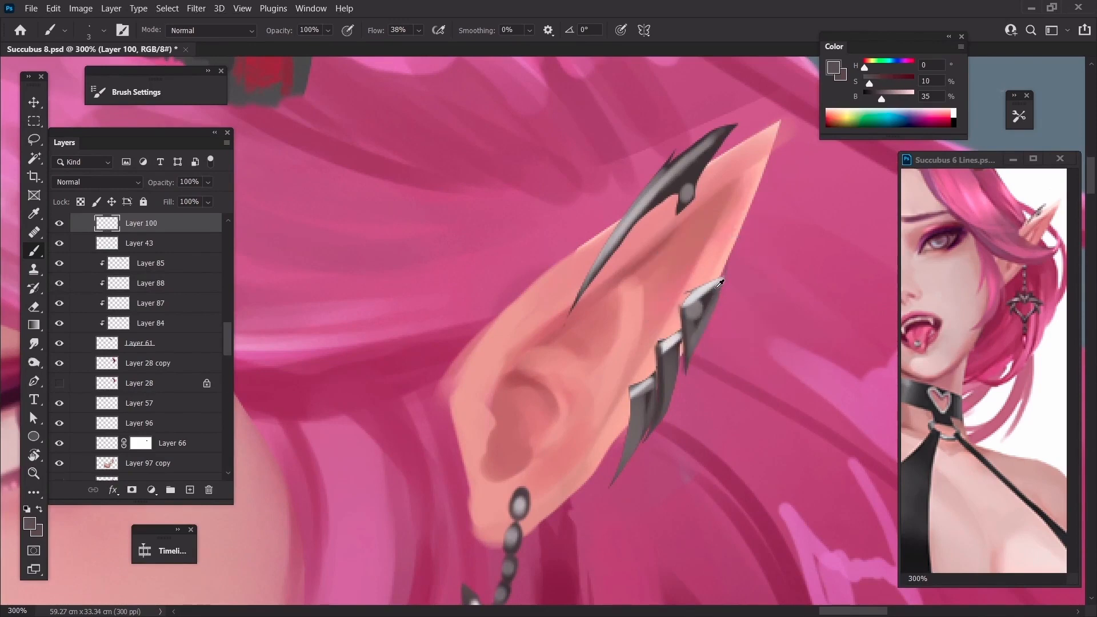
mouse_move(708, 296)
left_mouse_down()
mouse_move(690, 331)
mouse_move(694, 309)
left_mouse_up()
Clean up the top and outer edges of the lower cuff segments with a small eraser
key("e")
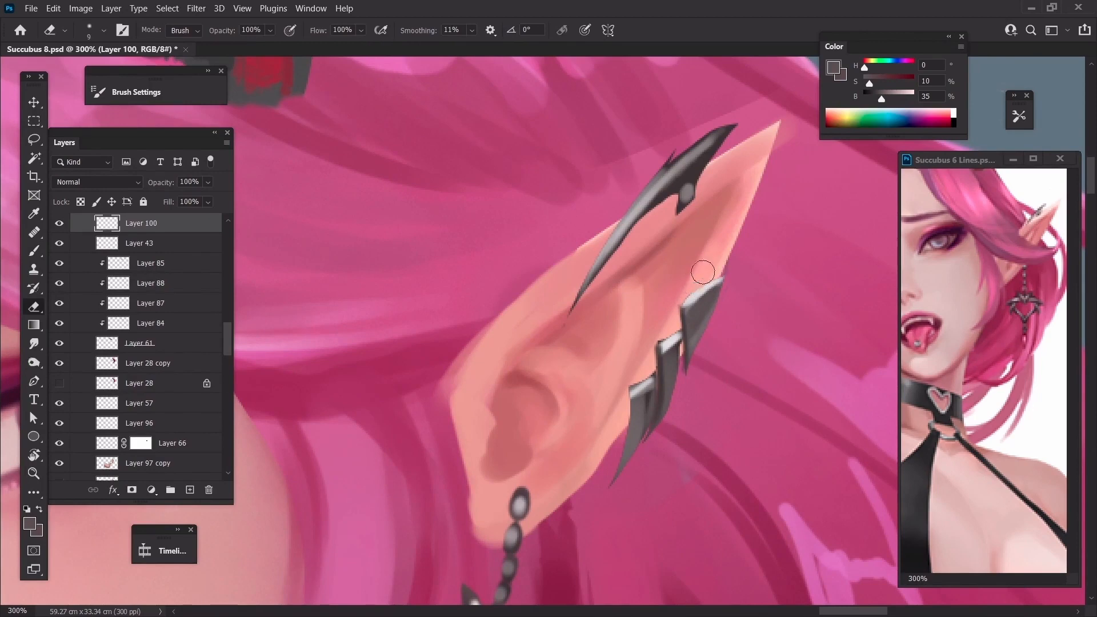
key(".")
key("bracketleft")
key("bracketleft")
key("bracketleft")
key("bracketleft")
key("bracketleft")
key("bracketleft")
key("bracketleft")
key("bracketleft")
key("bracketleft")
key("bracketleft")
key("bracketleft")
key("bracketleft")
key("bracketleft")
key("bracketleft")
key("bracketleft")
key("bracketleft")
key("bracketleft")
key("bracketleft")
key("bracketleft")
key("bracketleft")
left_click_drag(723, 285, 718, 341)
left_click_drag(682, 291, 717, 269)
left_click_drag(670, 331, 640, 350)
Paint a light grey (H 0, S 1, B 78) highlight down the upper cuff with a 4 px brush, extending its lower tip
key("bracketright")
key("bracketright")
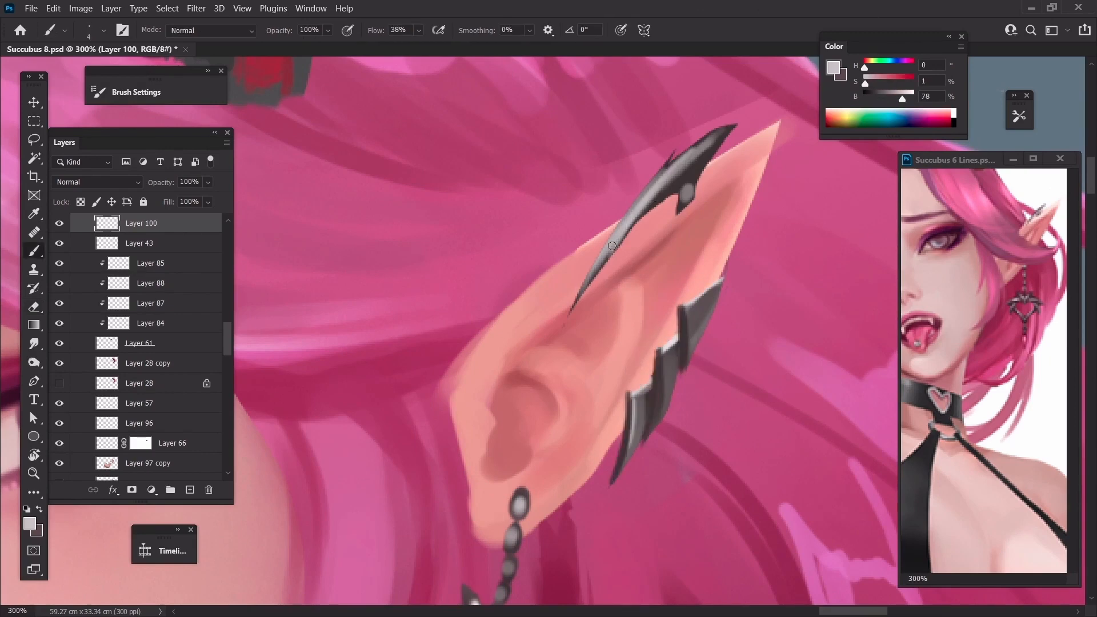
left_click_drag(639, 203, 582, 298)
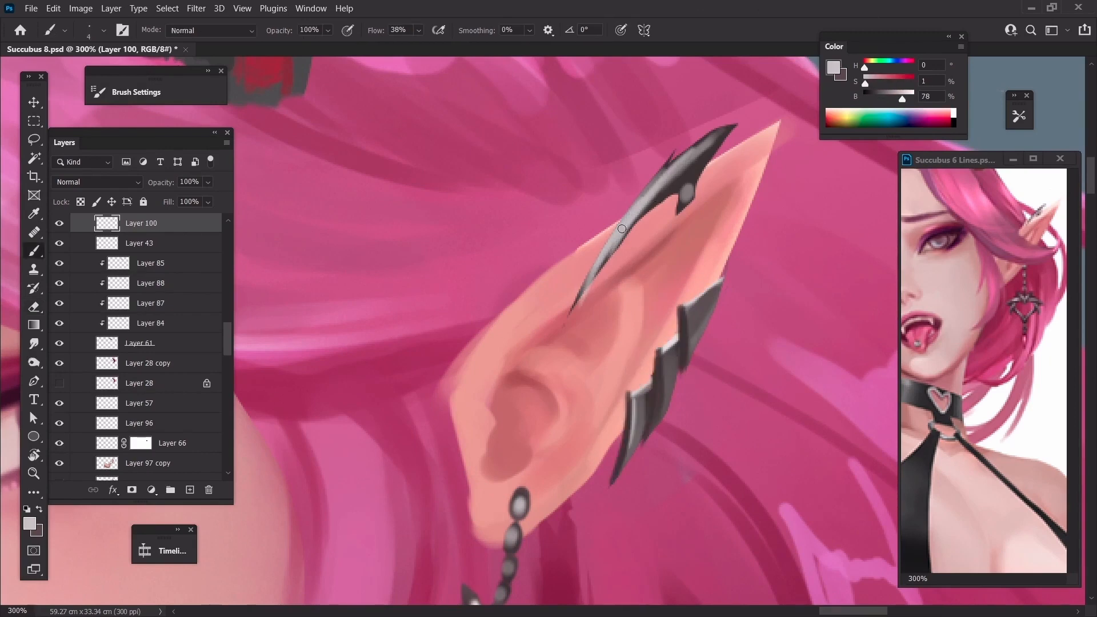
key("ctrl+z")
left_click_drag(616, 233, 562, 346)
Sample dark grey (H 0, S 16, B 22) from the upper cuff and erase back its thin lower tip with an 8 px eraser
left_click(672, 184, "alt")
key("bracketright")
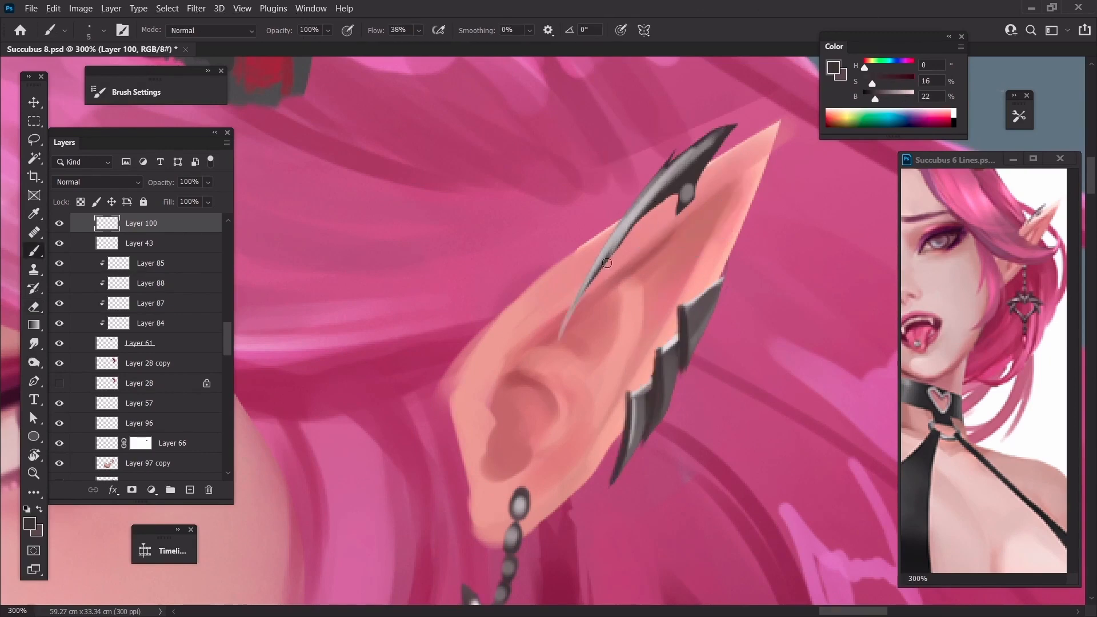
key("e")
left_click_drag(582, 267, 559, 338)
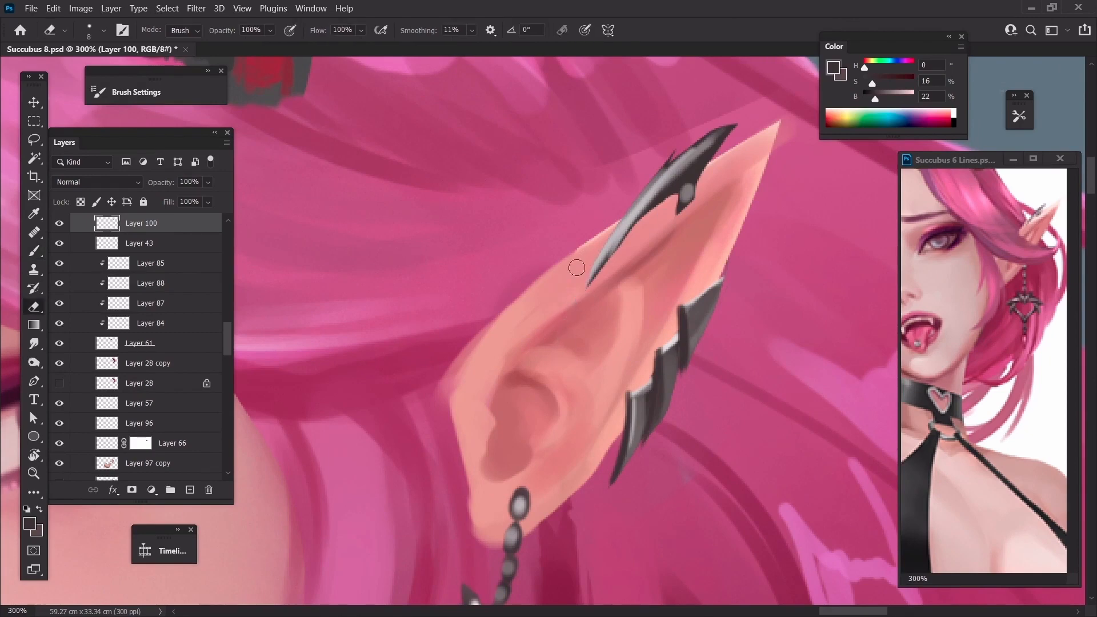
left_click_drag(605, 243, 578, 305)
left_click_drag(618, 225, 594, 280)
Repaint the upper cuff's lower tip as a curved dark grey spike reaching into the ear
key("b")
left_click_drag(657, 208, 604, 288)
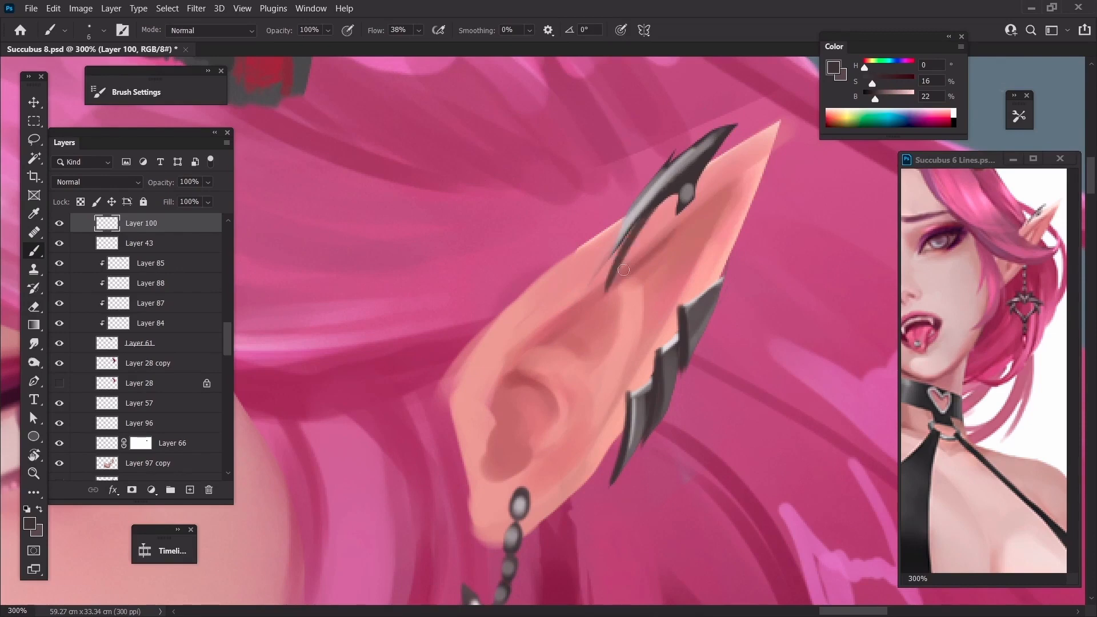
key("ctrl+z")
left_click_drag(655, 199, 598, 291)
mouse_move(644, 219)
left_mouse_down()
mouse_move(606, 288)
mouse_move(671, 183)
mouse_move(617, 270)
left_mouse_up()
key("bracketleft")
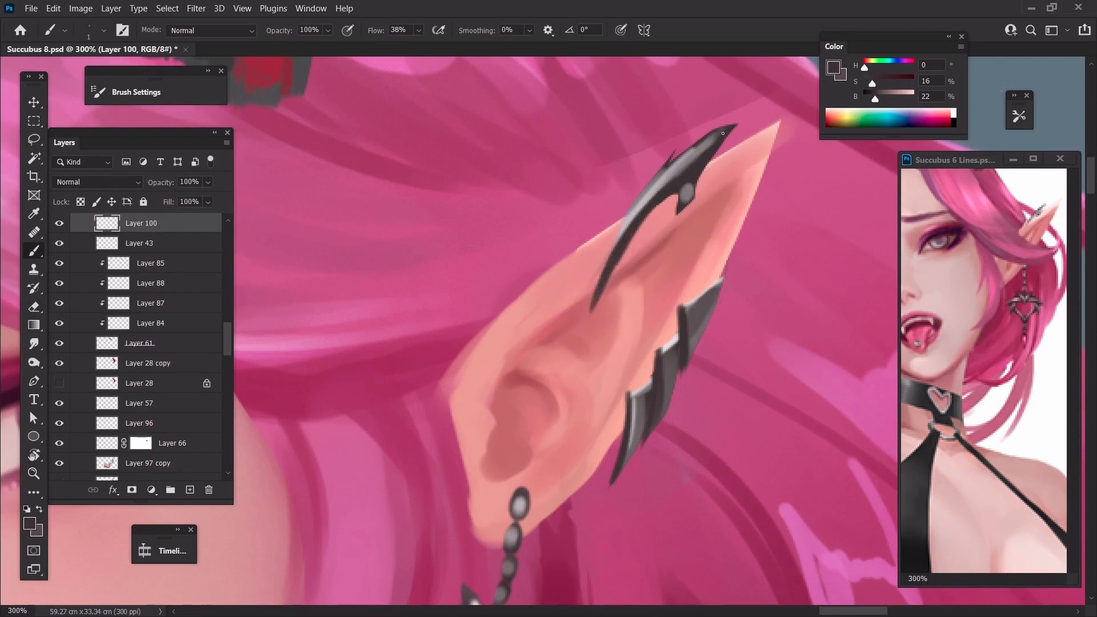
Sample grey (H 0, S 4, B 63) and paint a thin highlight along the curved lower spike with a 3 px brush
left_click(649, 183, "alt")
key("bracketright")
key("bracketright")
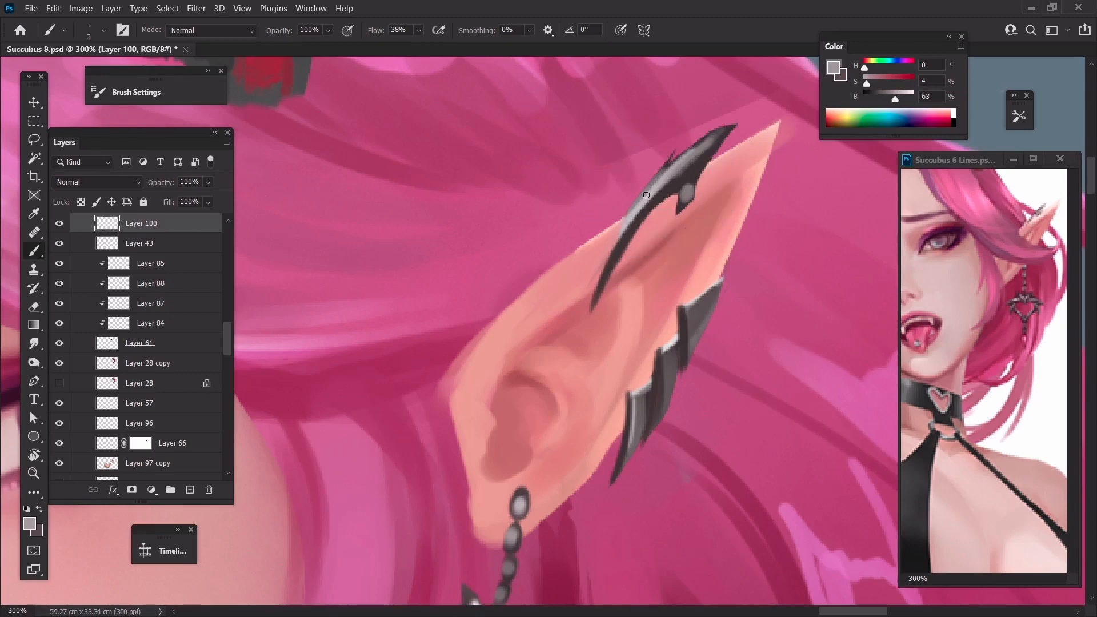
left_click_drag(625, 230, 606, 279)
Highlight the upper cuff's top prong in mid grey (H 0, S 4, B 55) with a 5 px brush, and sample H 0, S 9, B 33 for blending
left_click(645, 217, "alt")
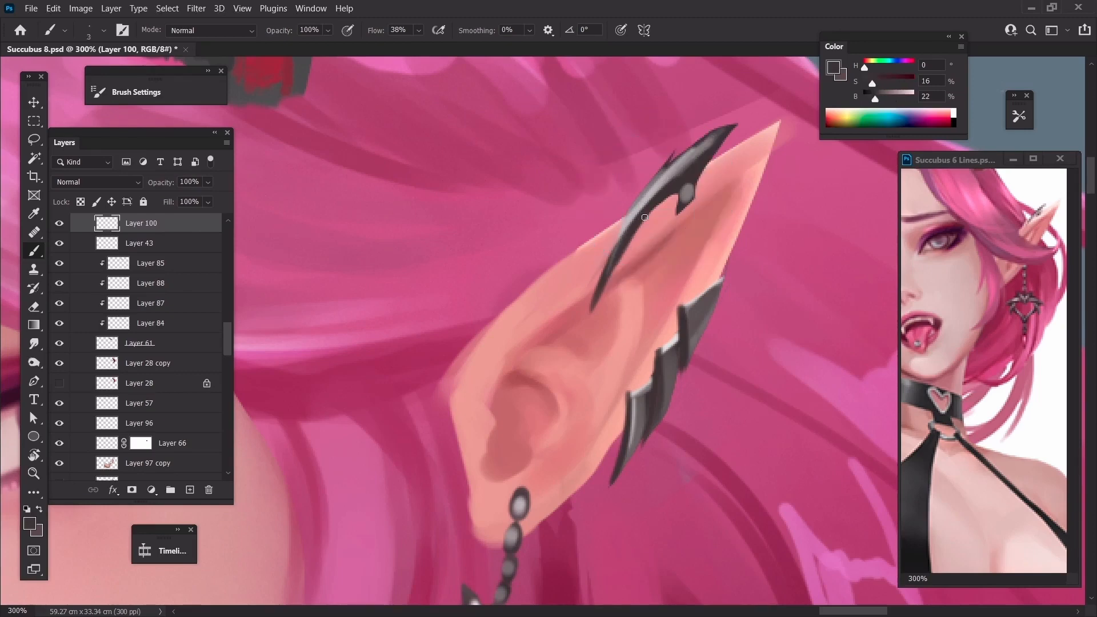
left_click(686, 160, "alt")
key("bracketright")
key("bracketright")
mouse_move(720, 137)
left_mouse_down()
mouse_move(681, 189)
mouse_move(692, 180)
left_mouse_up()
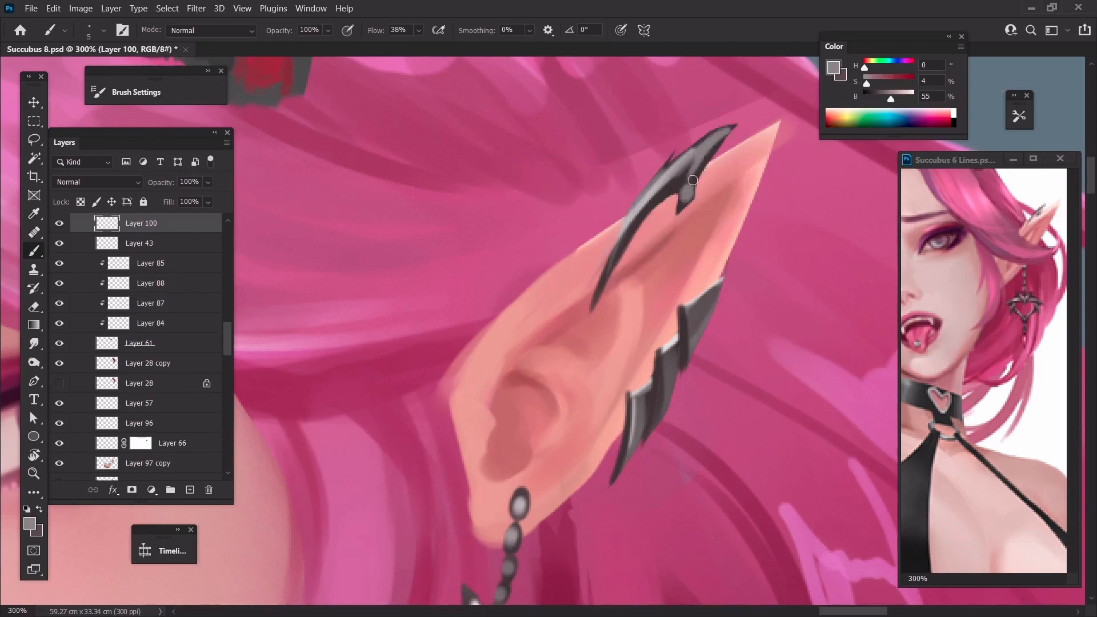
left_click(683, 174, "alt")
key("bracketleft")
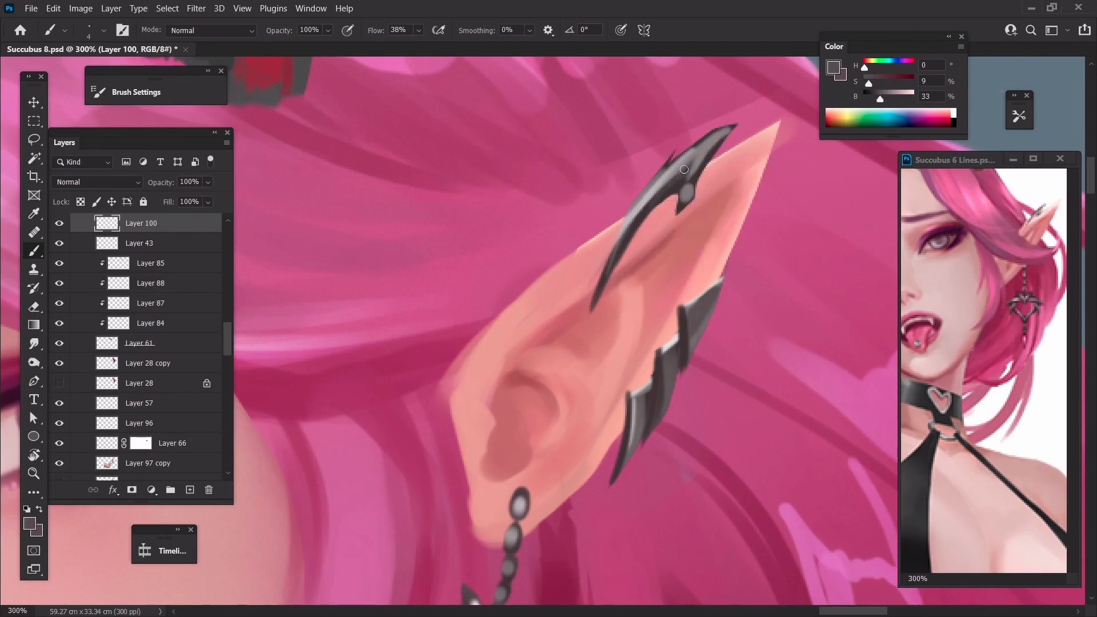
Thin and sharpen the upper cuff's curved lower spike with an 8 px eraser
left_click(648, 209, "alt")
key("e")
left_click_drag(589, 314, 596, 263)
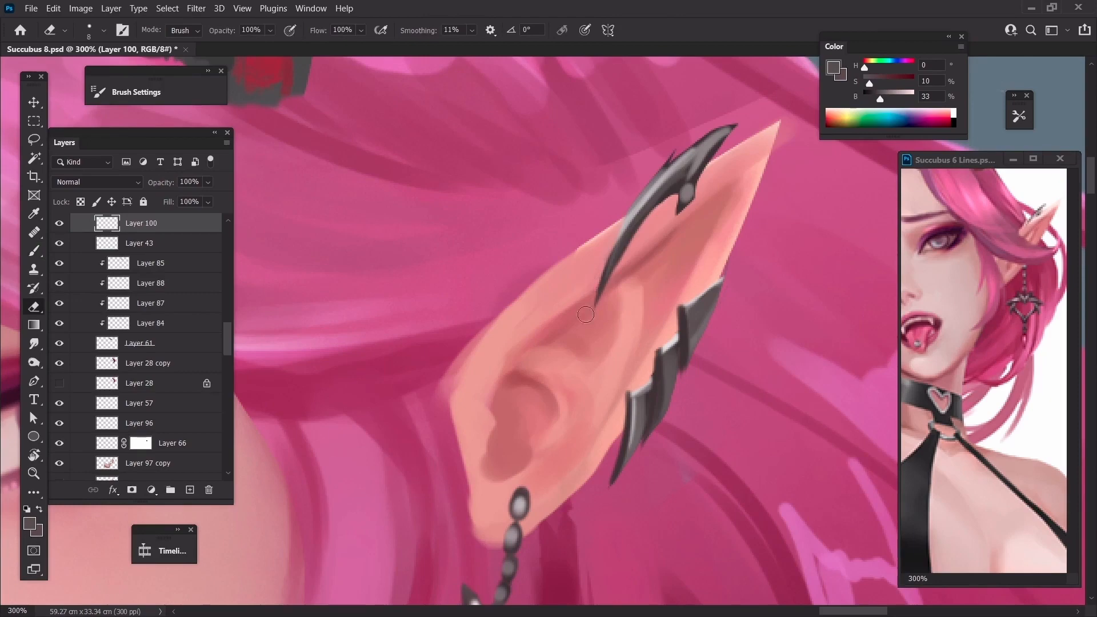
Brighten the upper cuff's metallic highlights with a small Dodge tool set to Highlights at 18% exposure
key("o")
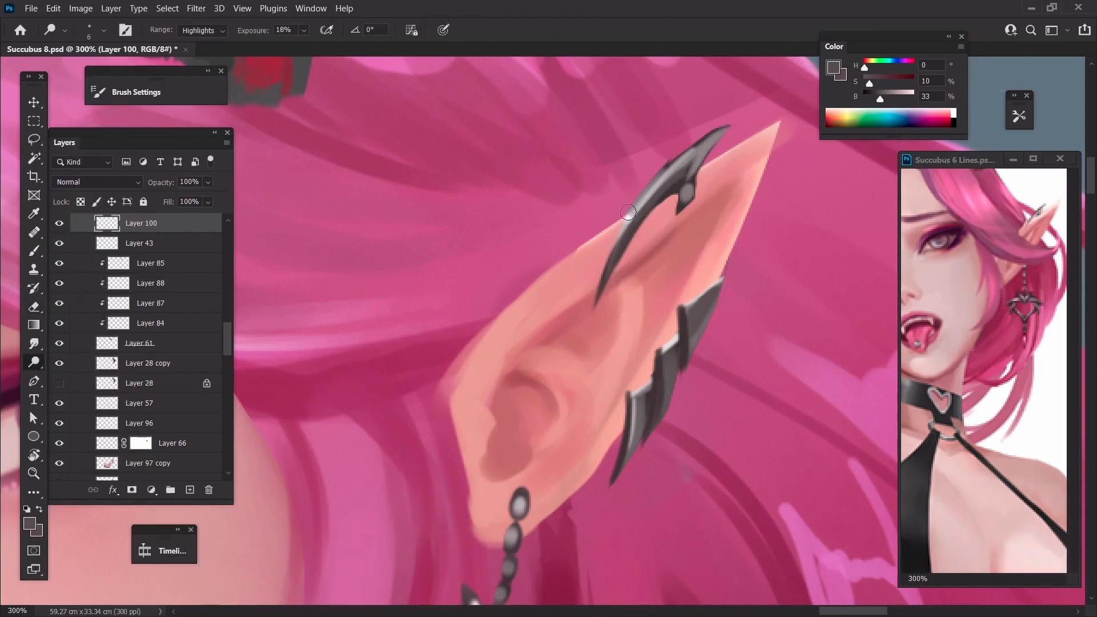
key("bracketleft")
key("bracketleft")
key("bracketleft")
key("bracketleft")
mouse_move(633, 215)
left_mouse_down()
mouse_move(621, 234)
mouse_move(642, 205)
left_mouse_up()
key("bracketleft")
key("bracketleft")
key("ctrl+minus")
key("ctrl+minus")
key("ctrl+minus")
key("ctrl+minus")
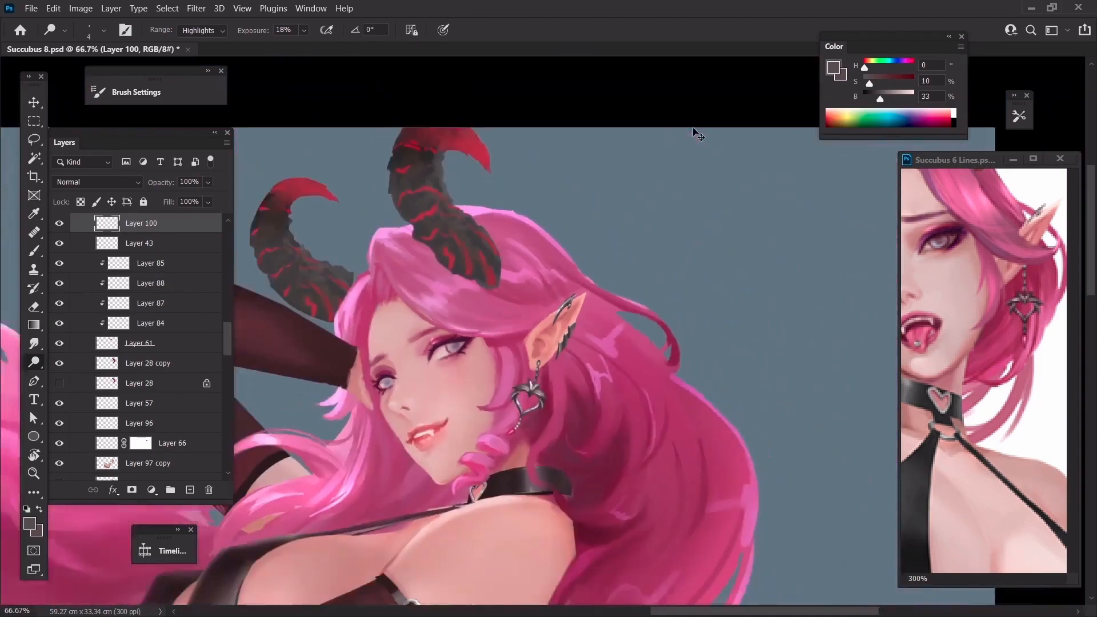
Lasso beside the lower cuff's bottom spike on Layer 100 to refine its outer edge
key("ctrl+plus")
key("ctrl+plus")
key("ctrl+plus")
key("ctrl+plus")
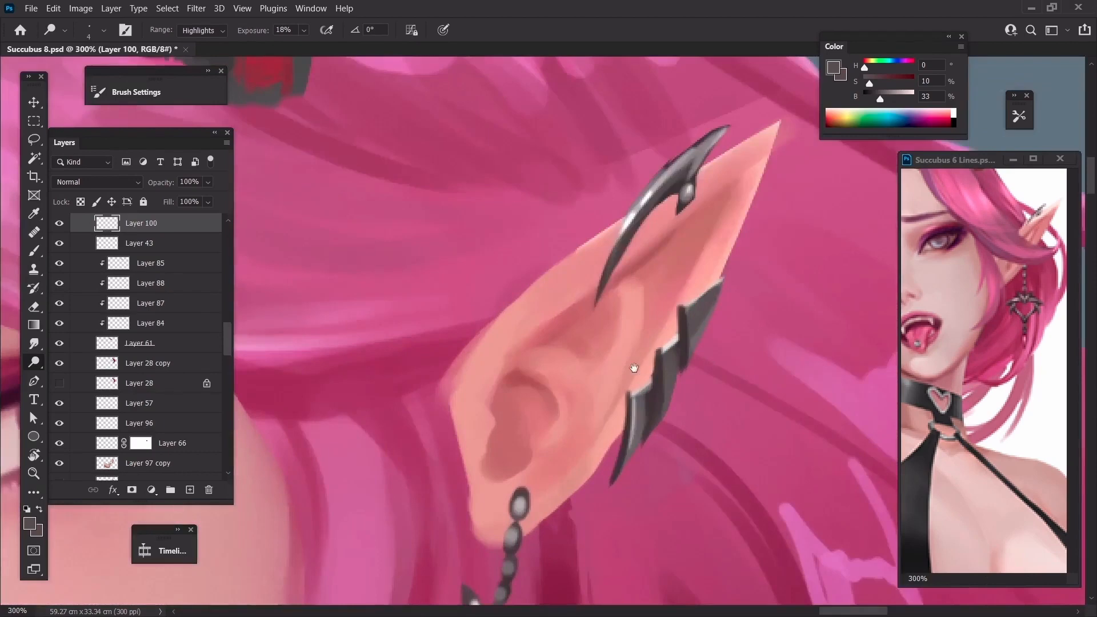
key("l")
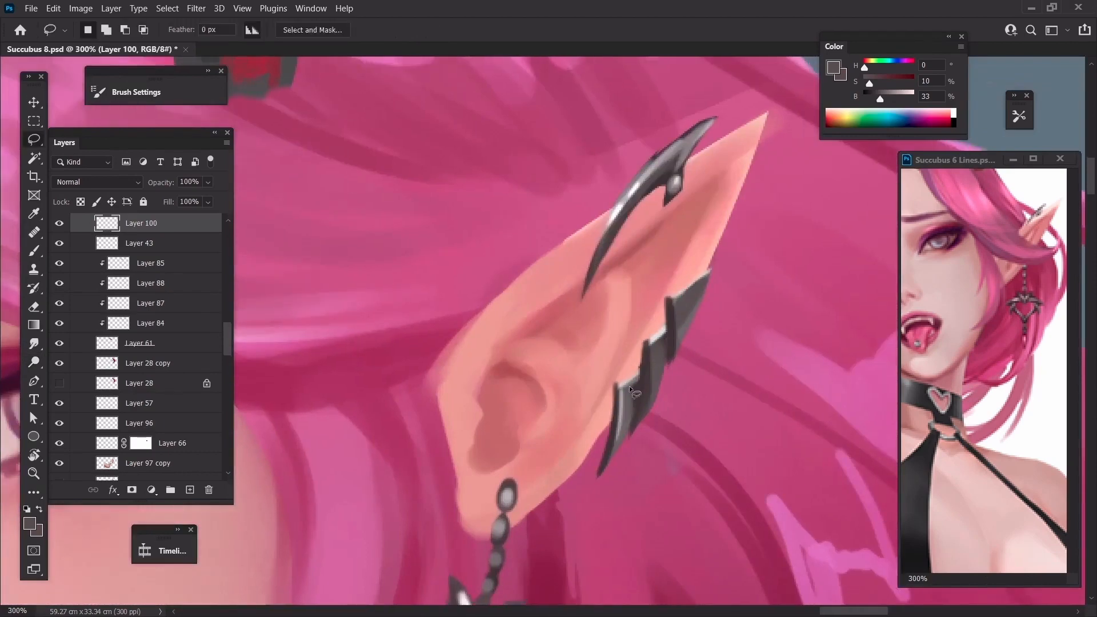
left_click_drag(610, 368, 597, 411)
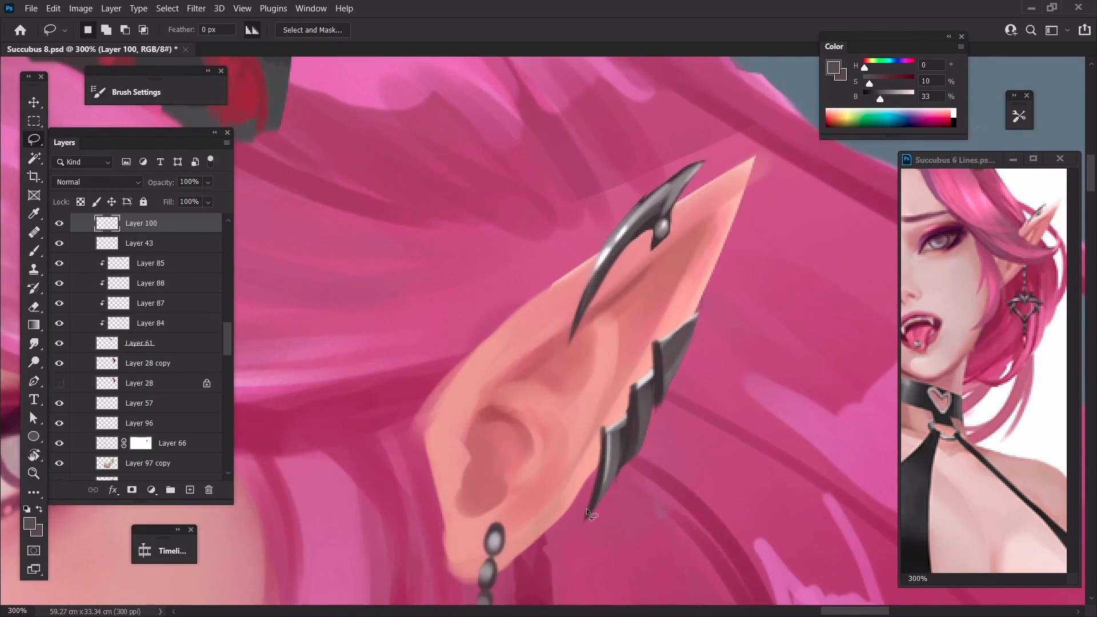
left_click_drag(617, 488, 585, 512)
key("ctrl+minus")
key("ctrl+minus")
key("ctrl+minus")
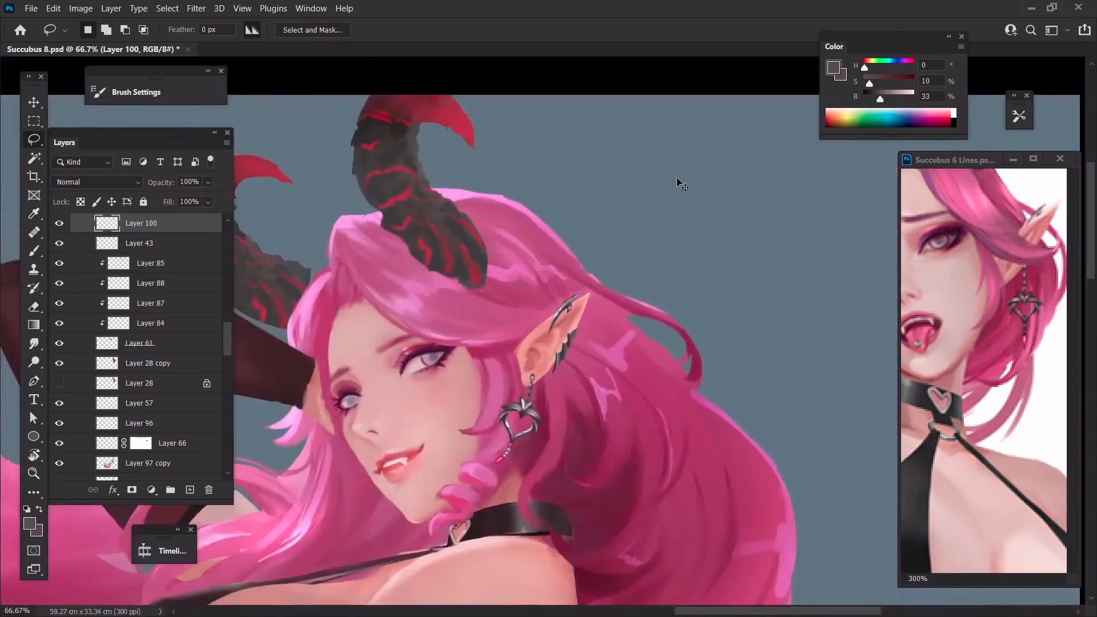
Reshape and shade the lower cuff's serrated plates in dark grey (H 0, S 16, B 22) with a 3 px brush
key("ctrl+plus")
key("ctrl+plus")
key("ctrl+plus")
key("b")
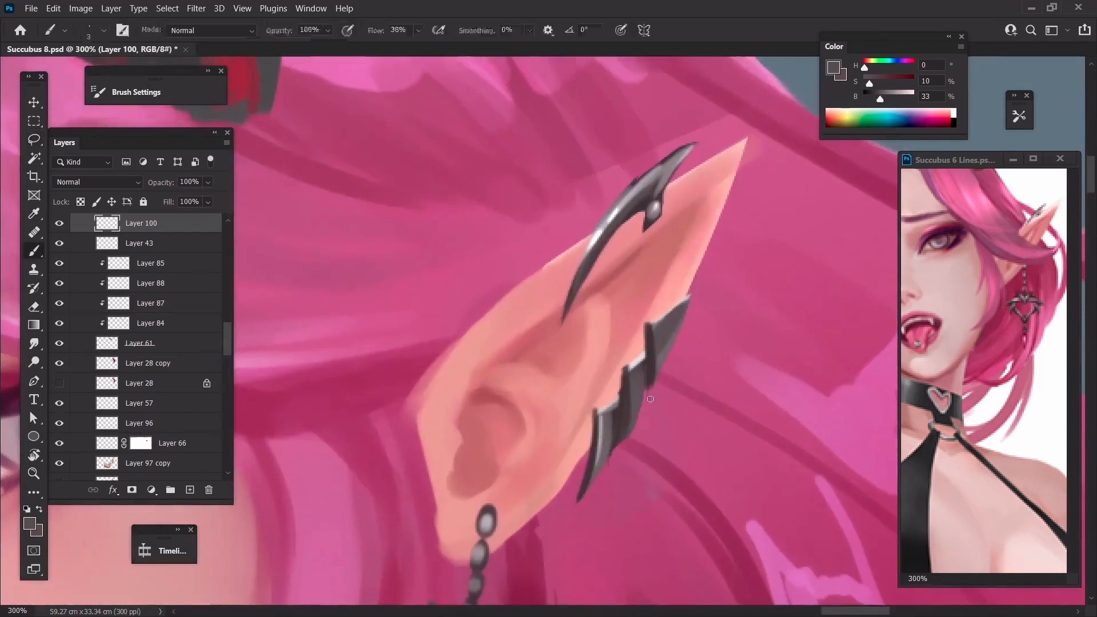
left_click(597, 254, "alt")
mouse_move(655, 329)
left_mouse_down()
mouse_move(659, 352)
mouse_move(651, 323)
mouse_move(647, 373)
left_mouse_up()
key("ctrl+z")
key("ctrl+z")
mouse_move(653, 329)
left_mouse_down()
mouse_move(654, 357)
mouse_move(653, 330)
mouse_move(643, 369)
mouse_move(654, 329)
mouse_move(613, 433)
left_mouse_up()
left_click_drag(631, 394, 589, 467)
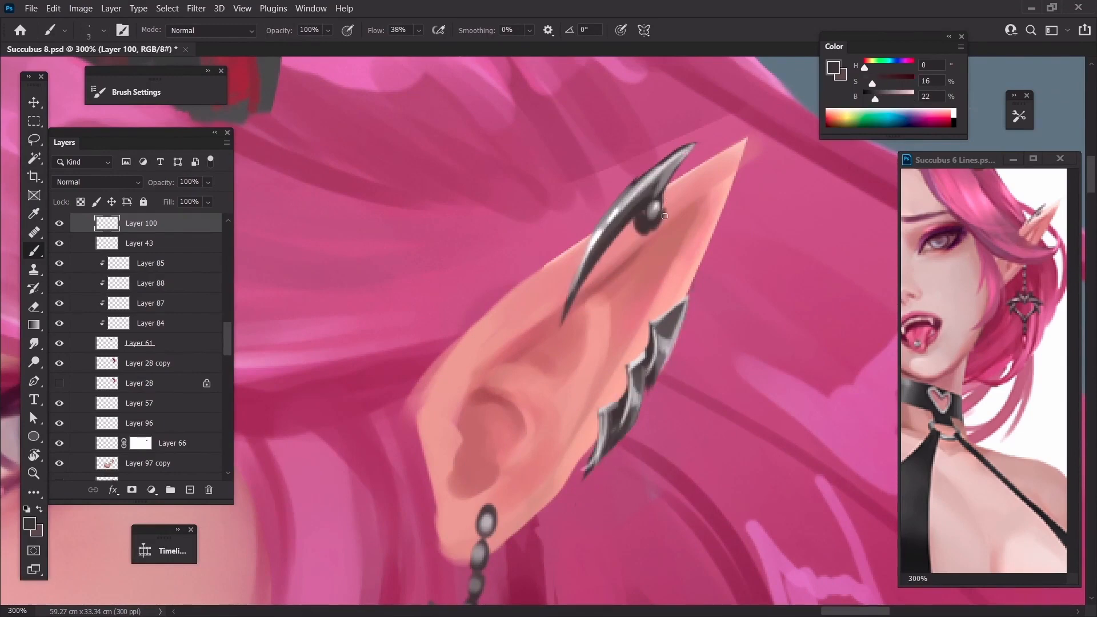
Block in a second dark prong beside the upper cuff's tip in H 0, S 16, B 22 with a 6 px brush
left_click_drag(665, 216, 685, 172)
left_click_drag(663, 210, 696, 151)
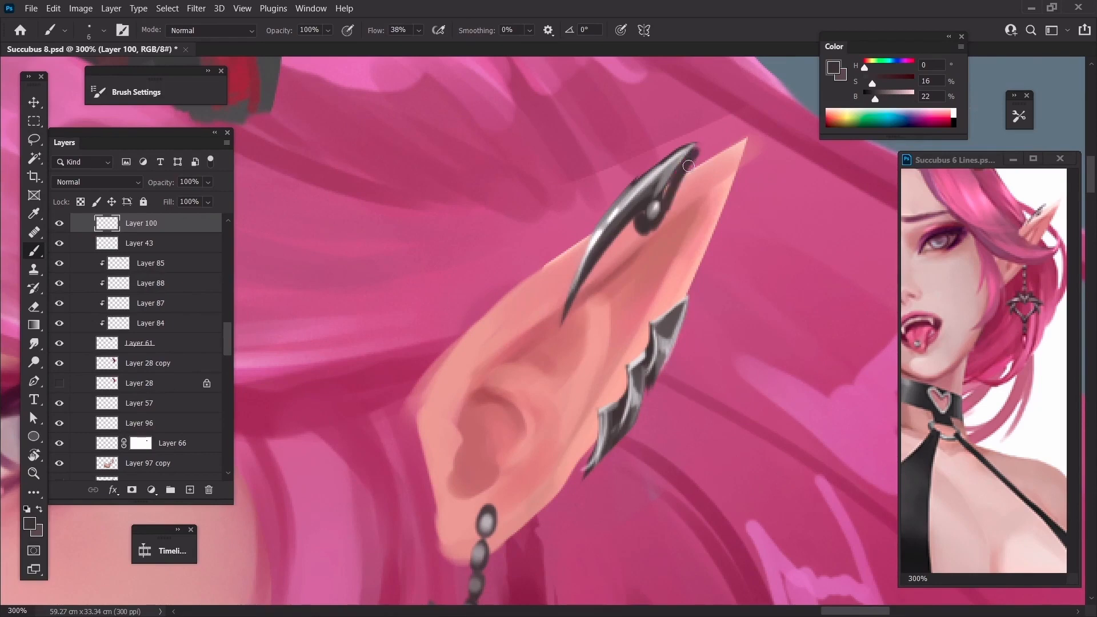
key("bracketright")
key("ctrl+z")
mouse_move(670, 194)
left_mouse_down()
mouse_move(668, 203)
mouse_move(711, 146)
mouse_move(675, 197)
left_mouse_up()
left_click_drag(706, 158, 704, 172)
Edge the second prong in mid grey (H 0, S 4, B 54) and fill its interior with dark grey (H 0, S 16, B 22)
left_click(664, 200, "alt")
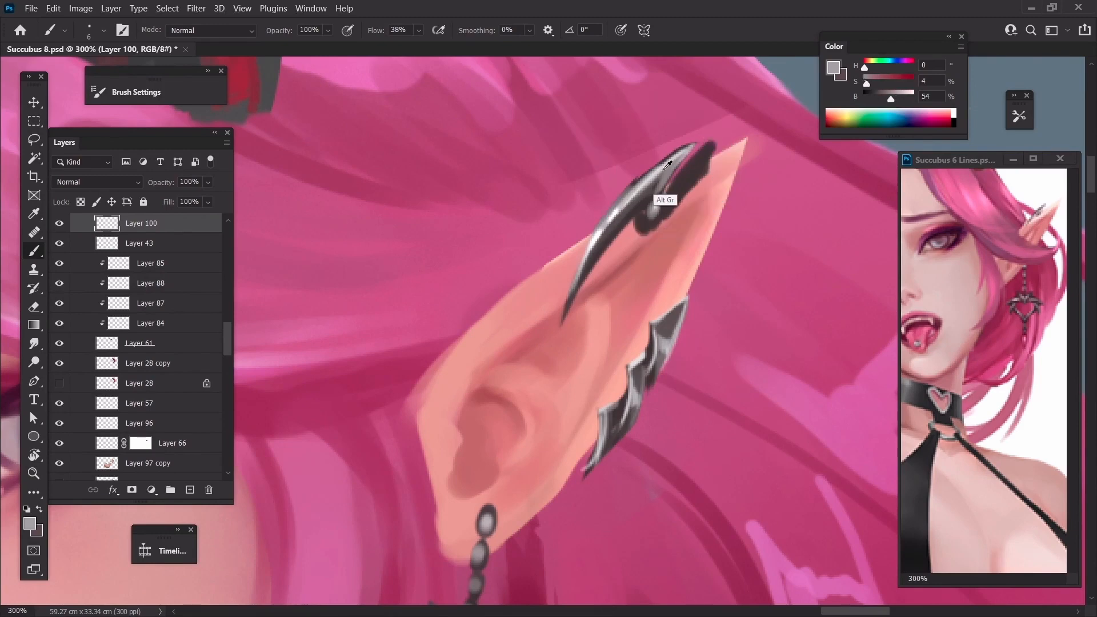
key("bracketleft")
key("bracketleft")
mouse_move(692, 156)
left_mouse_down()
mouse_move(719, 137)
mouse_move(690, 204)
mouse_move(679, 187)
mouse_move(700, 169)
mouse_move(689, 207)
mouse_move(659, 238)
left_mouse_up()
left_click(684, 190, "alt")
key("bracketright")
mouse_move(682, 196)
left_mouse_down()
mouse_move(654, 225)
mouse_move(675, 201)
left_mouse_up()
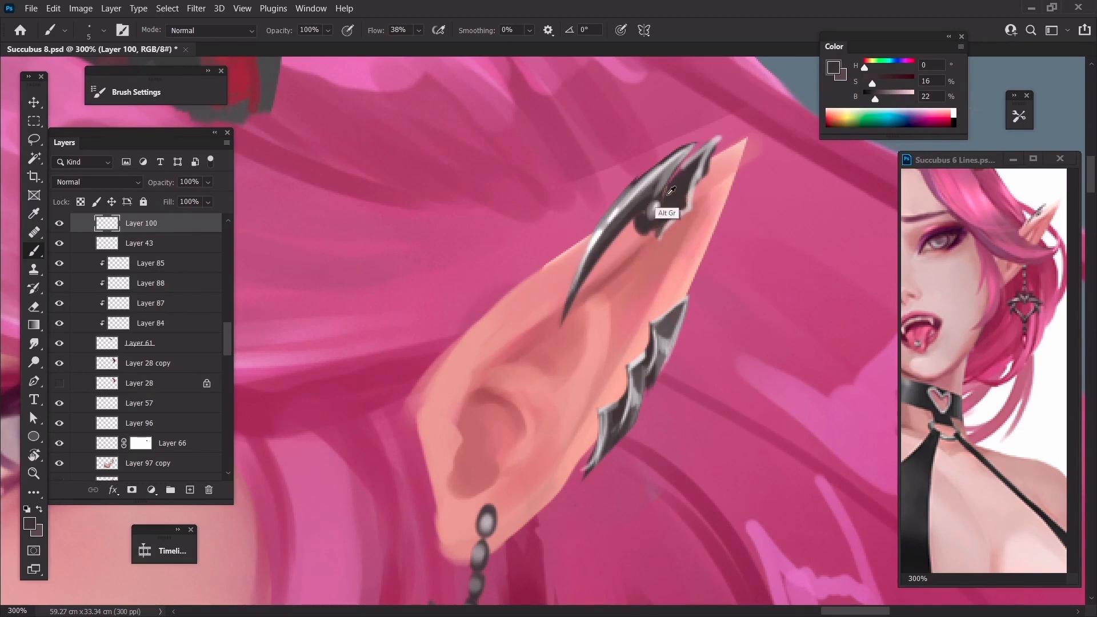
Paint mid-grey highlights (H 0, S 4, B 54) inside the second prong with a 4 px brush
left_click(672, 172, "alt")
left_click_drag(700, 160, 664, 220)
left_click_drag(681, 183, 678, 211)
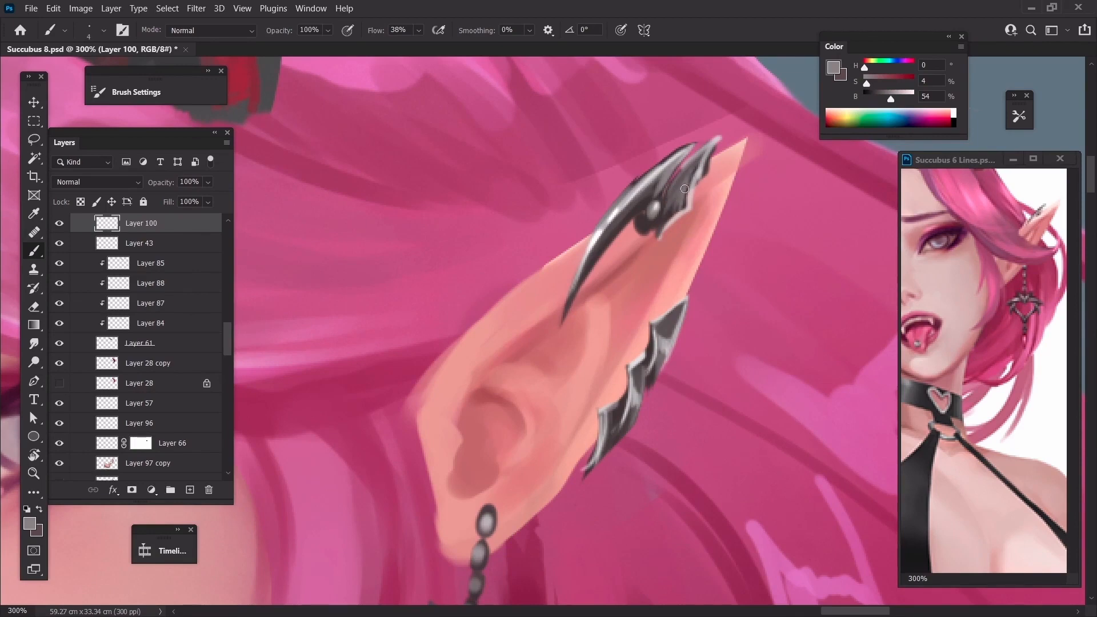
key("e")
key("alt+e")
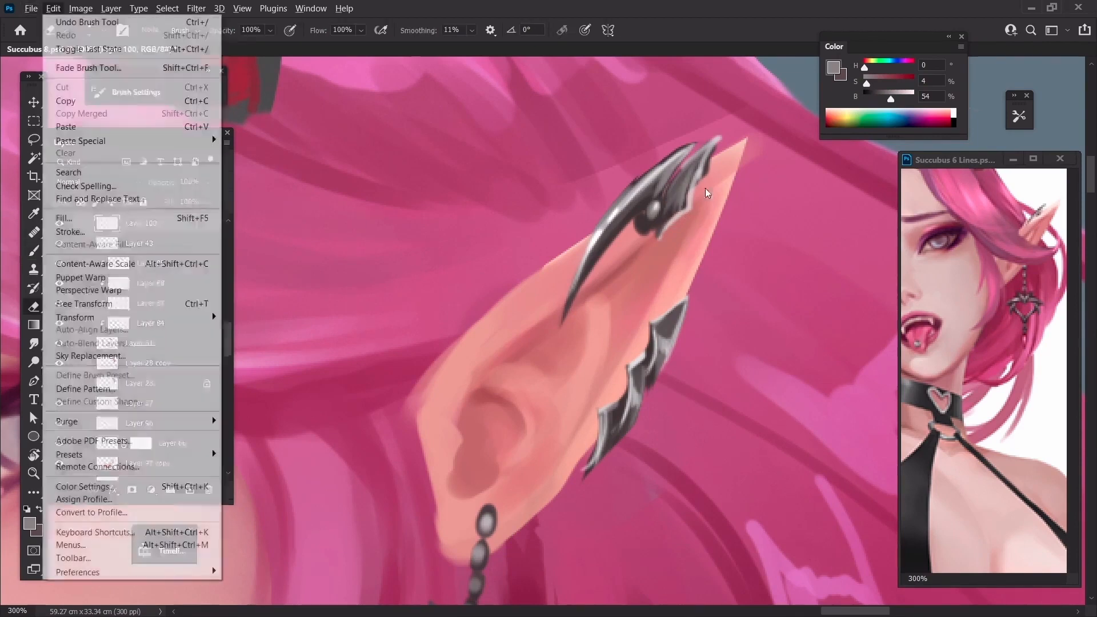
left_click(732, 166)
key("b")
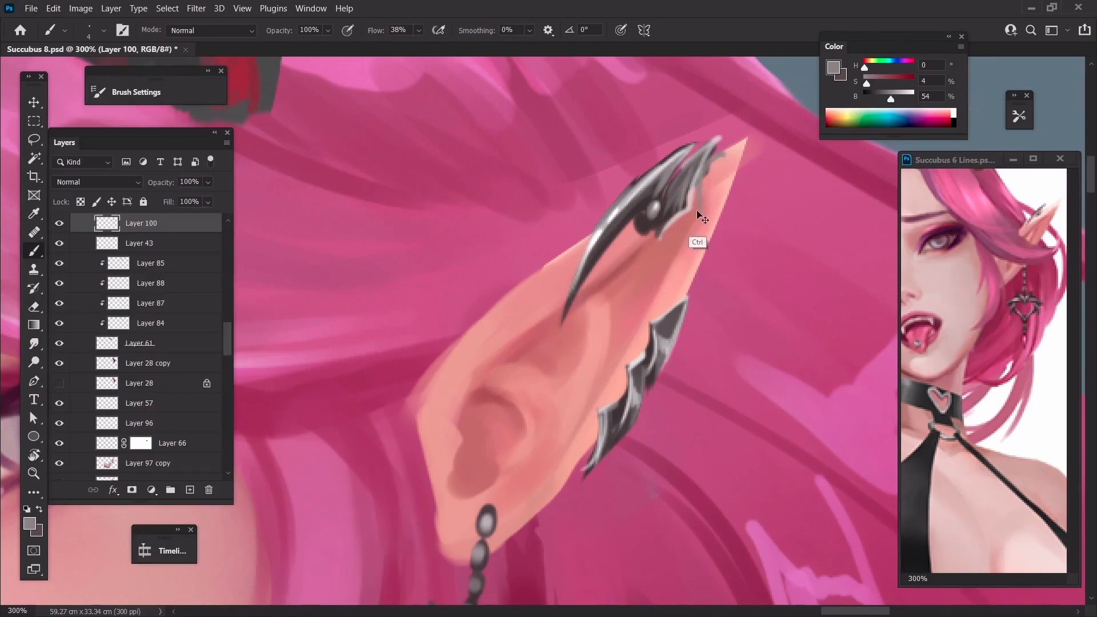
Trim the second prong's tip and outer edge with a 7 px eraser
key("e")
key("bracketright")
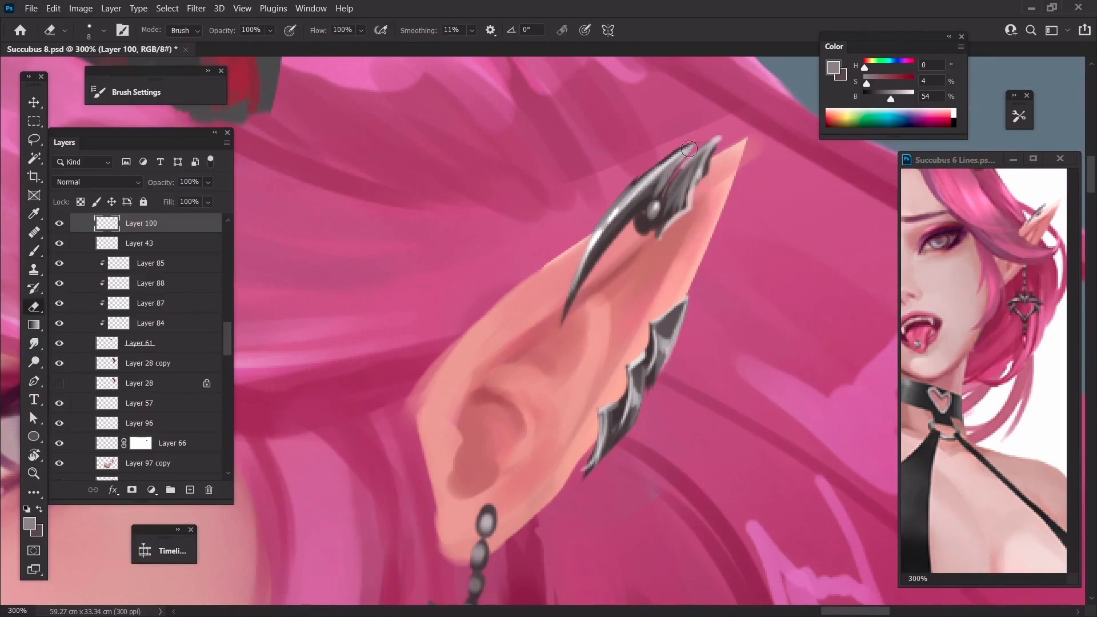
left_click_drag(720, 156, 691, 203)
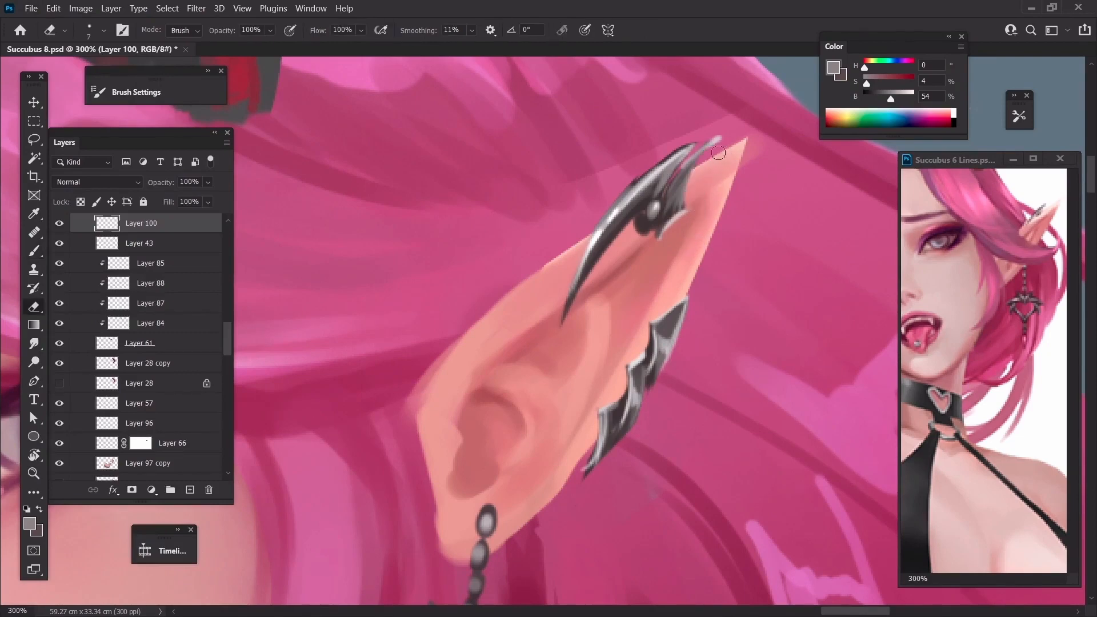
key("b")
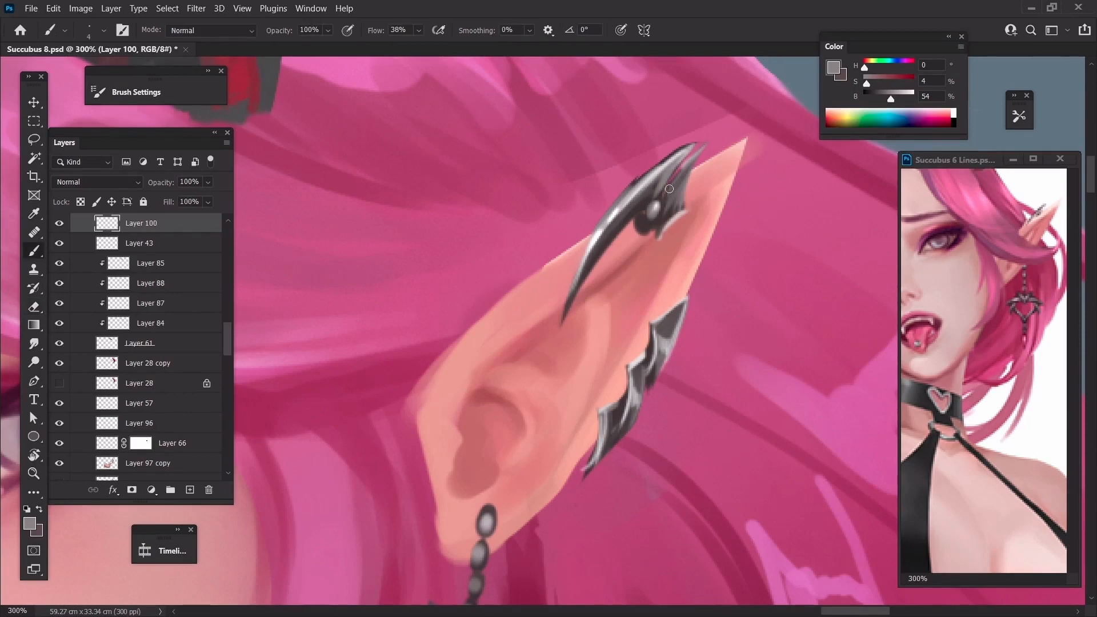
Sharpen the second prong's dark edge in H 0, S 16, B 22 with a 3 px brush and separate it from the main spike
left_click(654, 217, "alt")
key("bracketright")
mouse_move(684, 207)
left_mouse_down()
mouse_move(719, 139)
mouse_move(690, 199)
left_mouse_up()
key("ctrl+z")
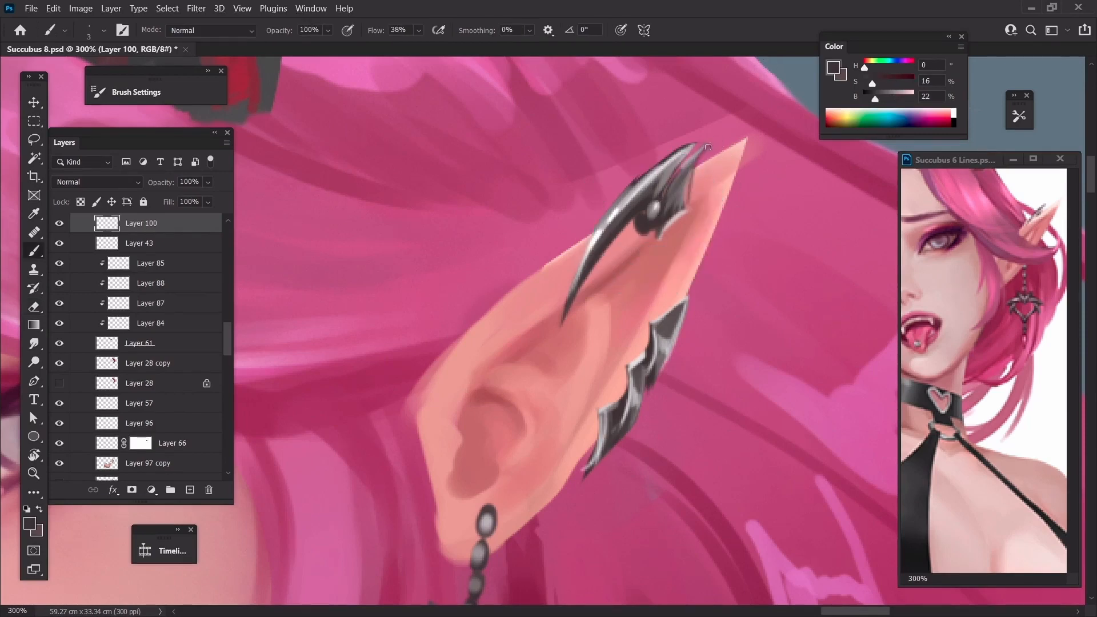
left_click_drag(707, 146, 686, 203)
mouse_move(708, 144)
left_mouse_down()
mouse_move(675, 182)
mouse_move(693, 145)
mouse_move(667, 196)
left_mouse_up()
key("e")
key("b")
Check how the ear cuffs read against the whole figure and up close
key("ctrl+minus")
key("ctrl+minus")
key("ctrl+minus")
key("ctrl+minus")
key("ctrl+minus")
key("ctrl+minus")
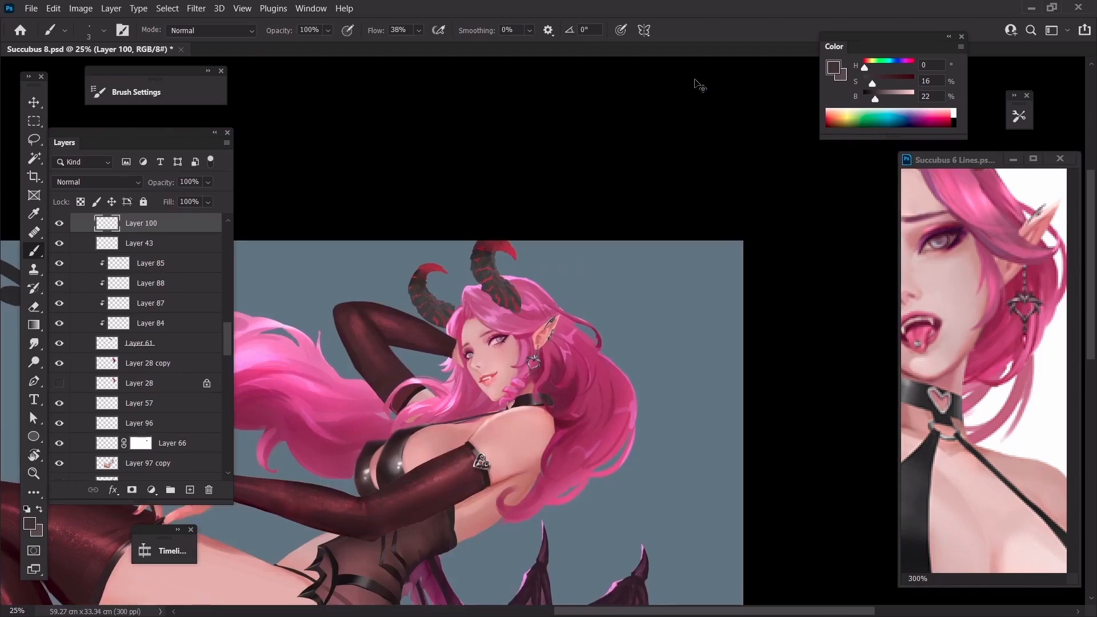
key("ctrl+plus")
key("ctrl+plus")
key("ctrl+plus")
key("ctrl+plus")
key("ctrl+plus")
key("ctrl+plus")
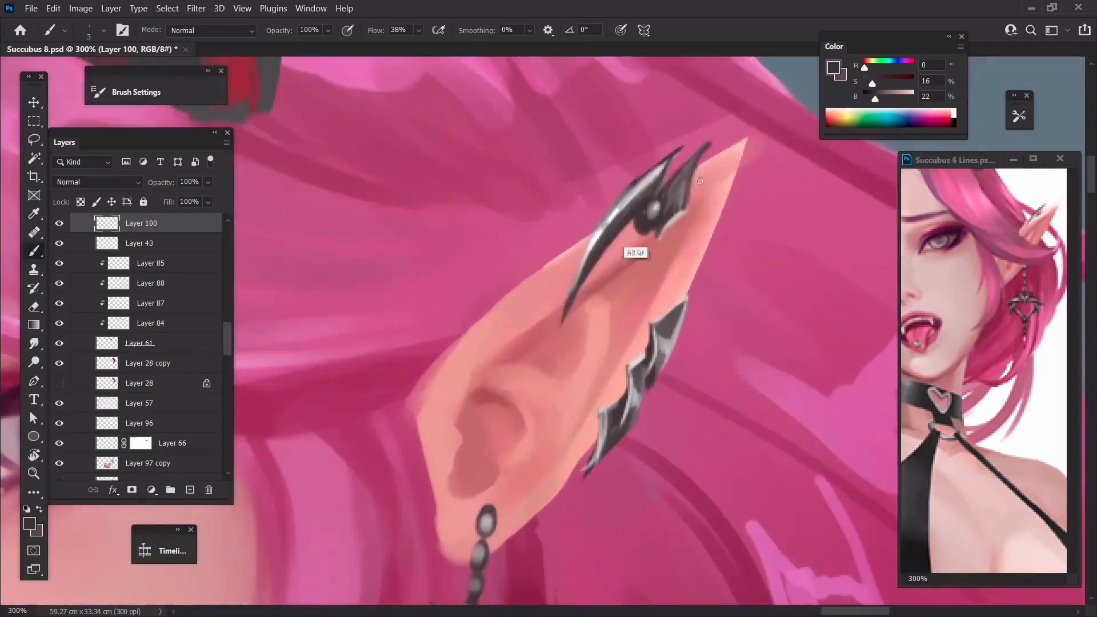
Touch up the upper cuff with white highlights (H 0, S 0, B 100) and dark brown shading (H 7, S 24, B 29) beside its stud
left_click(603, 226, "alt")
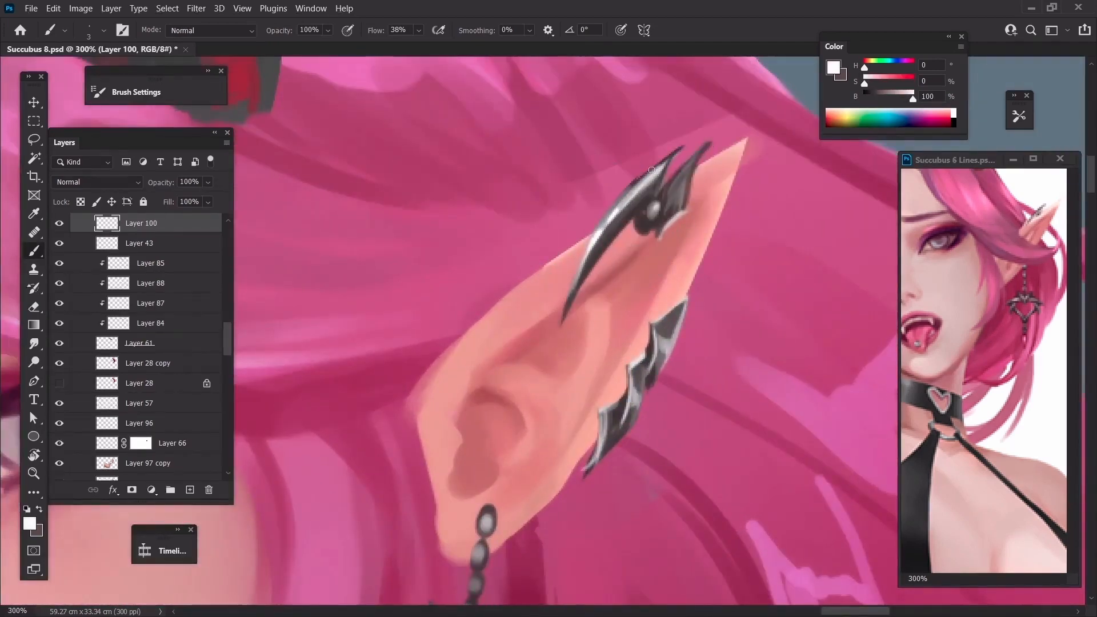
left_click(631, 223, "alt")
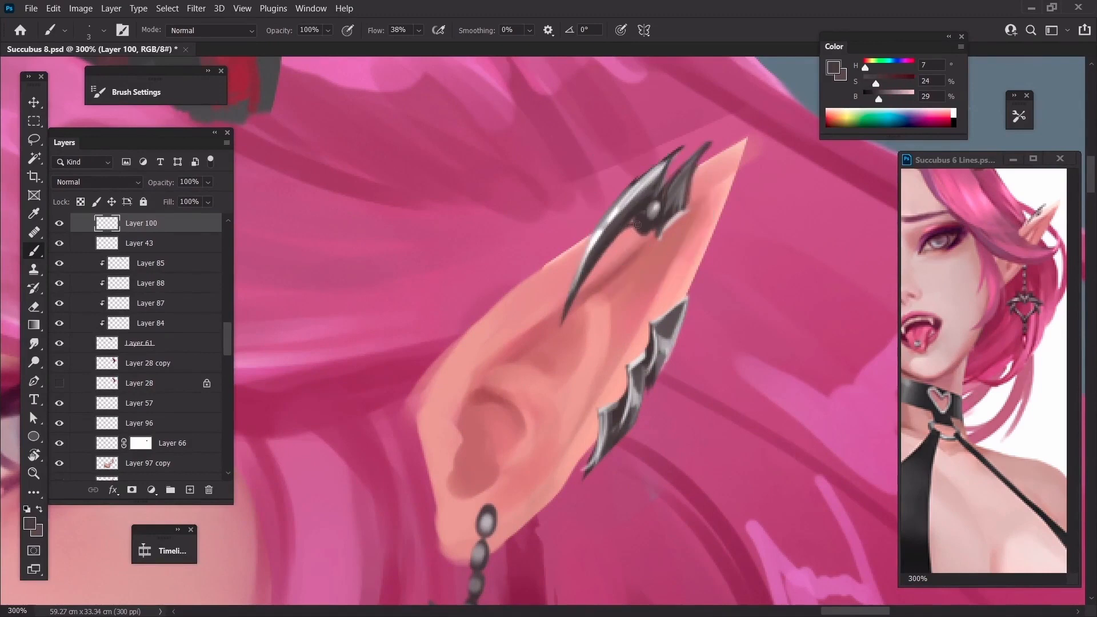
key("ctrl+0")
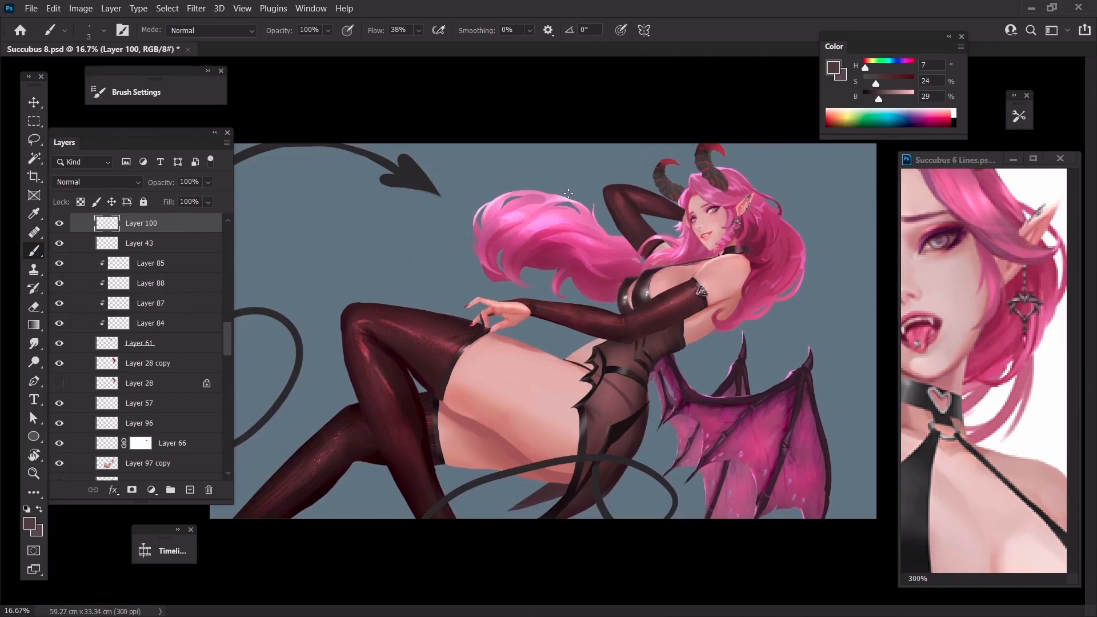
scroll(733, 267, "up", 1)
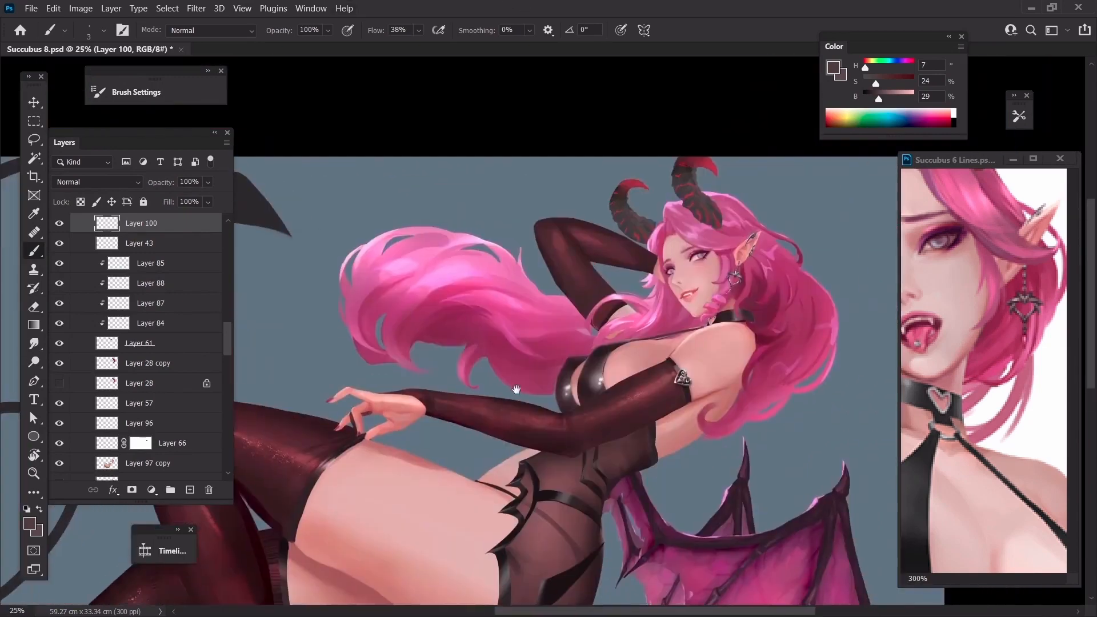
Select Layer 43 and enlarge the Dodge tool to 50 px, with range Highlights and exposure 18%
left_click(736, 249, "ctrl")
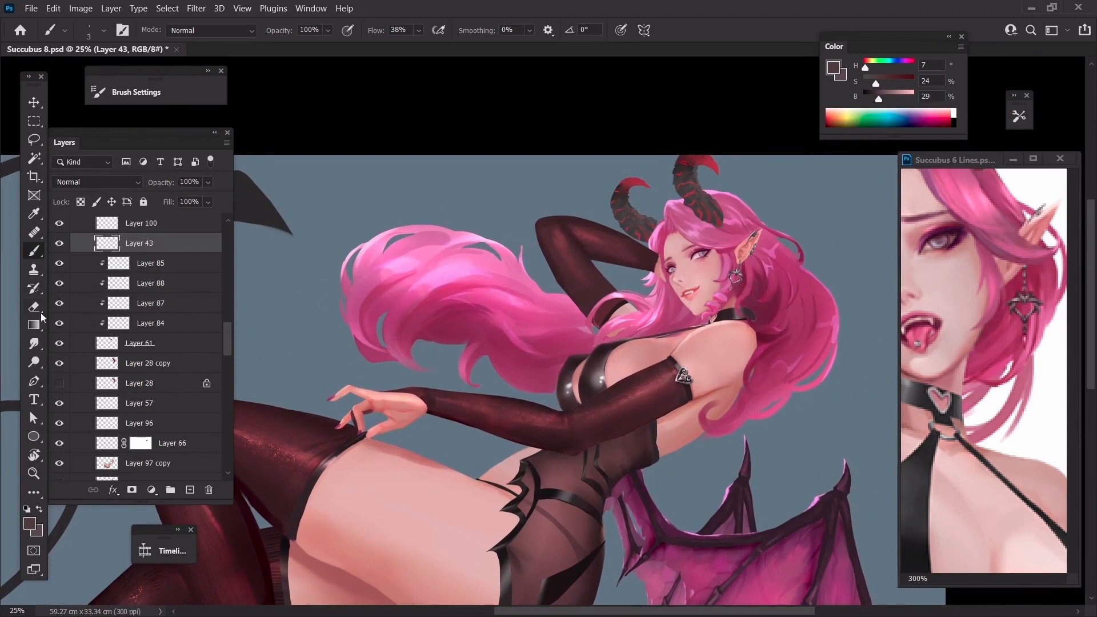
key("o")
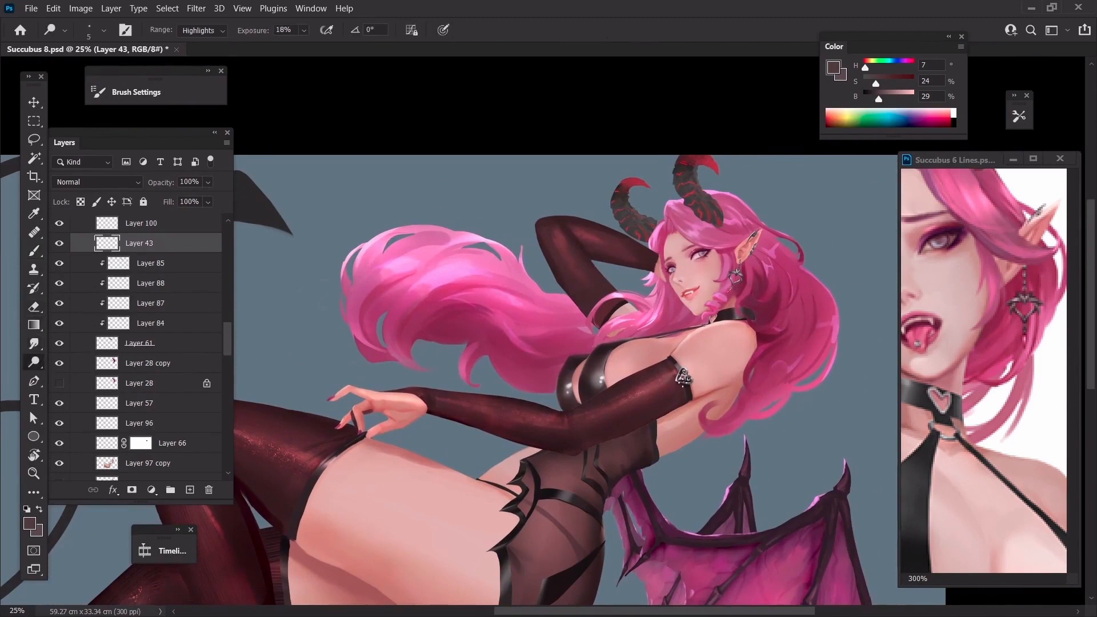
key("bracketright")
key("bracketright")
key("bracketright")
key("bracketright")
key("bracketright")
key("bracketright")
key("bracketright")
key("bracketright")
key("ctrl+minus")
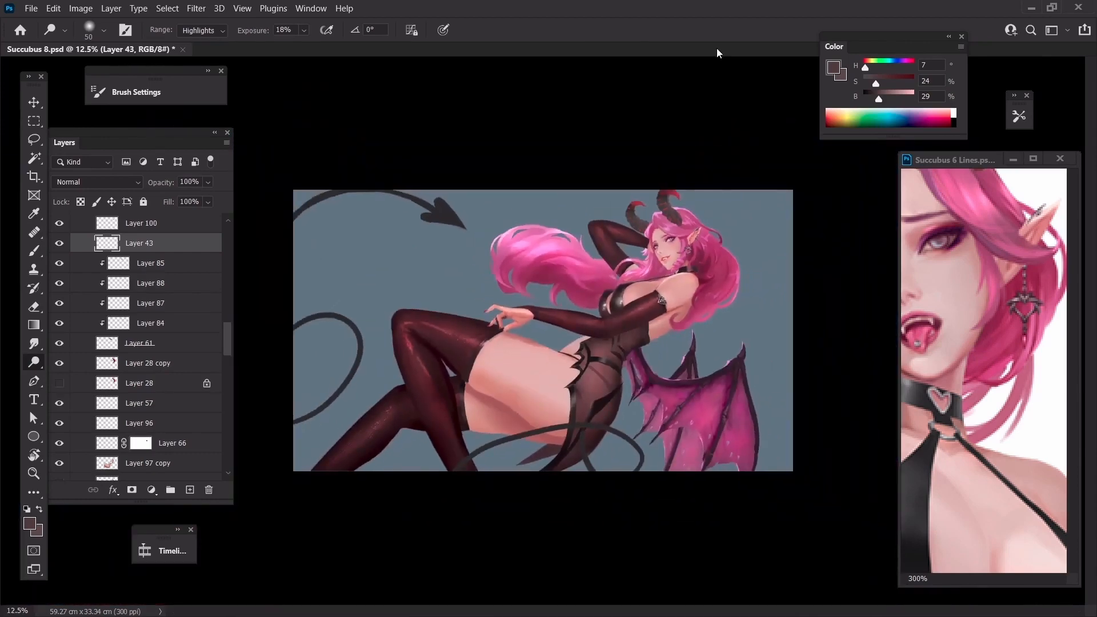
key("ctrl+plus")
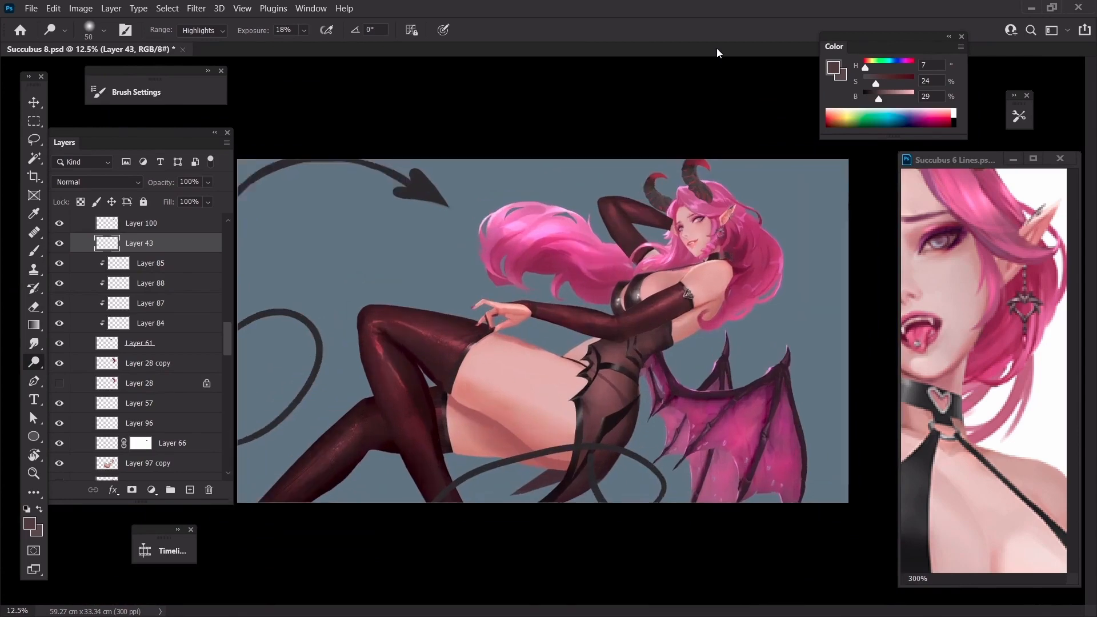